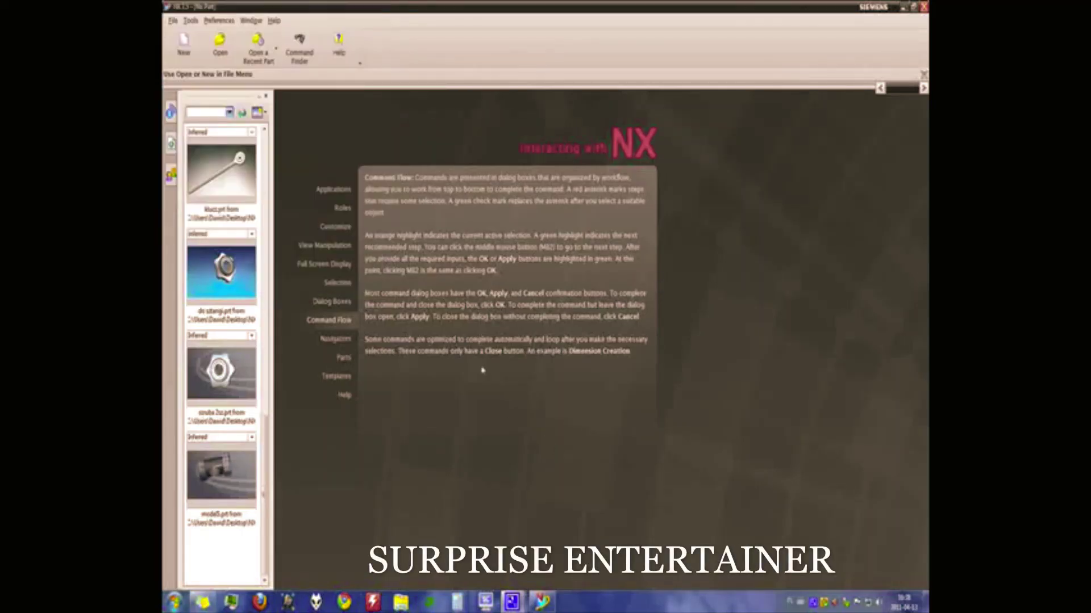
Step: Create a new Model part, model1.prt, with units set to inches
click(193, 57)
click(495, 255)
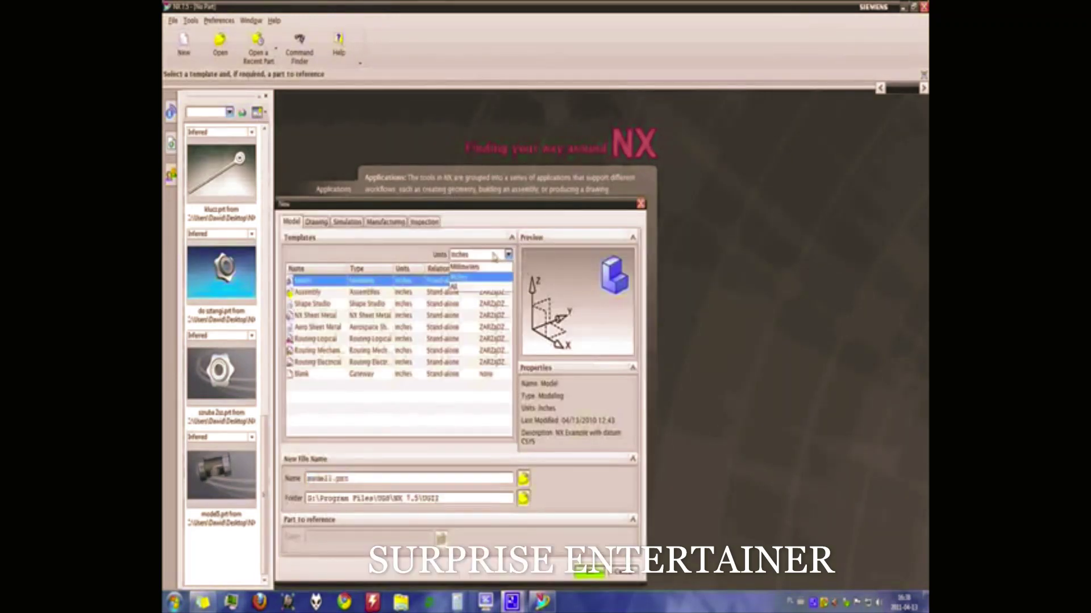
click(500, 272)
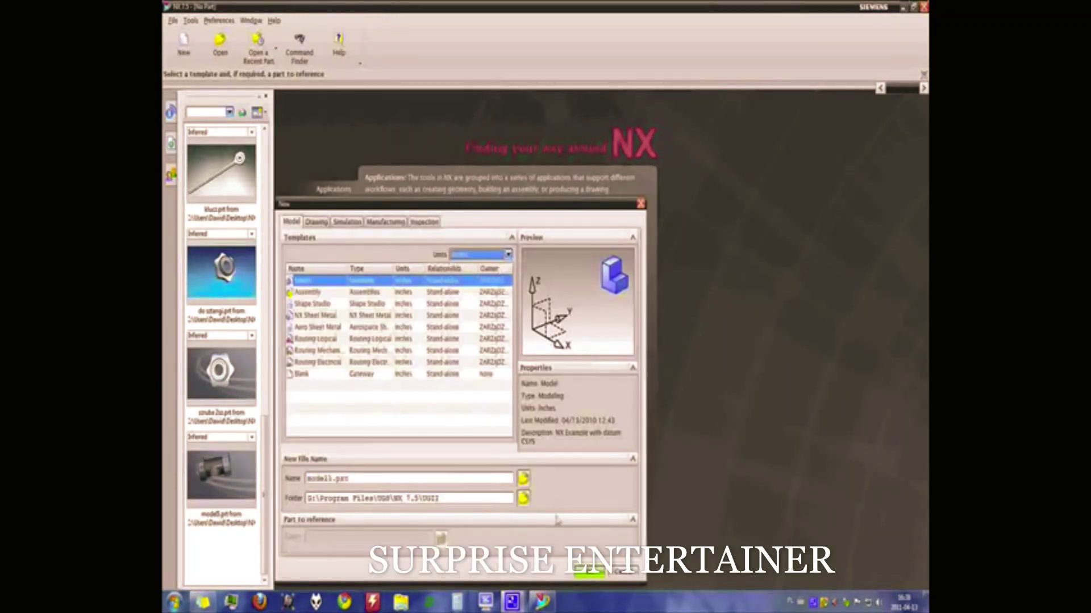
click(600, 573)
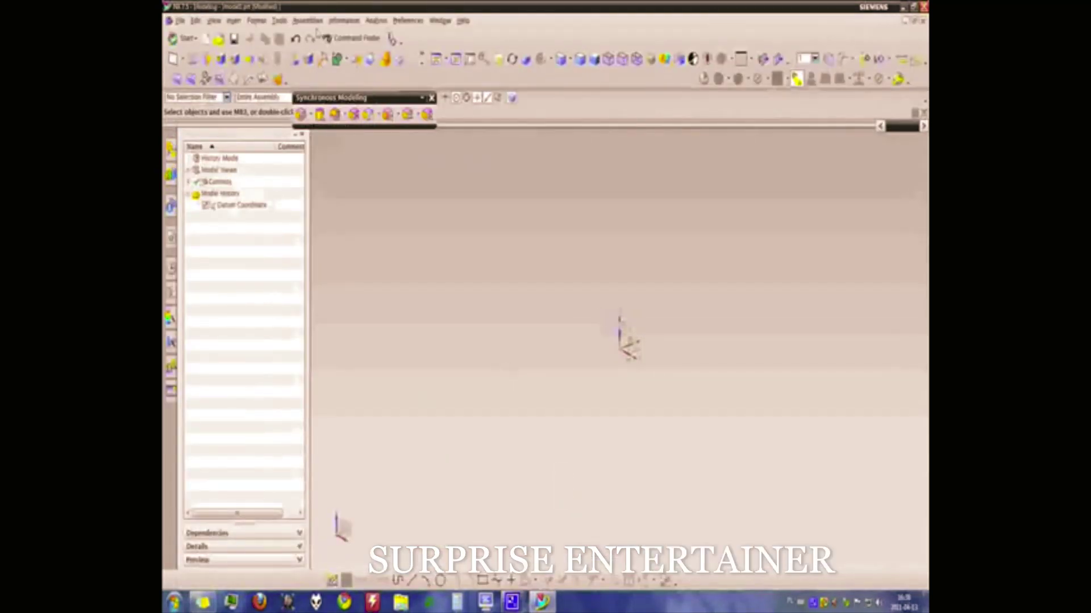
Step: Start a sketch in the task environment on the default datum plane
click(233, 21)
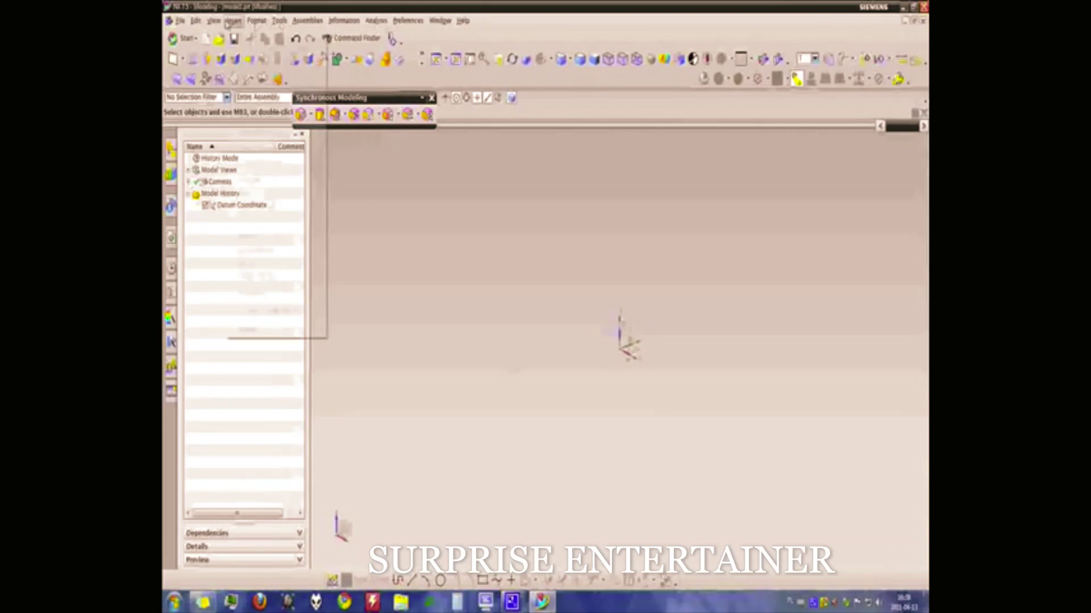
click(243, 49)
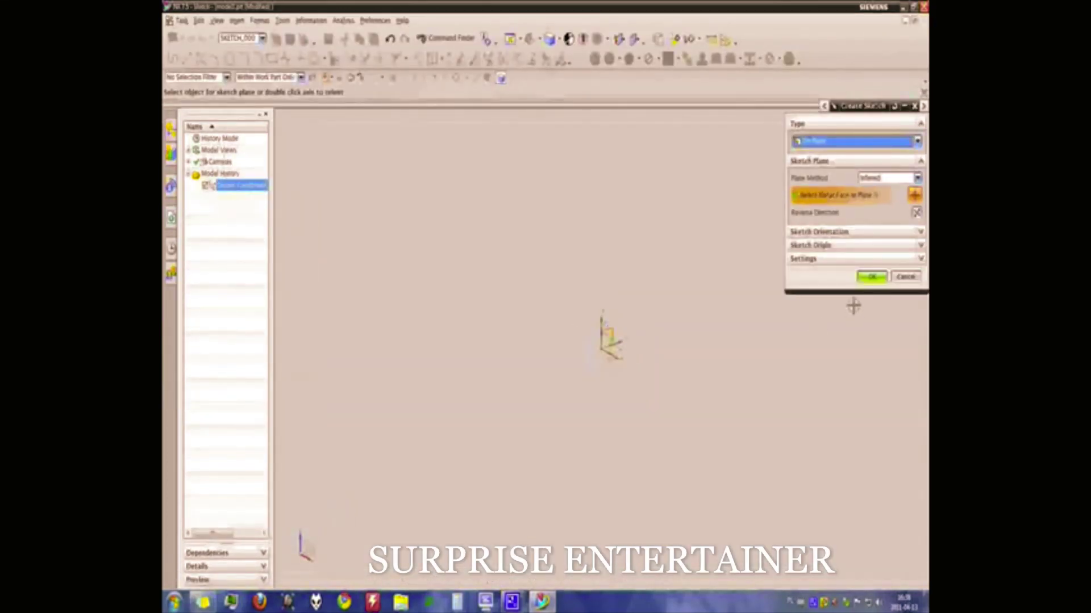
click(866, 277)
click(866, 277)
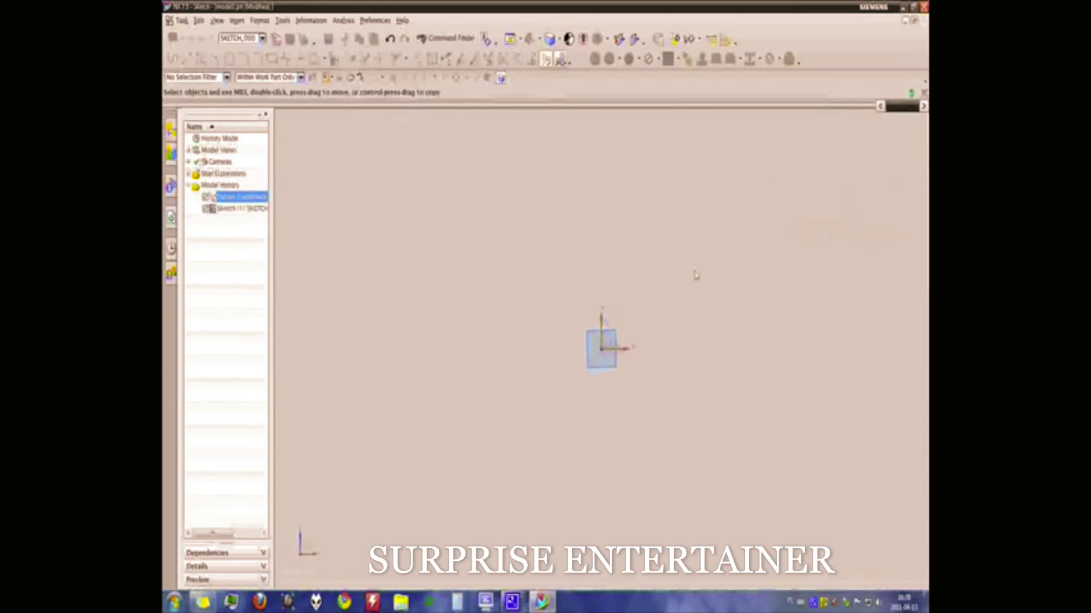
Step: Draw two concentric circles at the origin, one of diameter 1, and finish the sketch
click(230, 59)
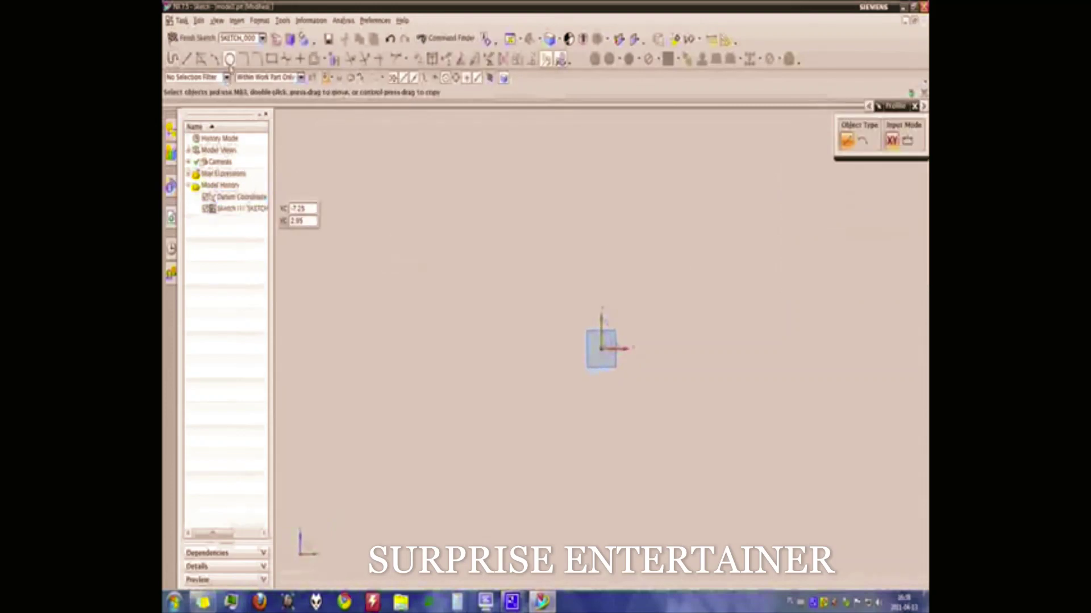
click(480, 445)
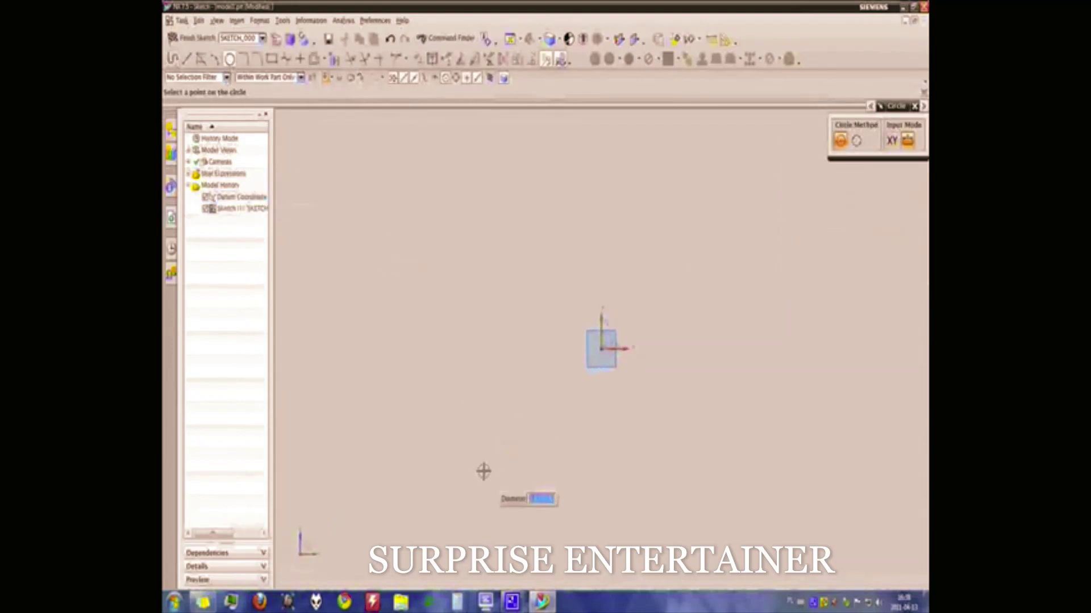
text(18)
key(Return)
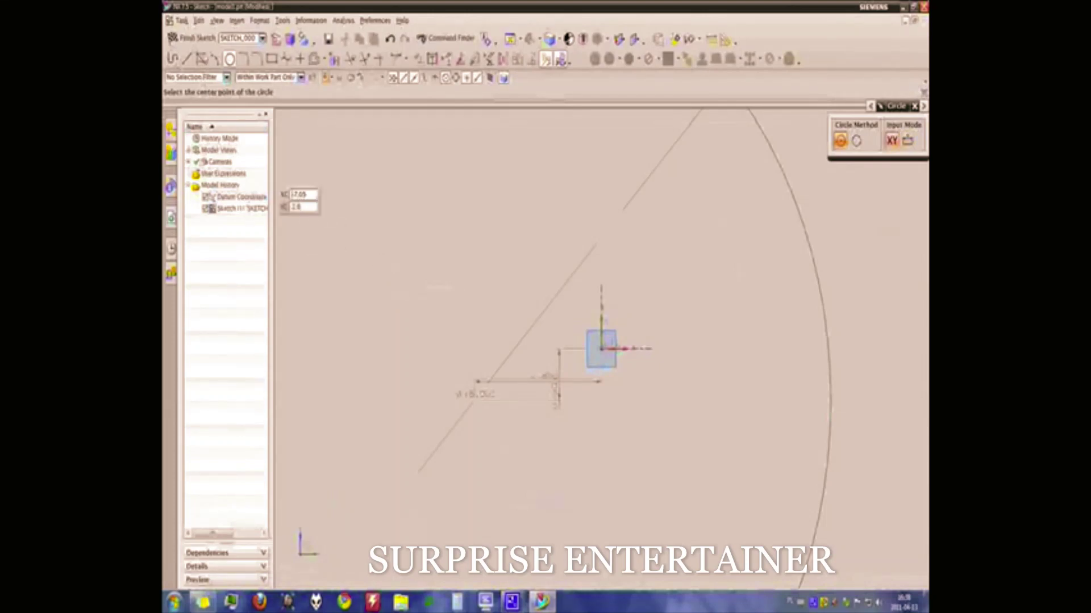
scroll(400, 242, down, 3)
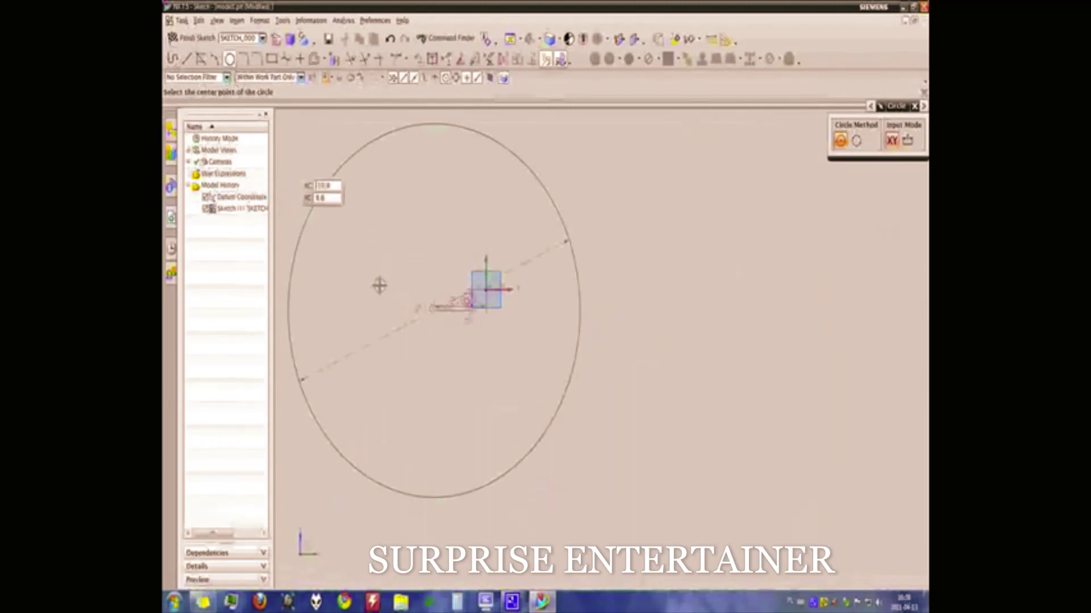
click(432, 309)
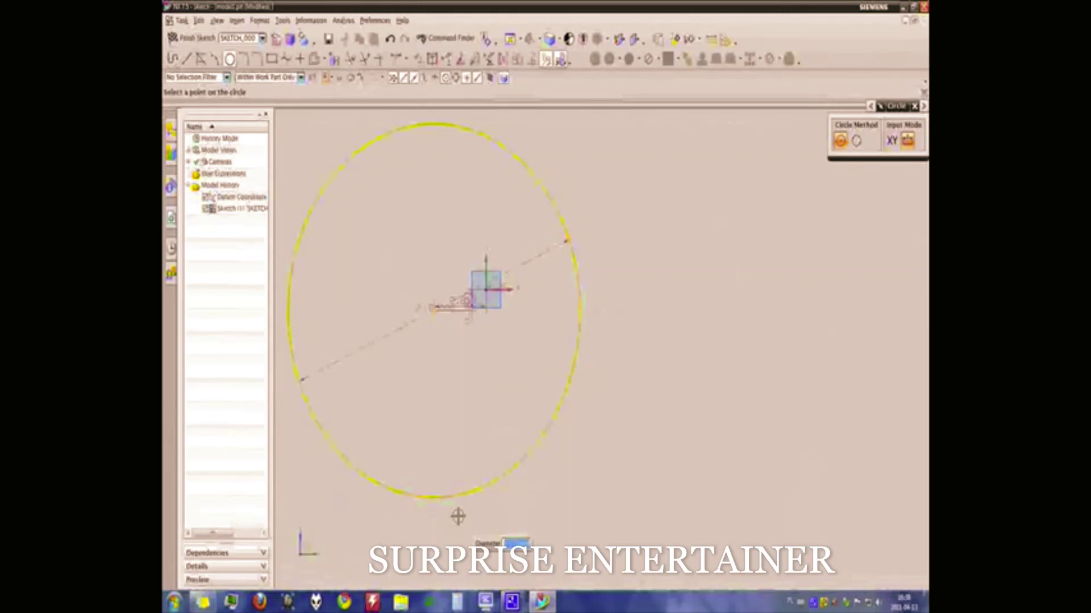
click(458, 516)
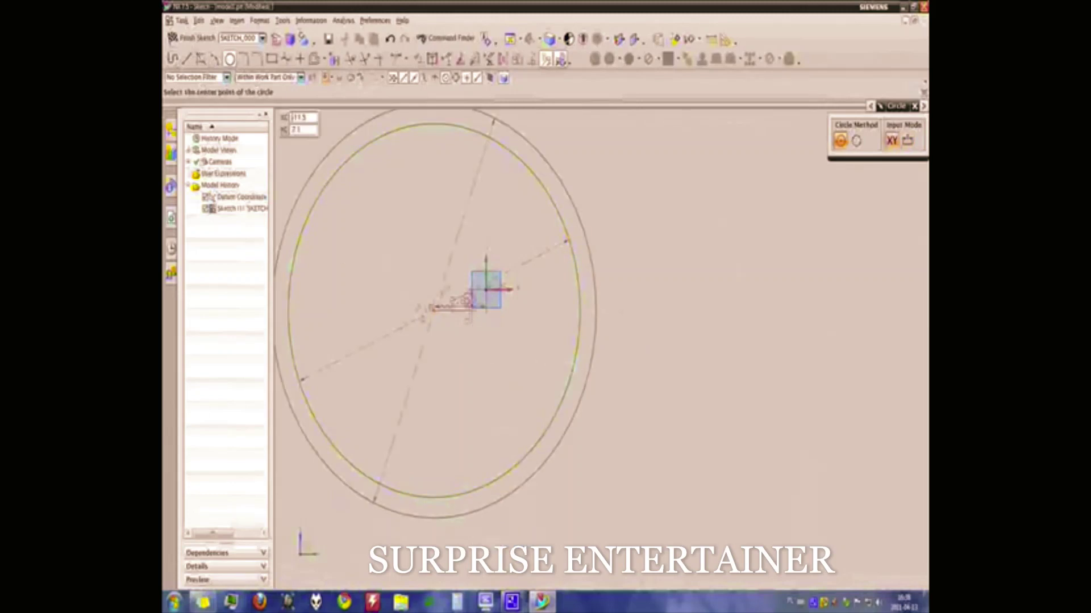
click(192, 40)
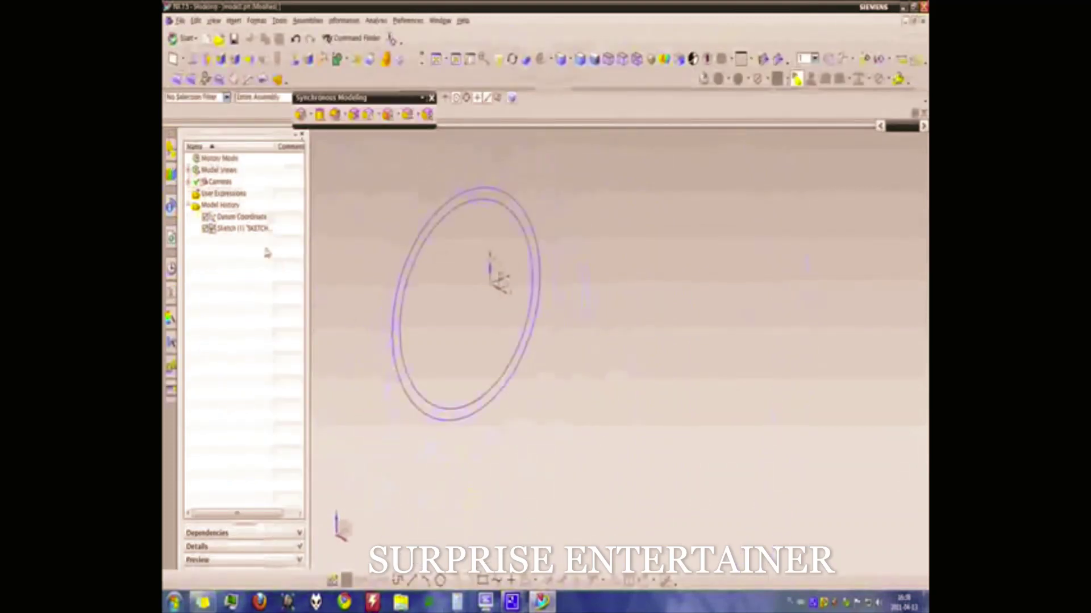
Step: Extrude the two-circle sketch into a thin solid ring, Extrude (3)
click(250, 229)
key(x)
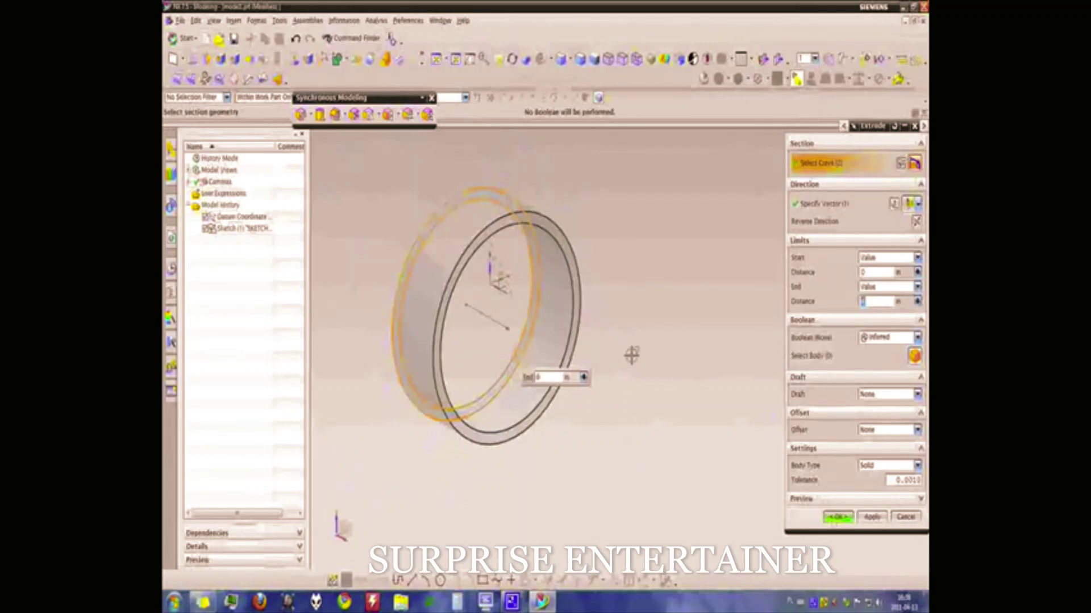
mouse_move(628, 358)
middle_down()
mouse_move(662, 364)
mouse_move(696, 390)
mouse_move(623, 344)
middle_up()
click(838, 517)
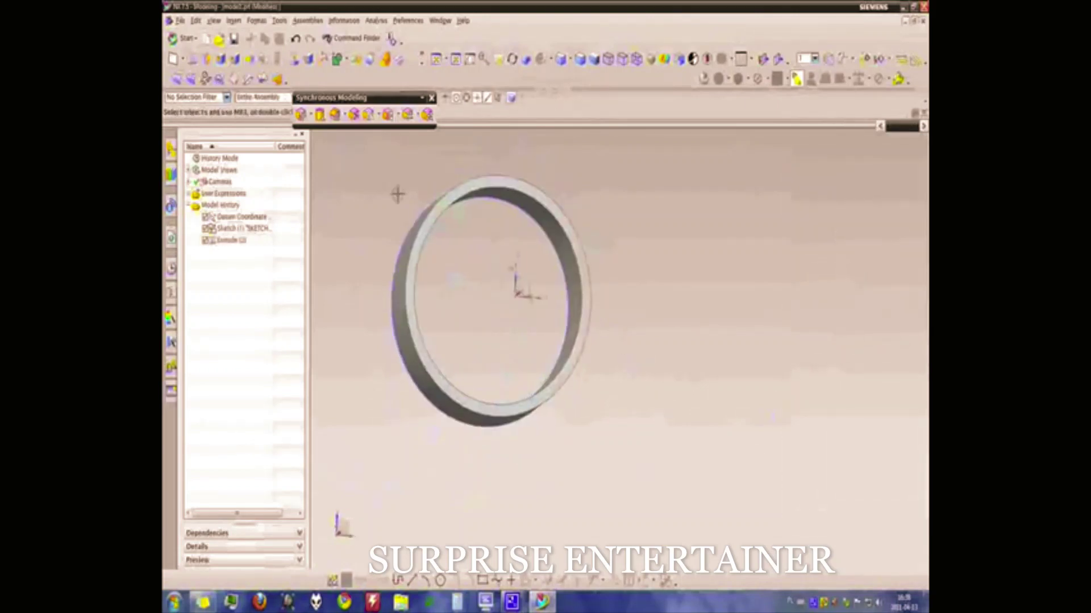
middle_drag(406, 244, 393, 207)
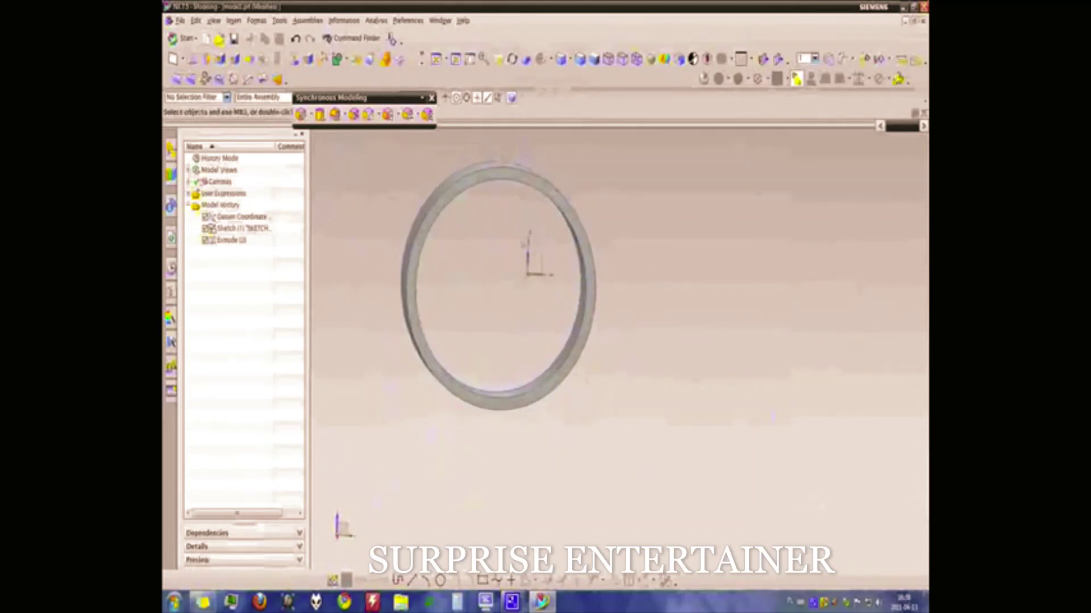
Step: Start a new sketch on the ring's face
click(232, 21)
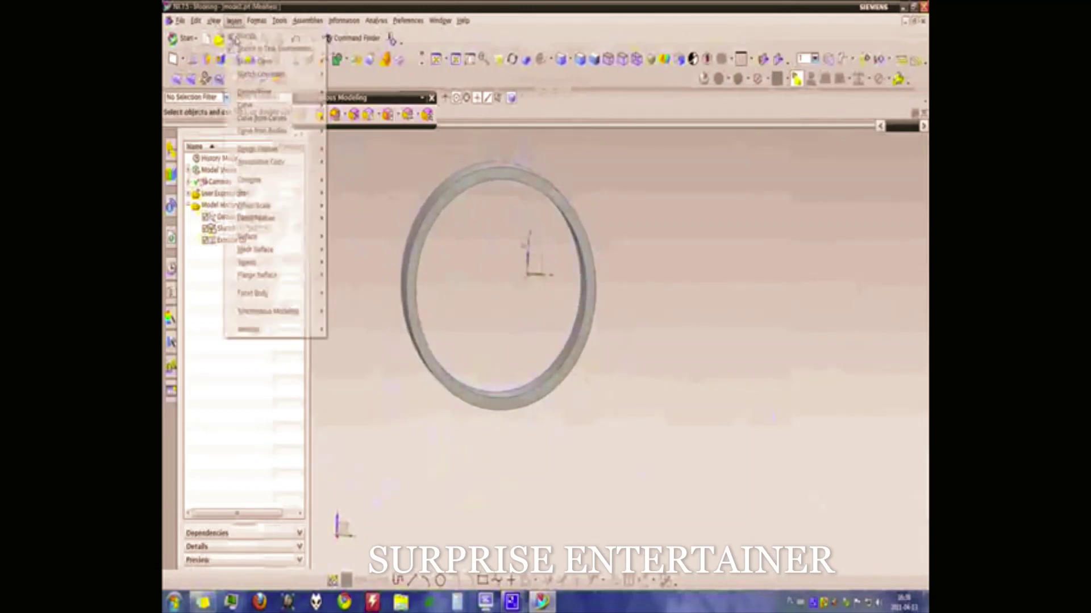
click(267, 49)
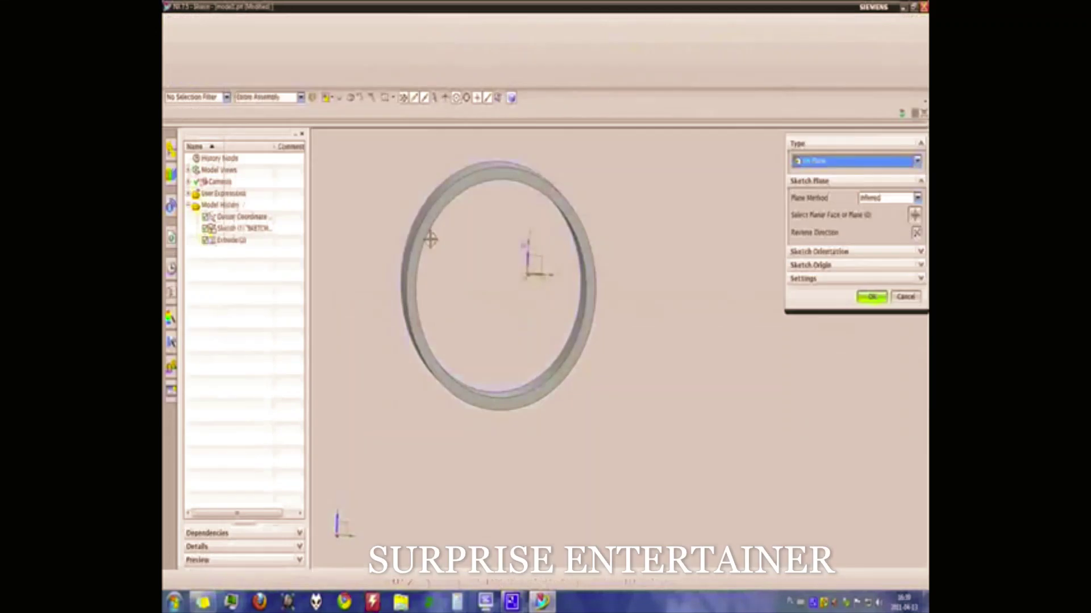
click(396, 221)
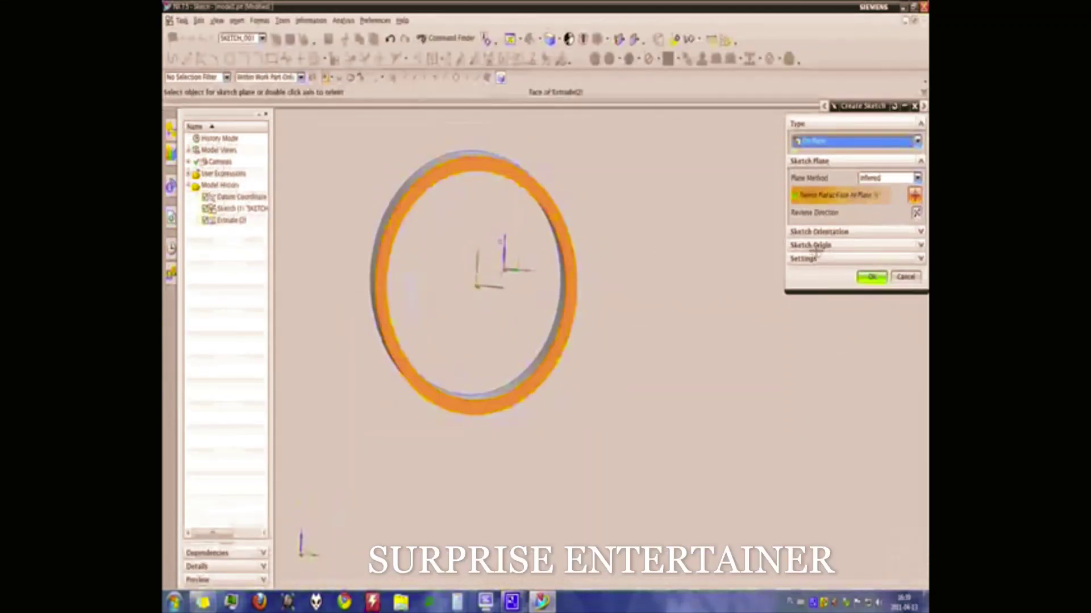
click(873, 277)
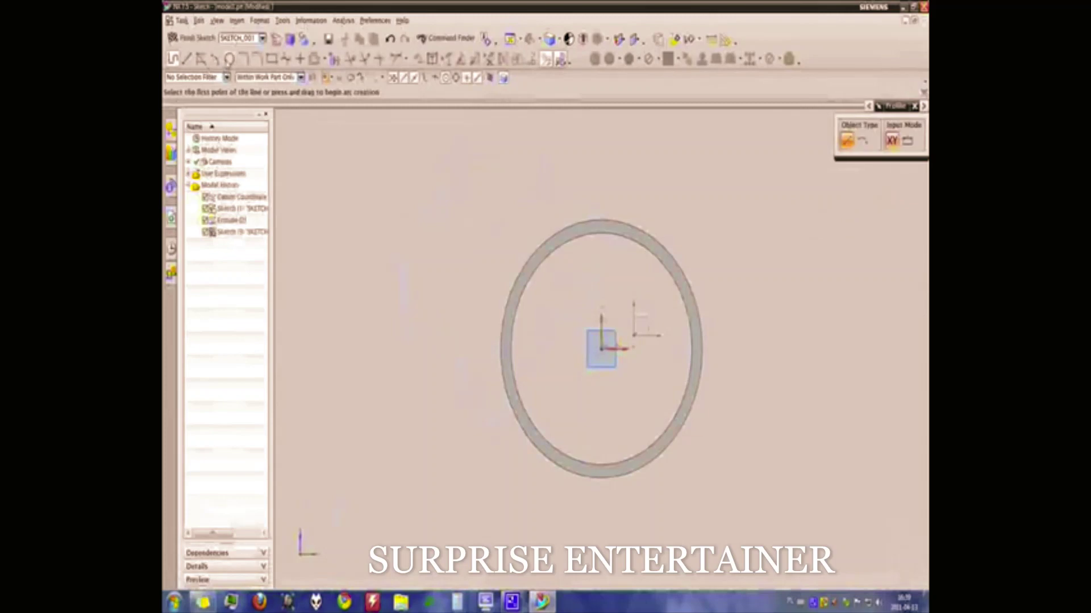
Step: Draw a circle of size 1 centred at the origin and finish the sketch
click(228, 62)
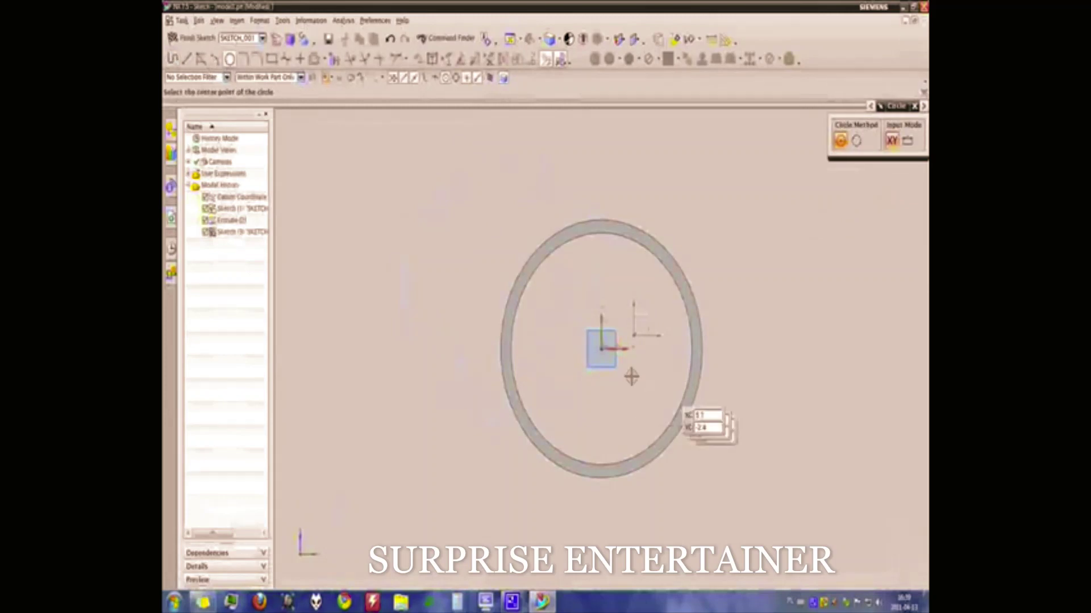
click(602, 347)
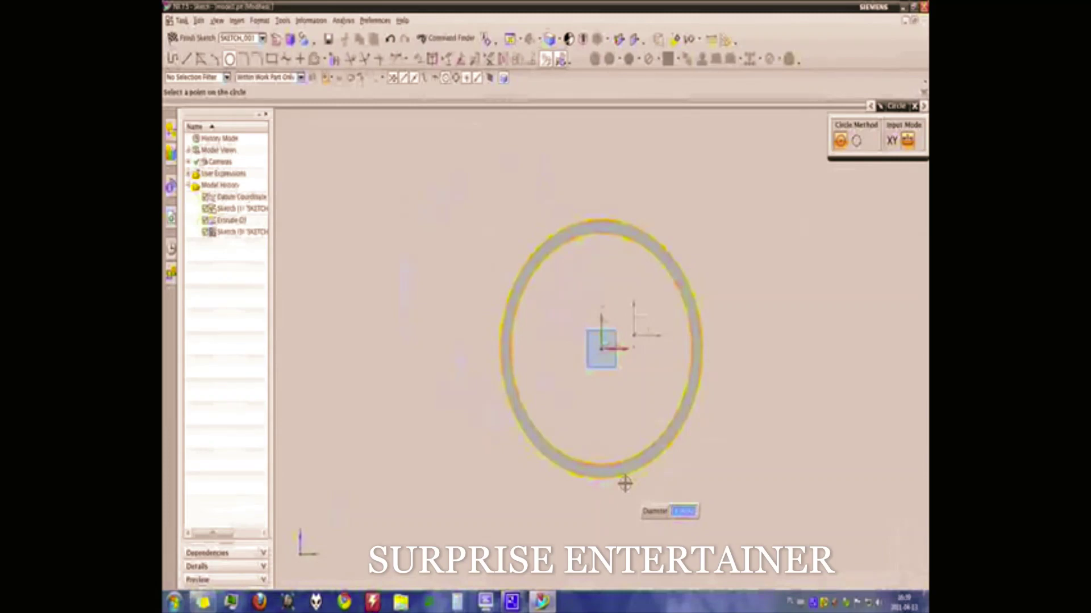
text(14.4)
click(625, 484)
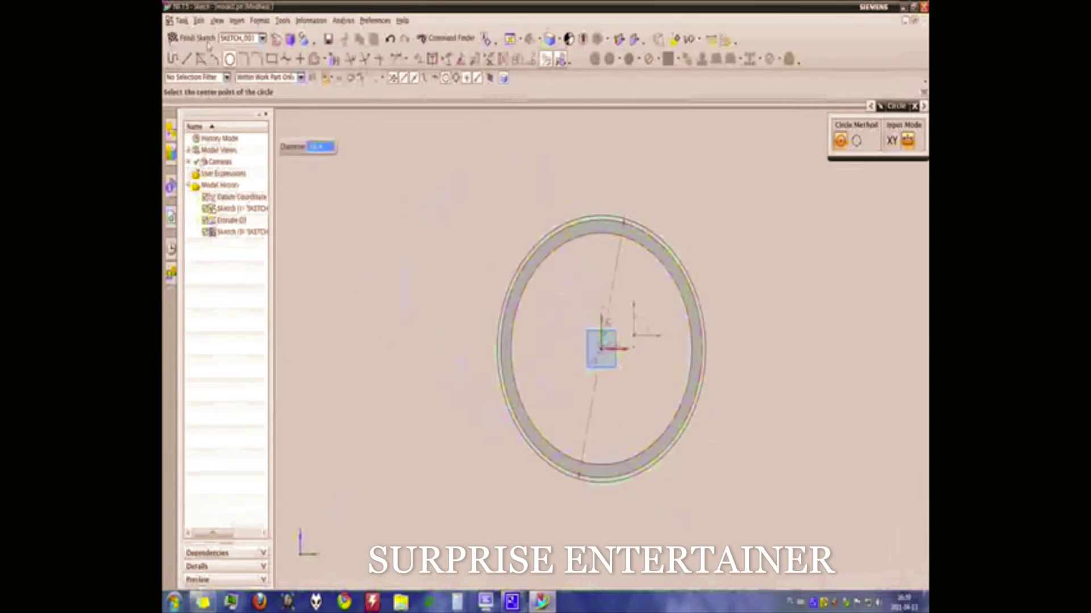
click(208, 46)
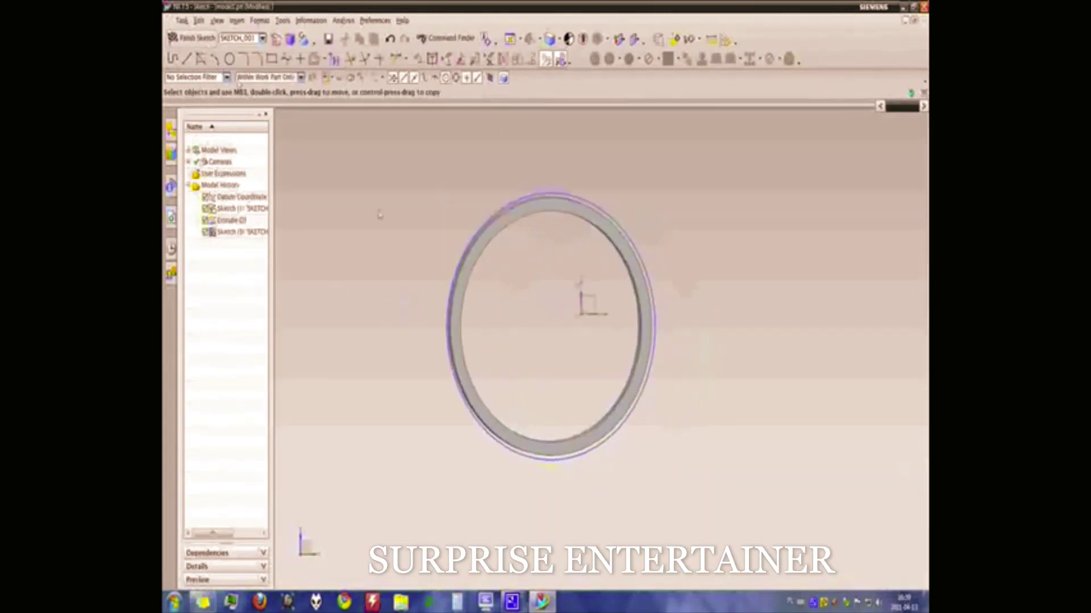
key(ctrl+q)
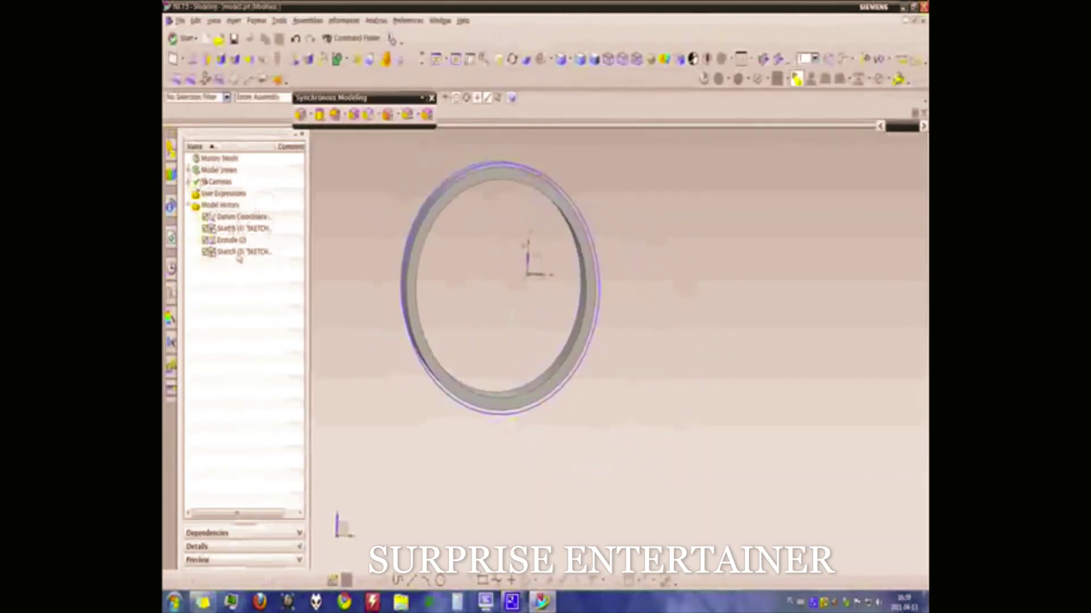
click(241, 252)
middle_drag(370, 289, 440, 317)
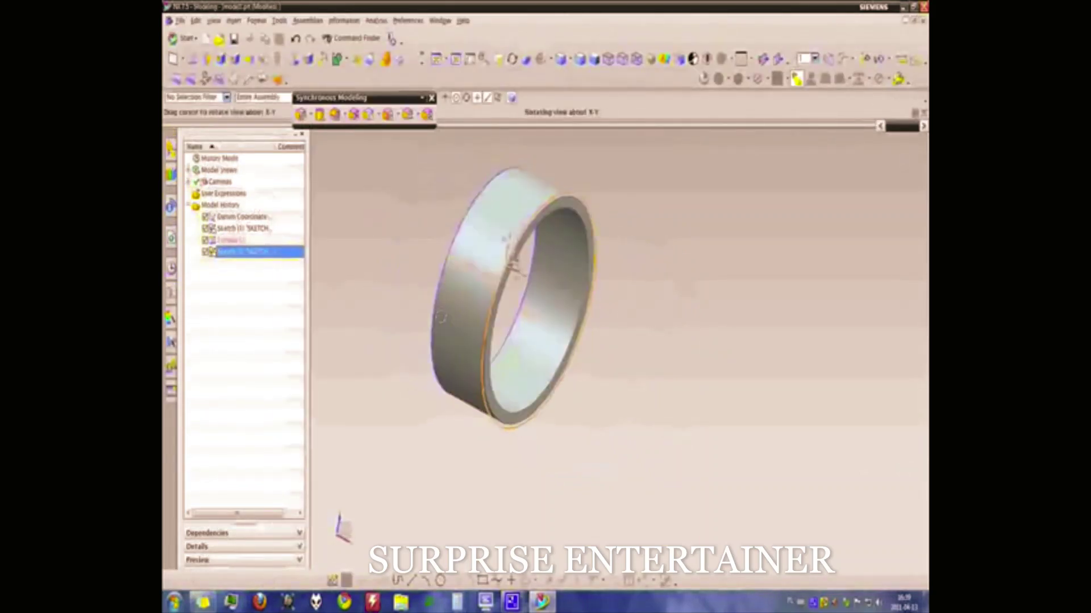
click(438, 316)
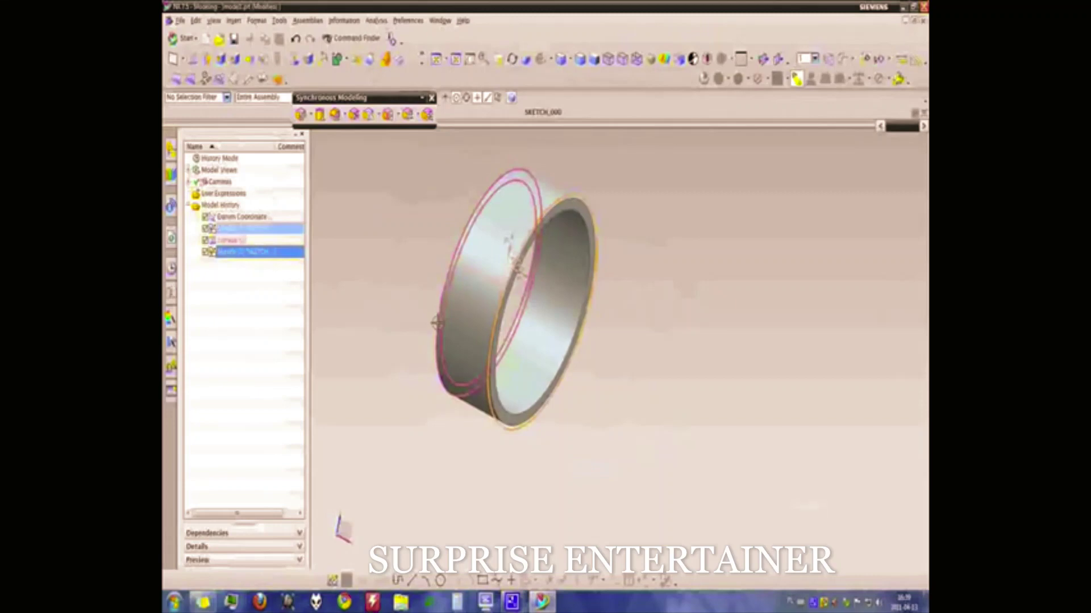
key(x)
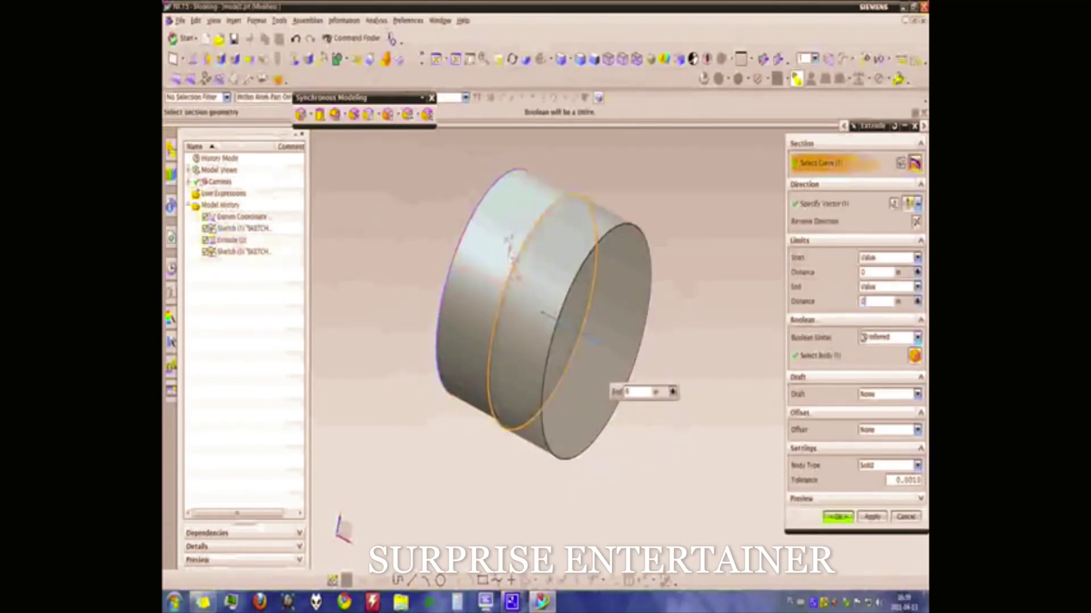
key(Return)
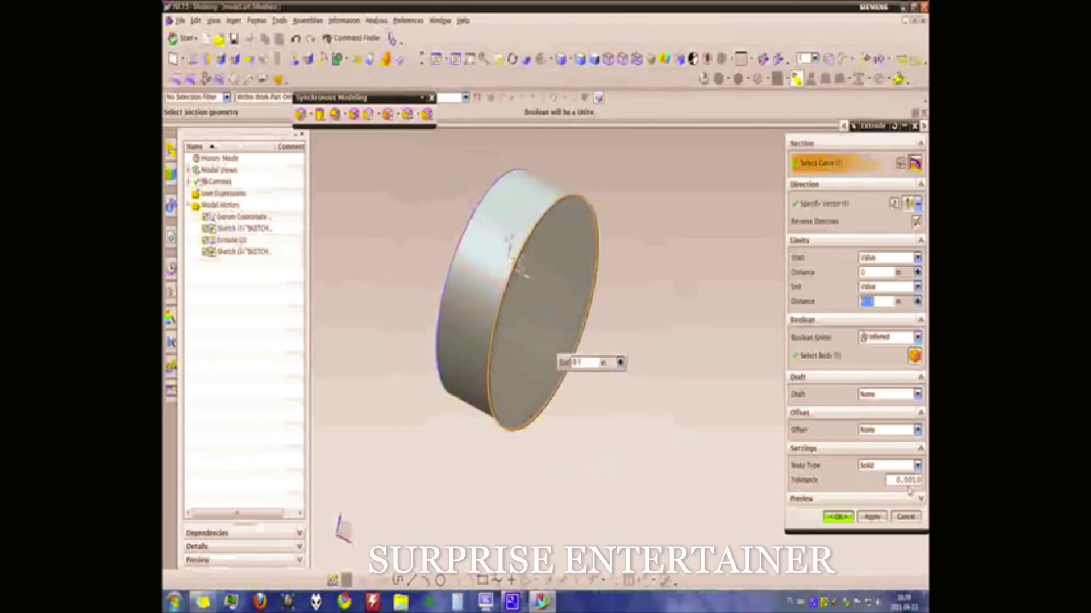
click(906, 517)
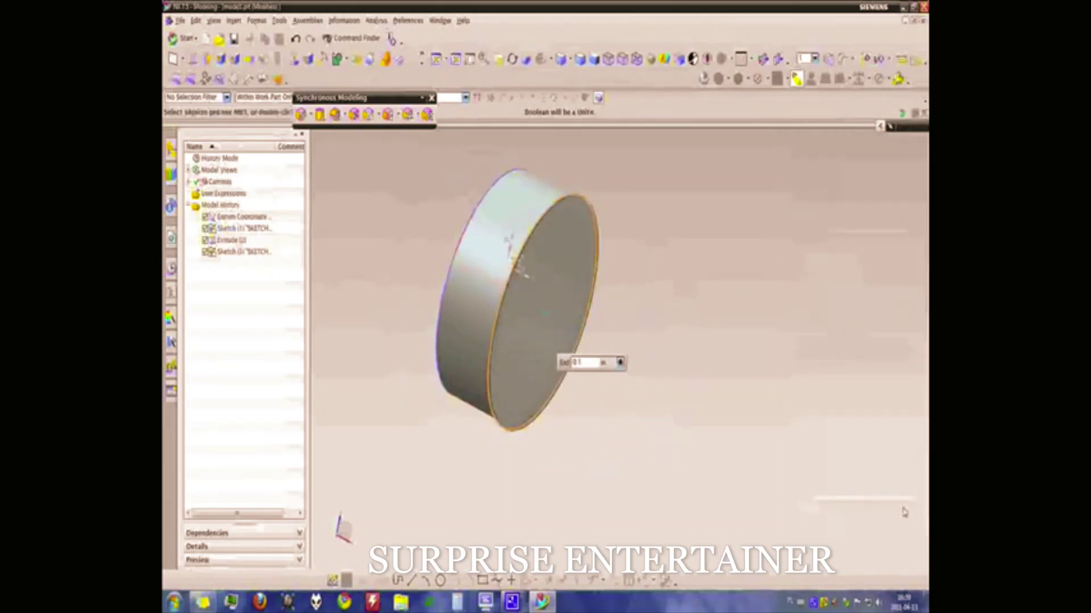
Step: Reopen the sketch face-on and draw a circle from the ring centre to its edge
double_click(241, 254)
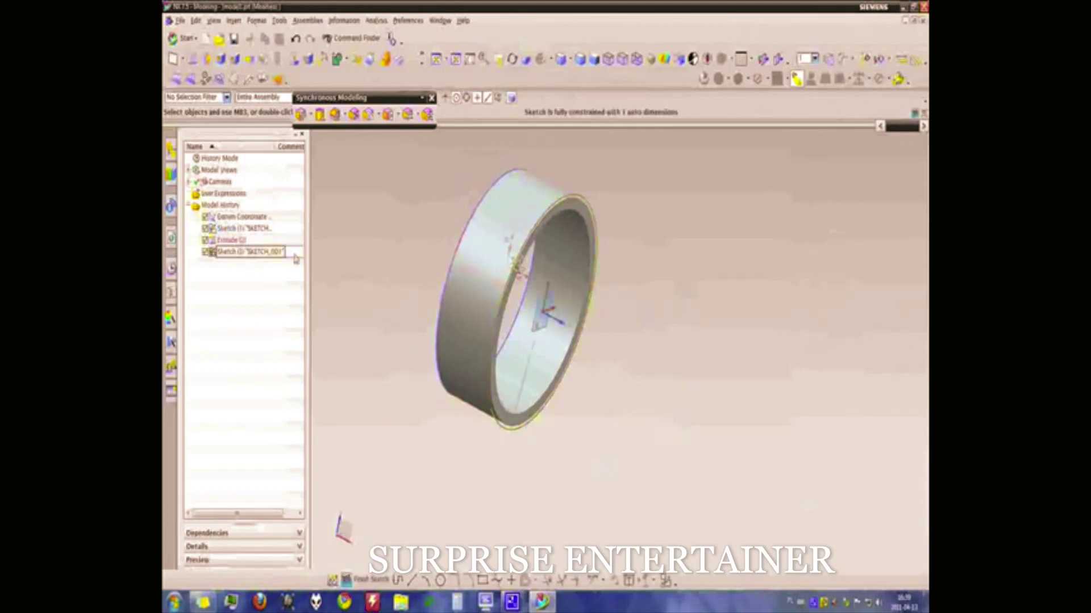
right_click(407, 263)
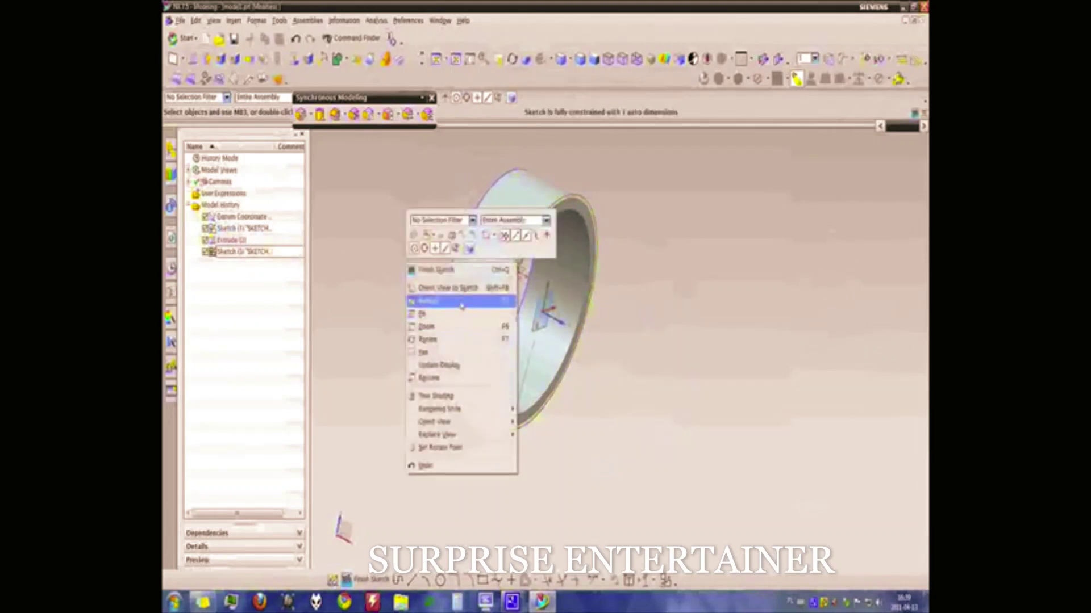
click(449, 288)
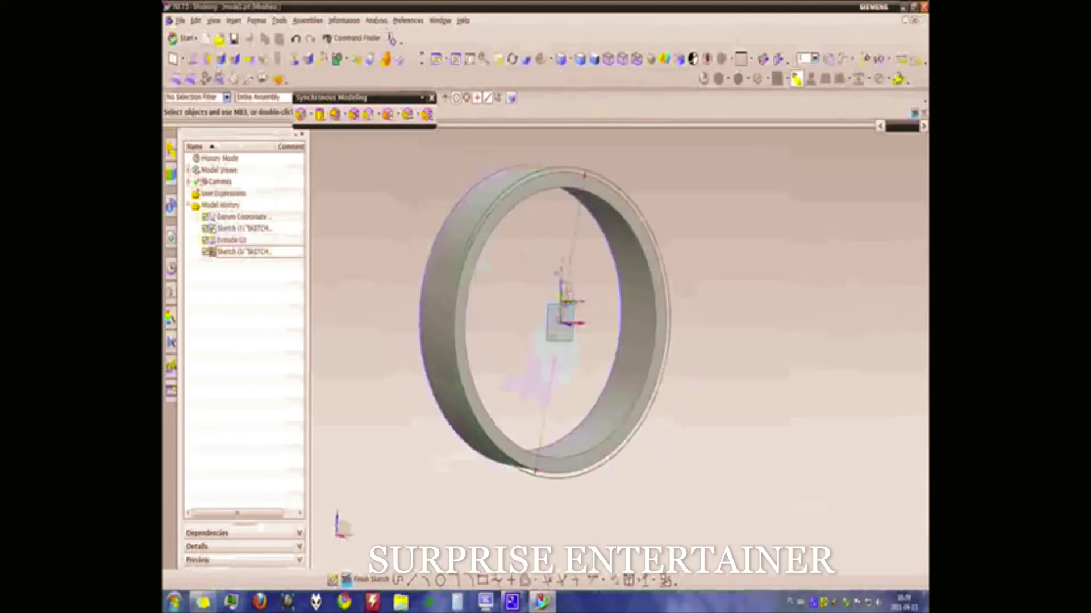
click(441, 580)
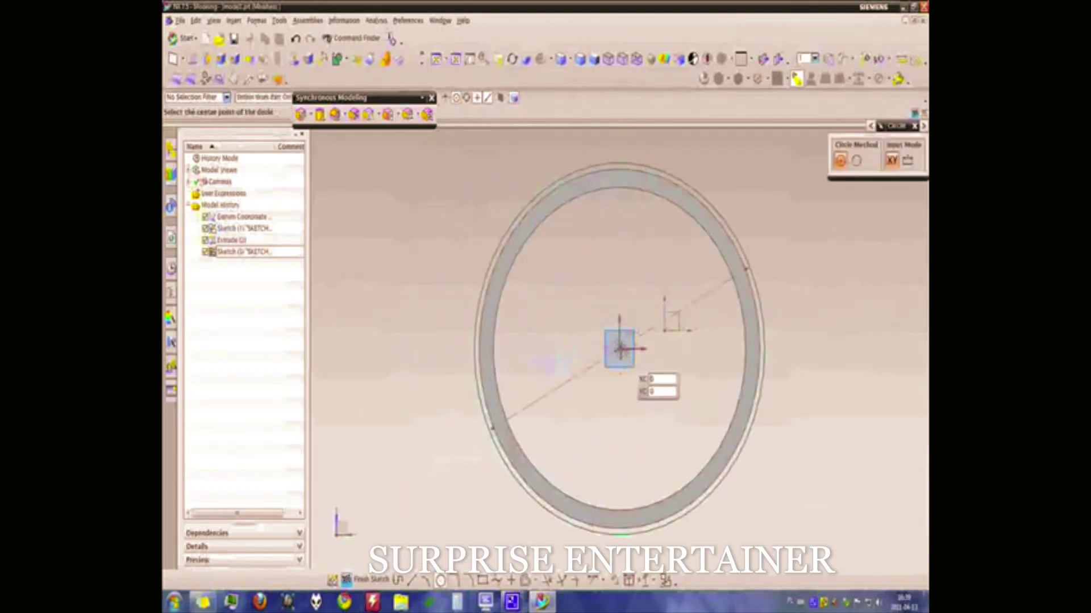
click(619, 349)
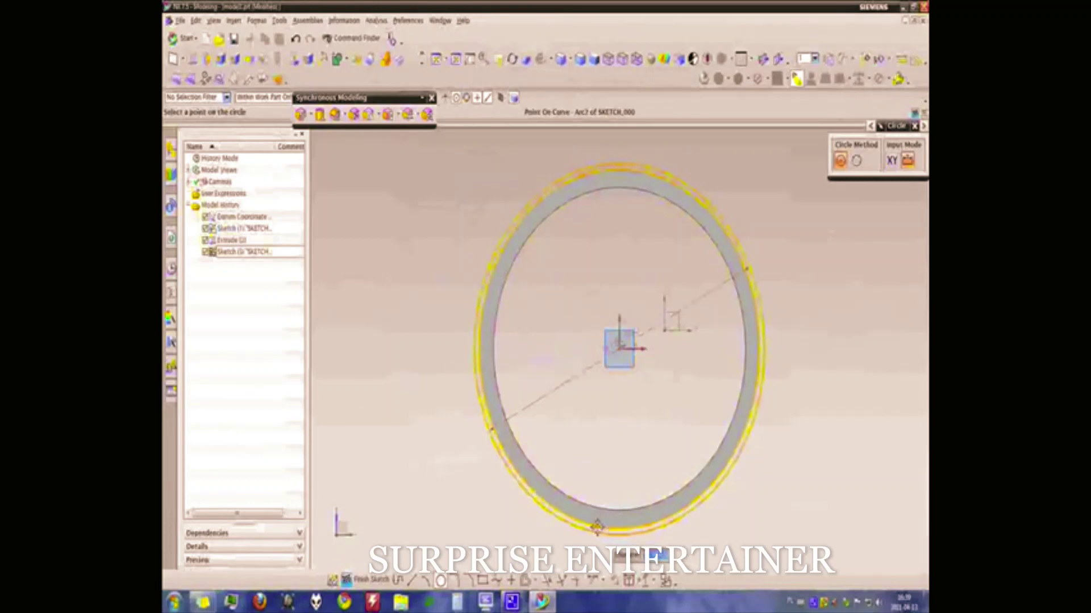
click(596, 525)
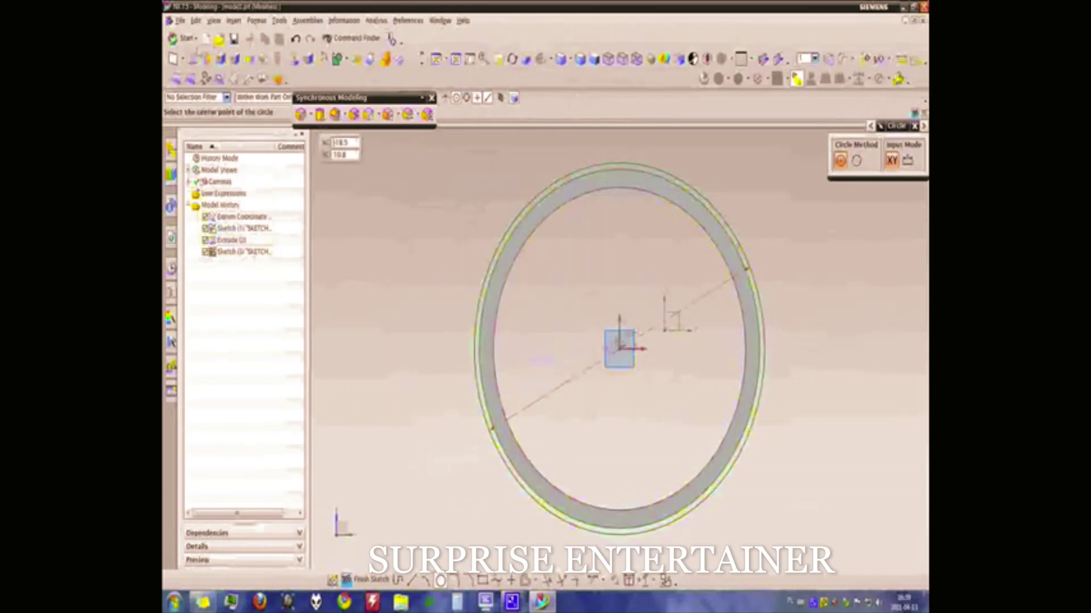
click(348, 580)
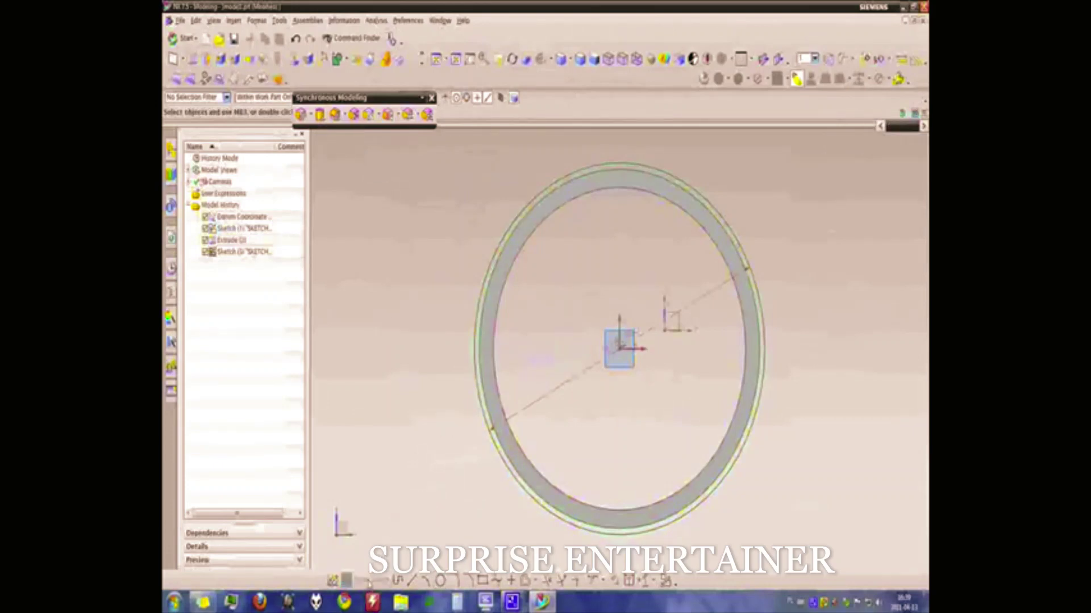
click(231, 254)
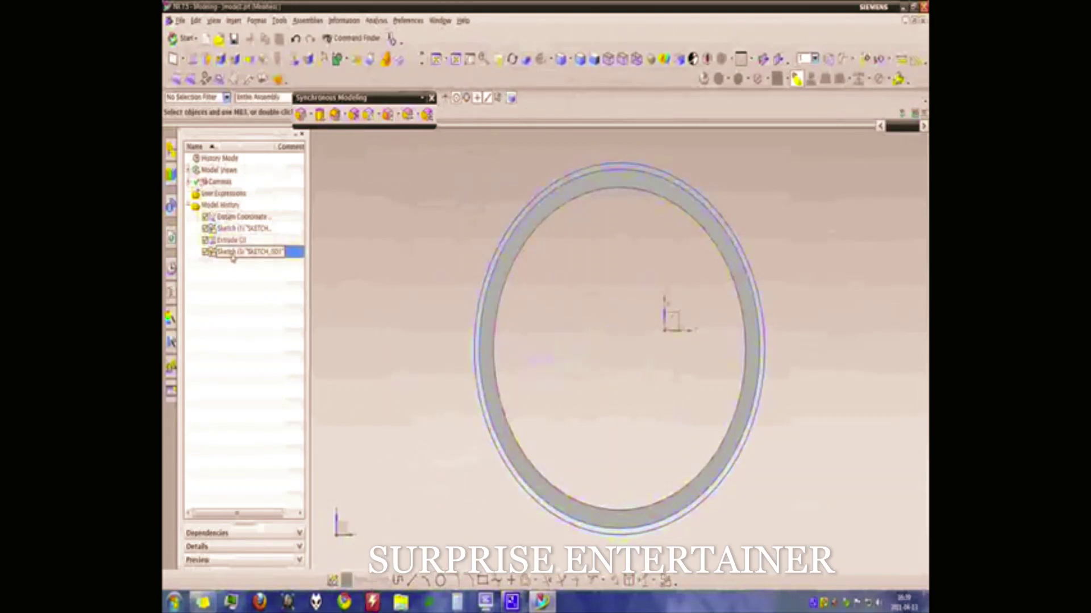
middle_drag(382, 275, 506, 335)
Step: Extrude the new circle sketch to an end distance of -0.5
key(x)
text(0.2)
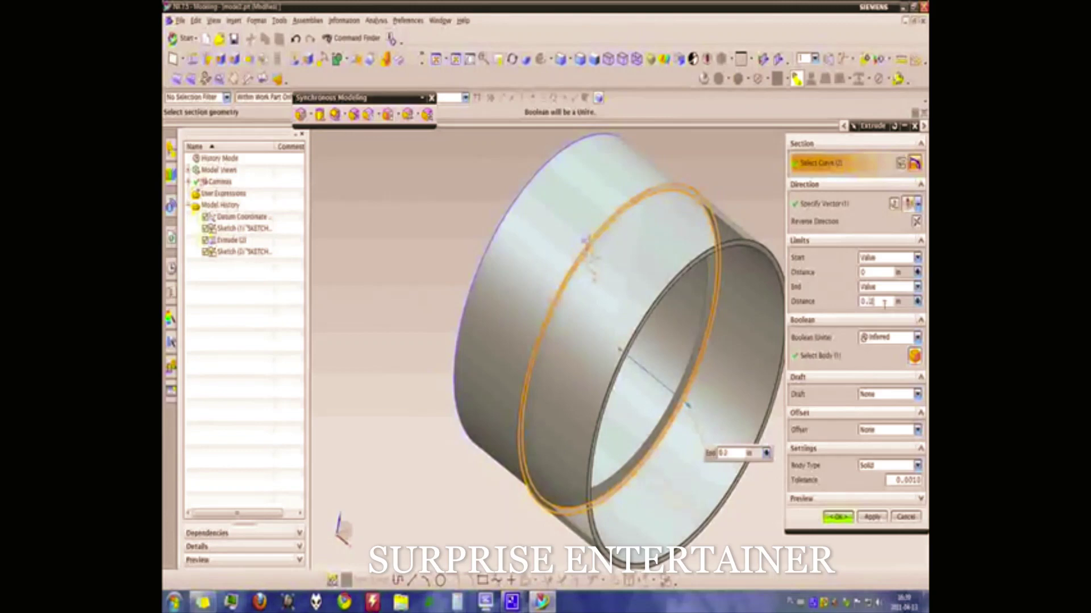
key(Return)
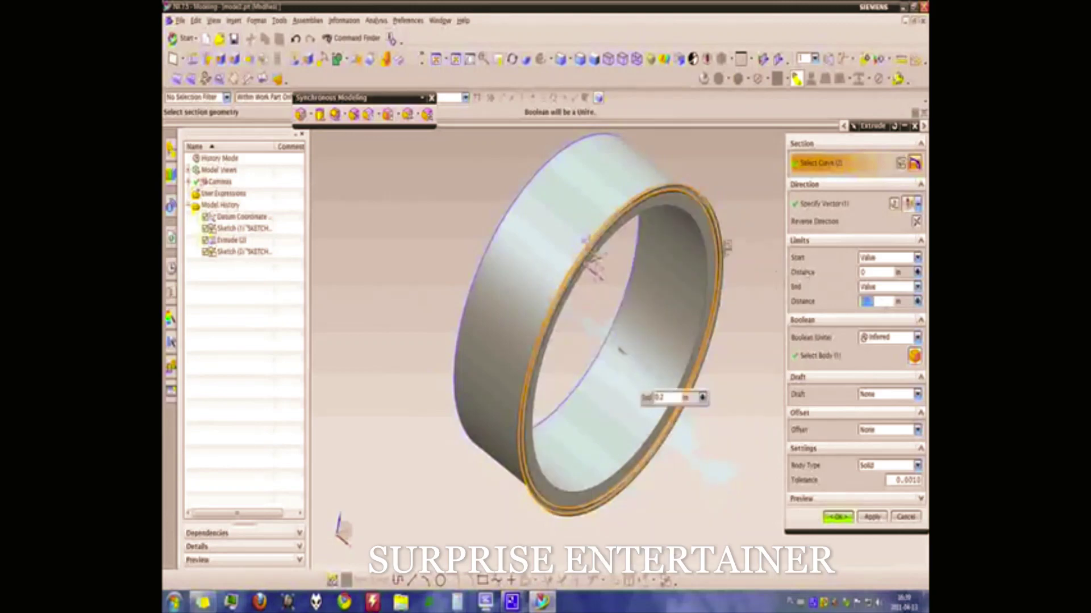
mouse_move(676, 278)
middle_down()
mouse_move(723, 243)
mouse_move(696, 263)
middle_up()
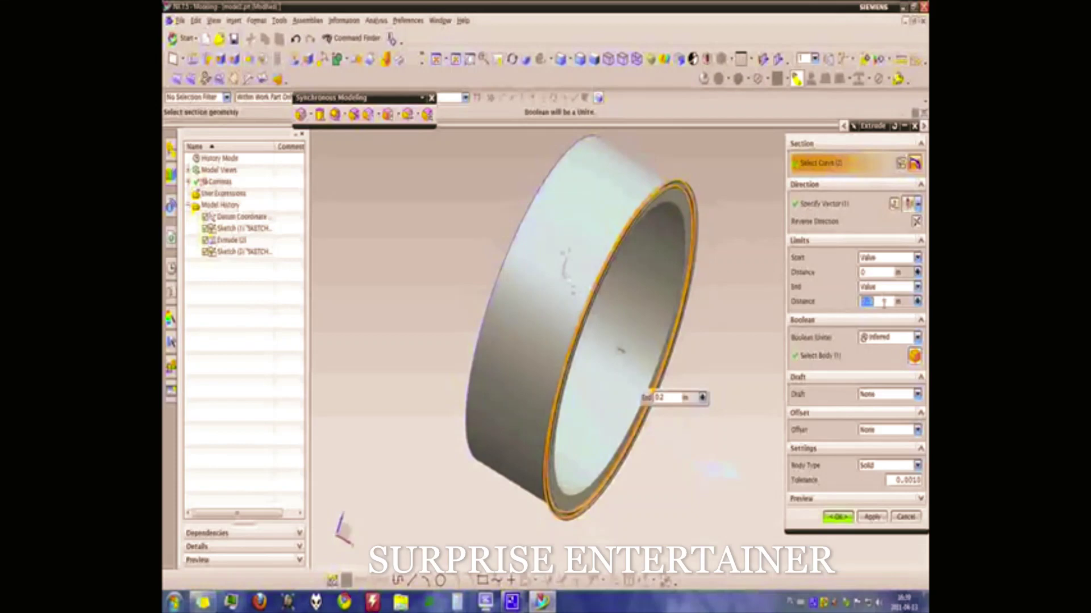
text(-)
text(0)
key(Return)
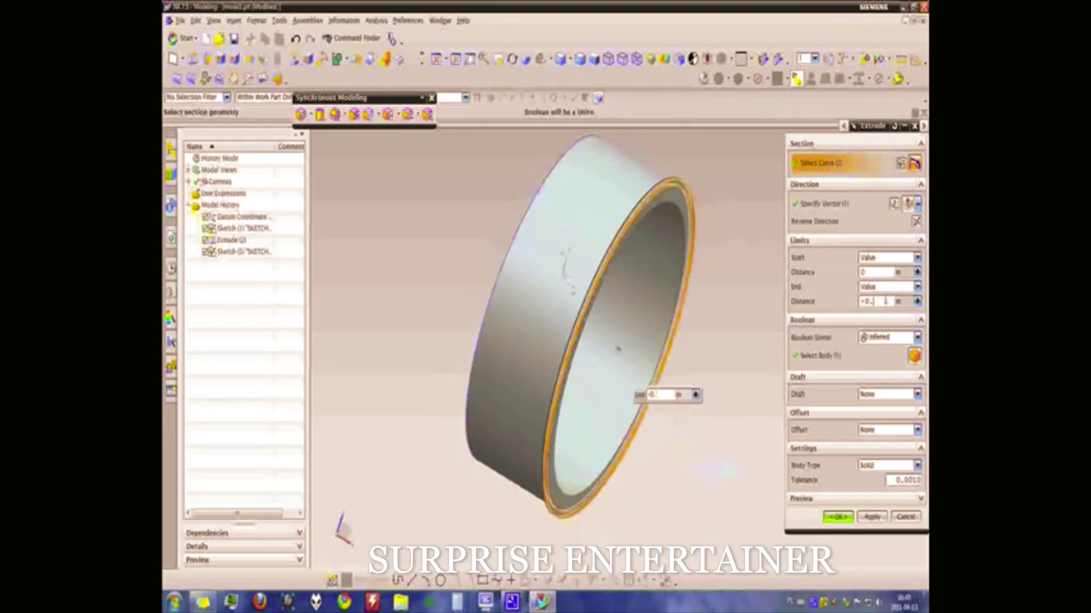
text(5)
key(Return)
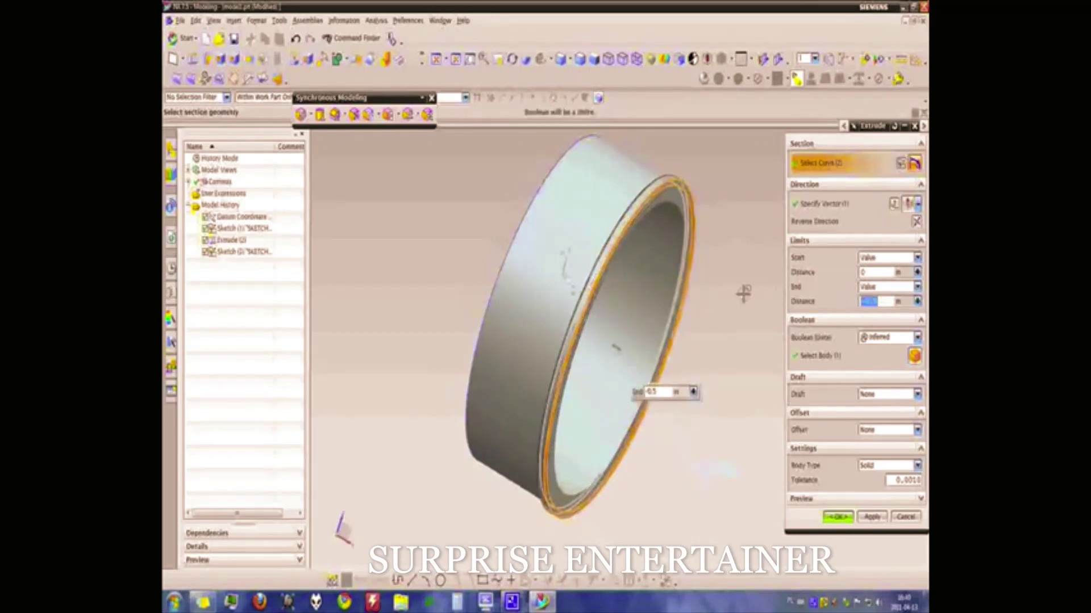
click(837, 517)
mouse_move(723, 284)
middle_down()
mouse_move(705, 248)
mouse_move(747, 223)
mouse_move(735, 249)
mouse_move(728, 397)
mouse_move(620, 362)
middle_up()
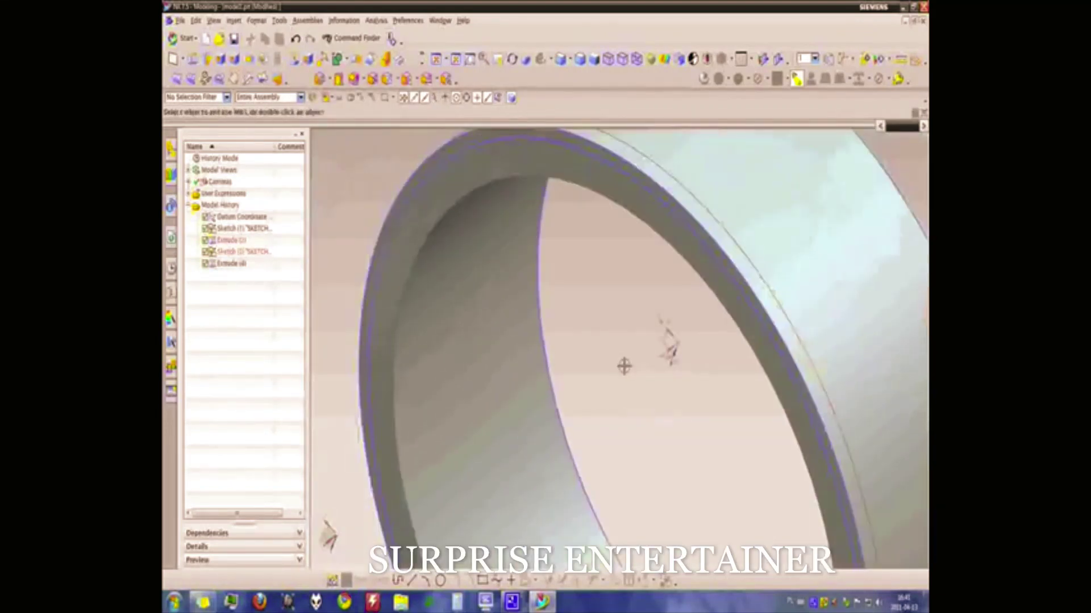
key(ctrl+f)
Step: Edit Extrude (4) so its Boolean is None, keeping it a separate body
click(171, 267)
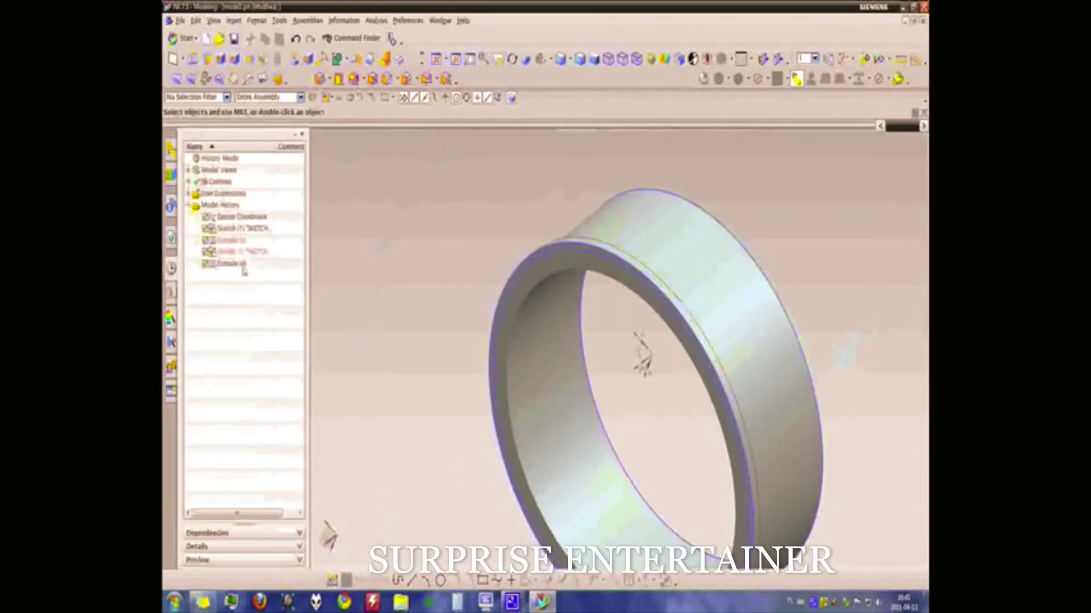
double_click(244, 268)
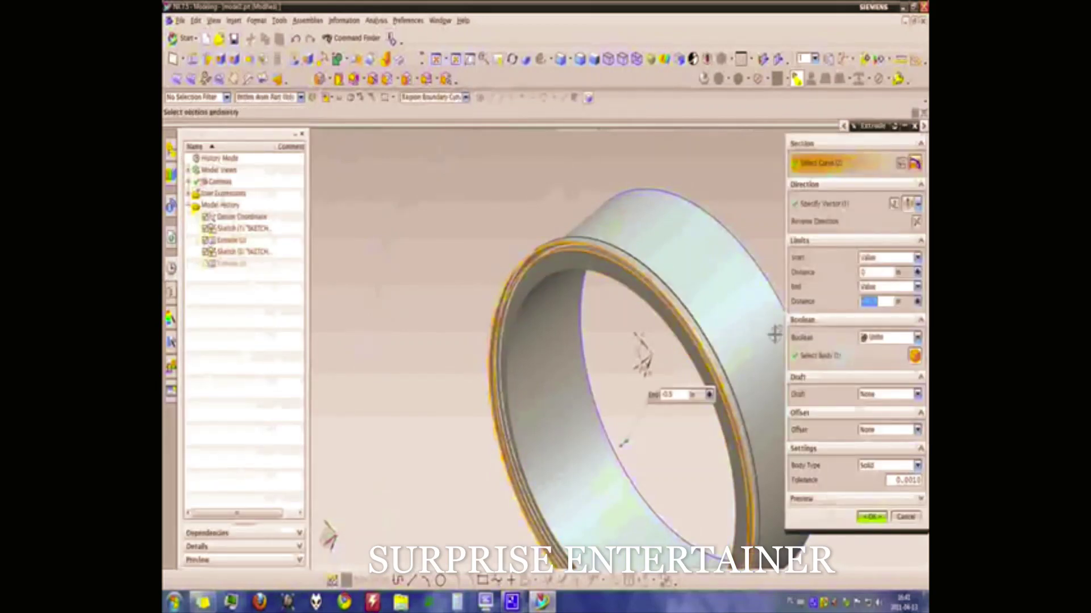
click(880, 338)
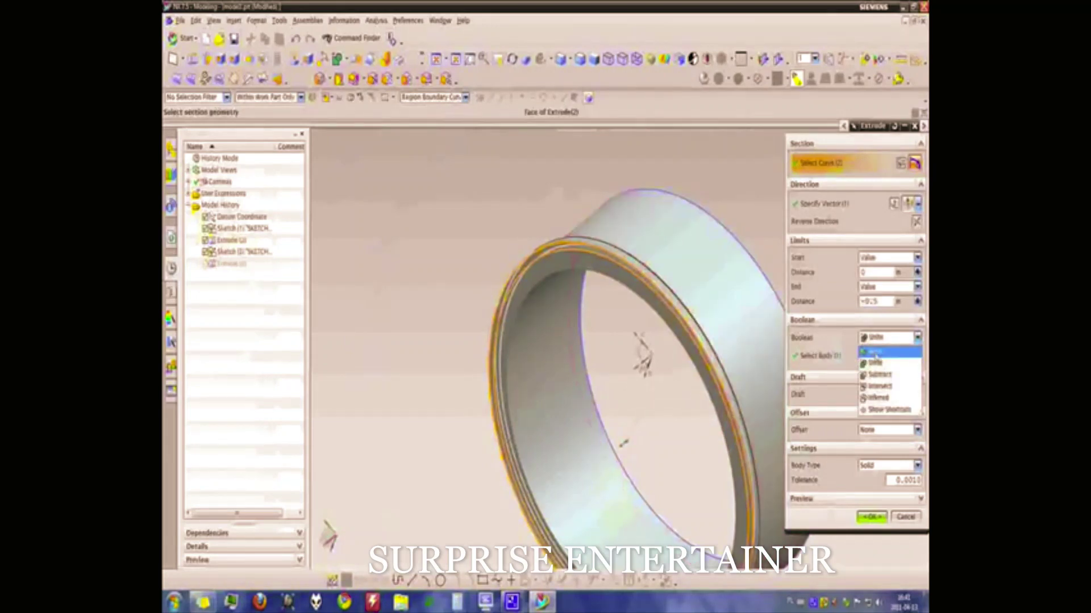
click(874, 353)
click(872, 497)
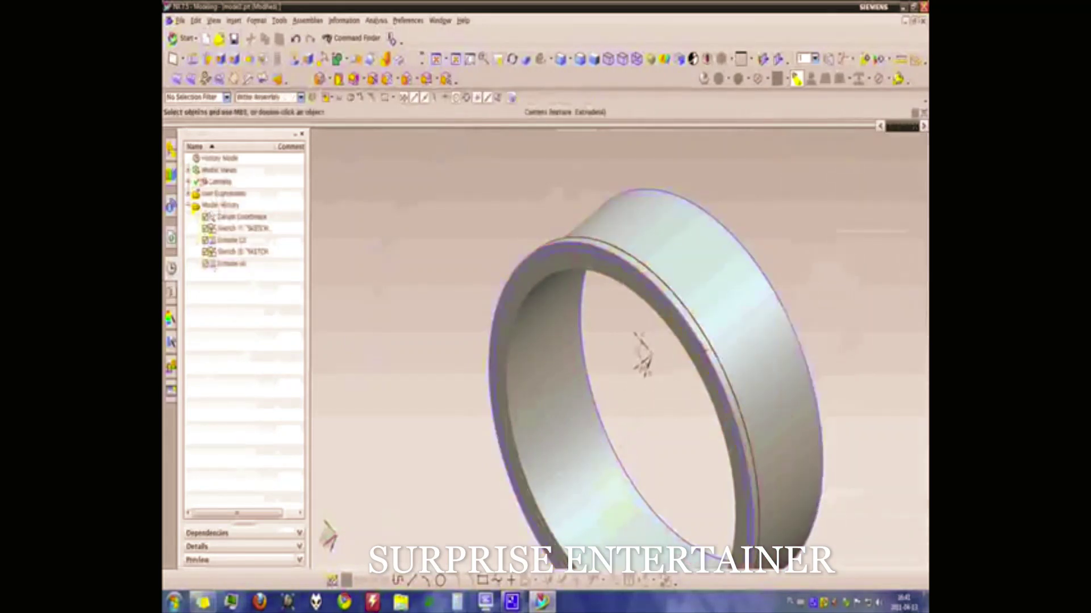
middle_drag(572, 360, 526, 335)
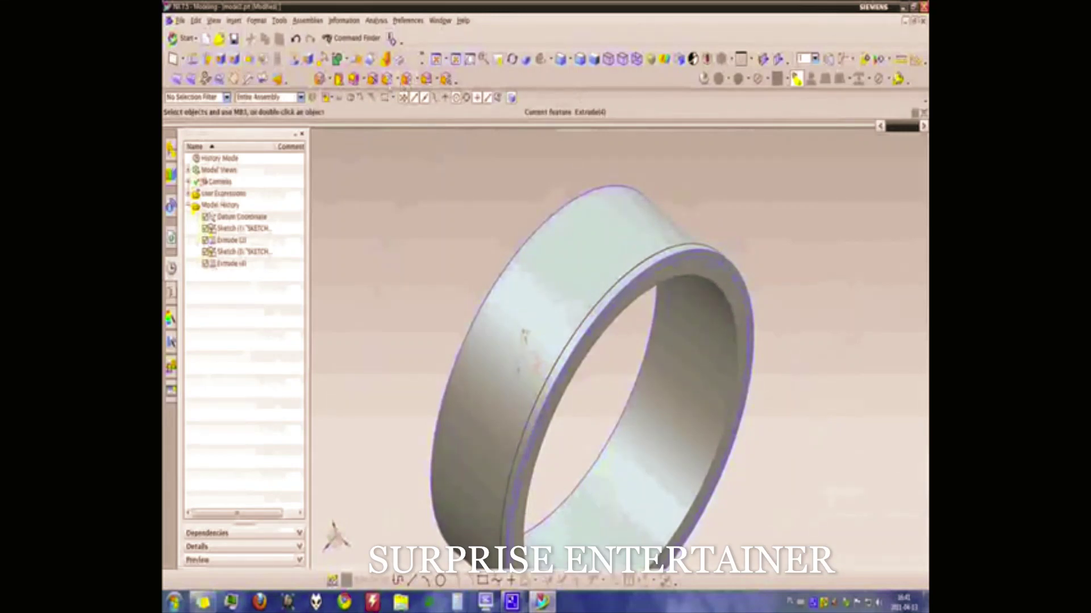
Step: Copy the ring's front face and inner face as Copy Face (6) and (7)
click(389, 84)
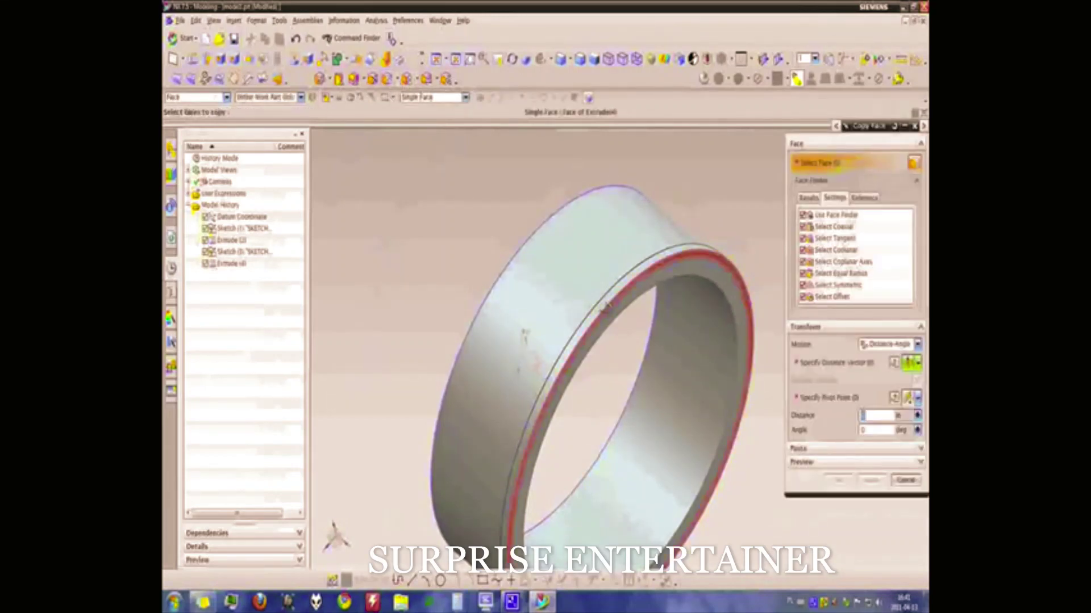
click(603, 309)
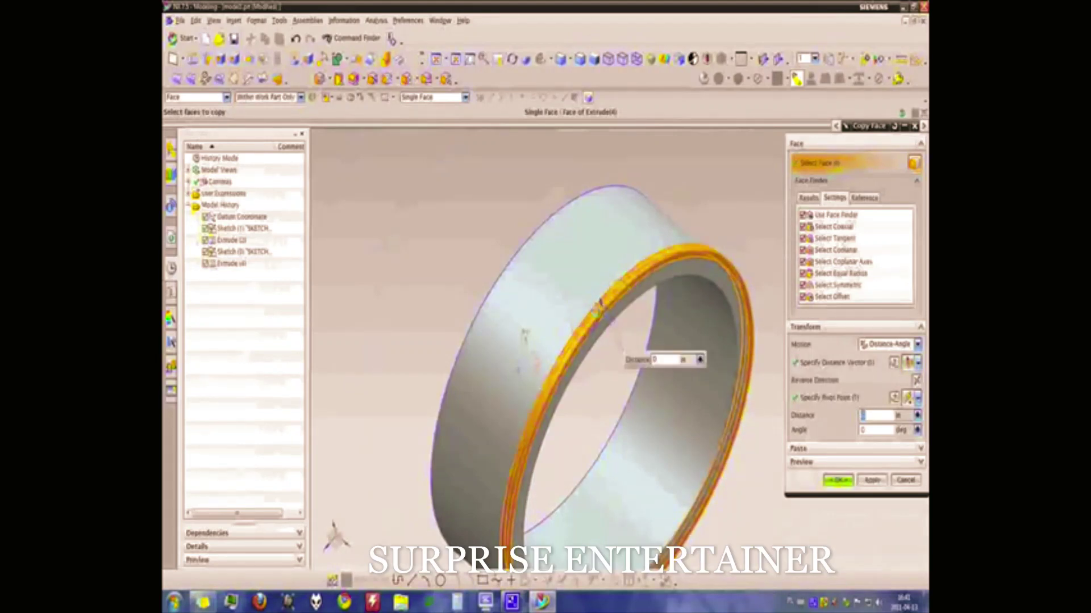
middle_click(598, 310)
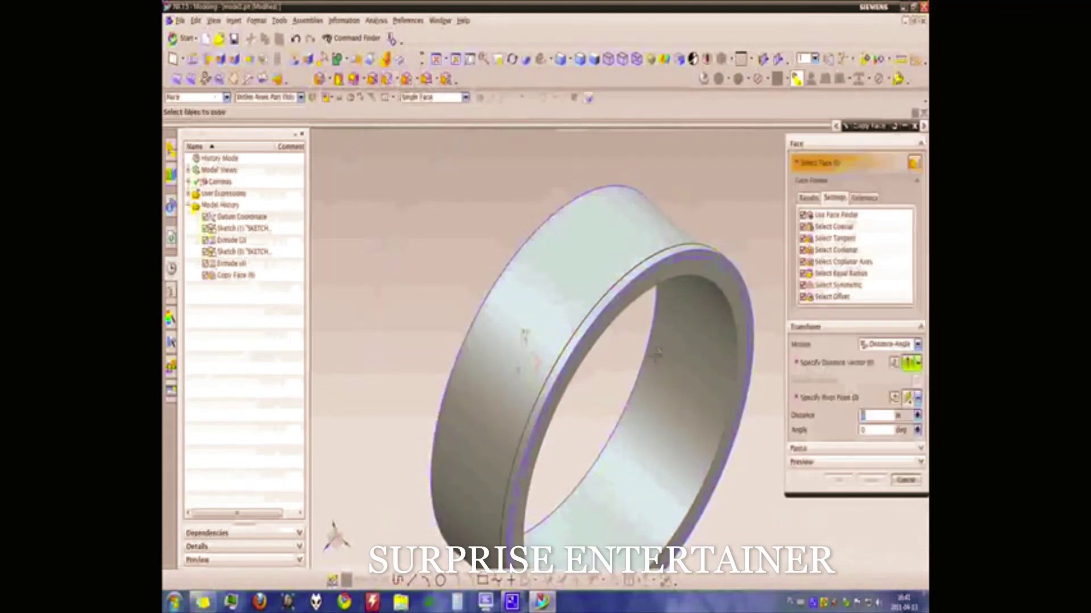
click(587, 320)
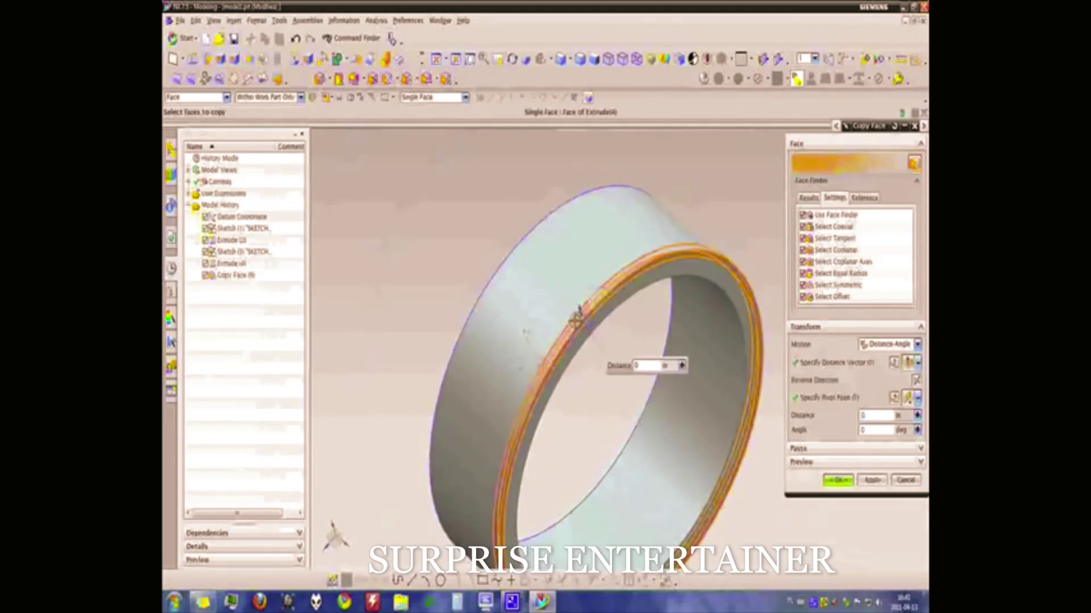
middle_click(670, 376)
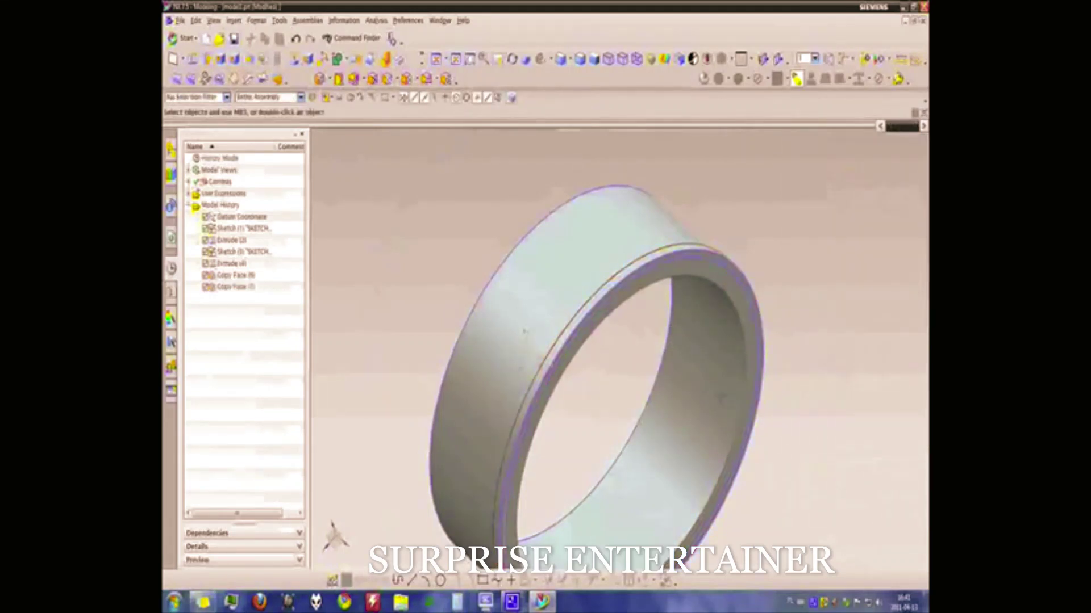
Step: Copy the ring's edge face as Copy Face (8)
click(384, 87)
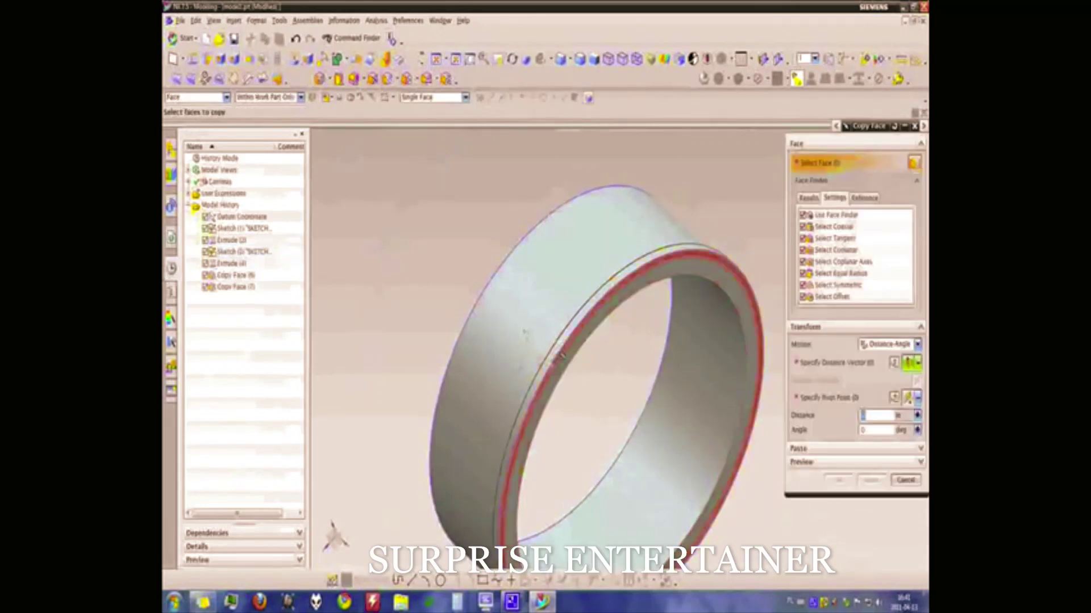
click(556, 355)
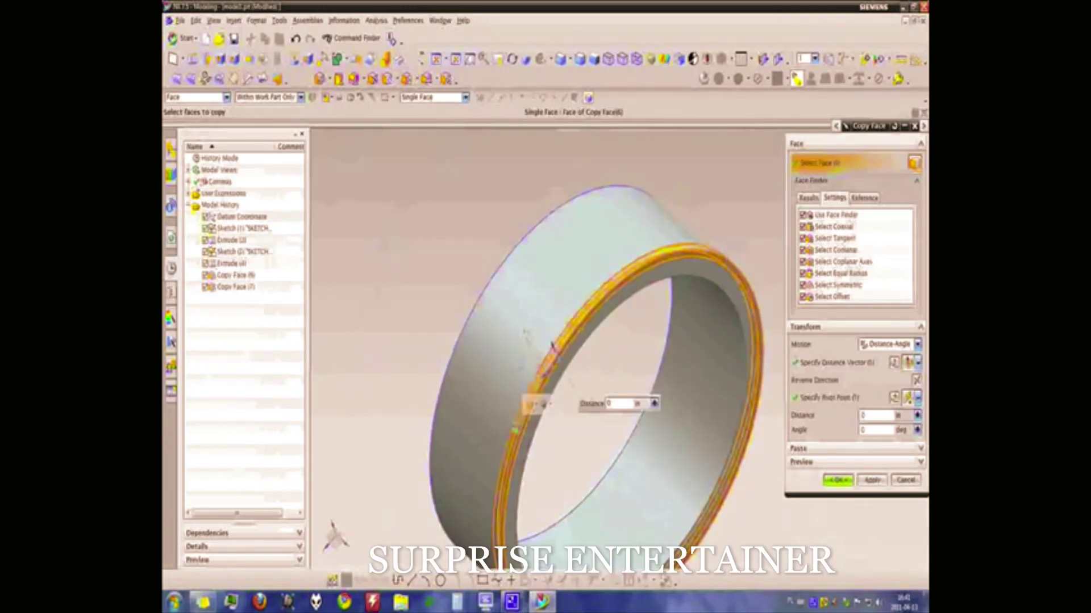
mouse_move(414, 329)
middle_down()
mouse_move(469, 357)
mouse_move(591, 340)
middle_up()
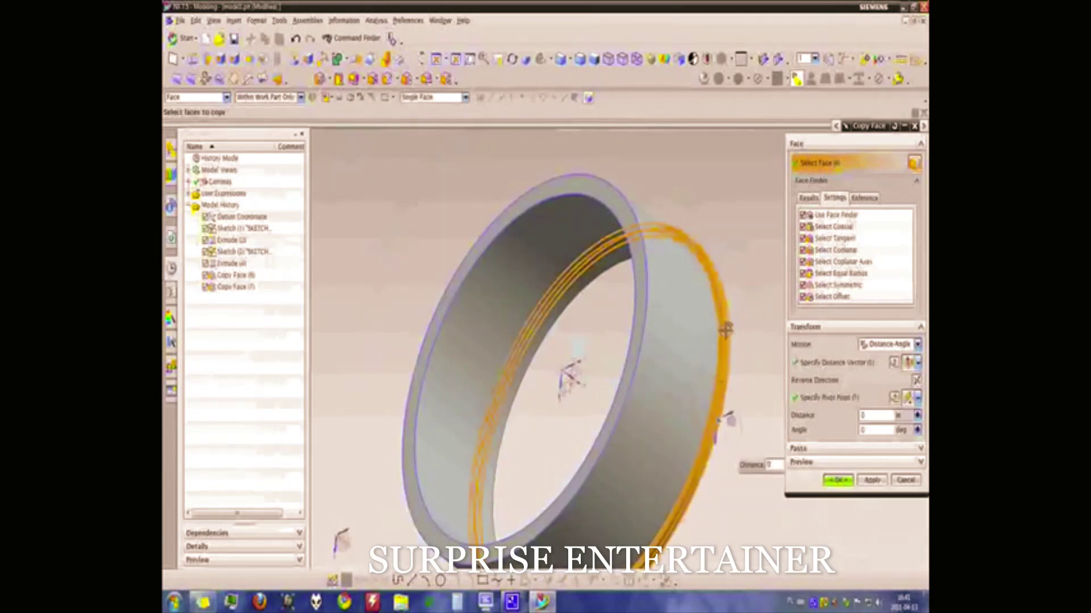
click(833, 481)
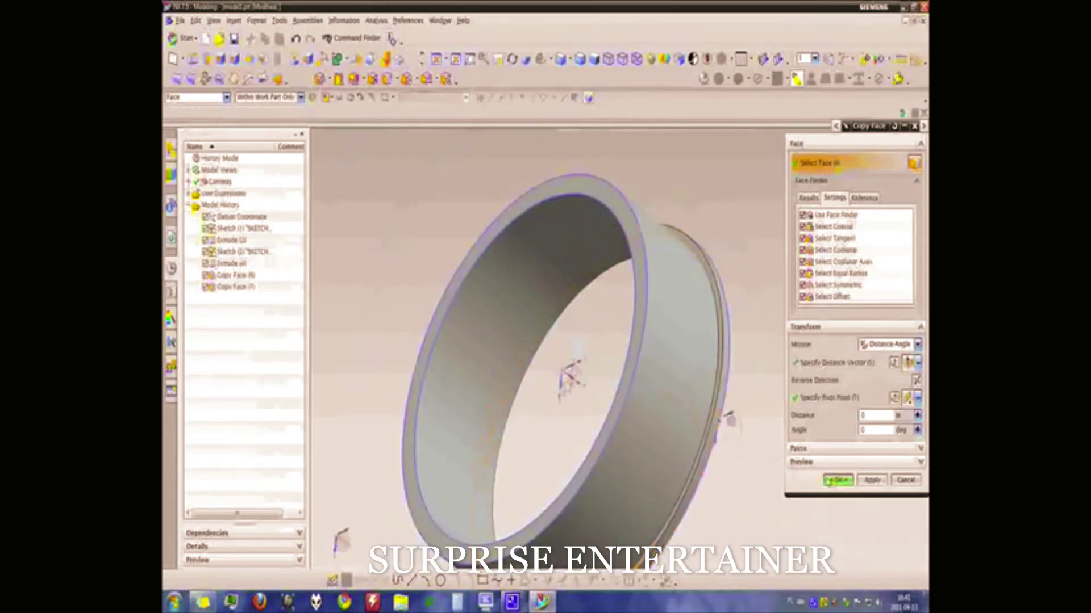
middle_drag(791, 433, 653, 421)
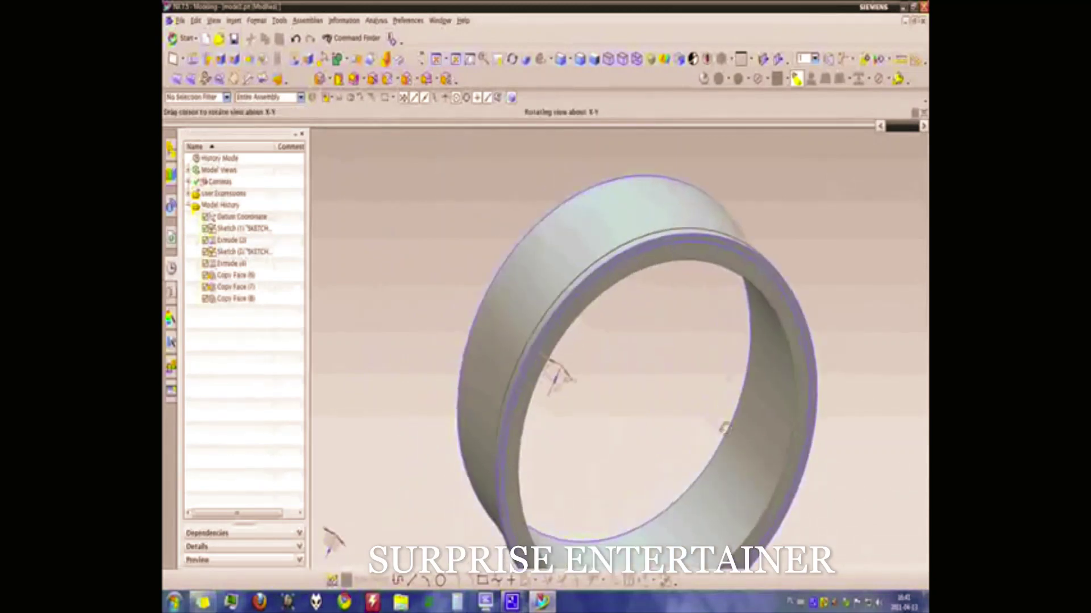
Step: Delete the extra Copy Face features from the model history
click(252, 300)
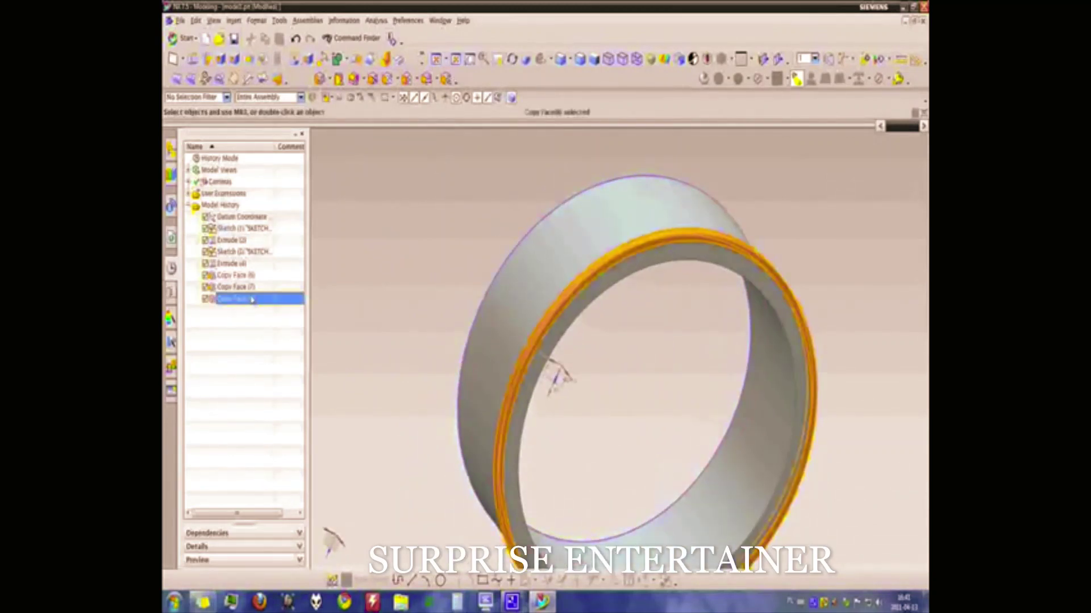
key(Up)
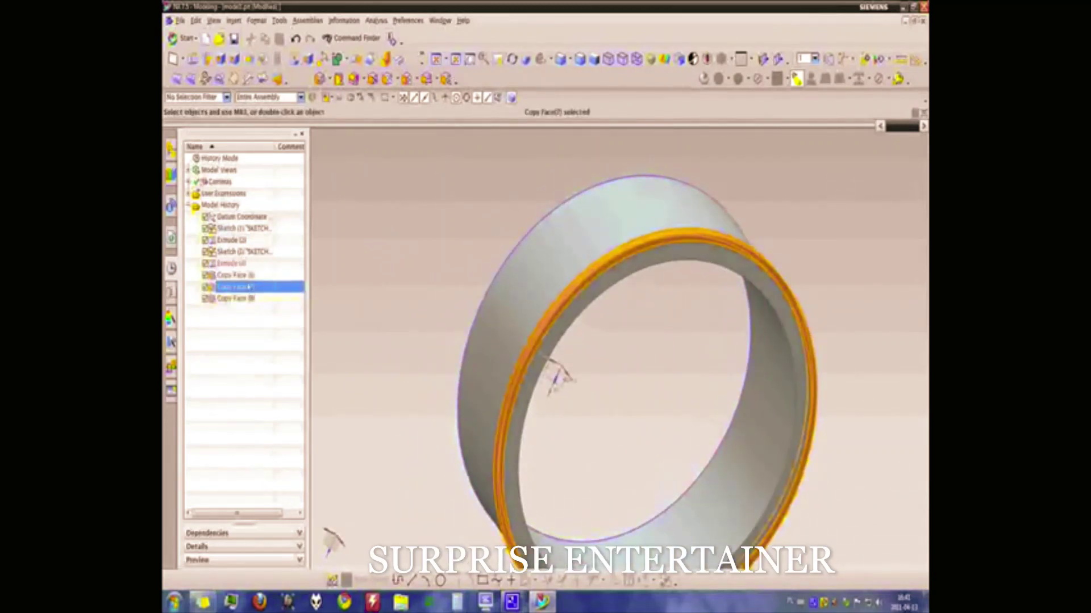
click(246, 278)
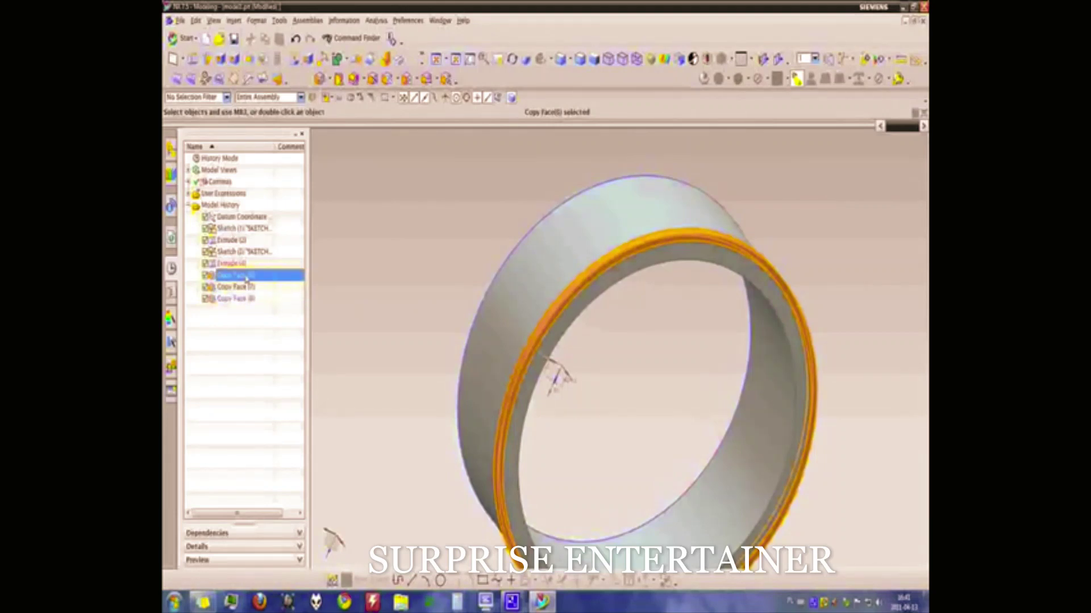
key(Delete)
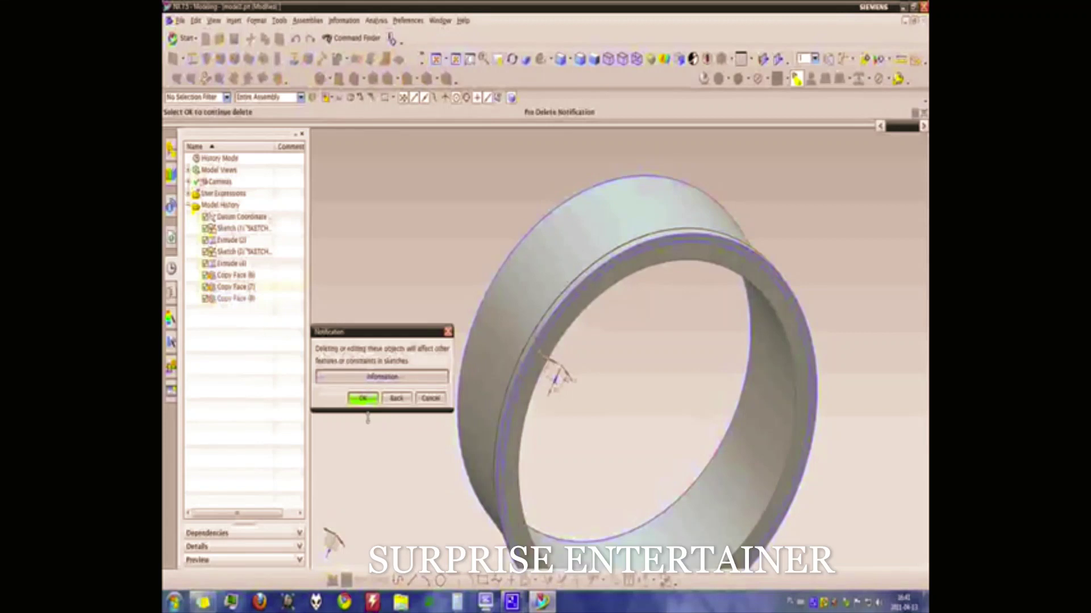
click(363, 398)
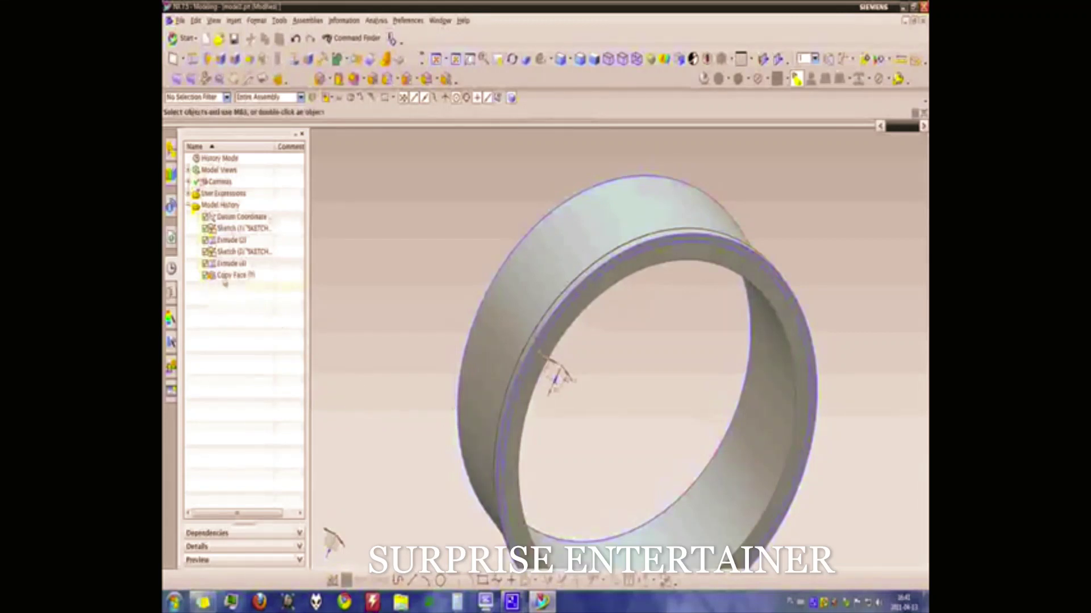
Step: Edit the remaining Copy Face to move the lip faces a distance of 6
click(228, 264)
click(232, 277)
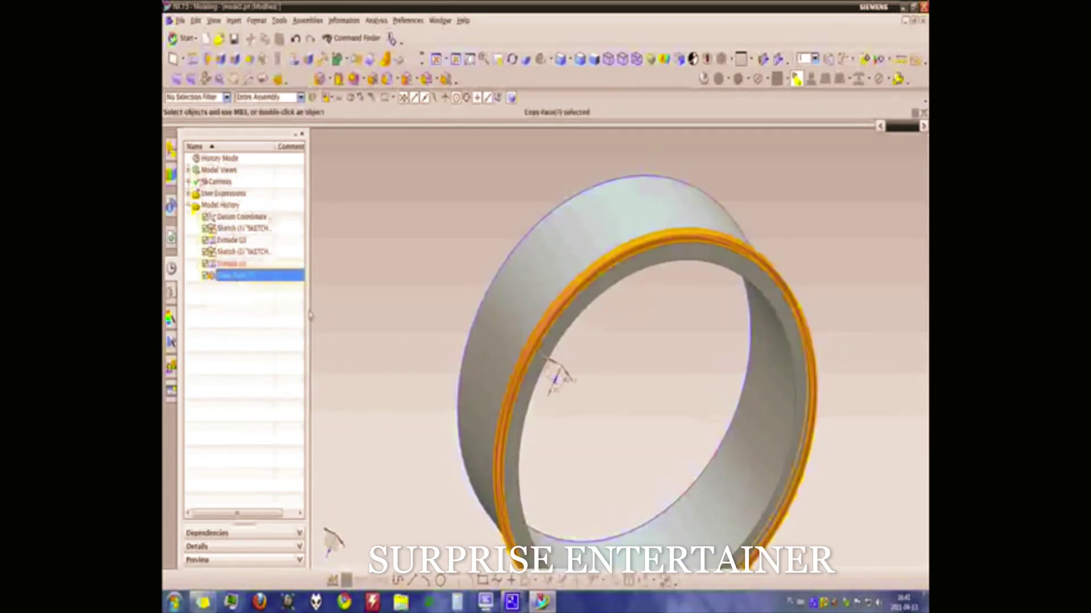
double_click(259, 278)
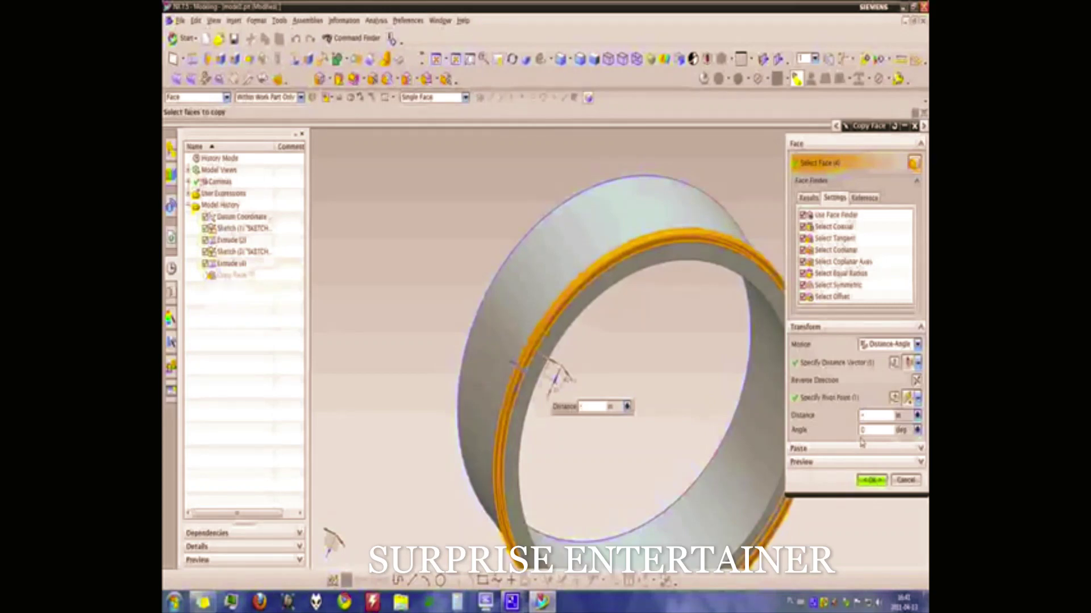
key(Return)
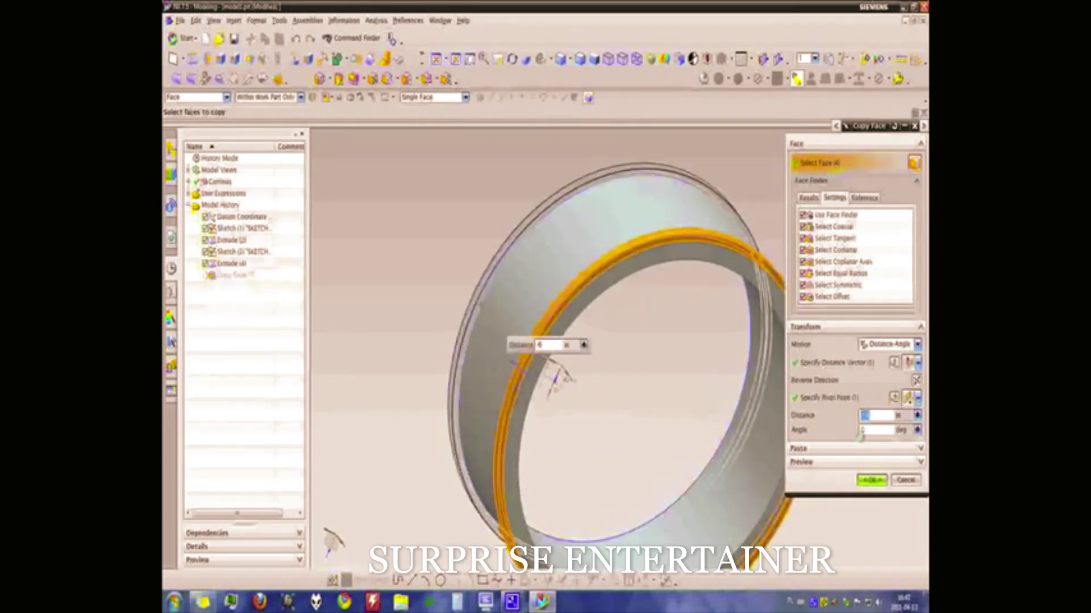
click(871, 480)
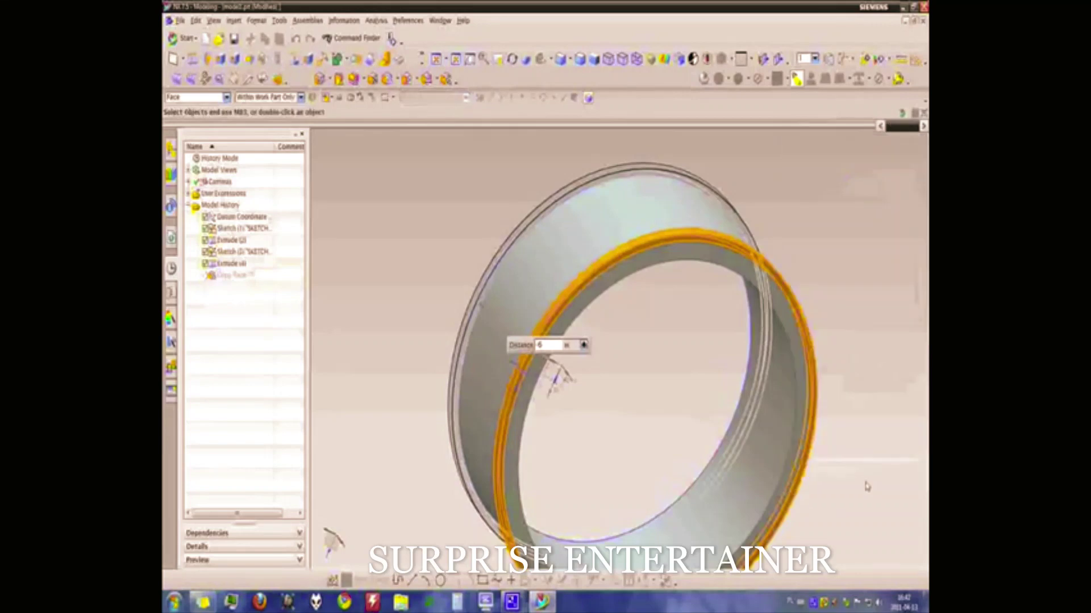
mouse_move(864, 482)
middle_down()
mouse_move(782, 398)
mouse_move(760, 402)
mouse_move(725, 344)
mouse_move(721, 392)
mouse_move(735, 404)
mouse_move(718, 370)
middle_up()
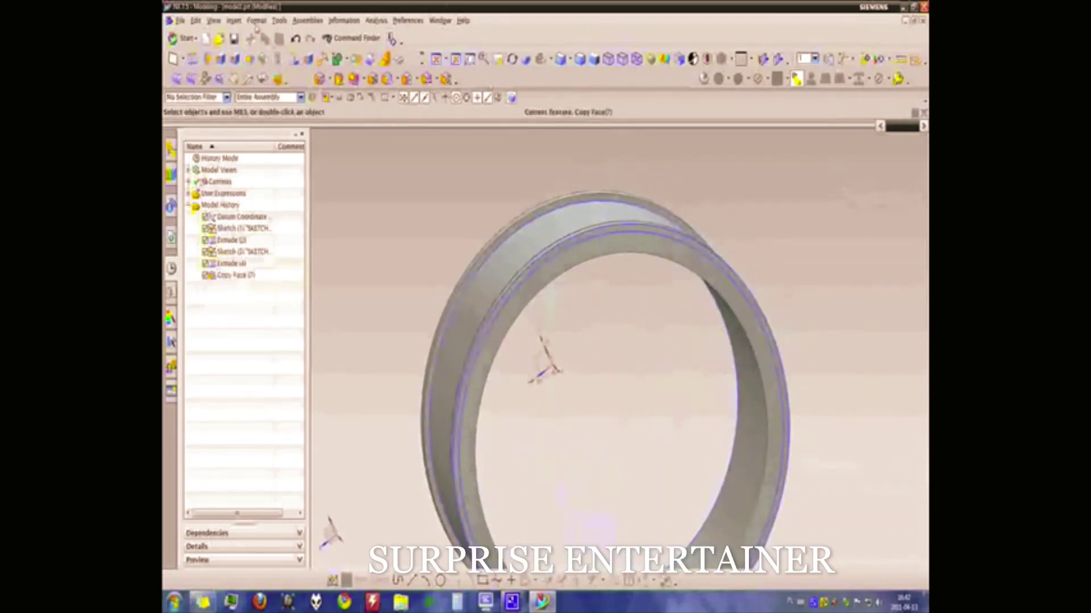
Step: Start a new sketch with the ring's front face as the sketch plane
click(234, 21)
click(275, 48)
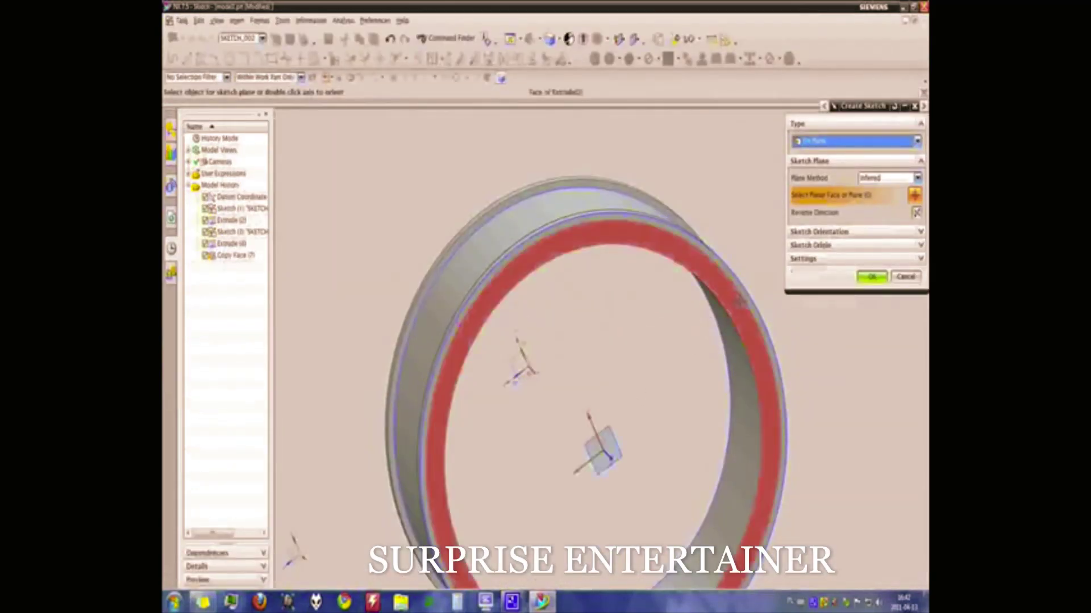
click(739, 299)
click(869, 277)
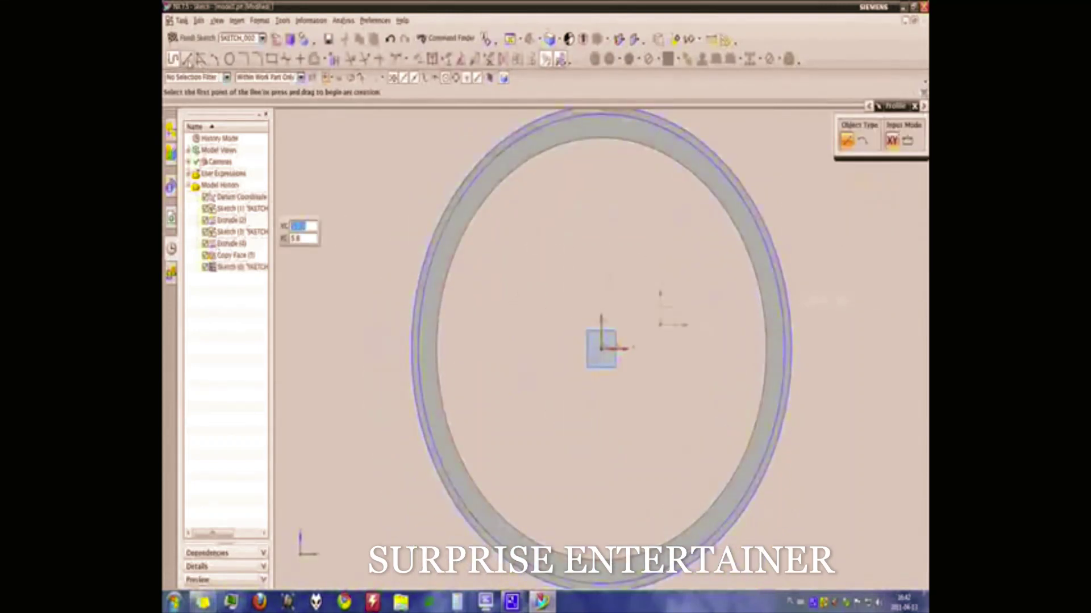
Step: Draw the first spoke line from the ring centre straight up to the rim at 90°
click(187, 58)
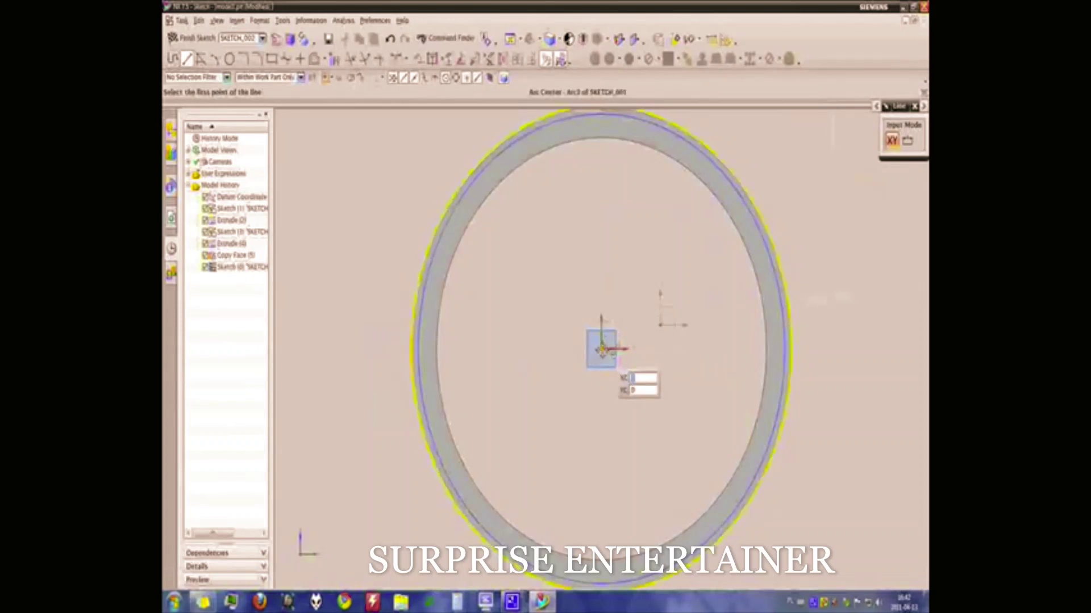
click(602, 349)
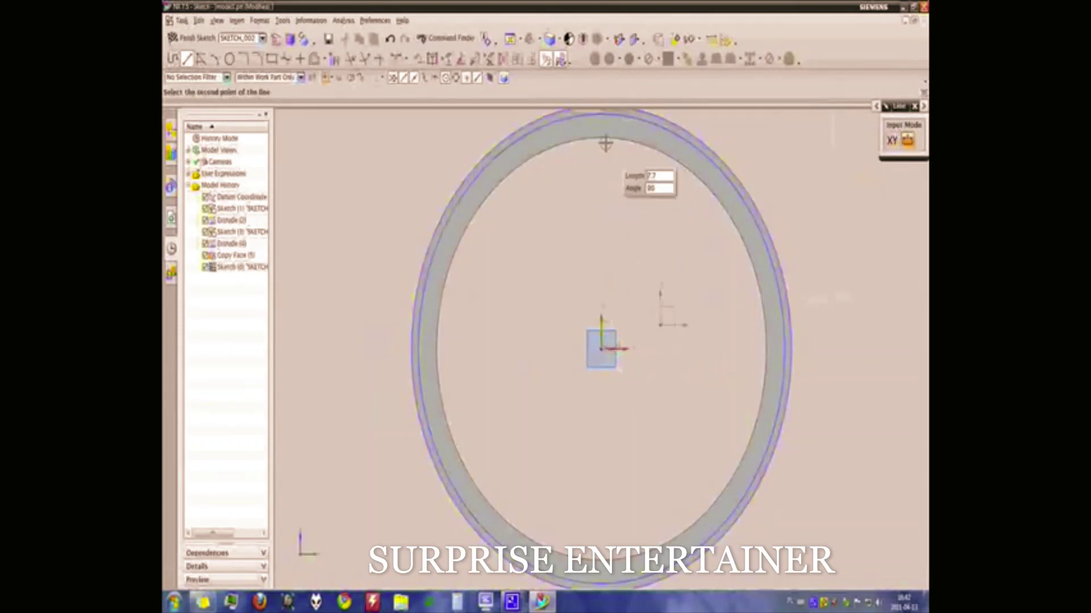
scroll(605, 142, down, 2)
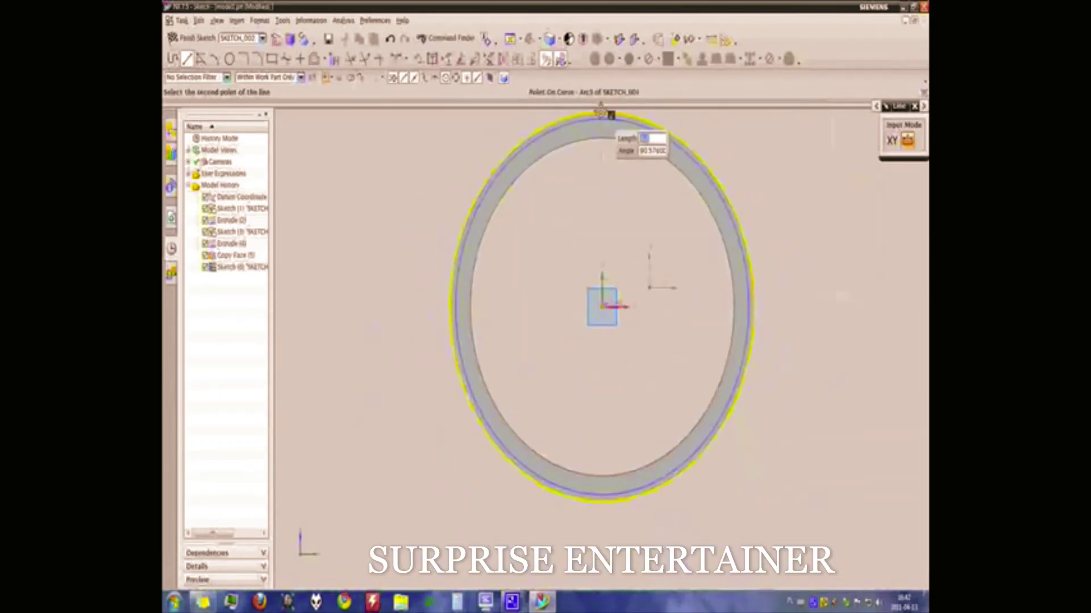
text(0.2)
key(Tab)
text(90)
key(Return)
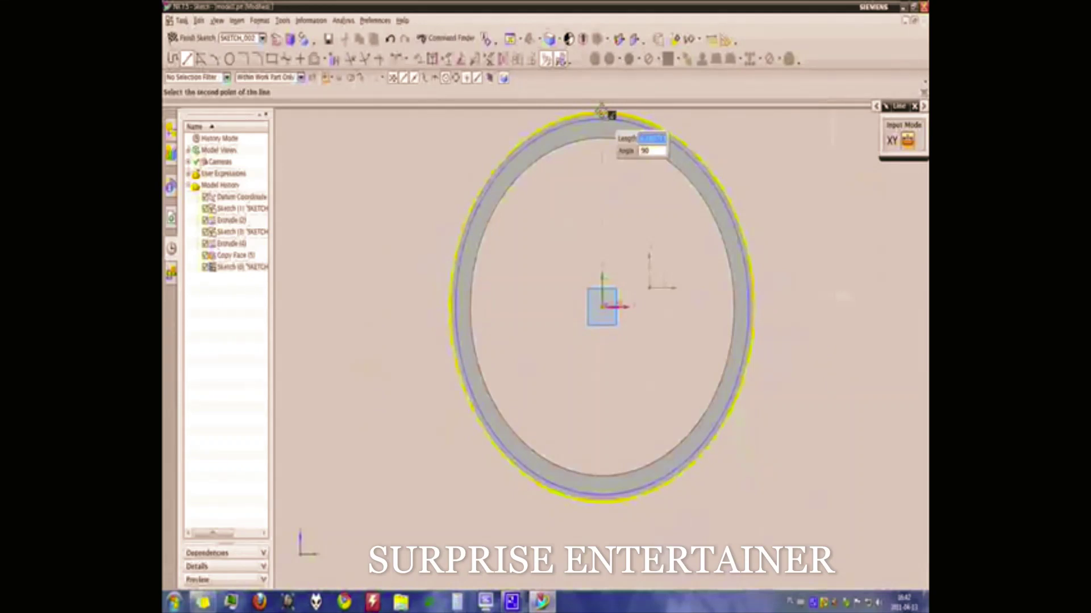
click(601, 112)
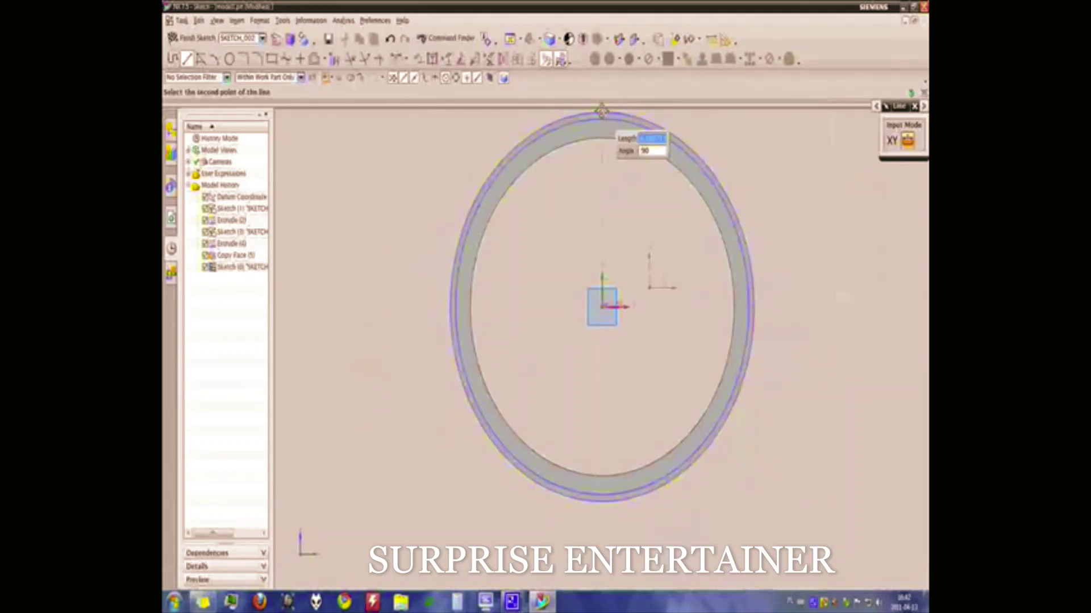
Step: Add three spoke lines from the centre to the outer rim in the upper right
click(602, 306)
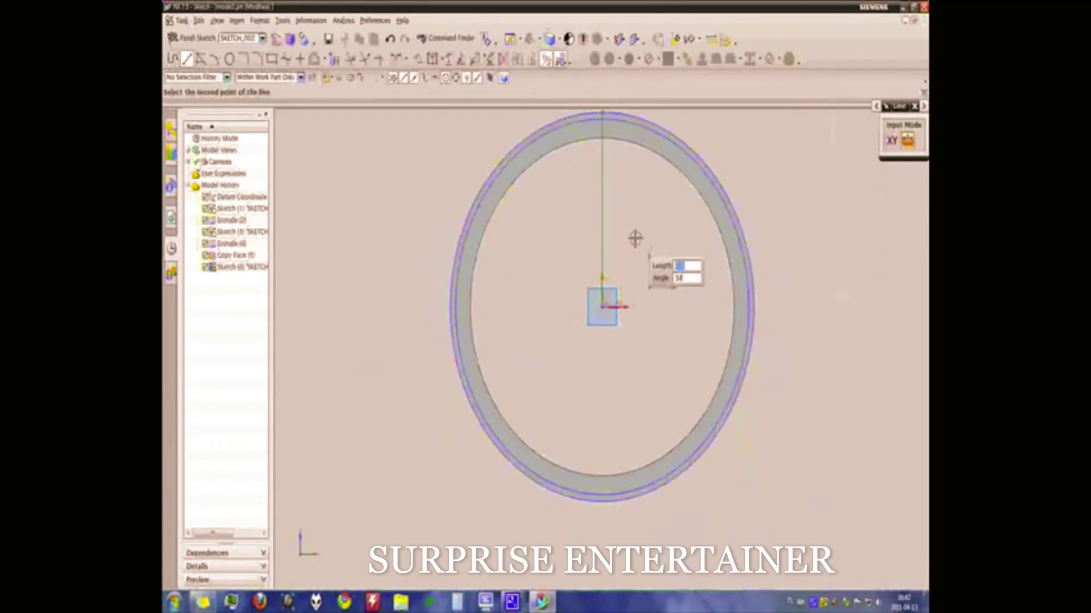
text(3.8)
key(Tab)
key(Tab)
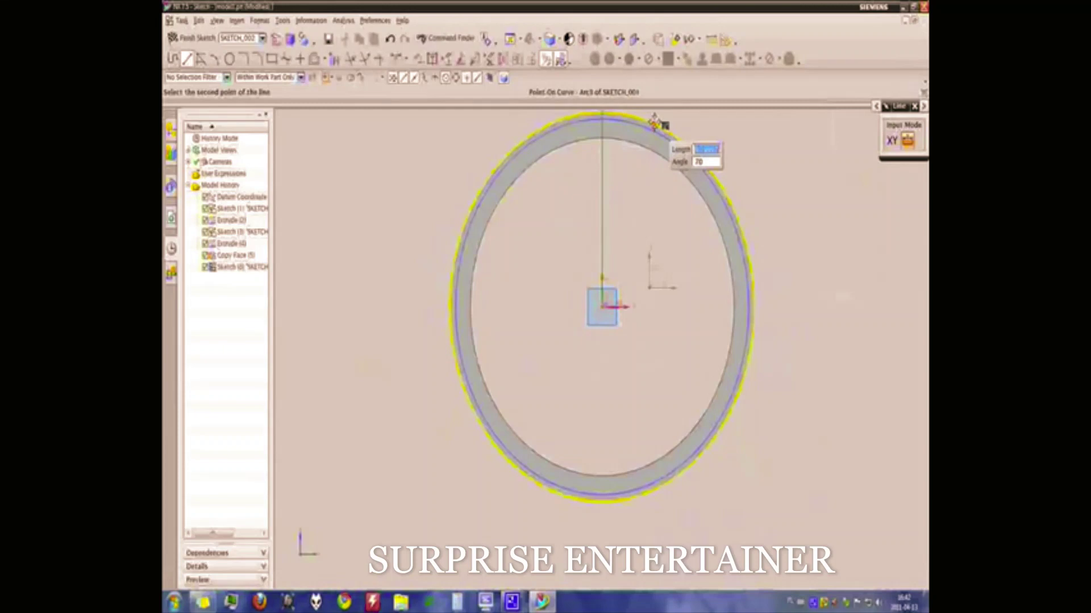
click(653, 120)
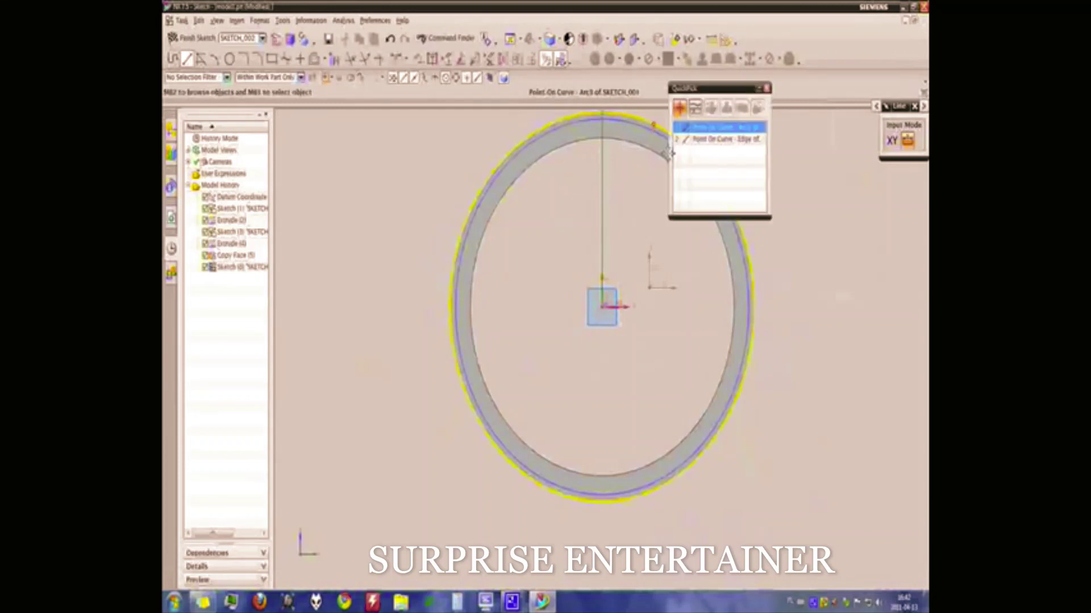
click(700, 138)
click(601, 282)
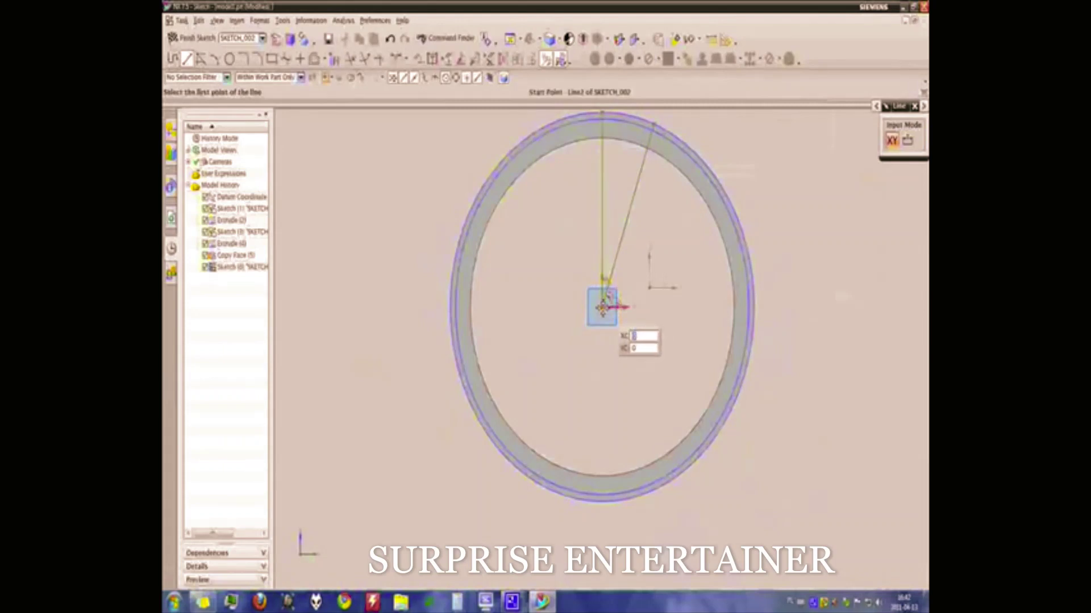
click(602, 307)
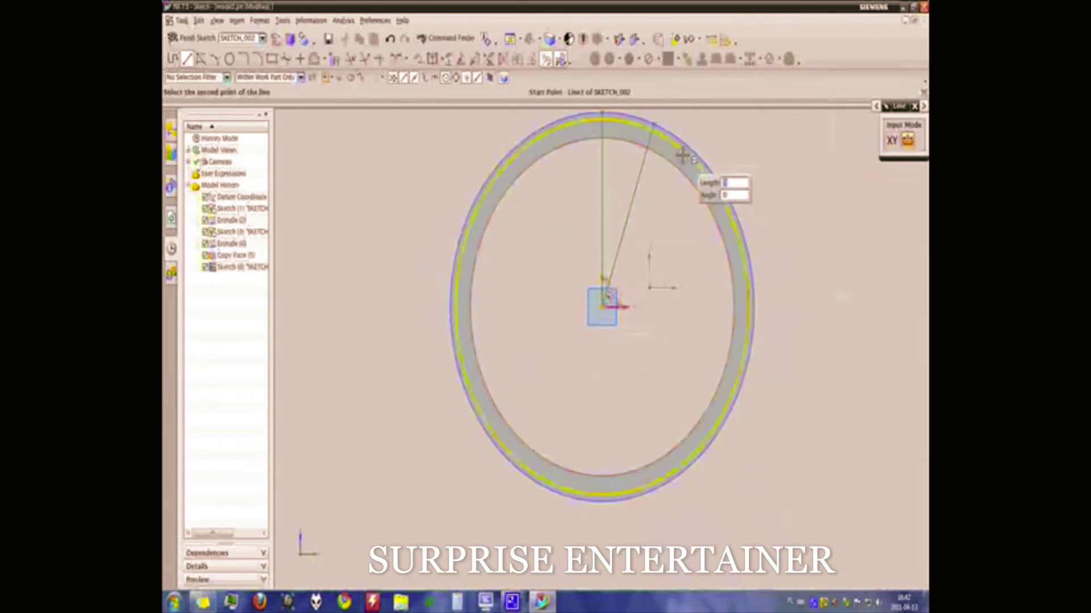
key(Tab)
text(50)
key(Tab)
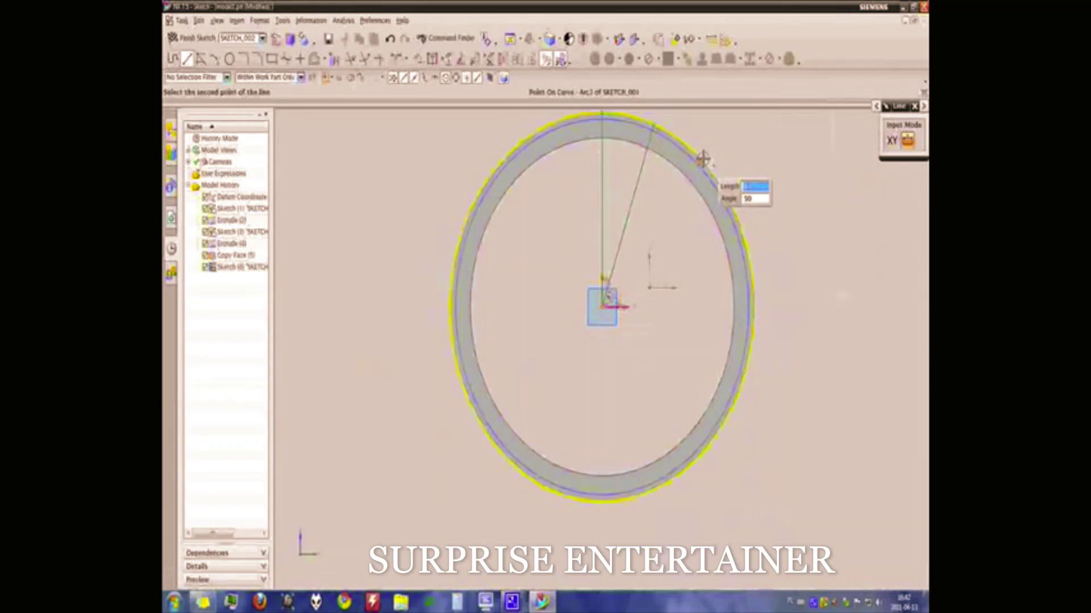
click(702, 160)
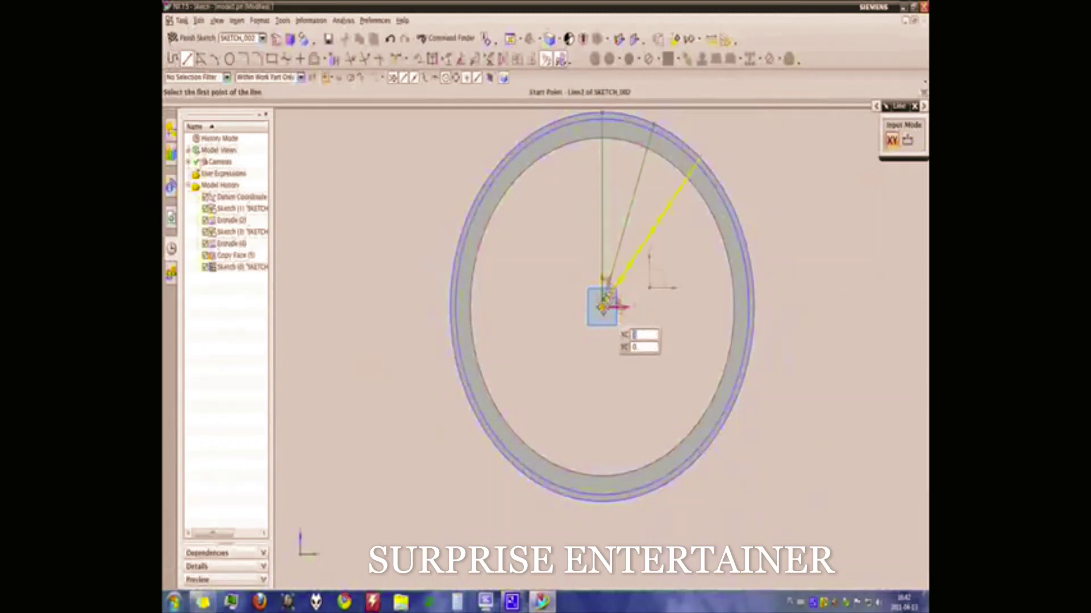
click(602, 306)
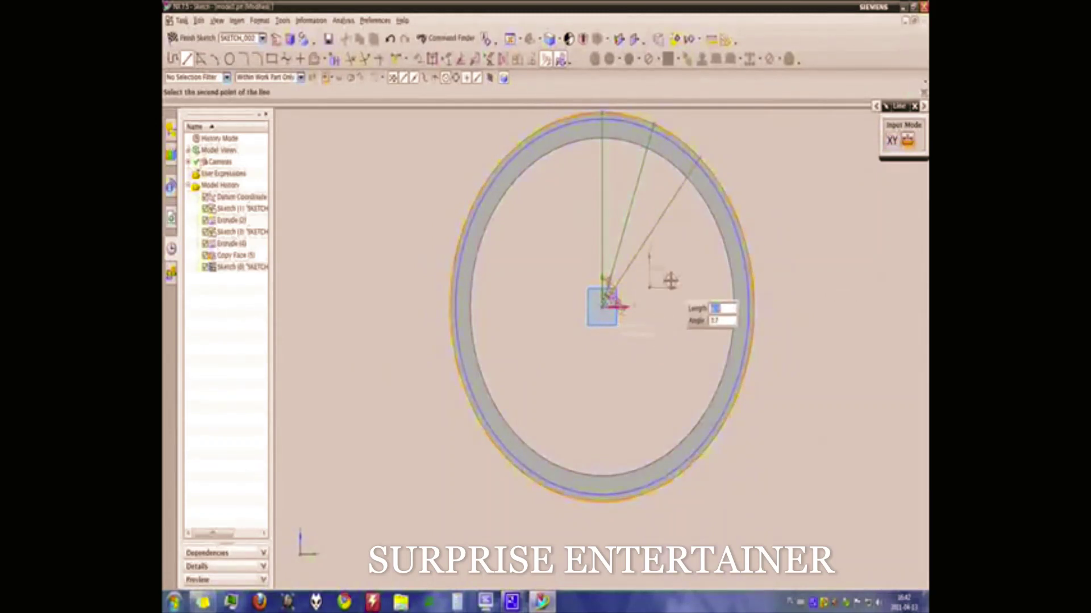
text(43)
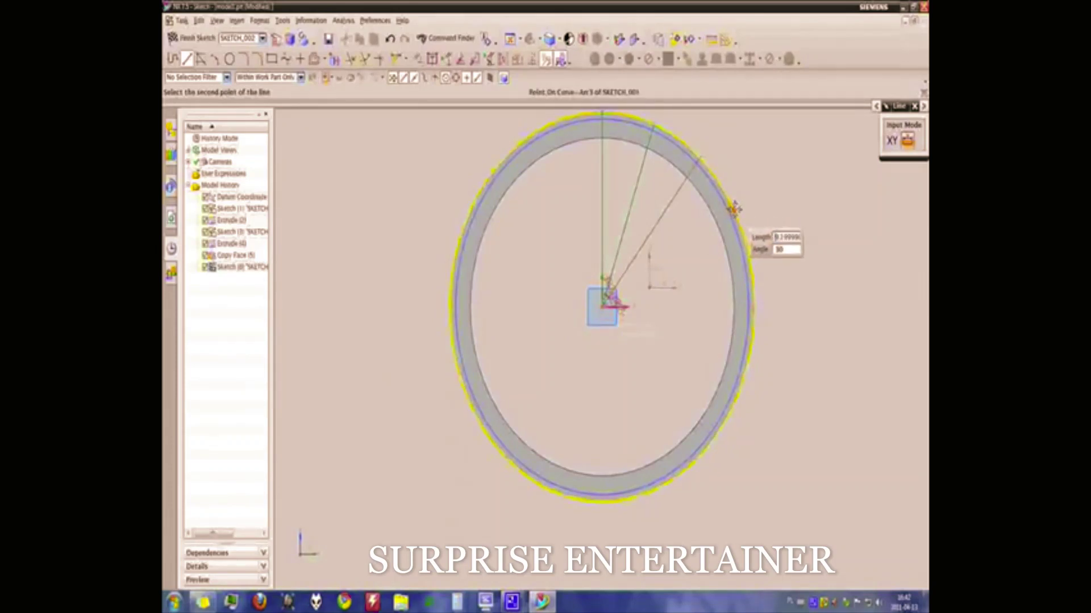
click(734, 209)
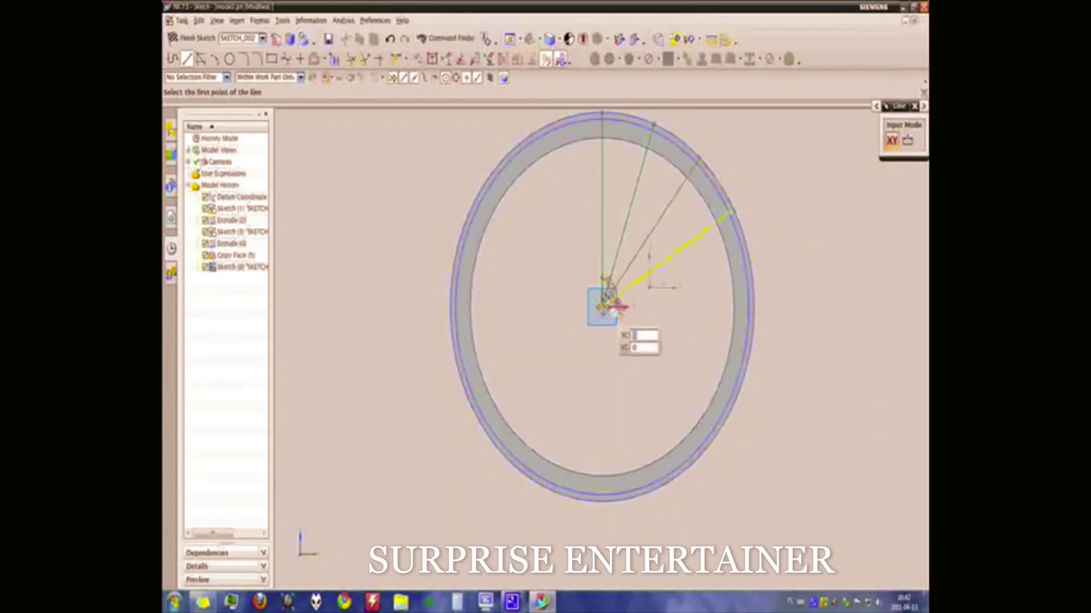
Step: Add three spoke lines from the centre to the rim on the right side
click(612, 307)
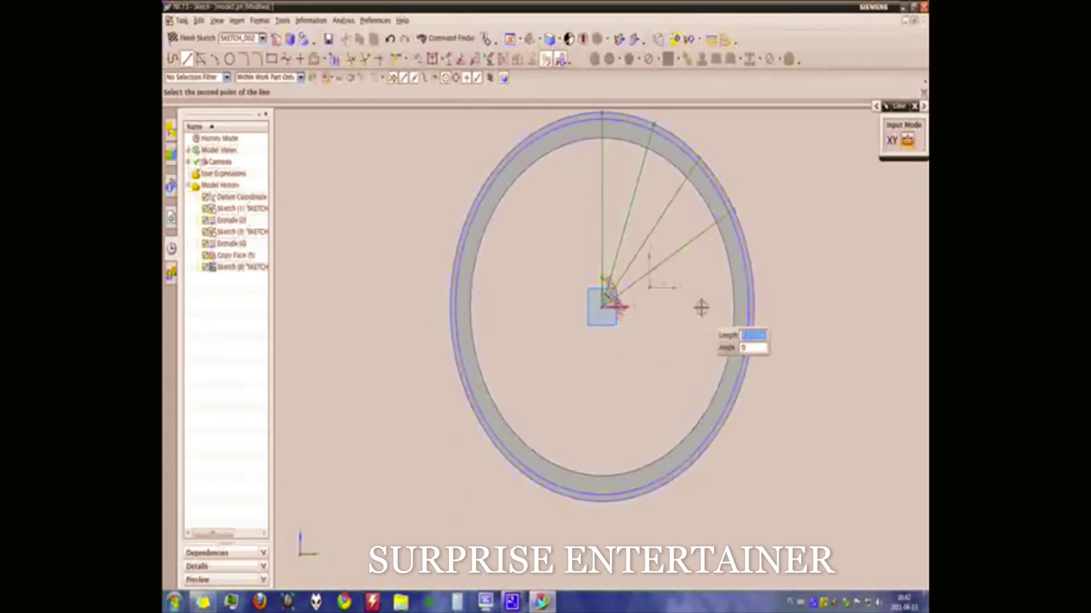
key(Tab)
text(1)
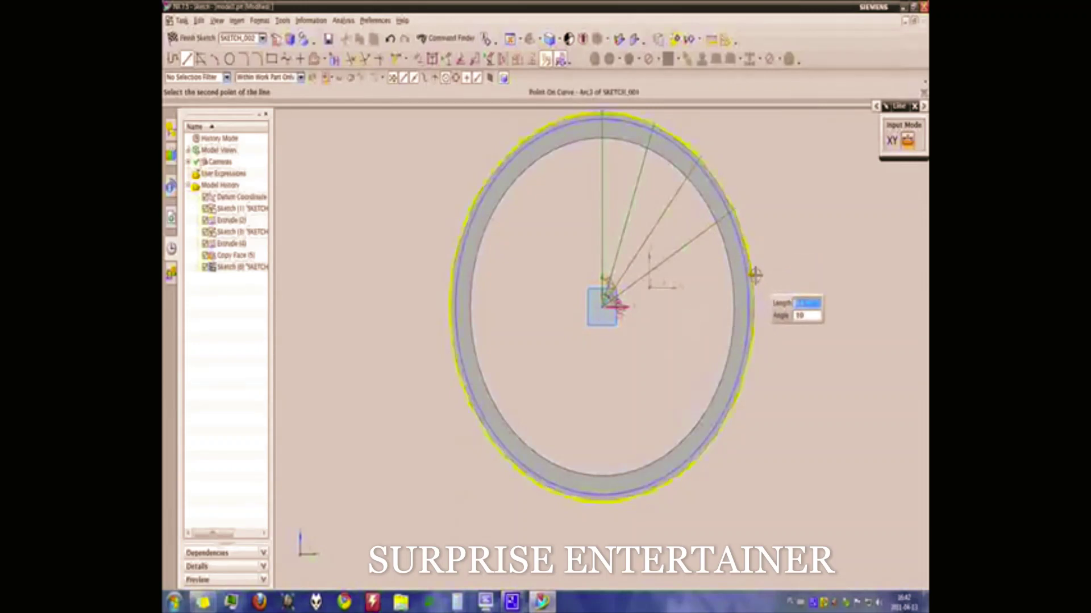
click(754, 275)
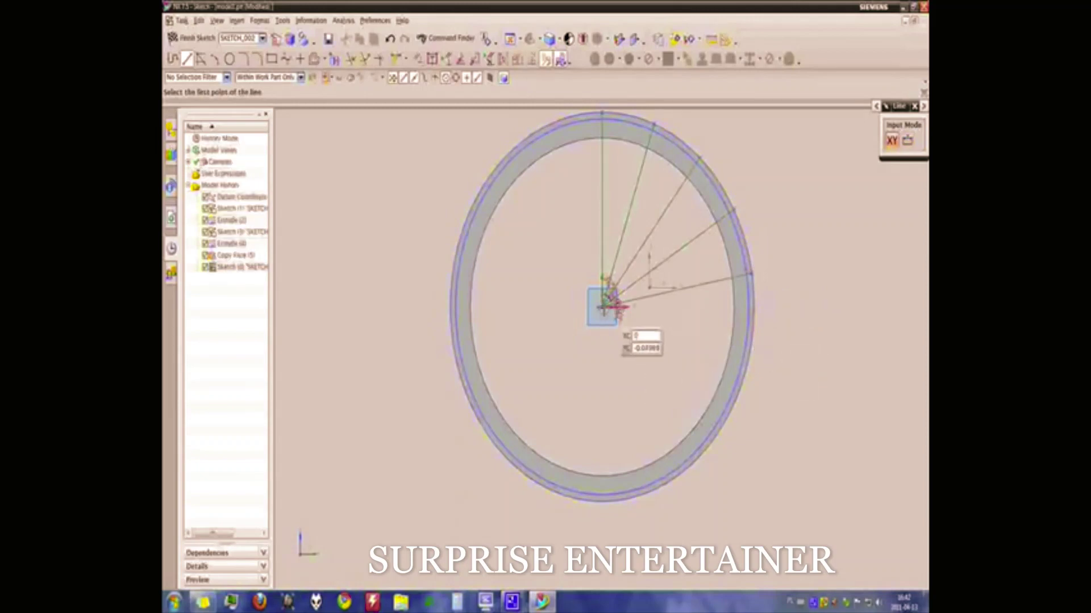
click(603, 306)
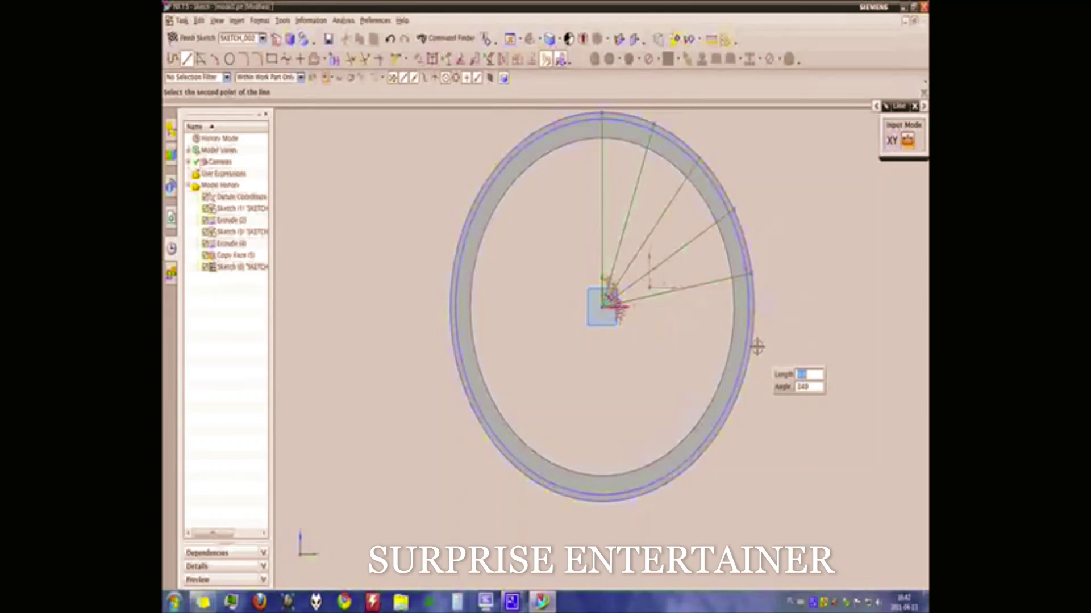
text(110)
key(Tab)
key(Tab)
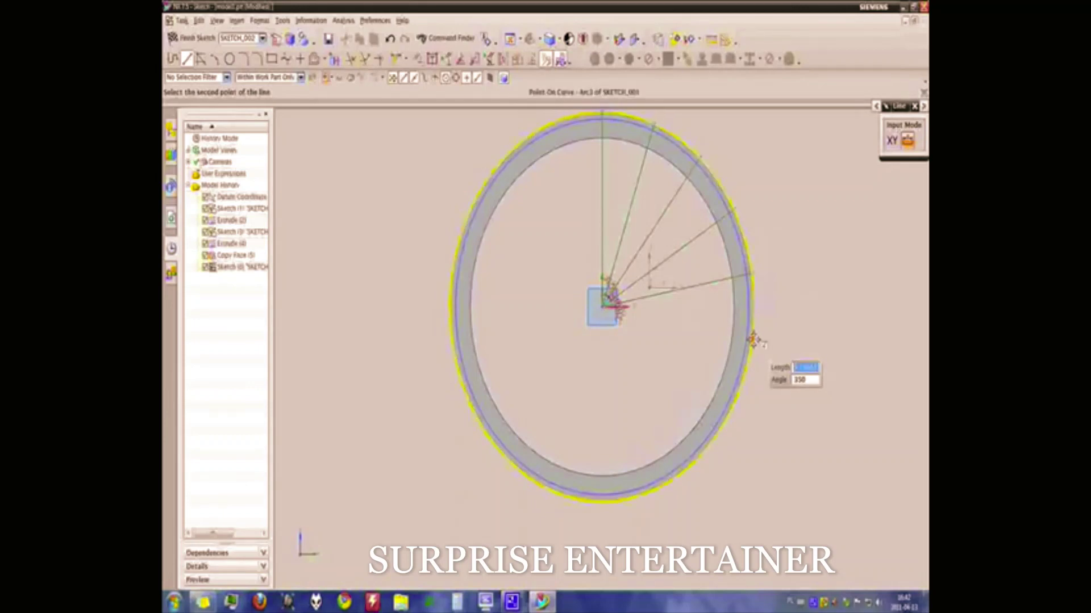
click(751, 341)
key(Return)
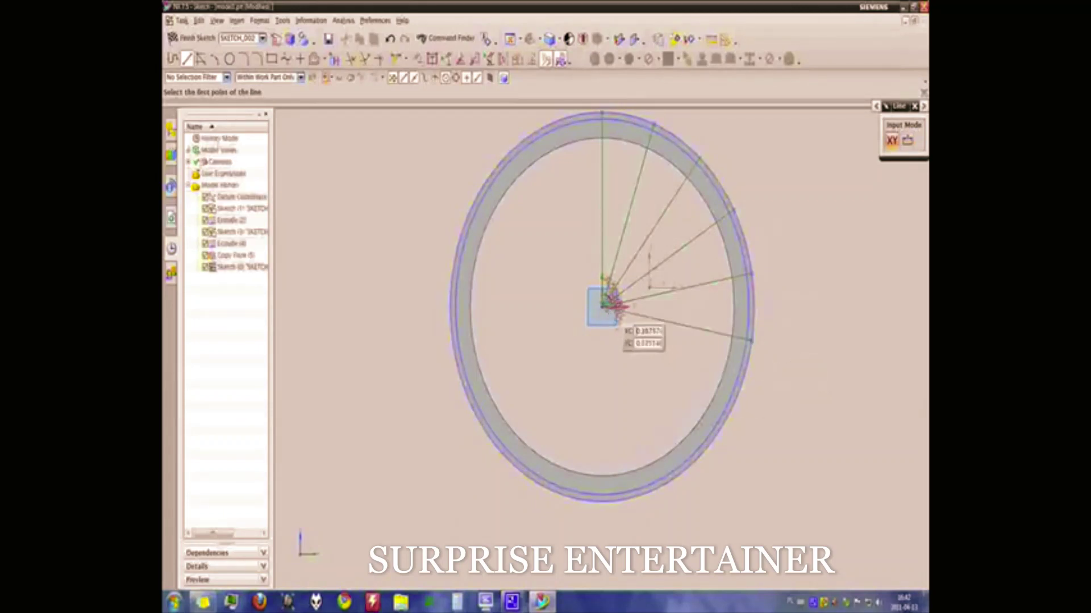
click(613, 315)
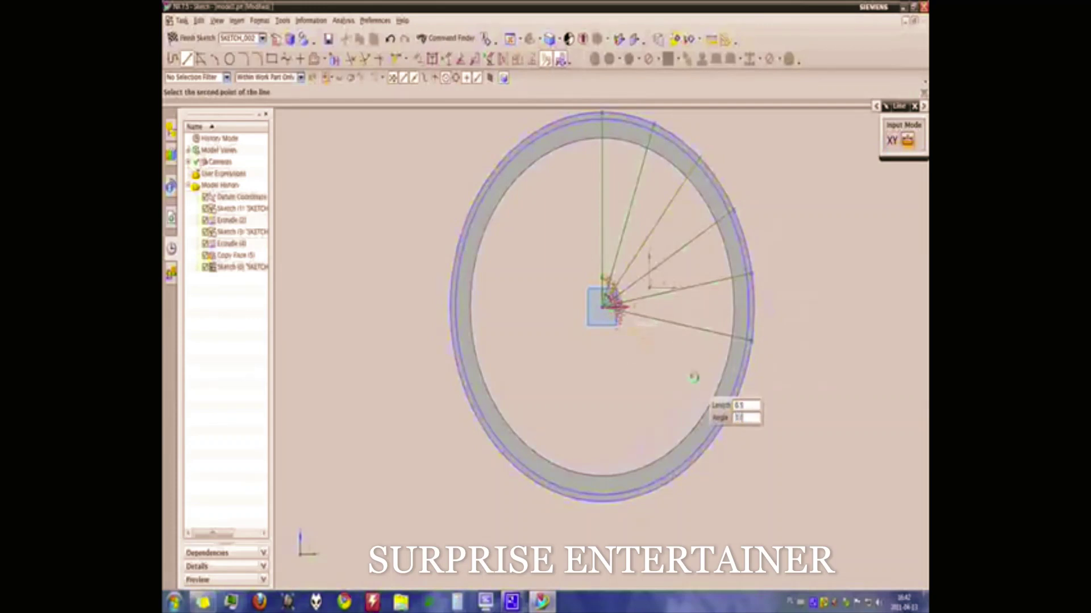
key(Tab)
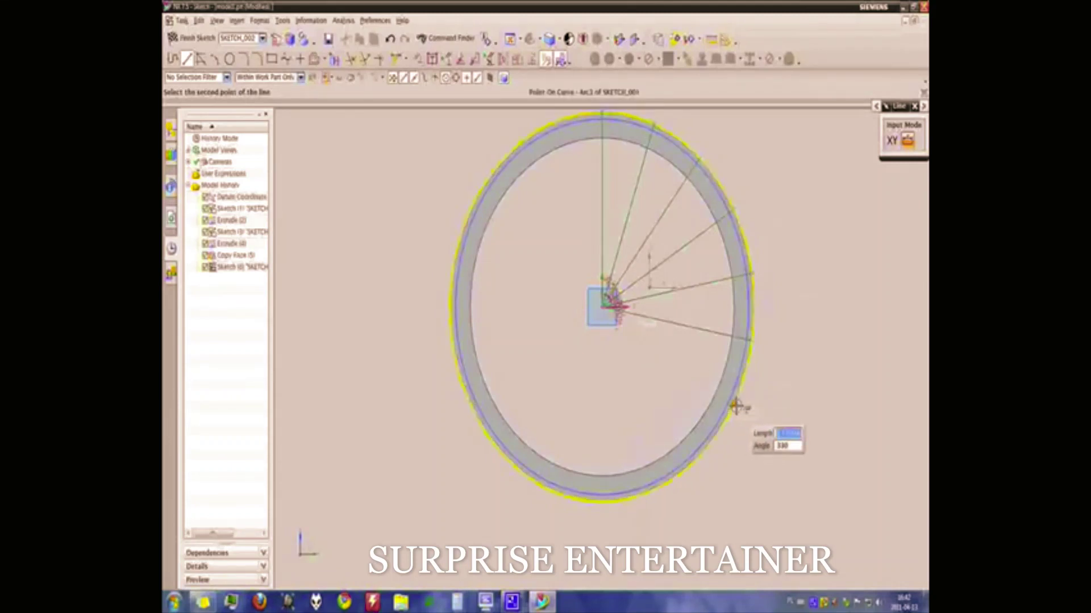
click(736, 407)
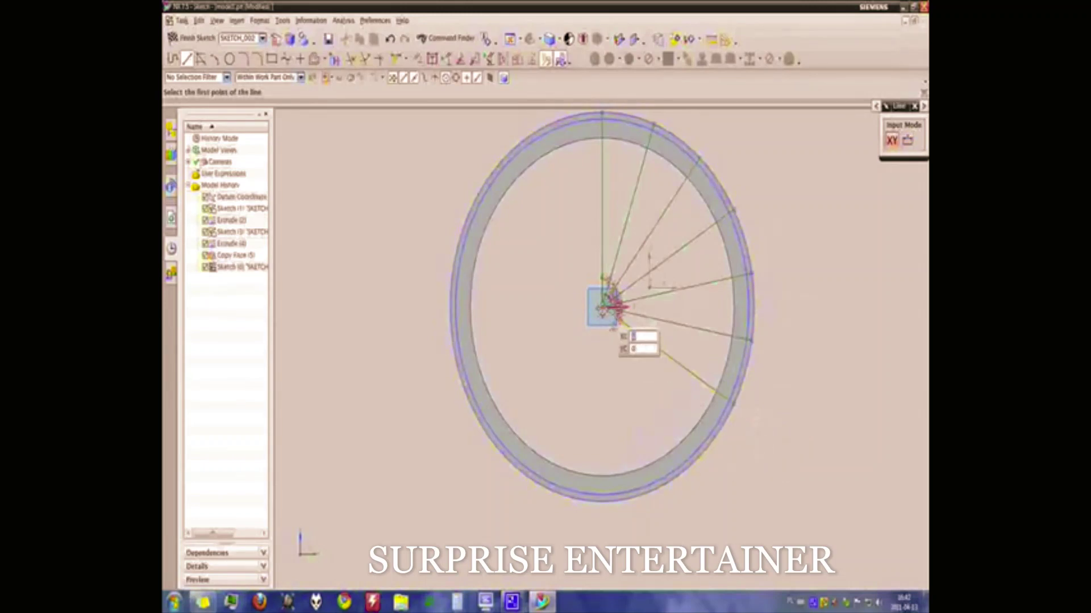
Step: Add spokes at 310°, 290° and 270° from the centre to the outer rim
click(606, 312)
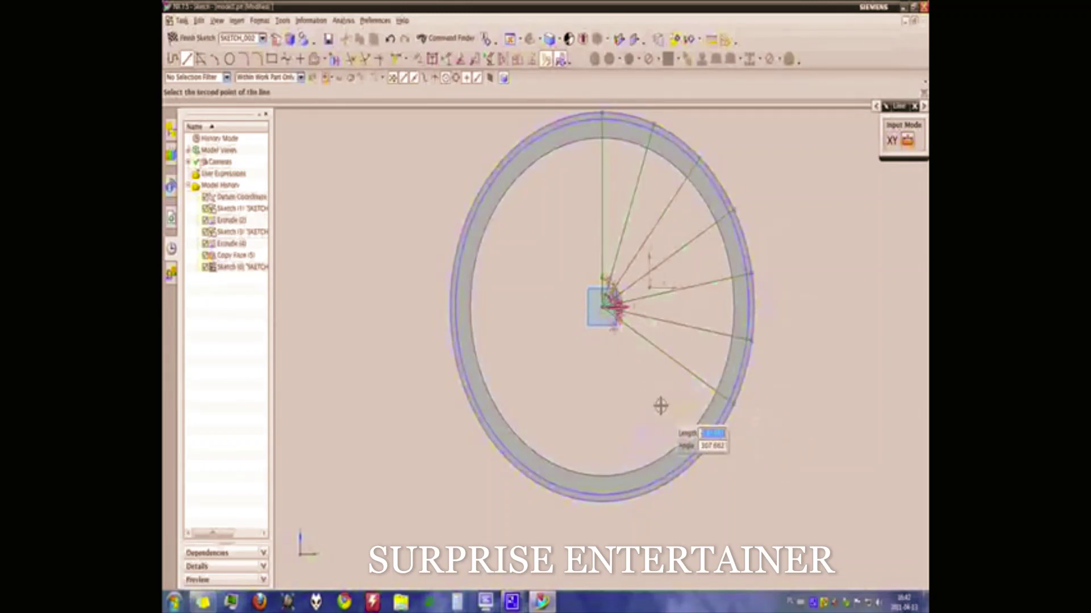
key(Tab)
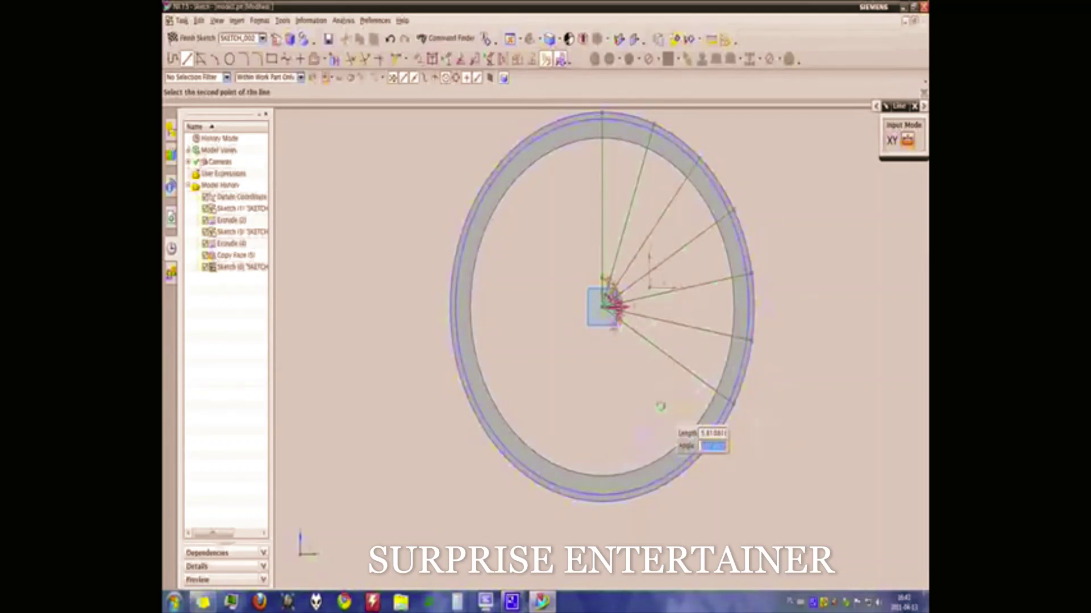
text(5)
key(Tab)
click(697, 461)
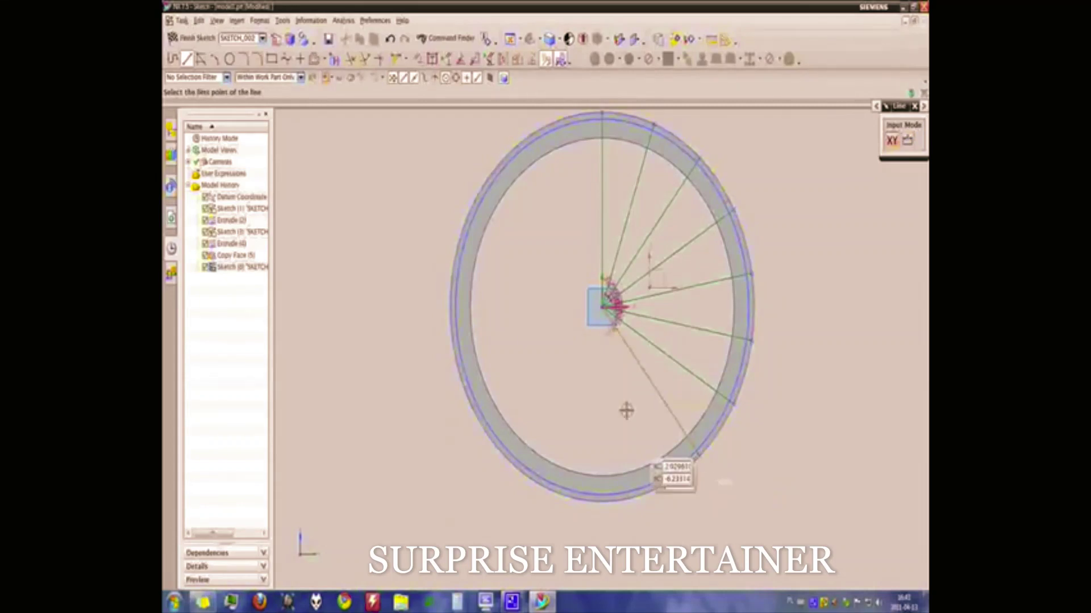
click(603, 307)
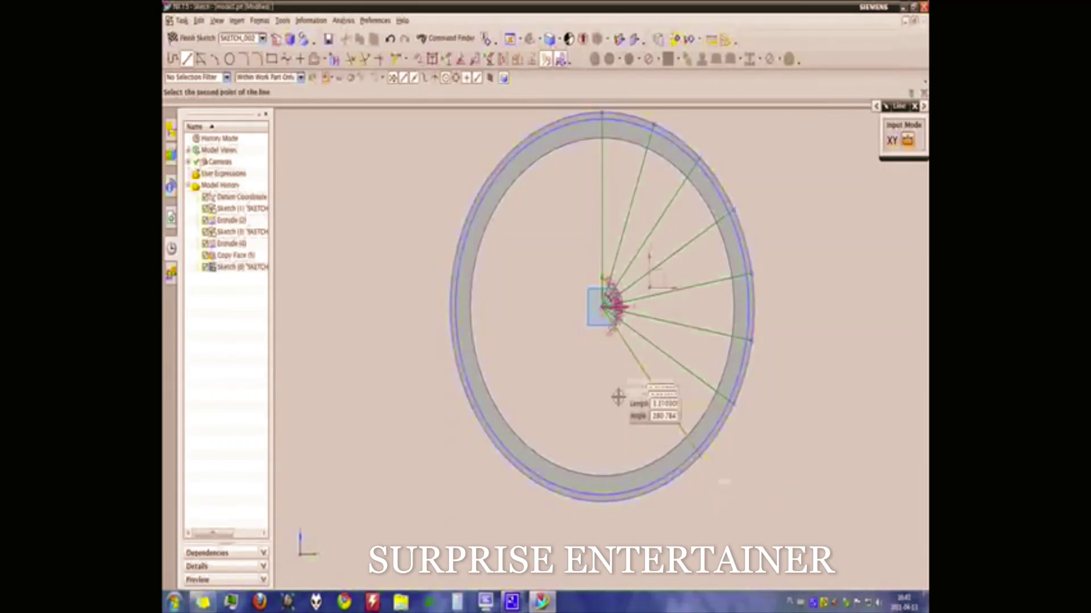
key(Tab)
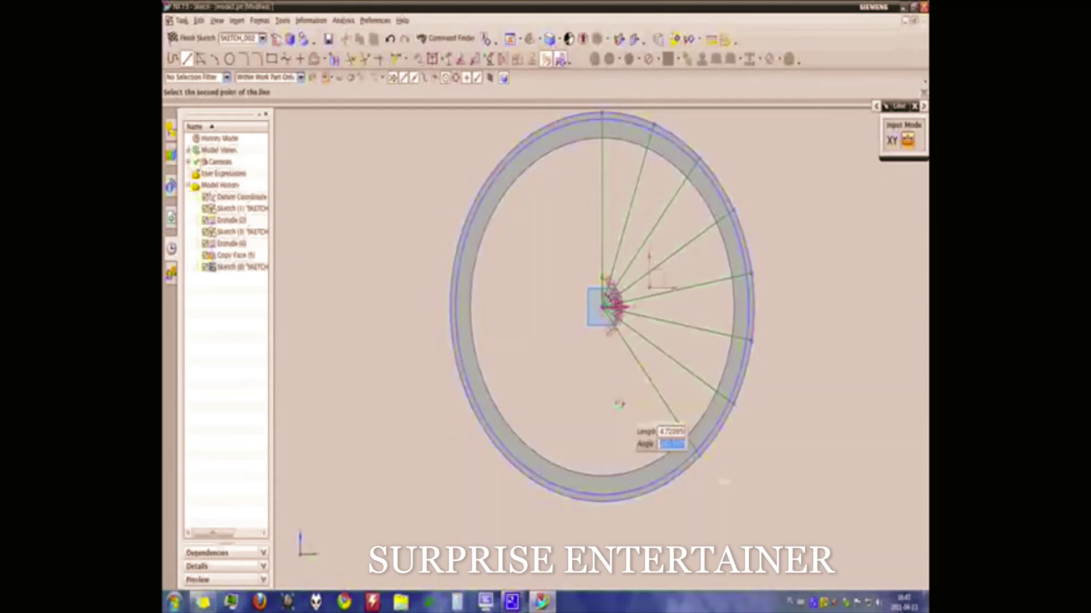
text(280)
key(Tab)
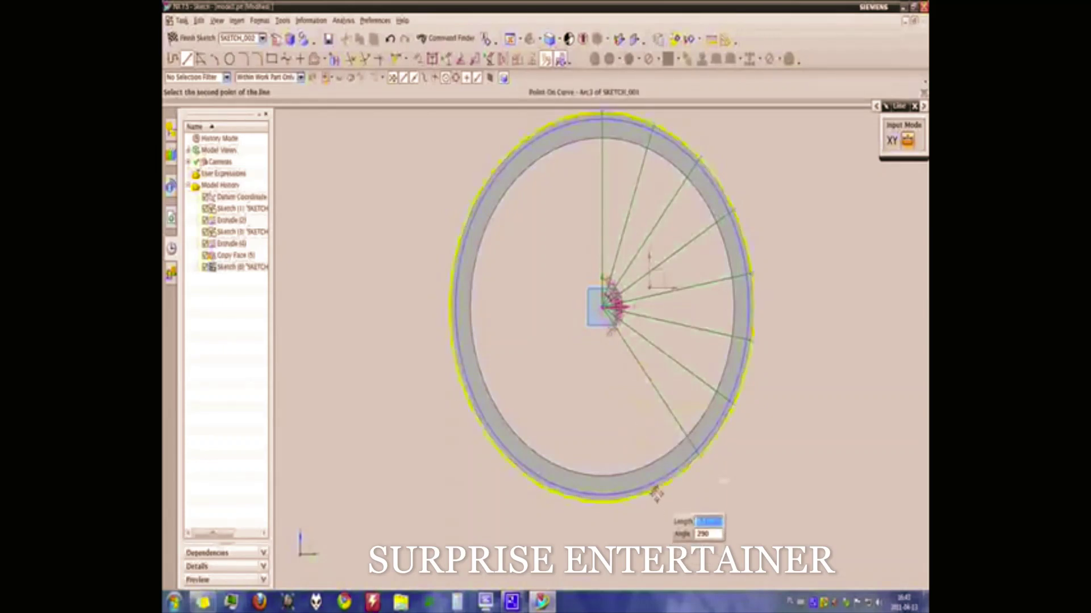
click(654, 492)
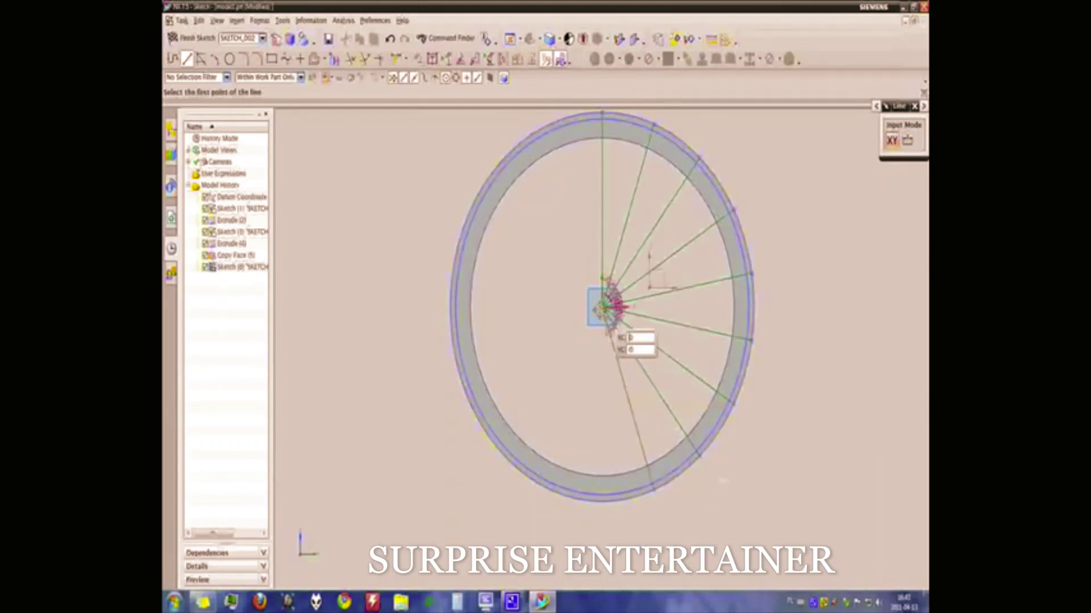
click(604, 310)
key(Tab)
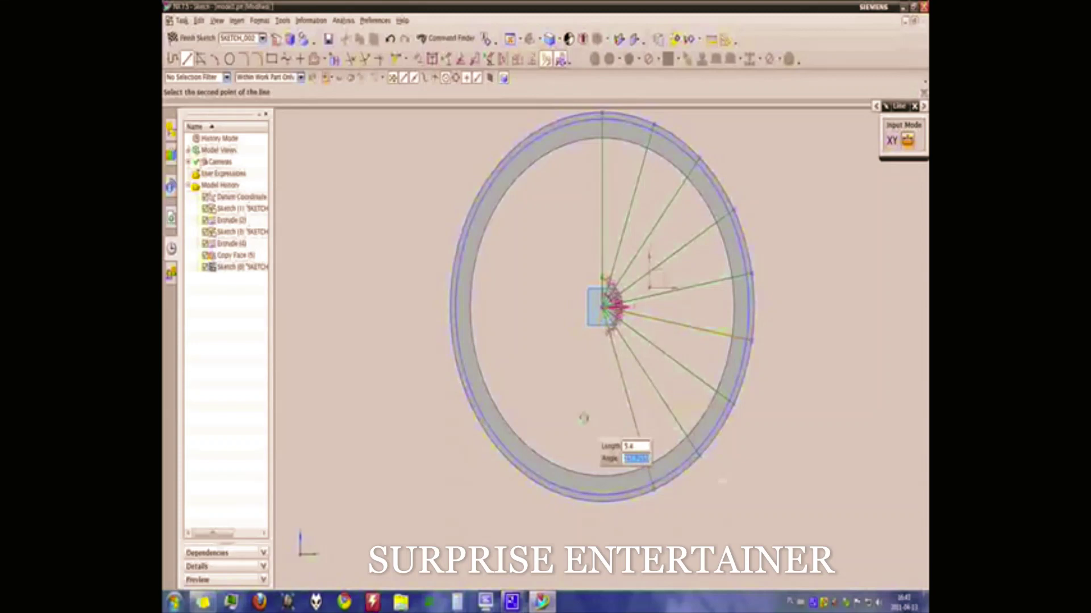
text(270)
key(Tab)
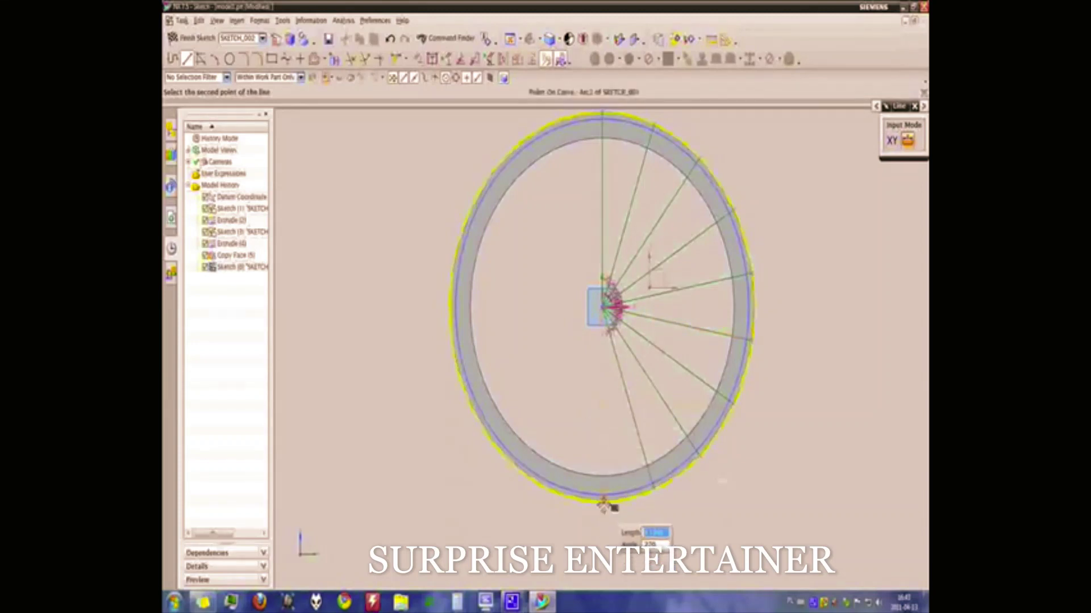
click(598, 492)
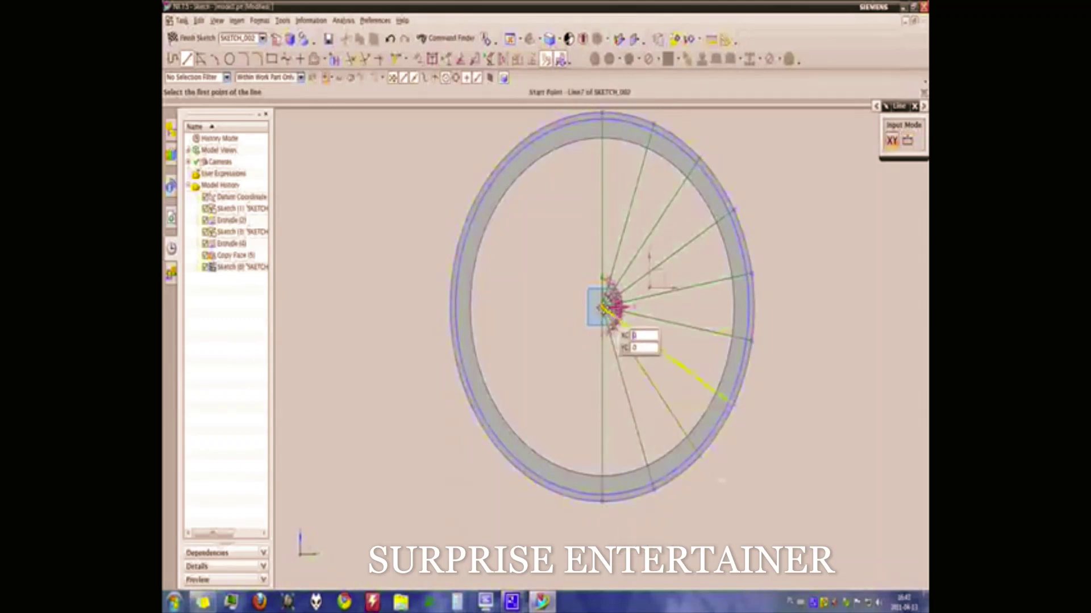
Step: Draw spokes from the hub to the lower-left rim at 250° and 230°
click(602, 306)
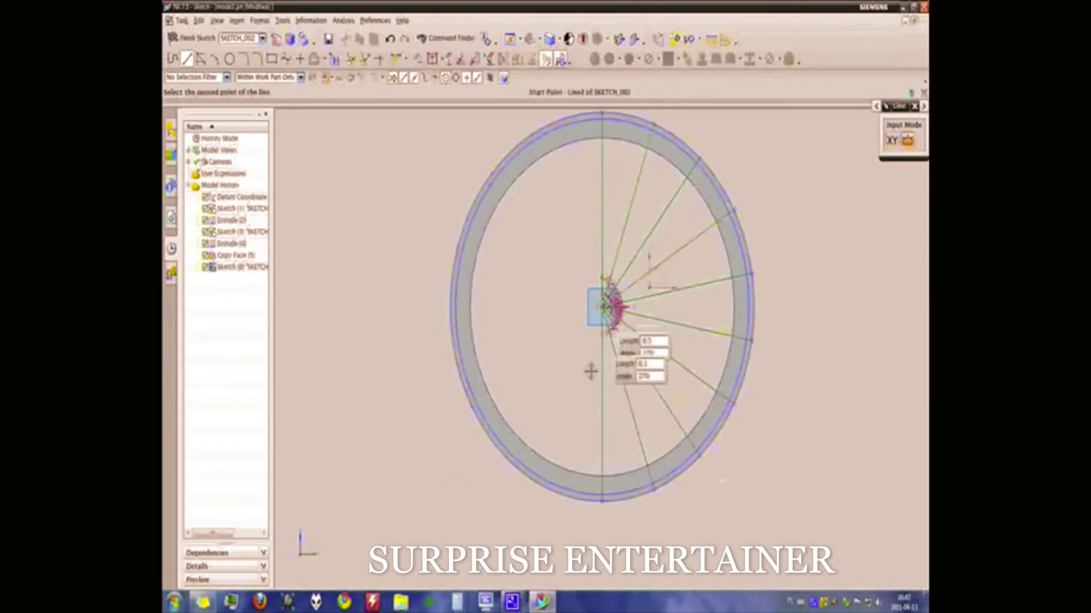
text(7)
key(Tab)
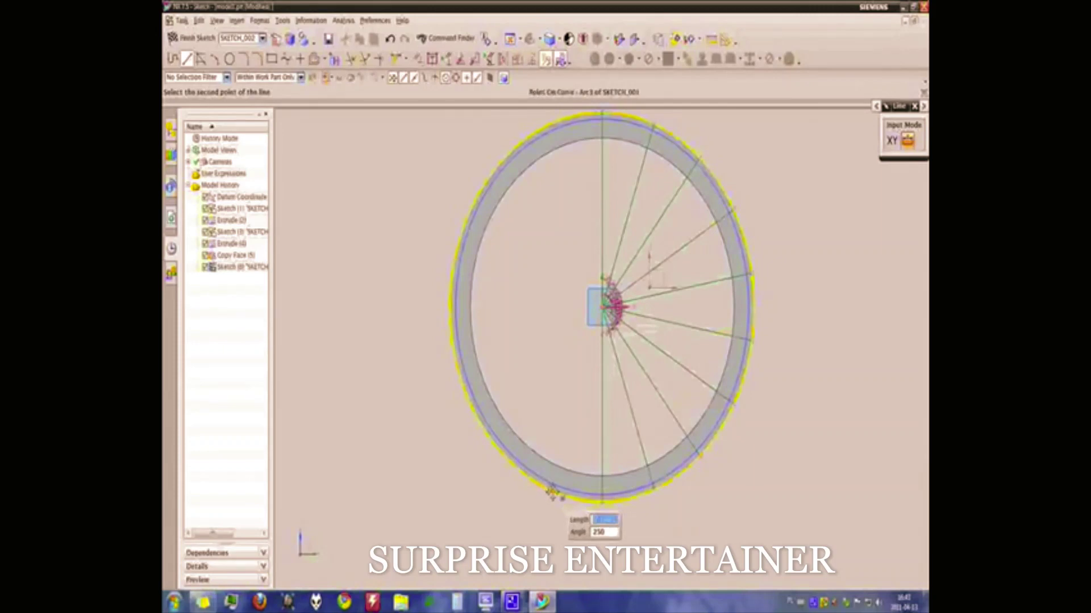
click(552, 492)
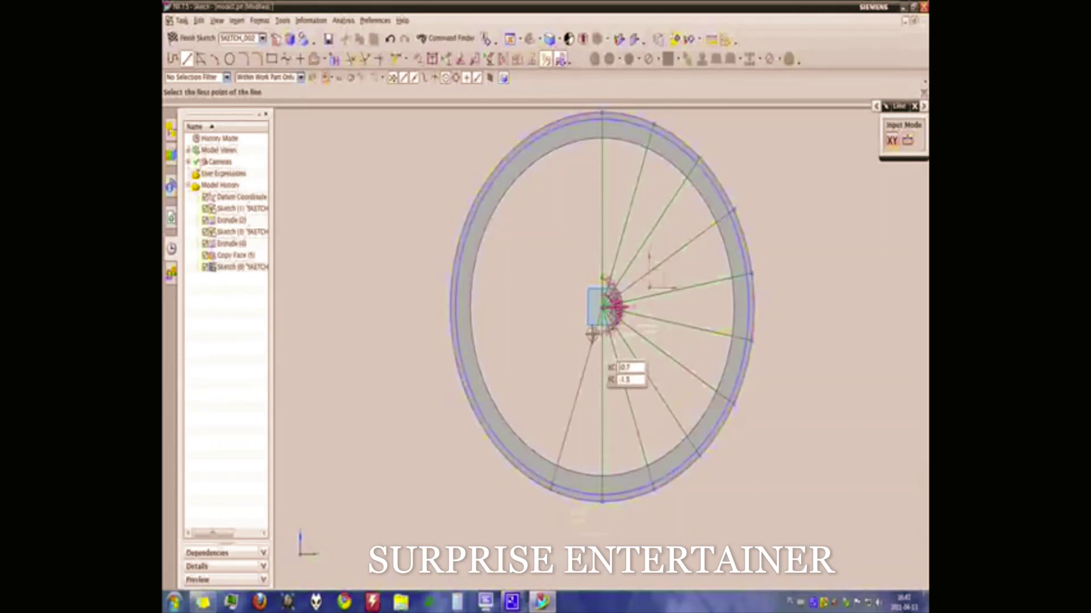
click(600, 313)
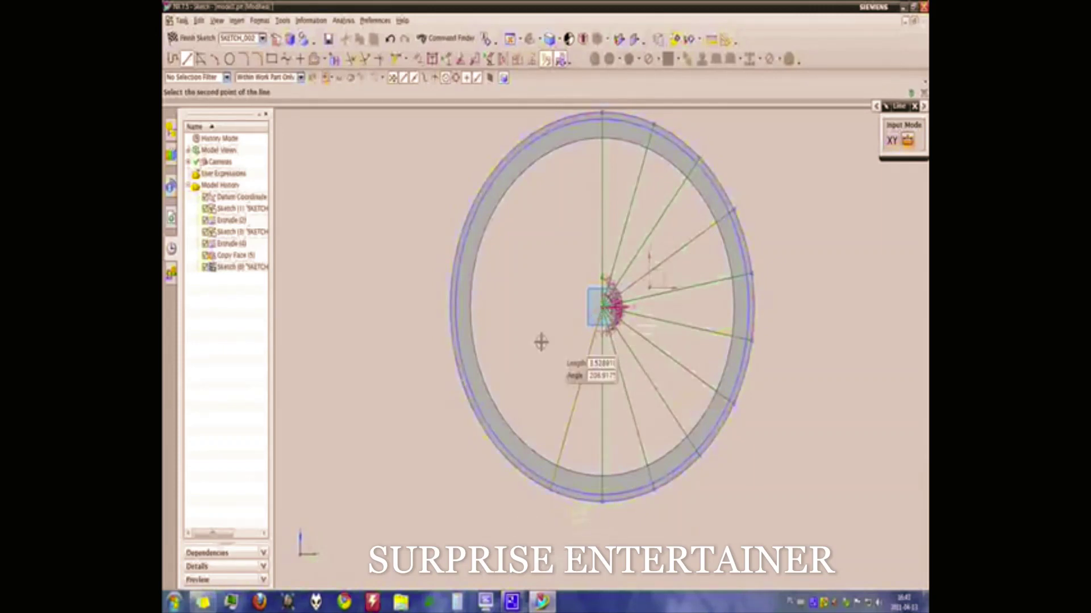
key(Tab)
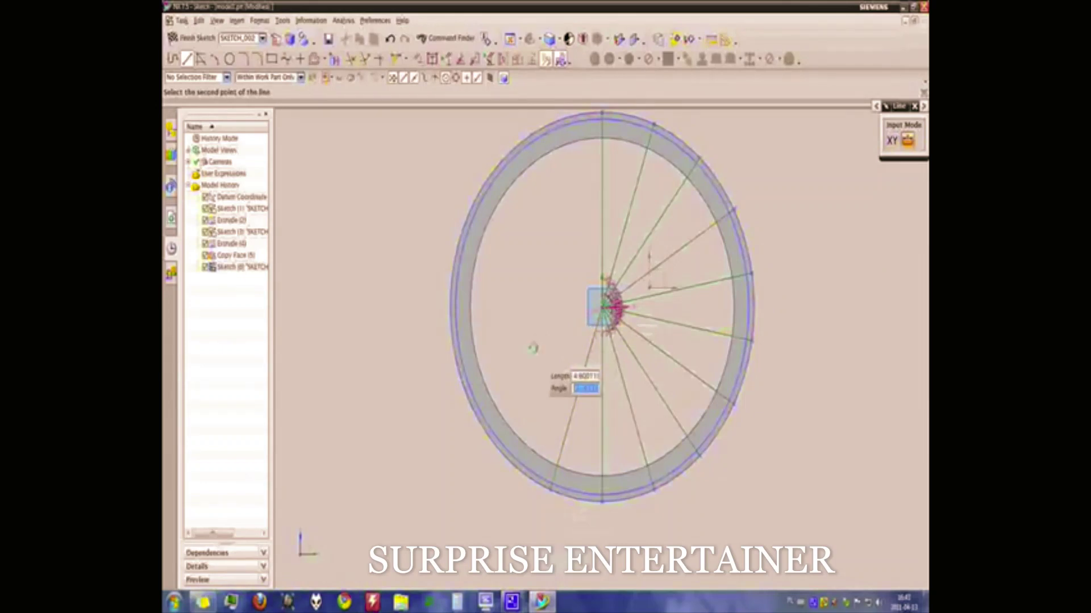
text(230)
key(Tab)
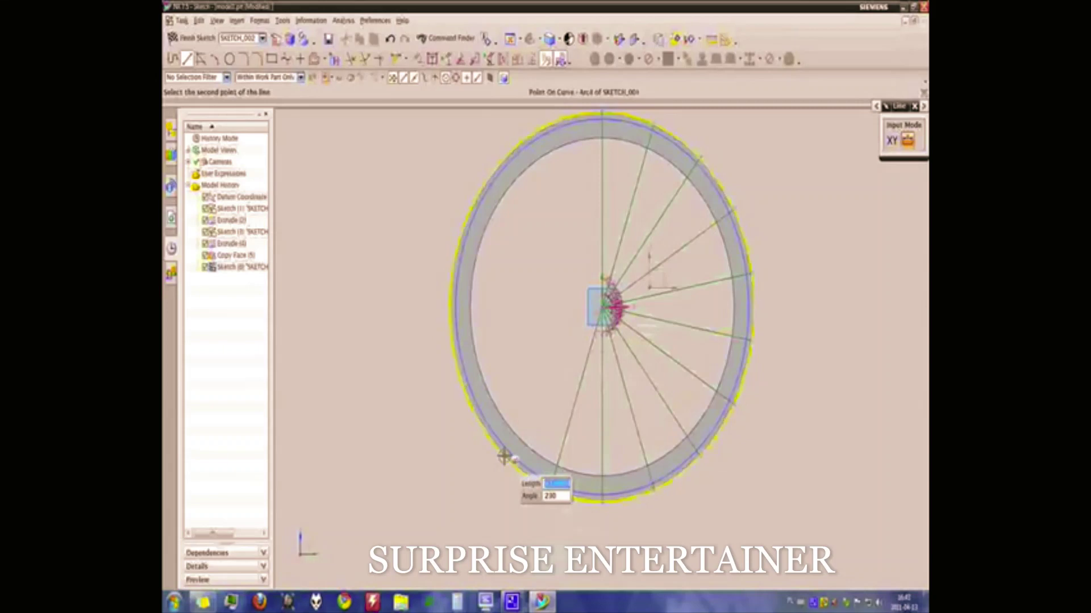
click(503, 456)
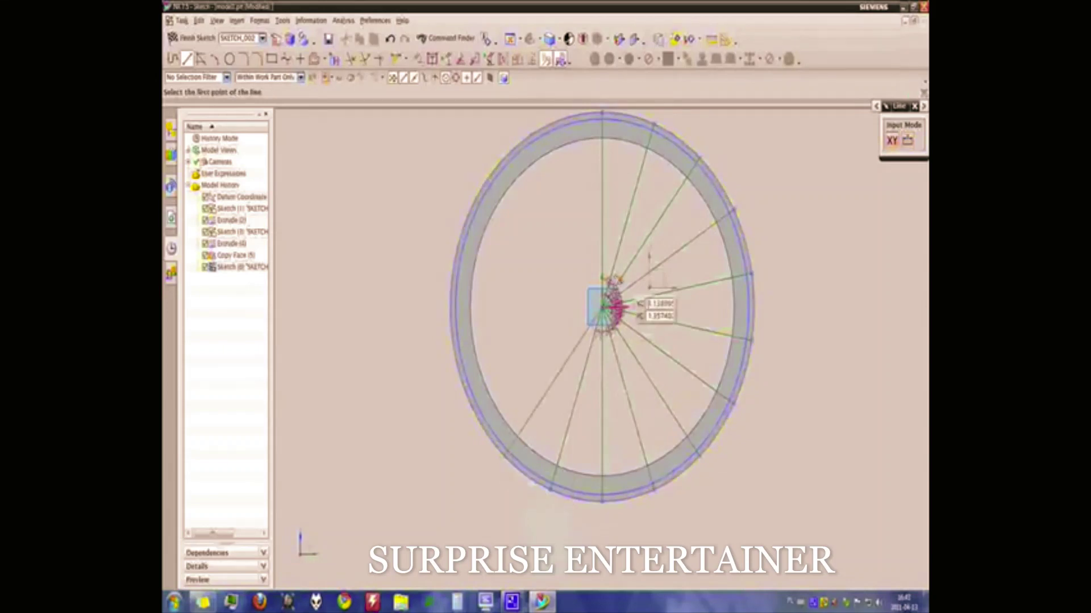
Step: Add spokes at 210° and 190°, the last nearly horizontal on the left rim
click(603, 306)
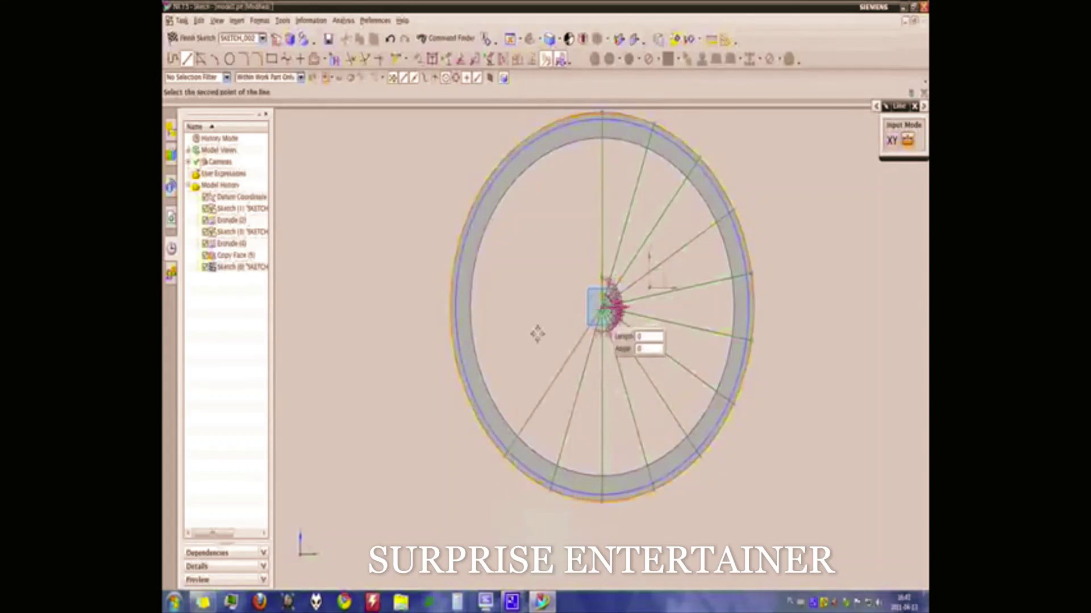
click(469, 406)
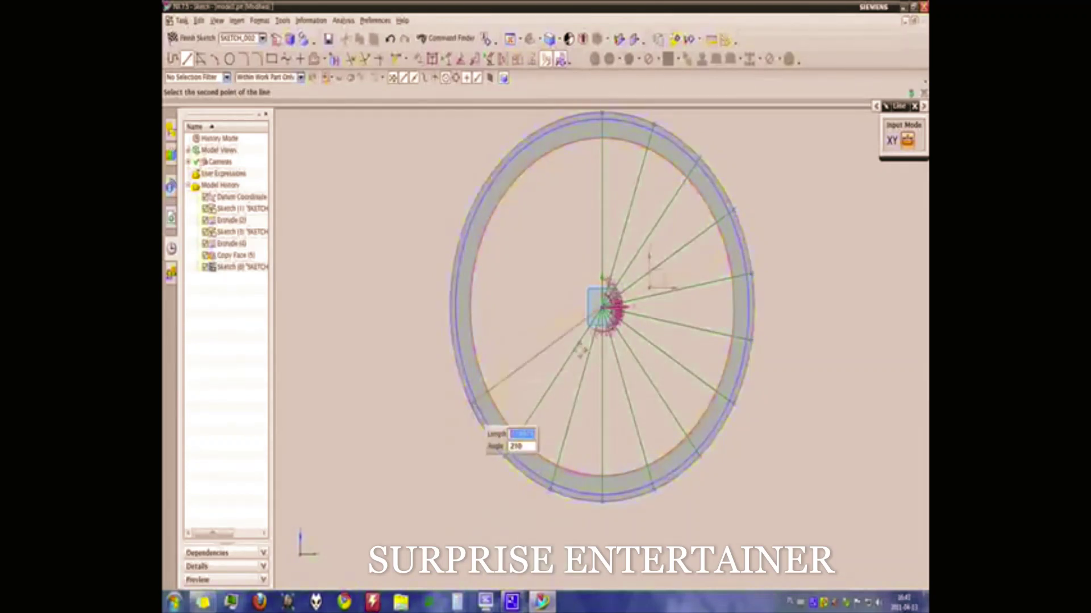
click(602, 307)
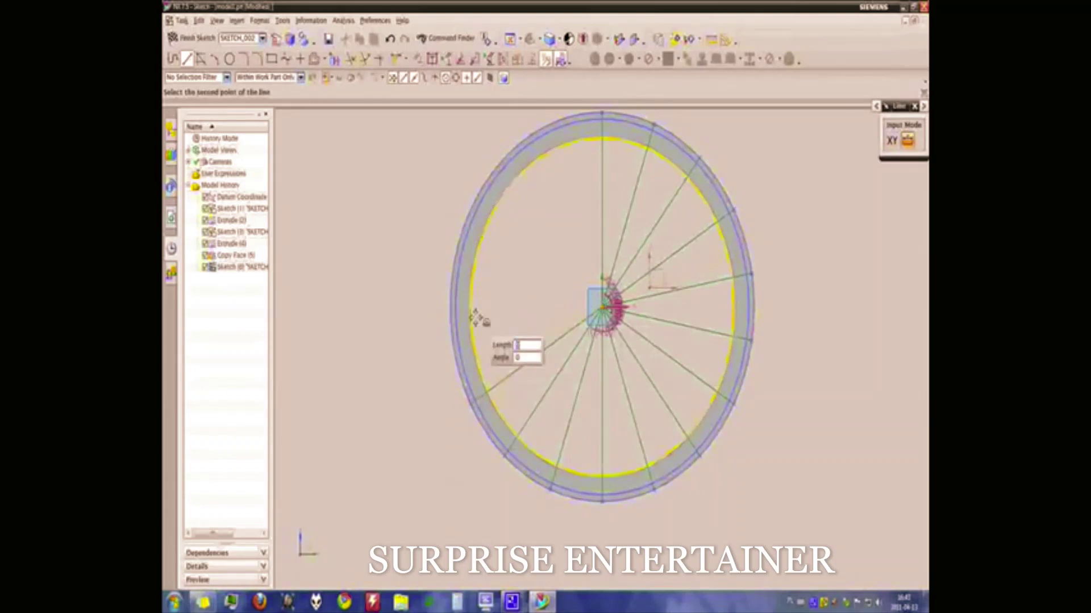
key(Tab)
key(Tab)
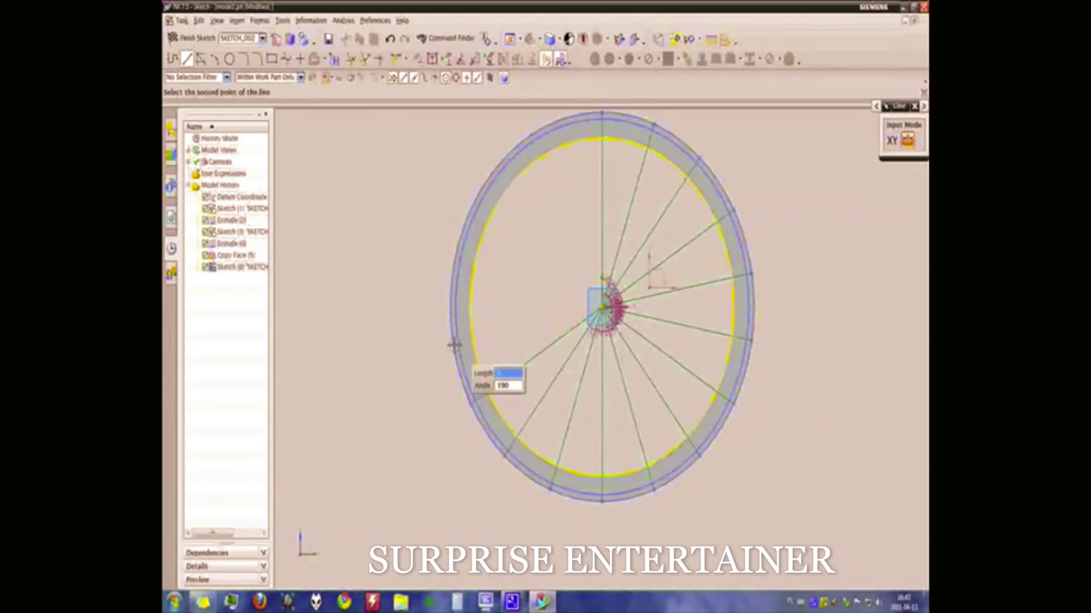
click(451, 342)
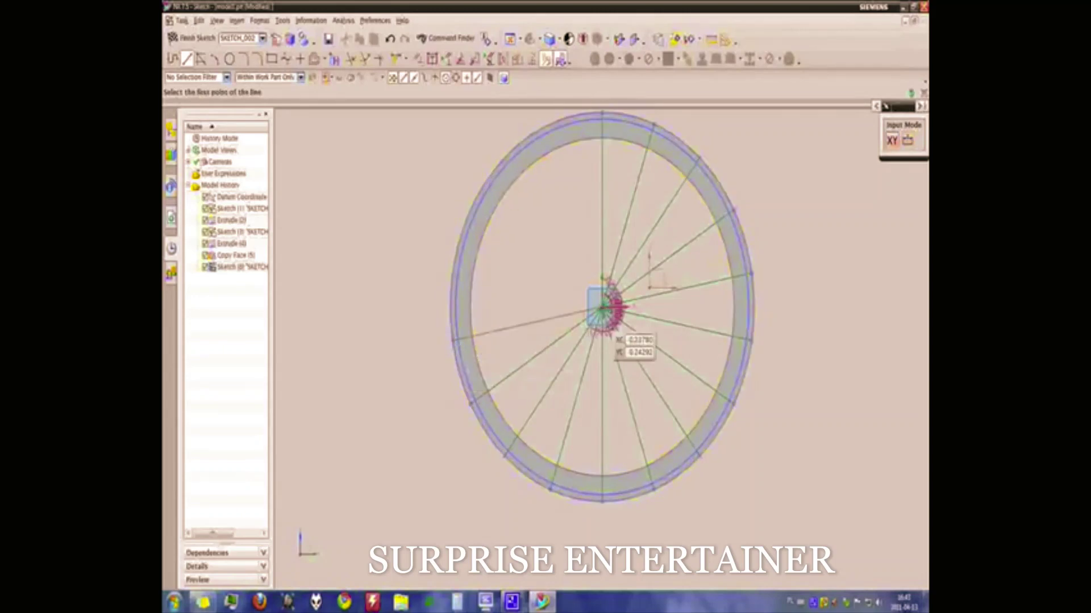
Step: Draw spokes from the hub centre to the left rim at 170° and 150°
click(603, 306)
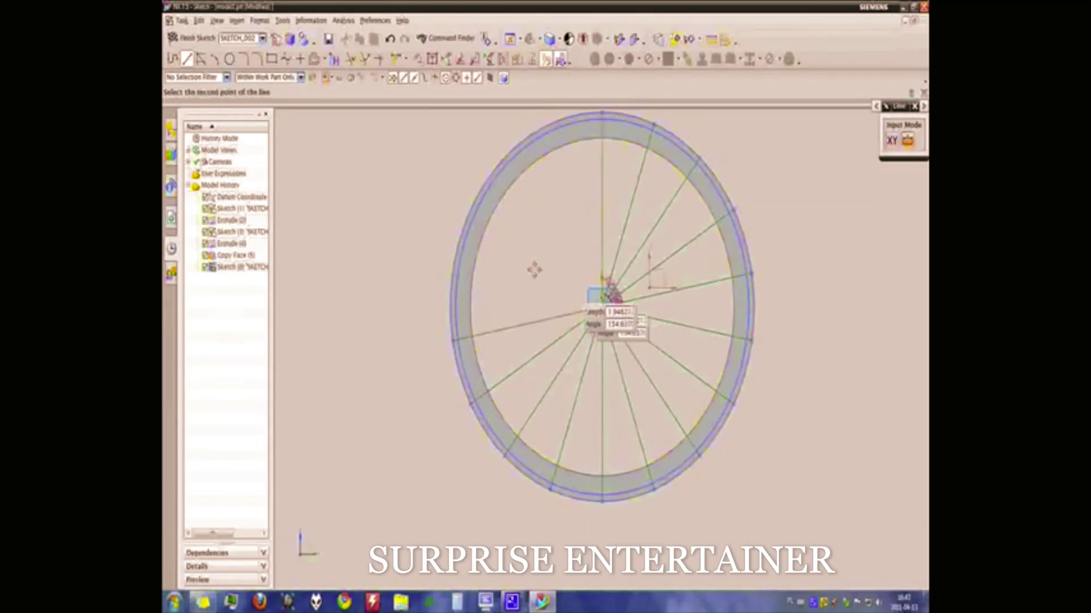
key(Tab)
text(0)
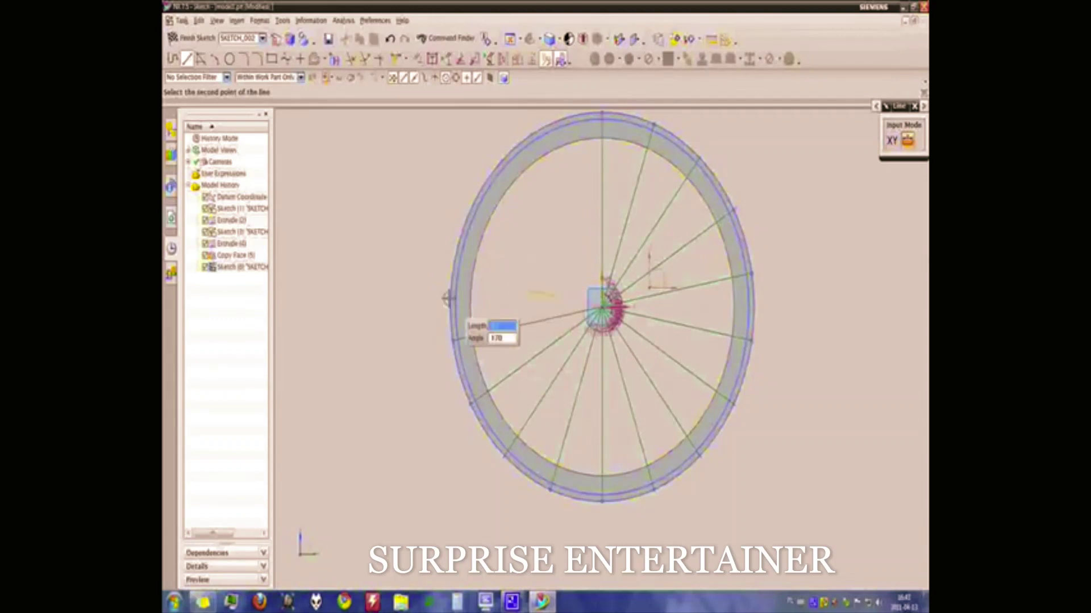
key(Tab)
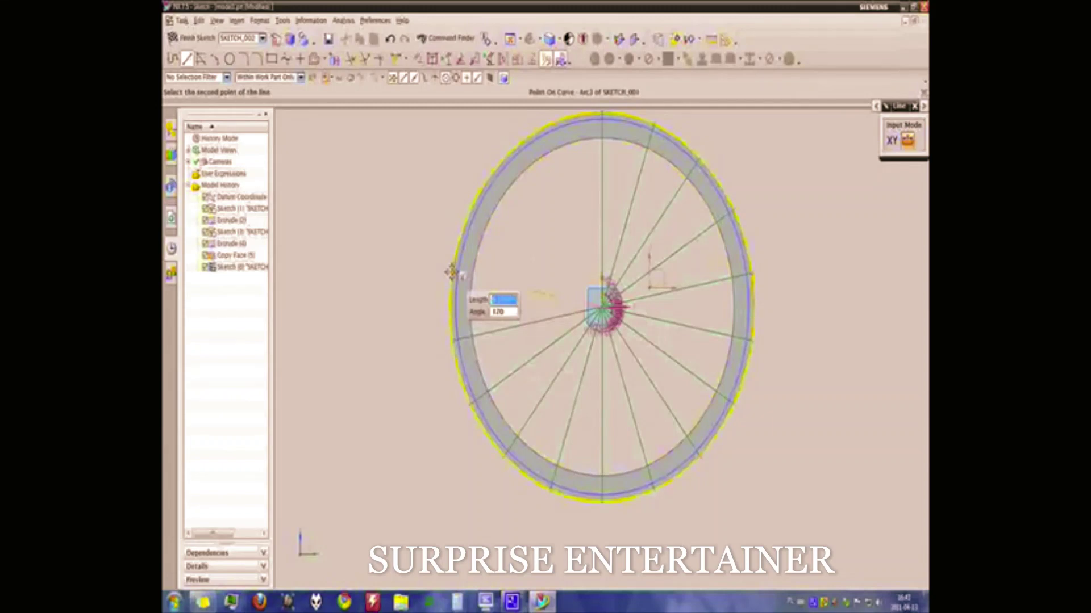
click(450, 273)
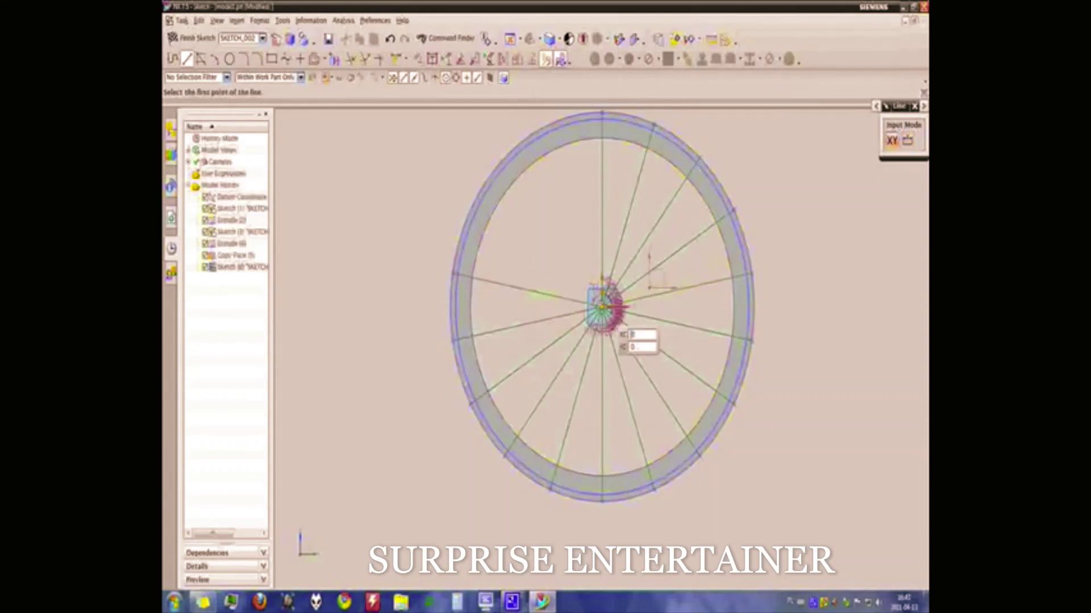
click(602, 306)
text(4.8)
key(Tab)
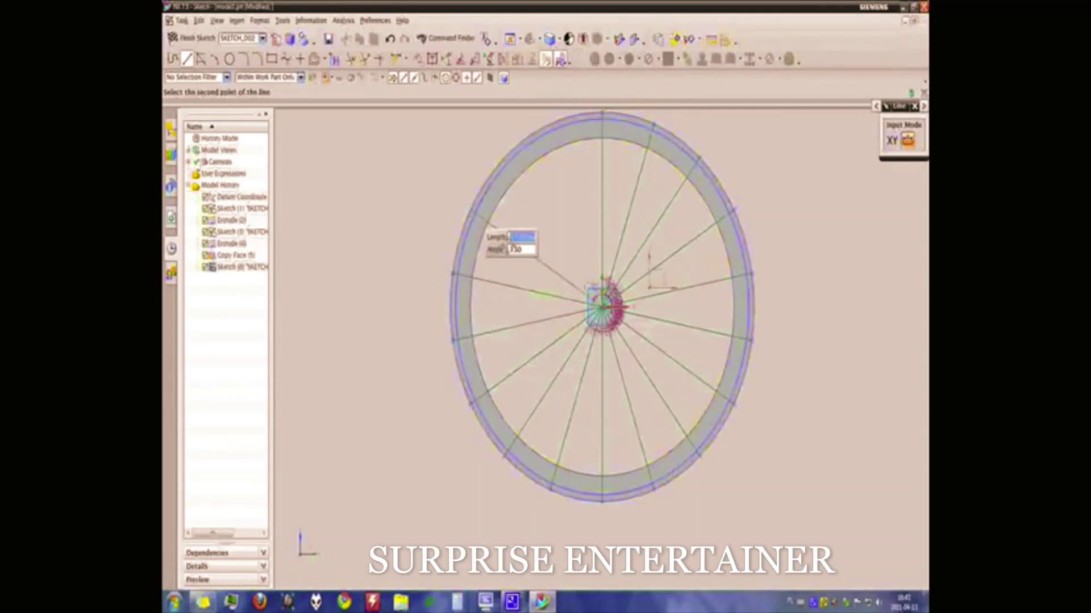
click(479, 217)
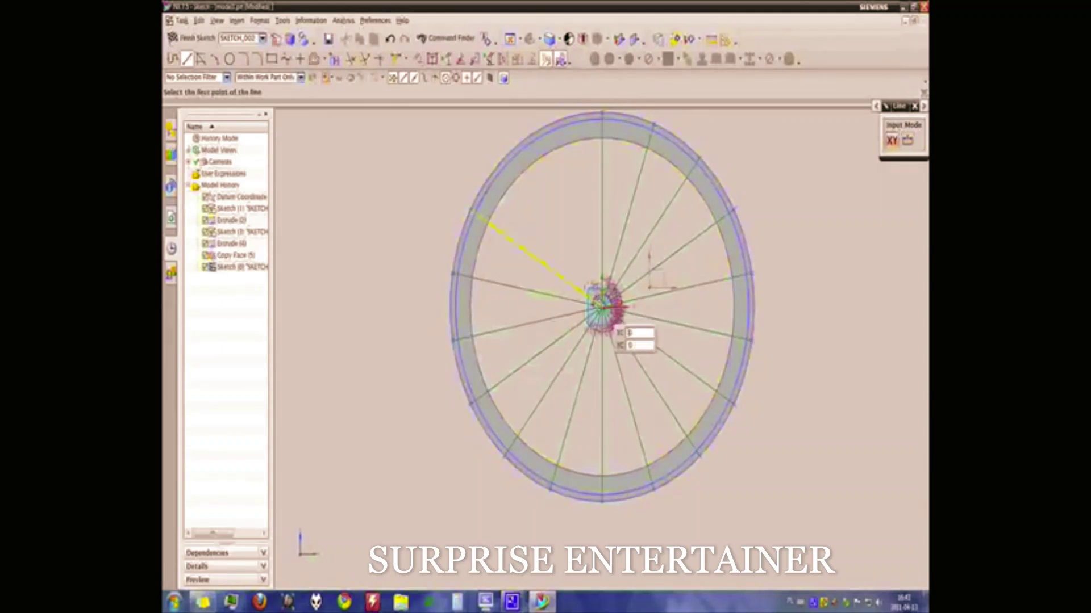
Step: Add the upper-left spokes at 130° and 110°, ending on the outer rim
click(503, 165)
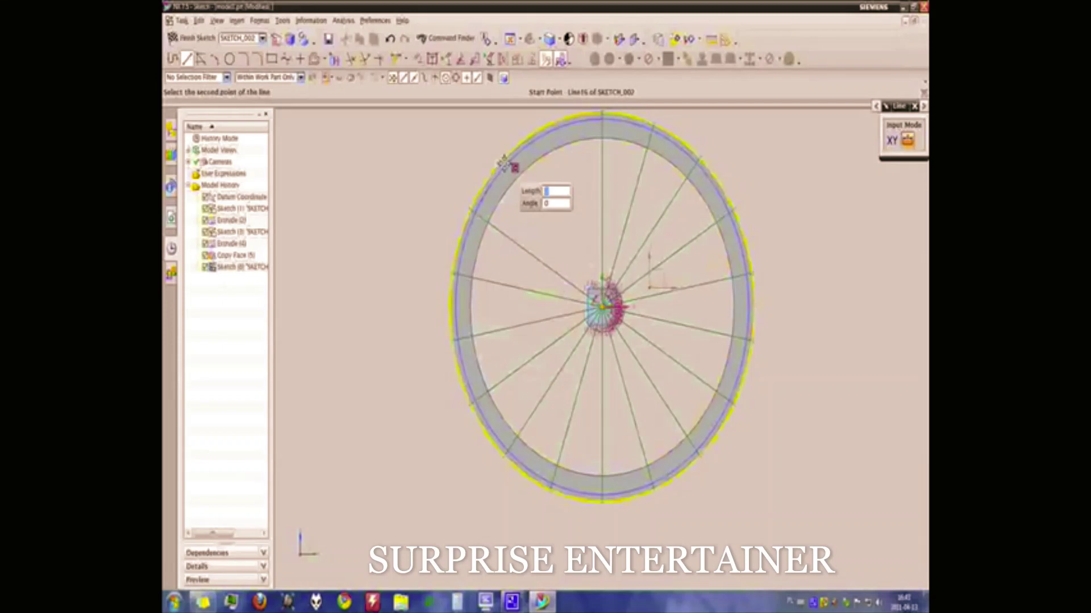
key(Tab)
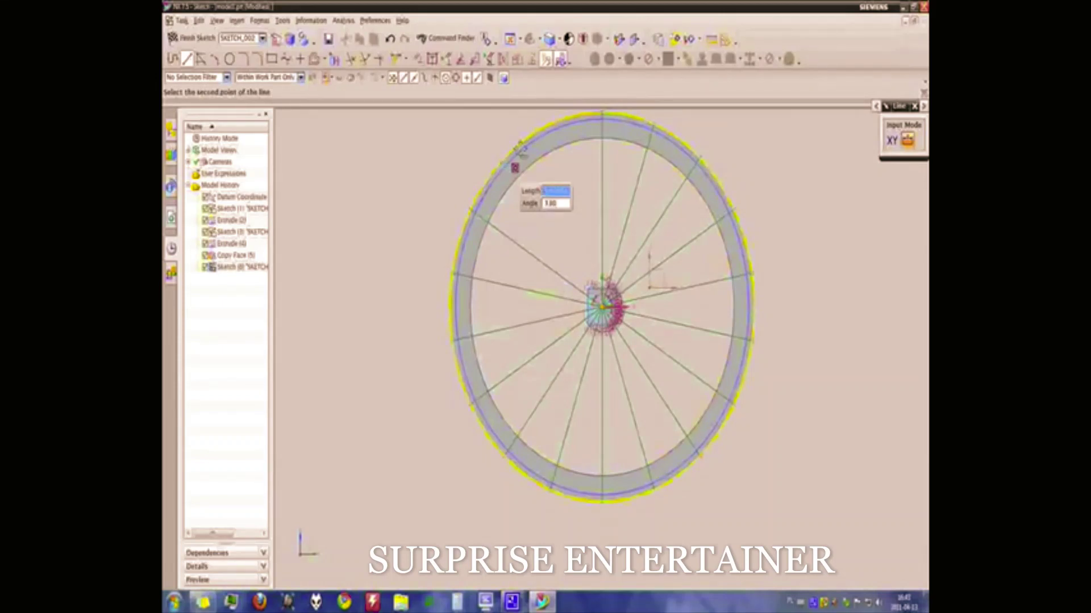
key(Tab)
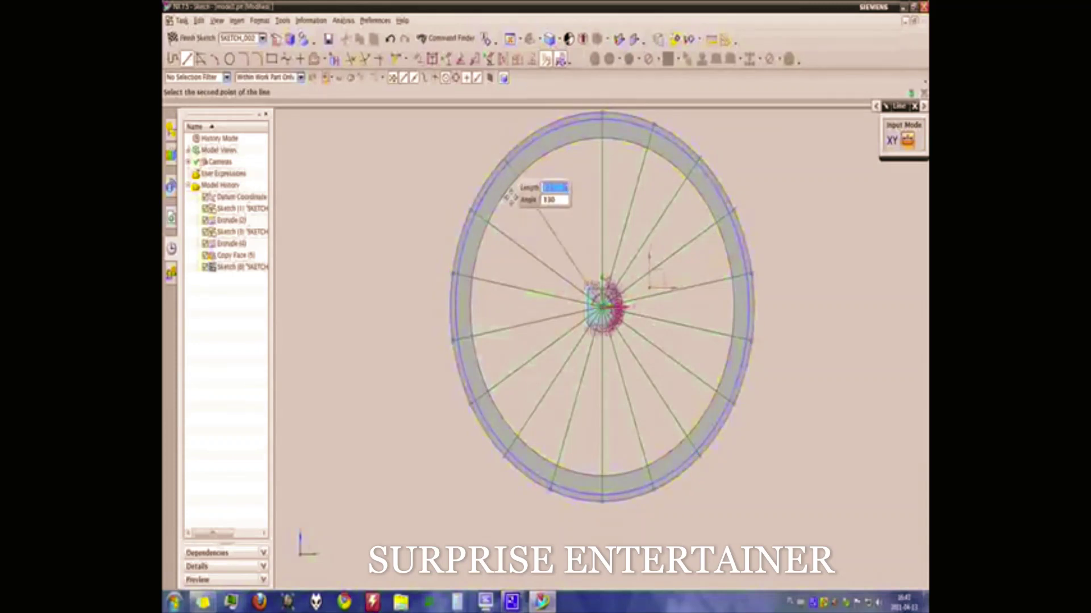
click(602, 307)
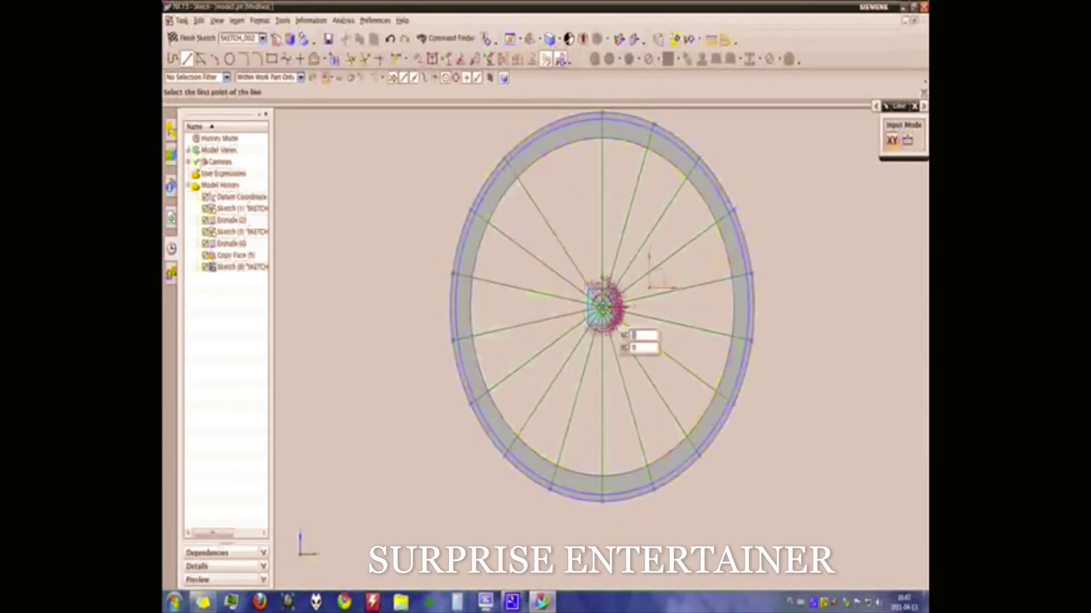
click(603, 307)
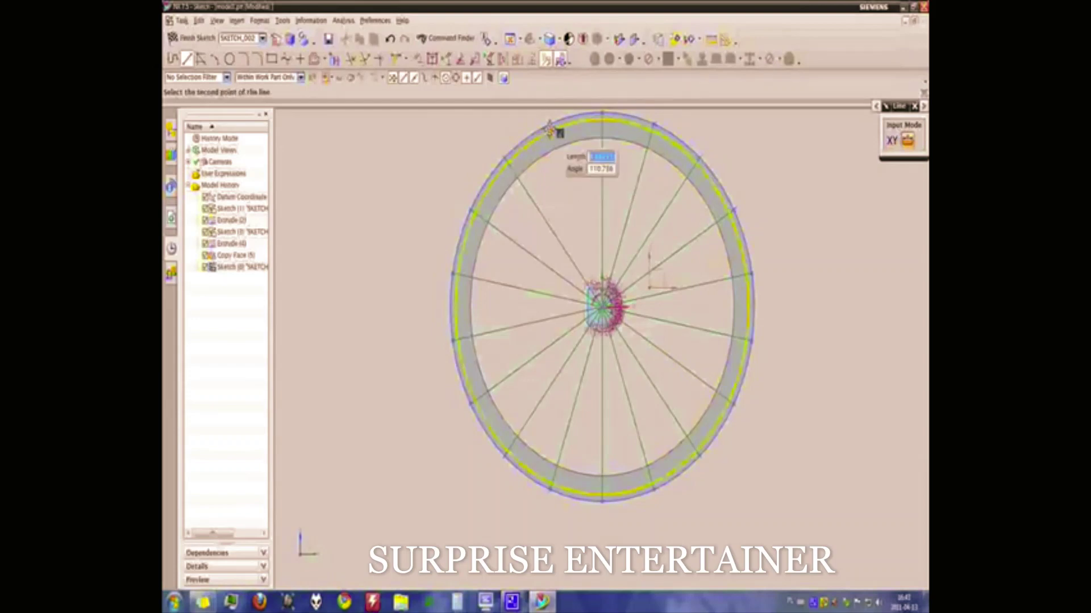
text(5)
key(Tab)
text(6)
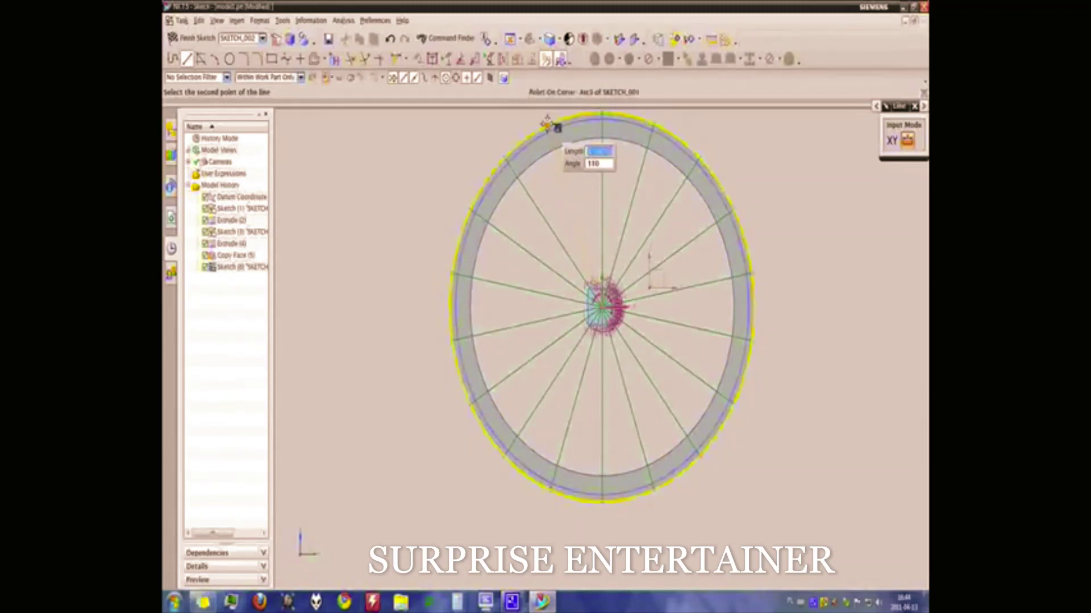
click(547, 124)
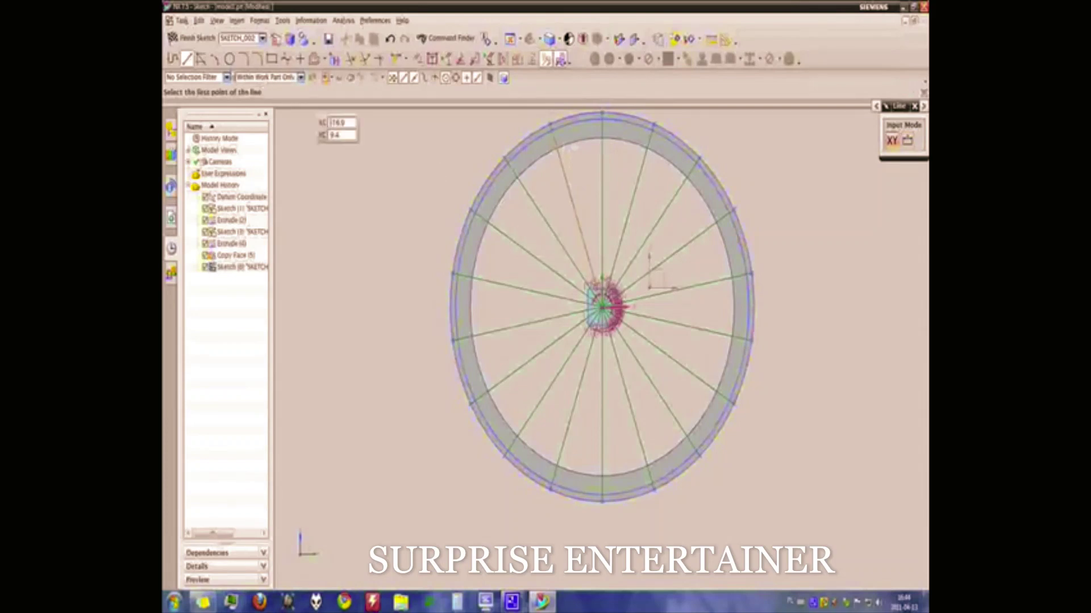
click(229, 59)
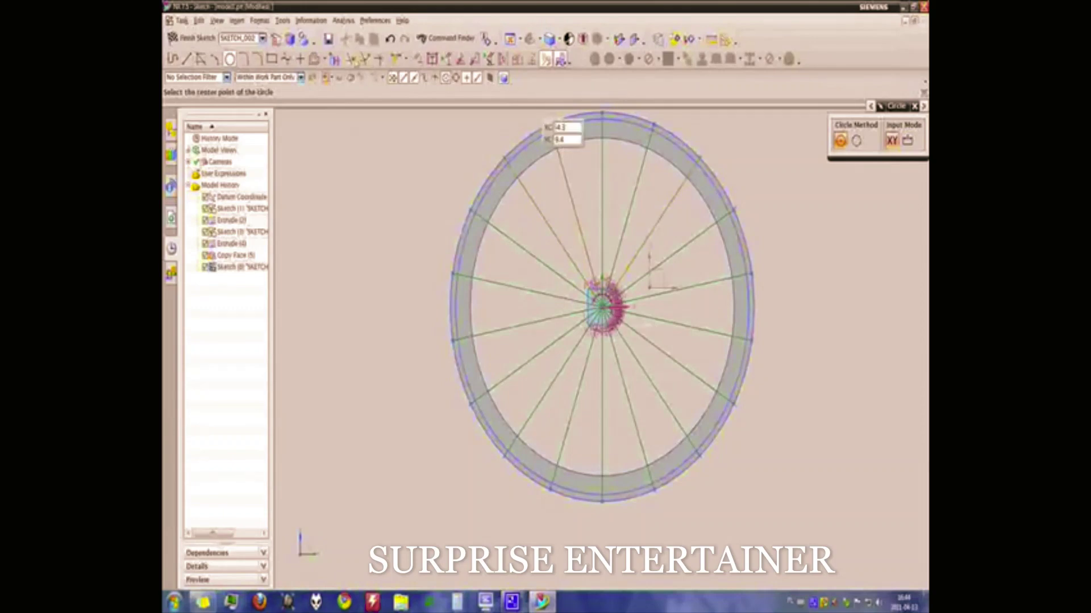
Step: Add three angular dimensions between neighbouring upper-left spokes, starting from the vertical spoke
click(396, 59)
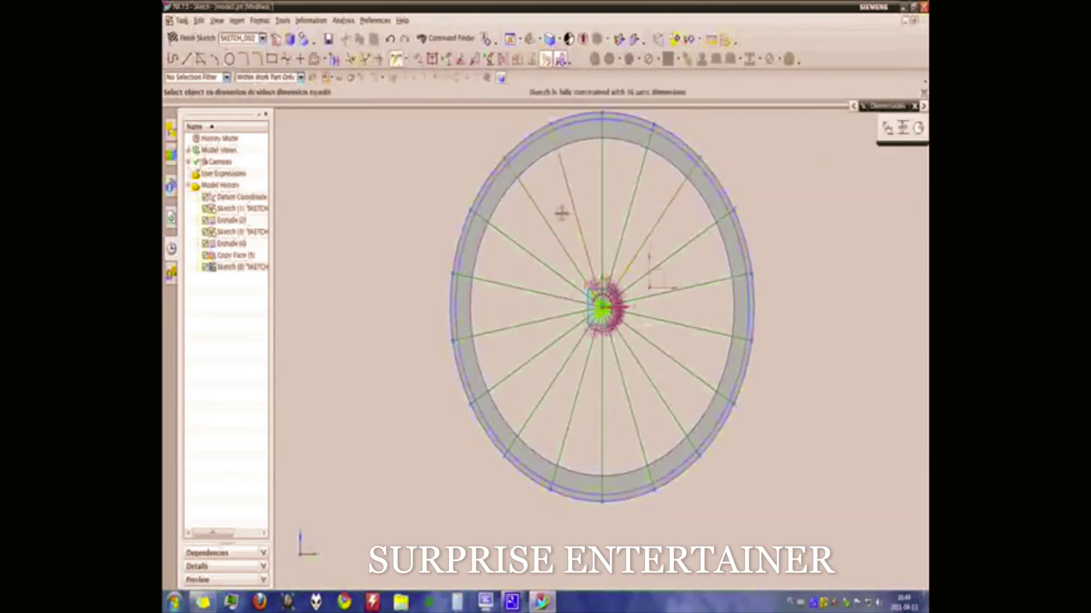
click(602, 213)
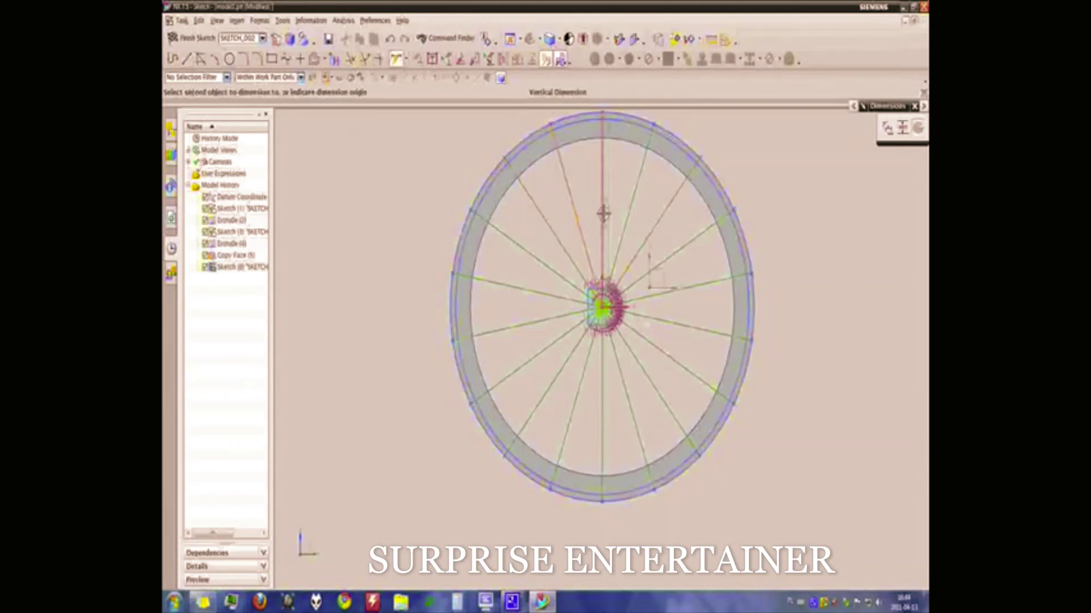
click(596, 205)
click(591, 200)
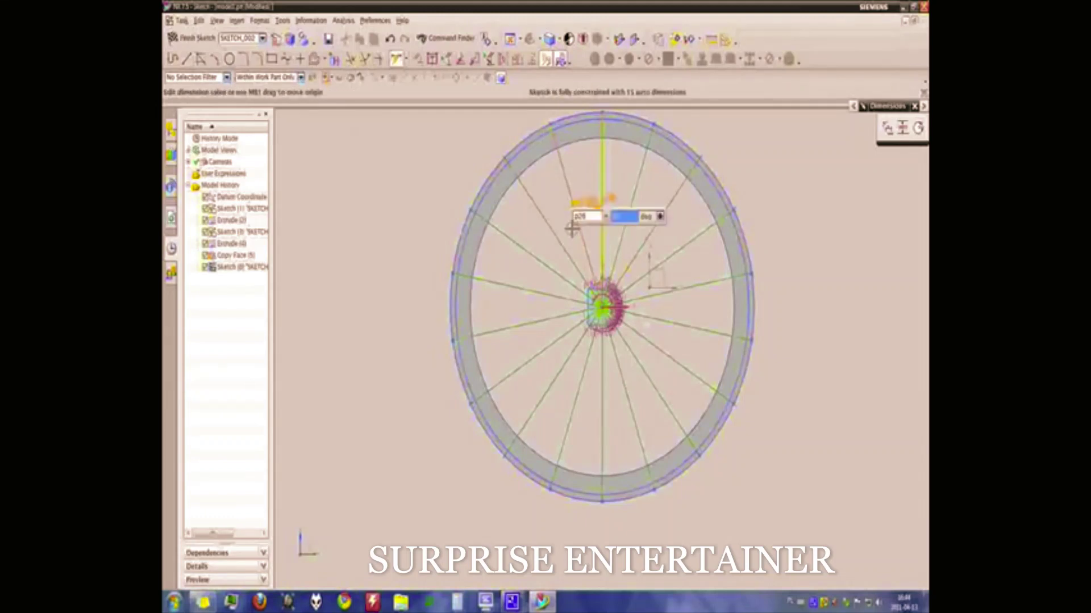
click(579, 230)
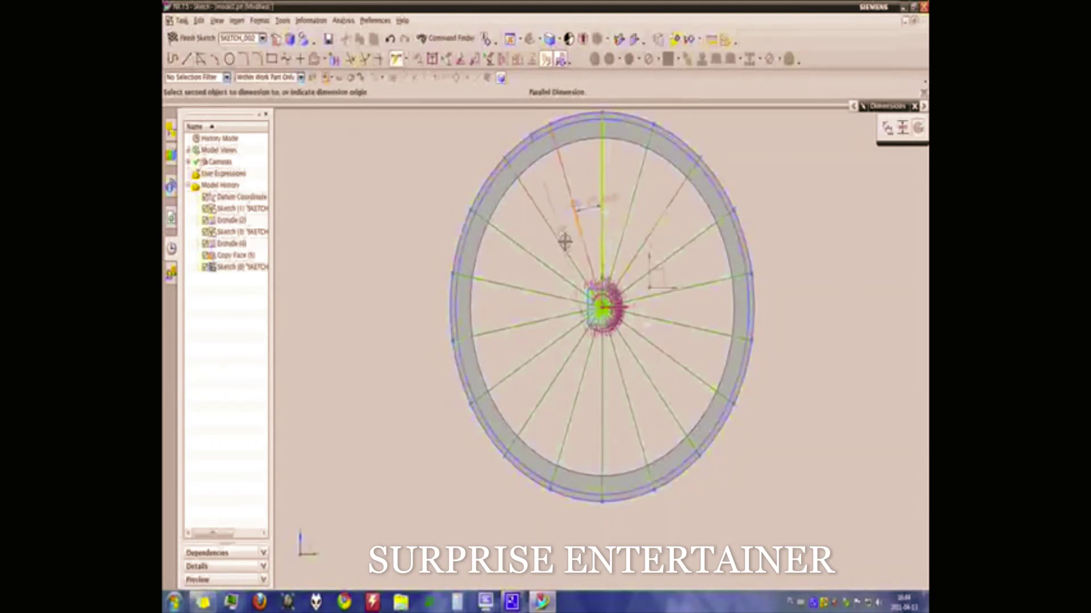
click(562, 242)
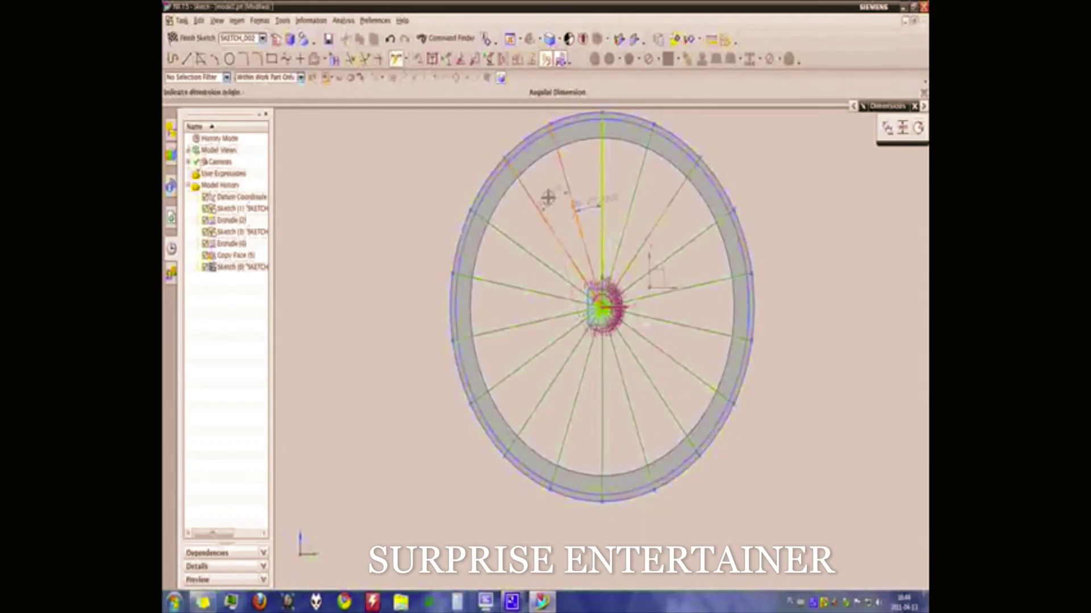
click(548, 197)
key(Return)
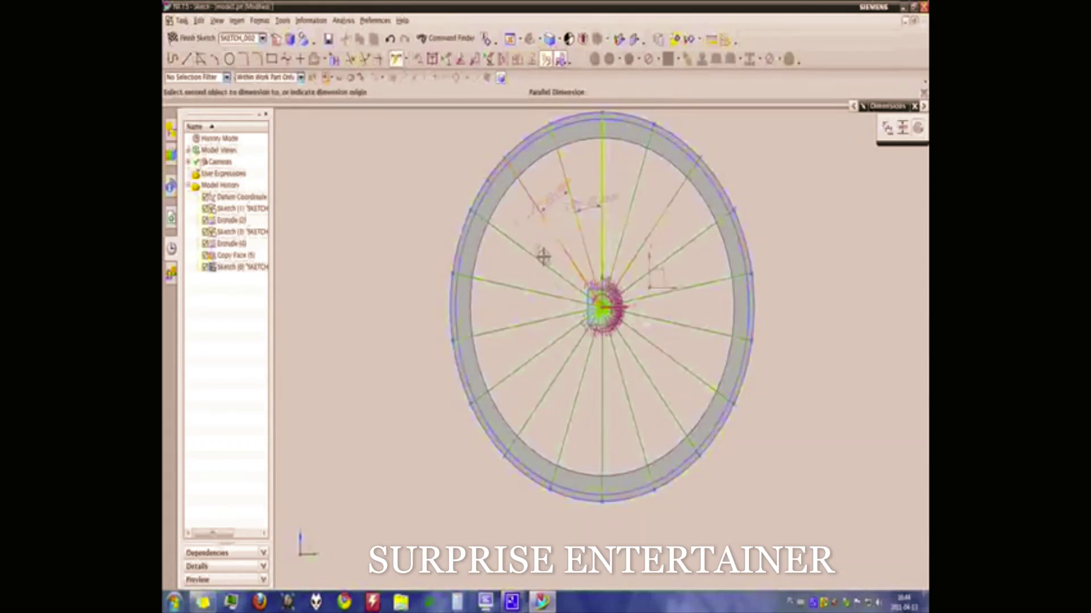
click(541, 260)
click(541, 258)
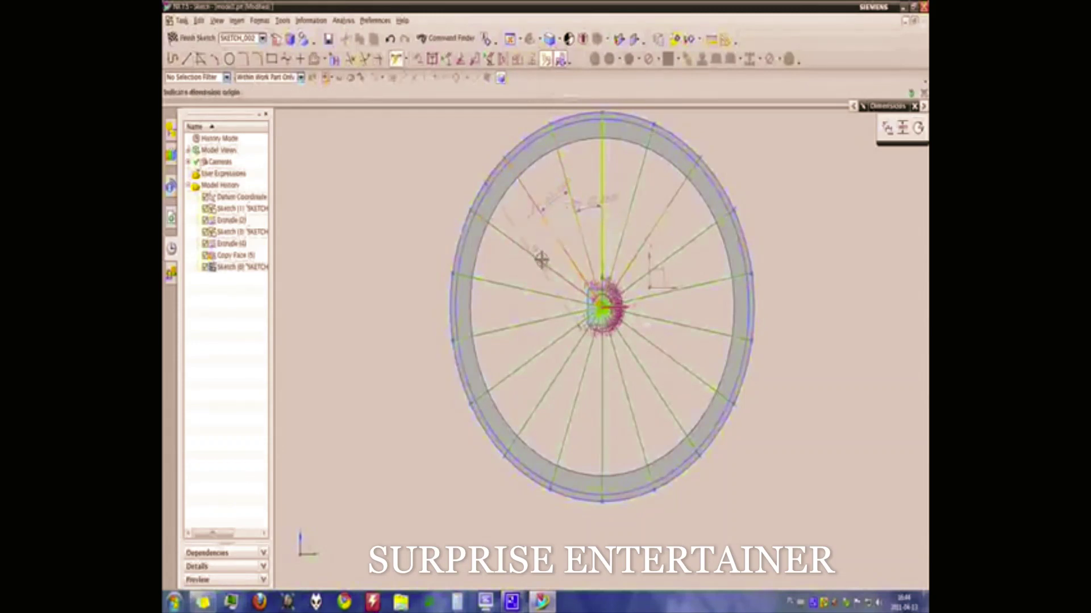
click(525, 231)
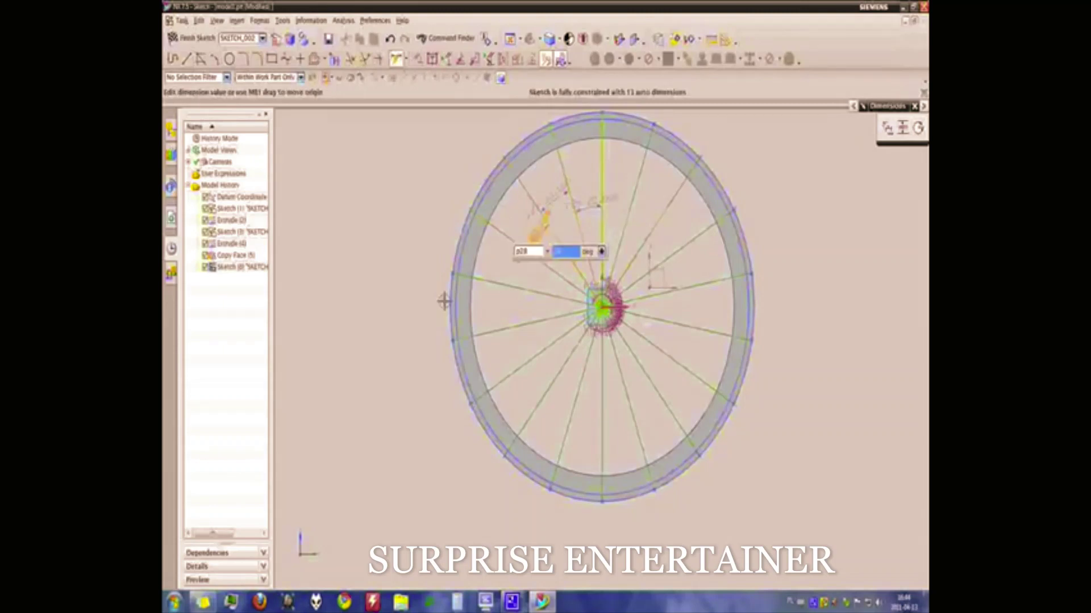
click(419, 270)
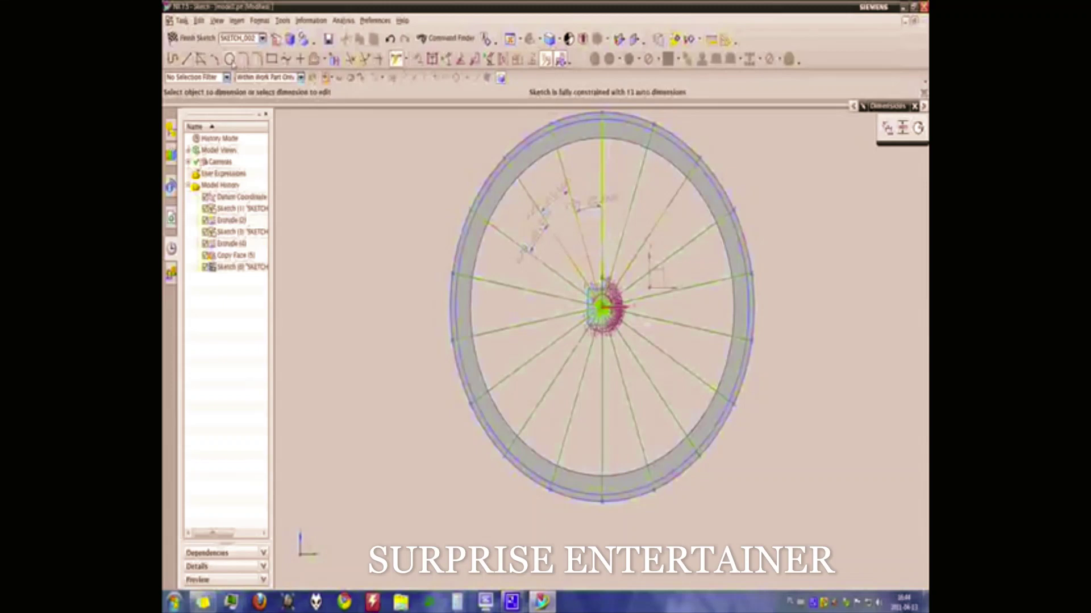
click(229, 59)
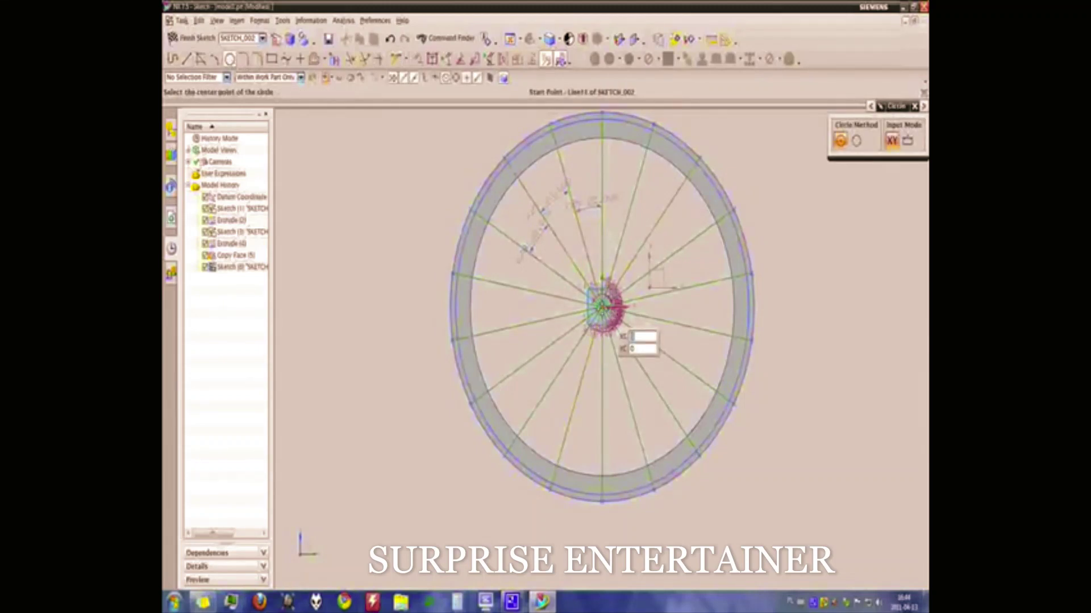
Step: Draw a circle centred on the hub centre reaching out to the outer rim
click(603, 309)
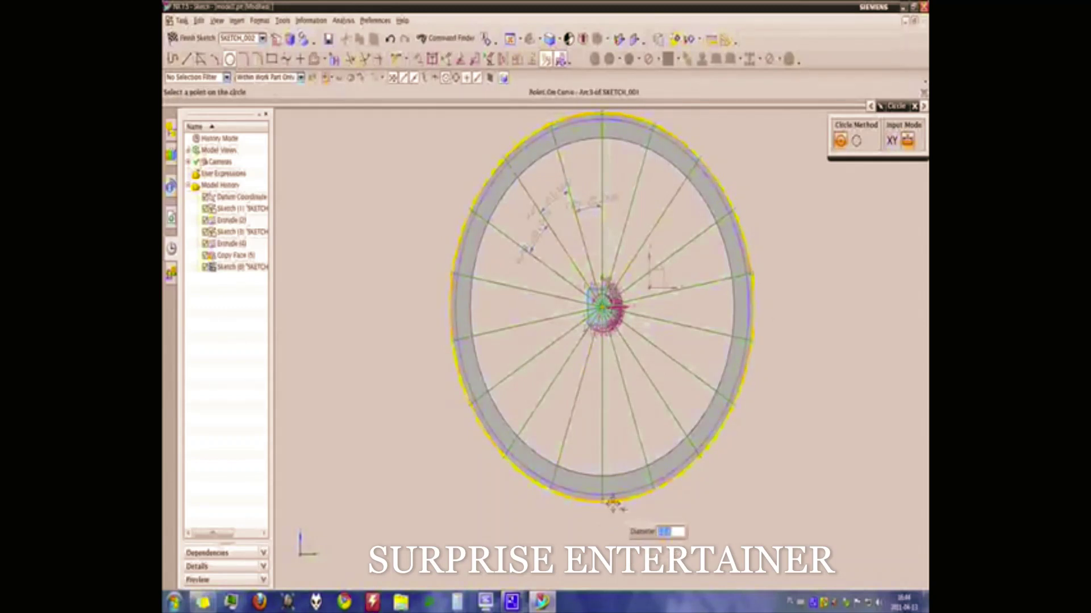
click(611, 502)
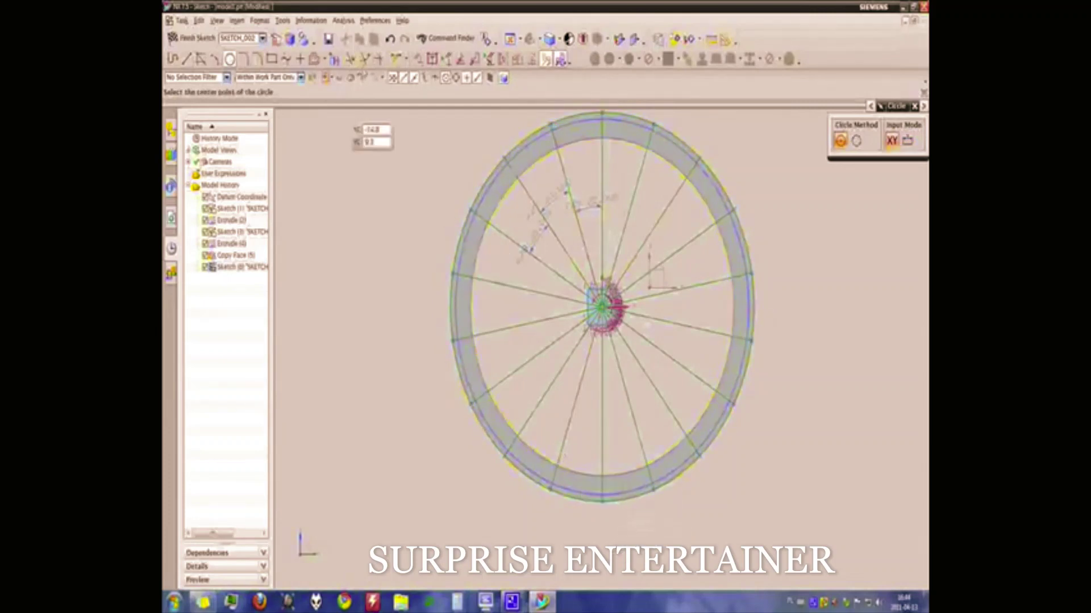
click(354, 59)
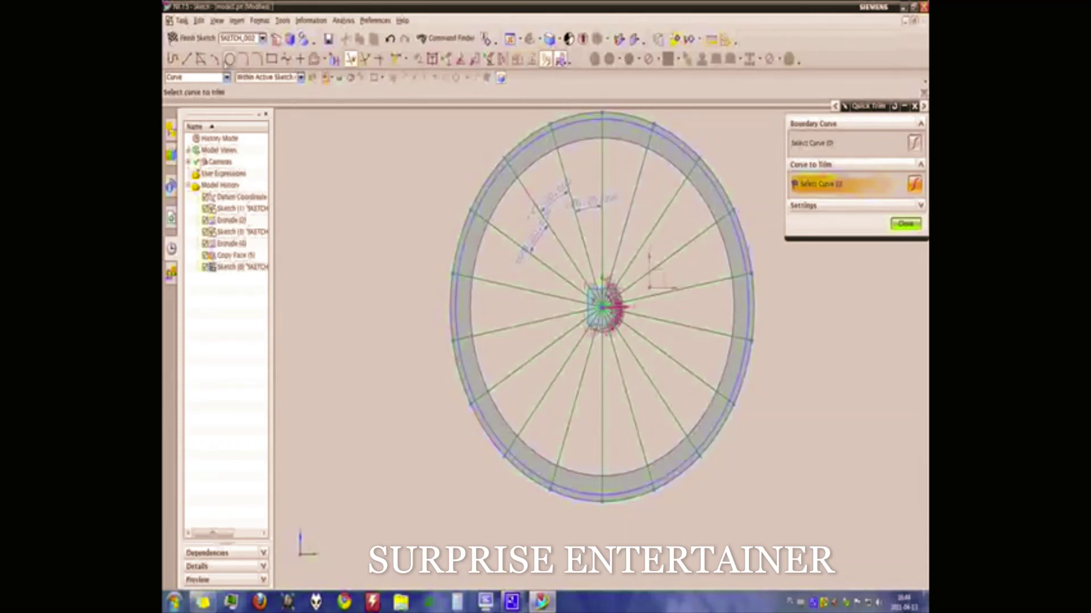
Step: Draw a small circle centred on the hub, passing through a spoke point
click(229, 59)
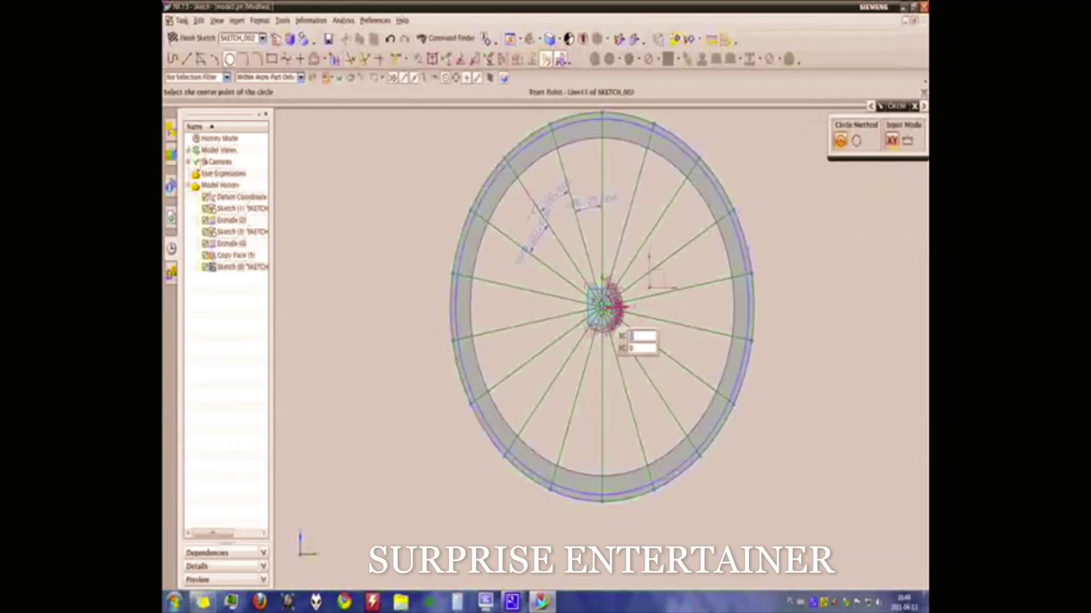
click(601, 309)
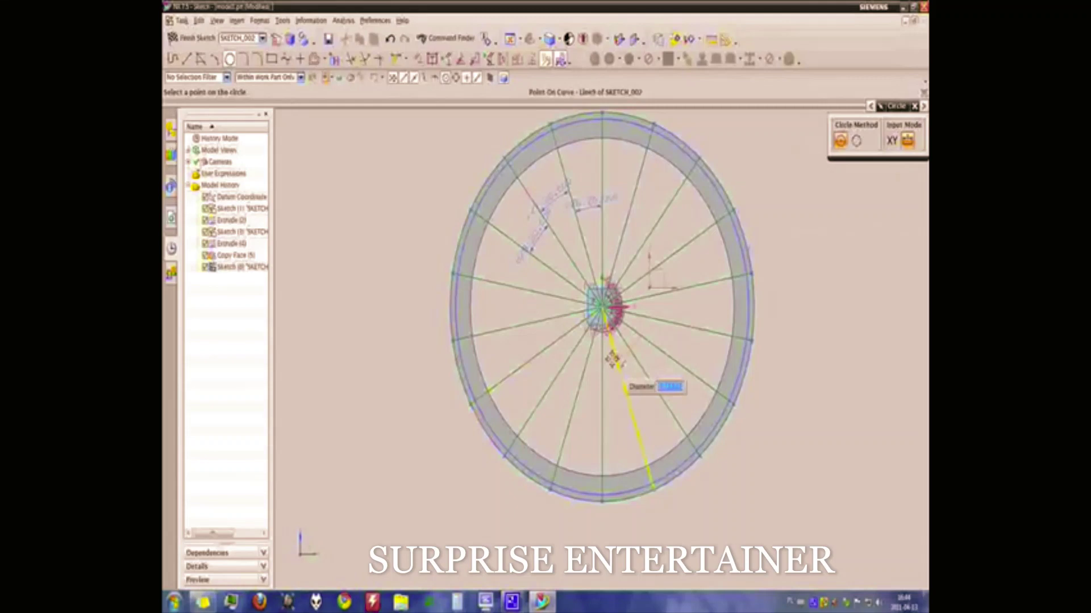
click(615, 360)
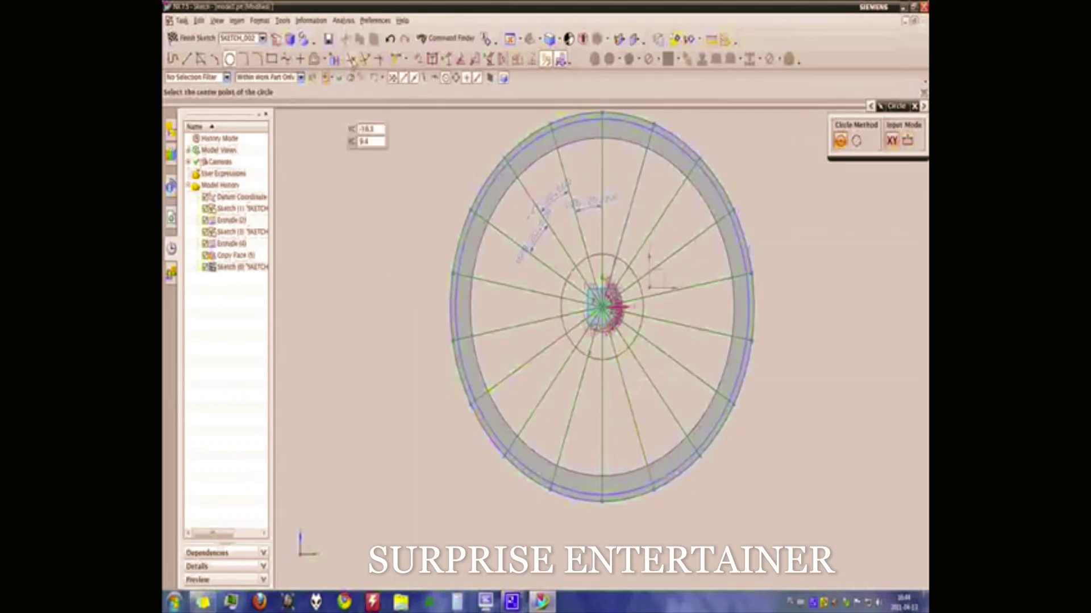
Step: Trim the spoke lines inside the hub circle and finish the sketch
click(351, 59)
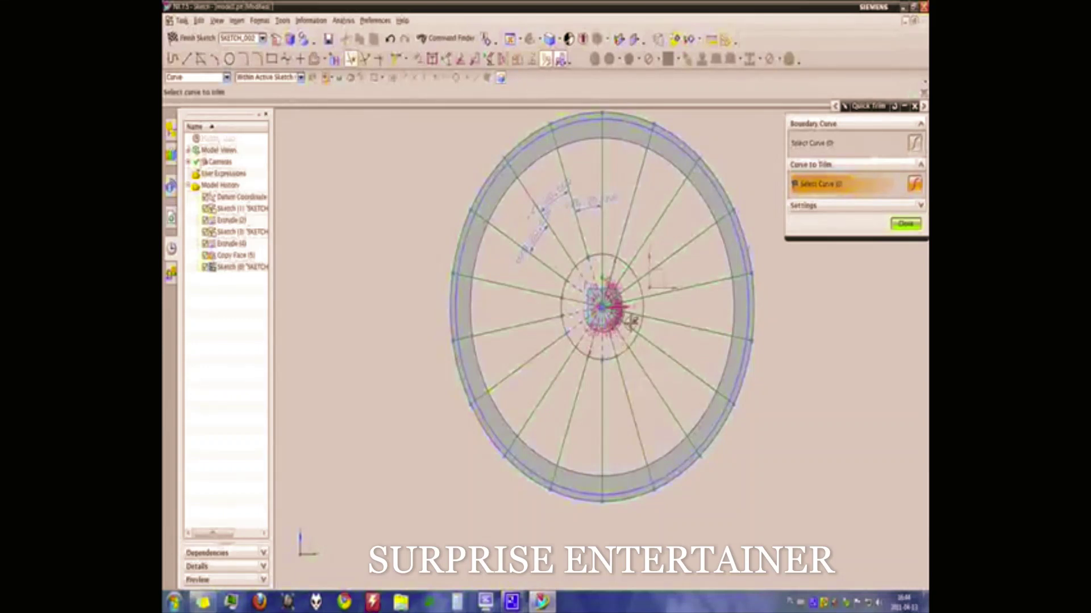
click(633, 307)
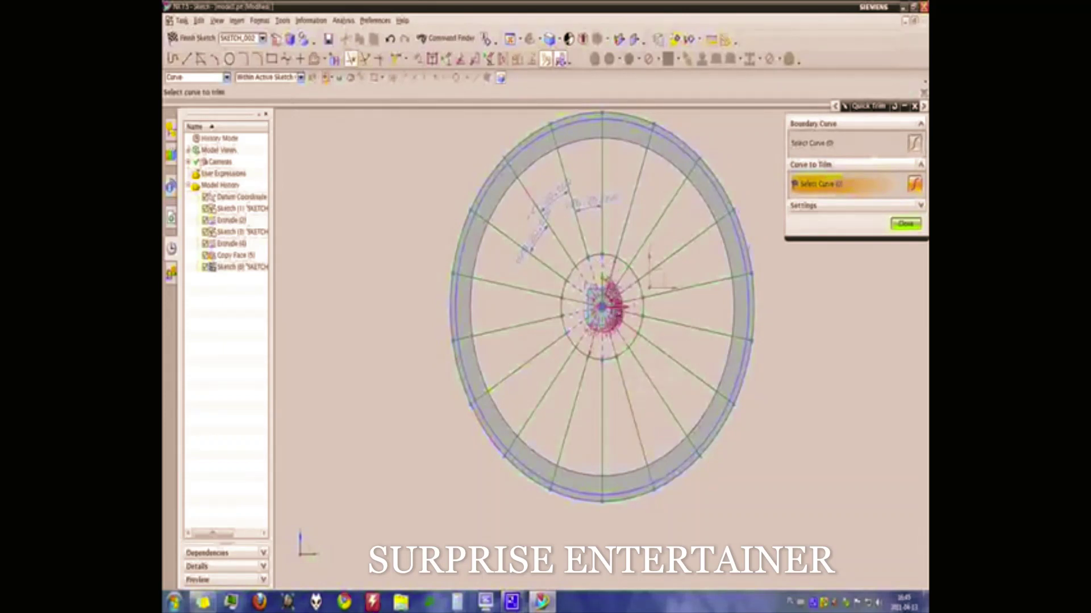
click(896, 226)
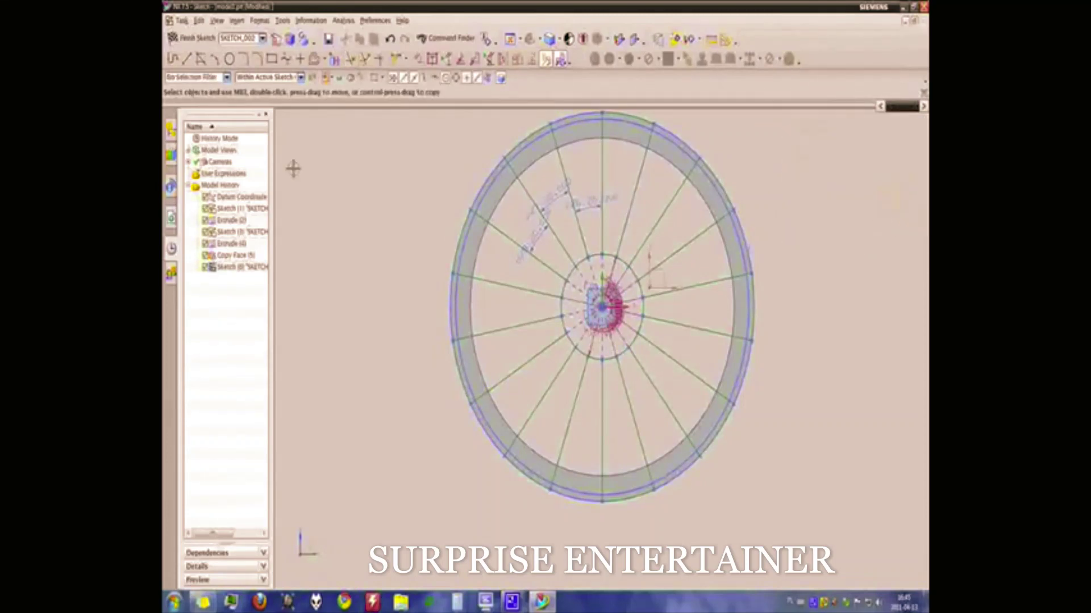
click(195, 40)
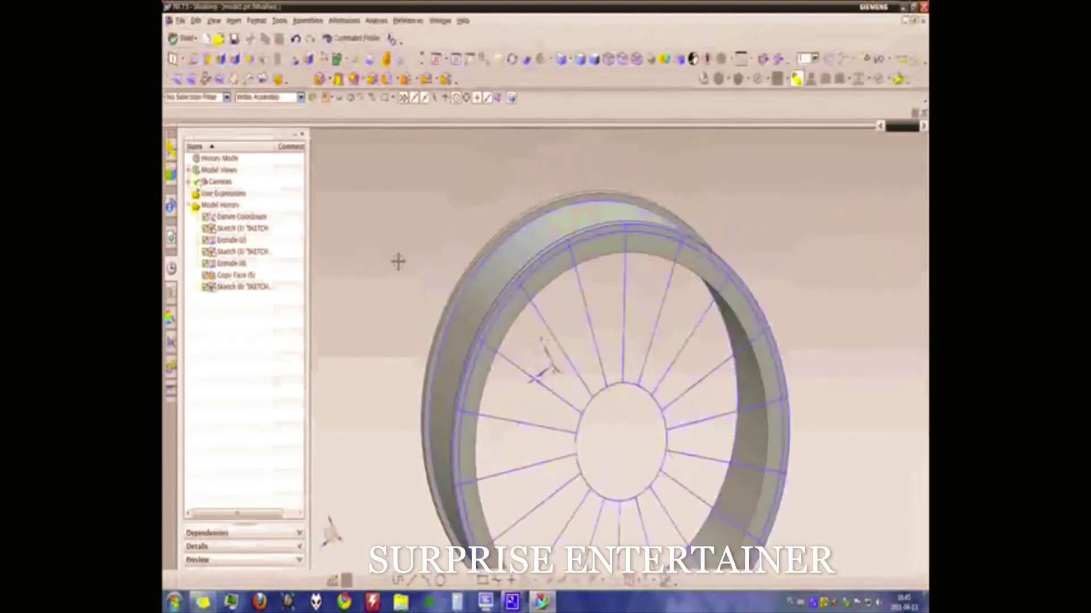
Step: Extrude the spoke sketch to -0.5 as a separate body (Boolean None) and preview the result
scroll(396, 261, down, 3)
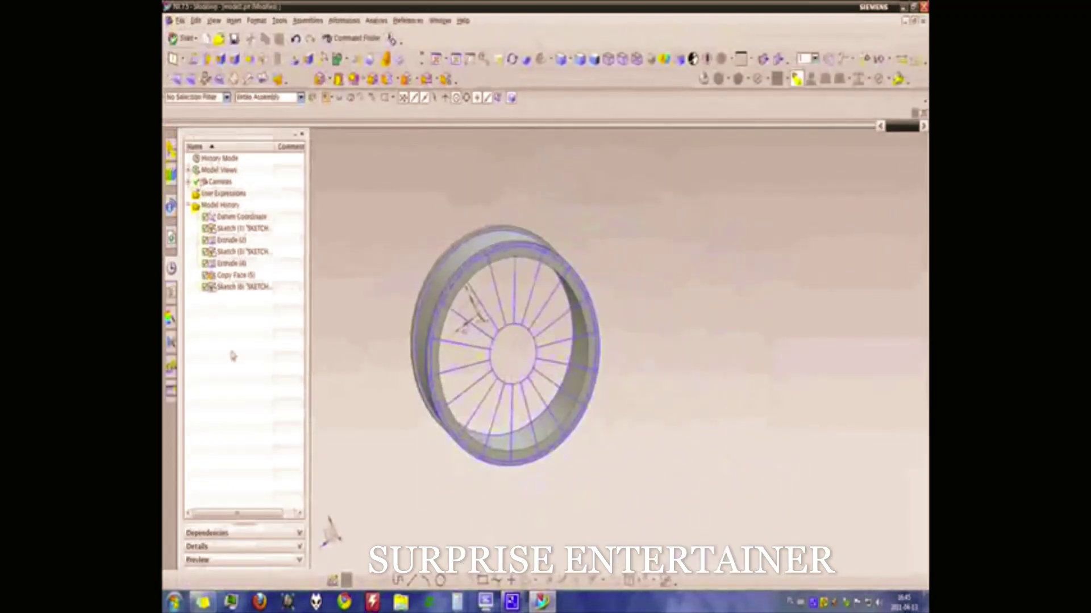
click(237, 288)
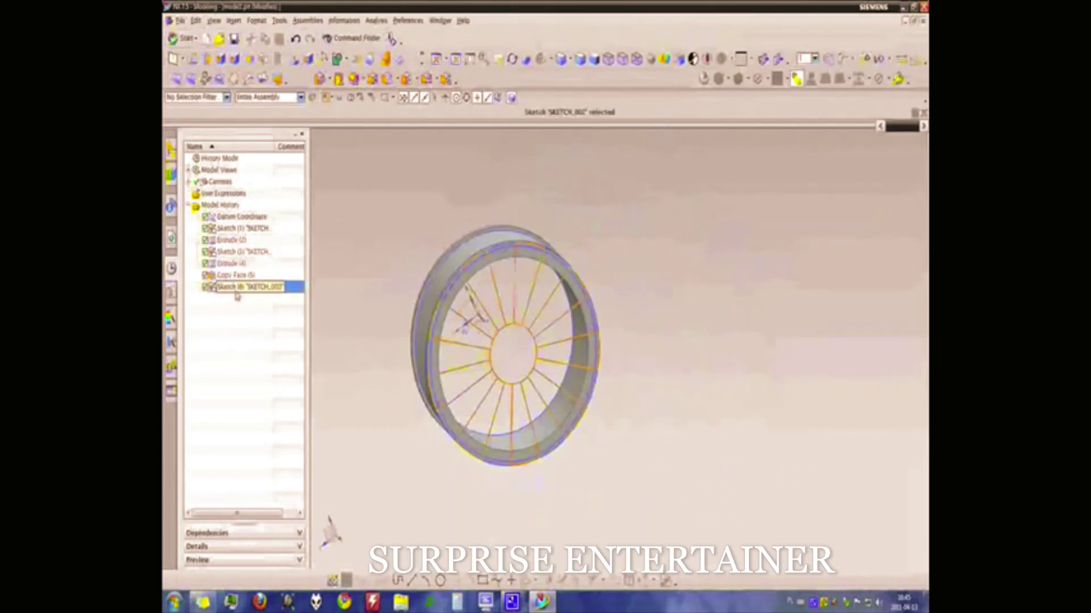
key(x)
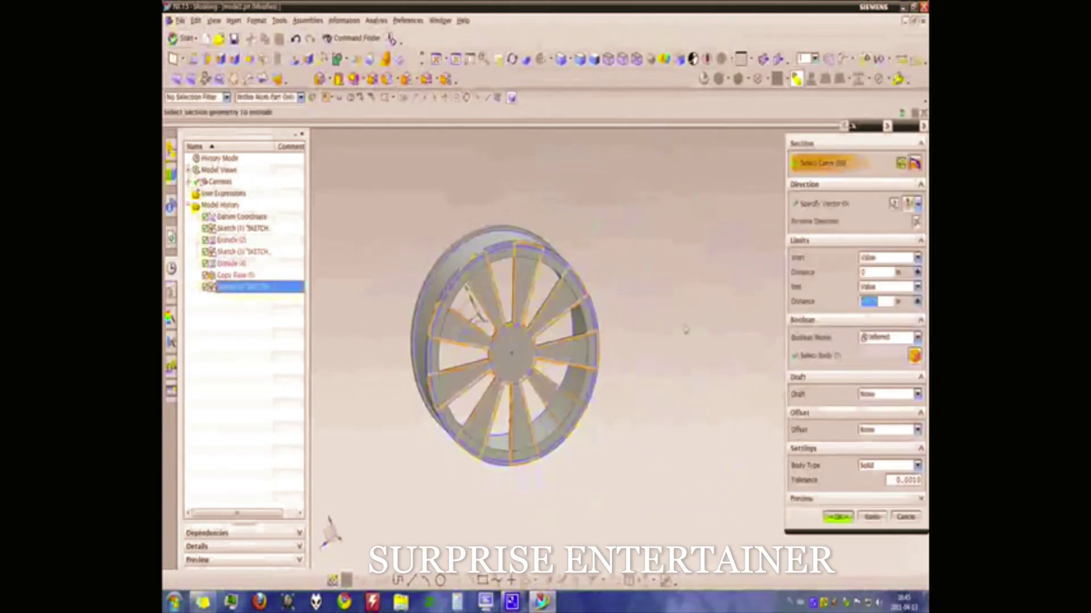
mouse_move(743, 317)
middle_down()
mouse_move(756, 327)
mouse_move(737, 324)
middle_up()
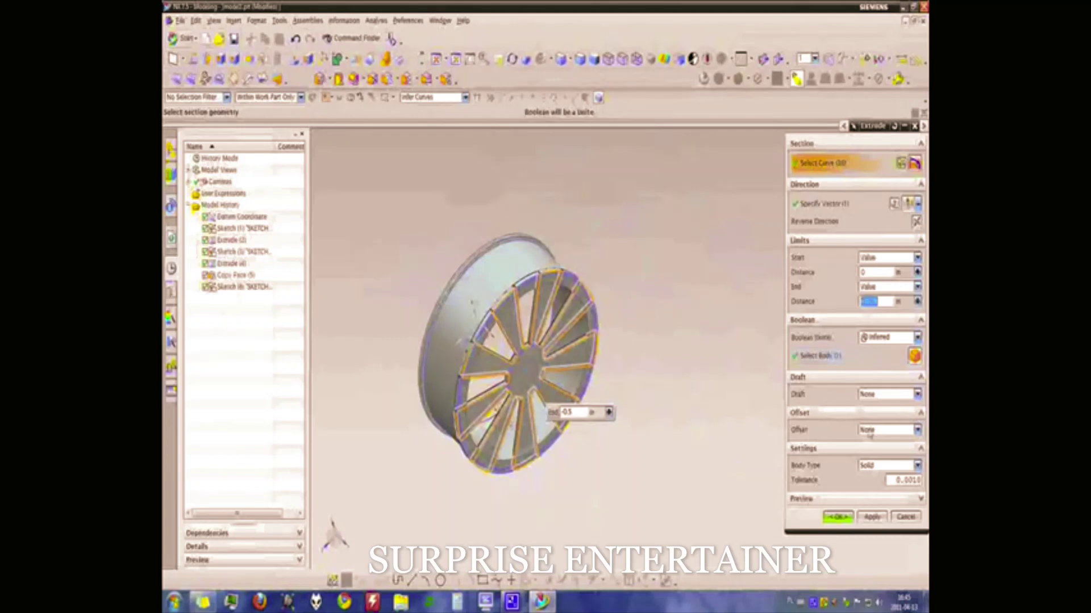
click(885, 338)
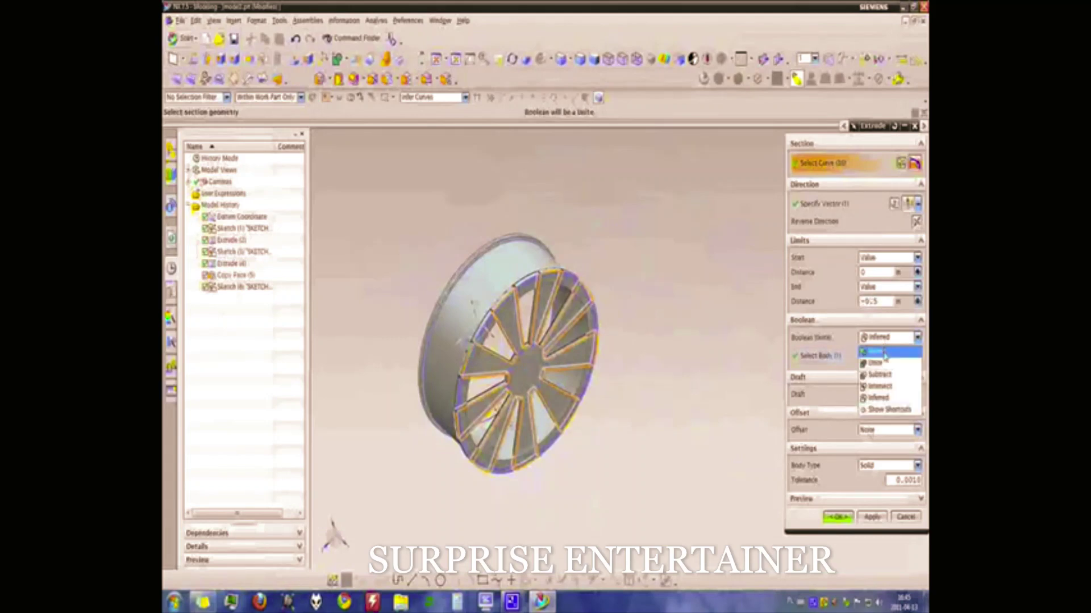
click(884, 353)
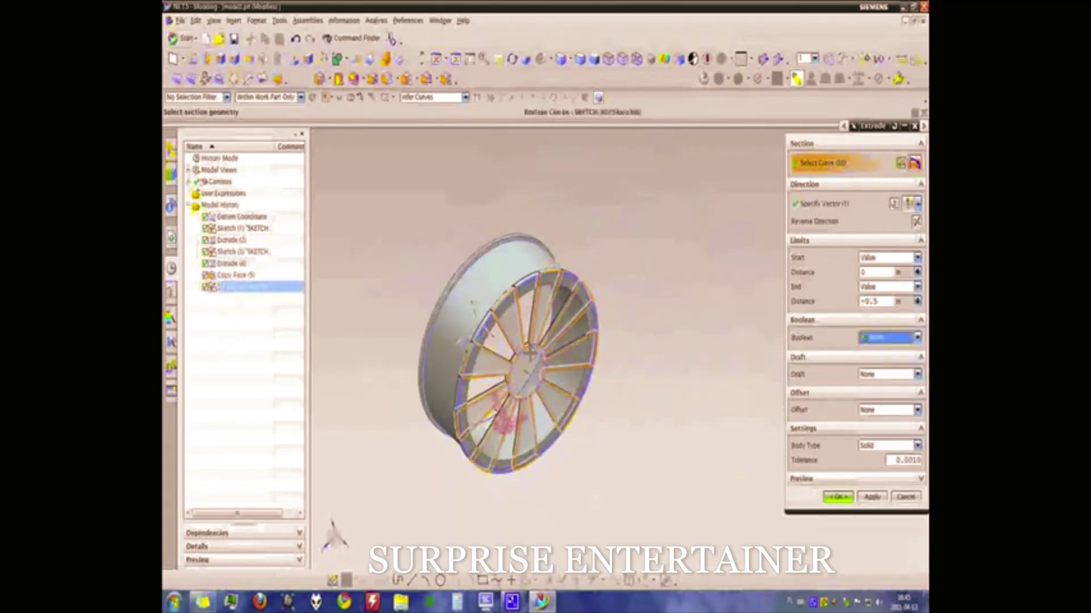
scroll(531, 351, up, 2)
scroll(534, 354, up, 5)
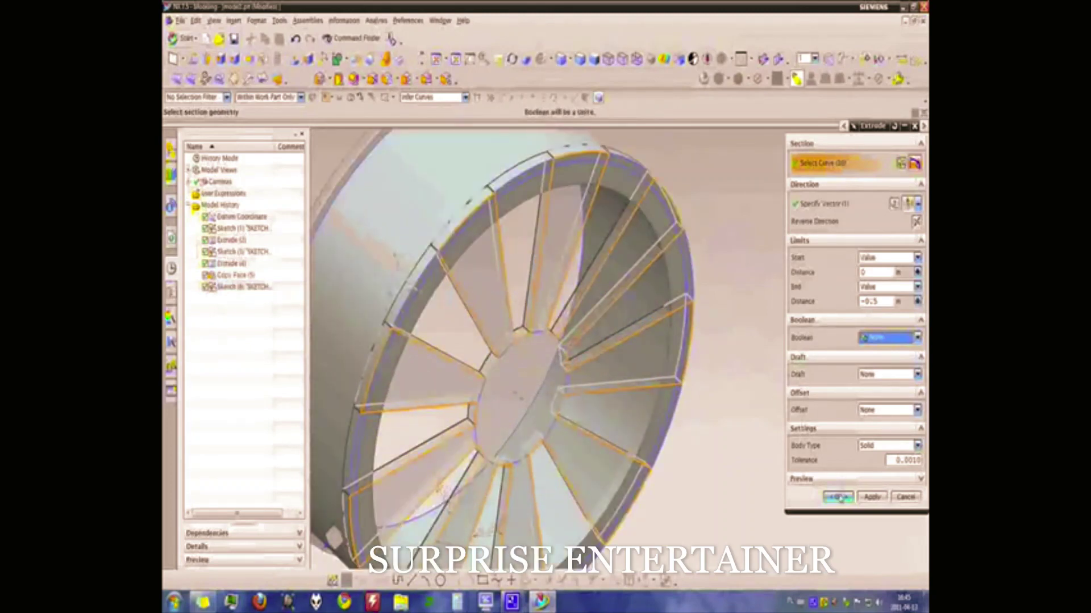
click(921, 478)
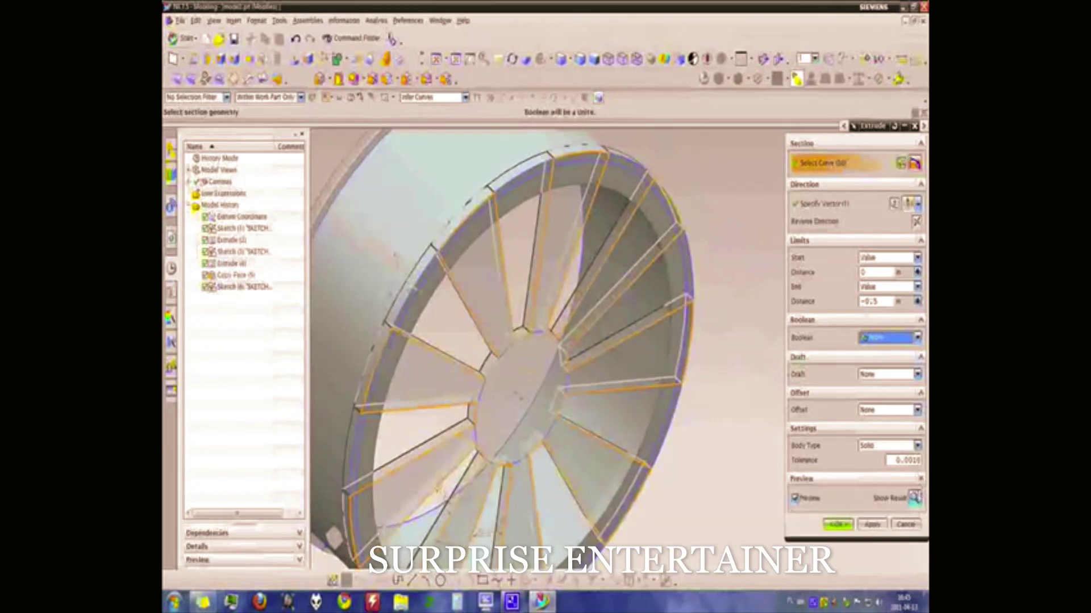
click(914, 498)
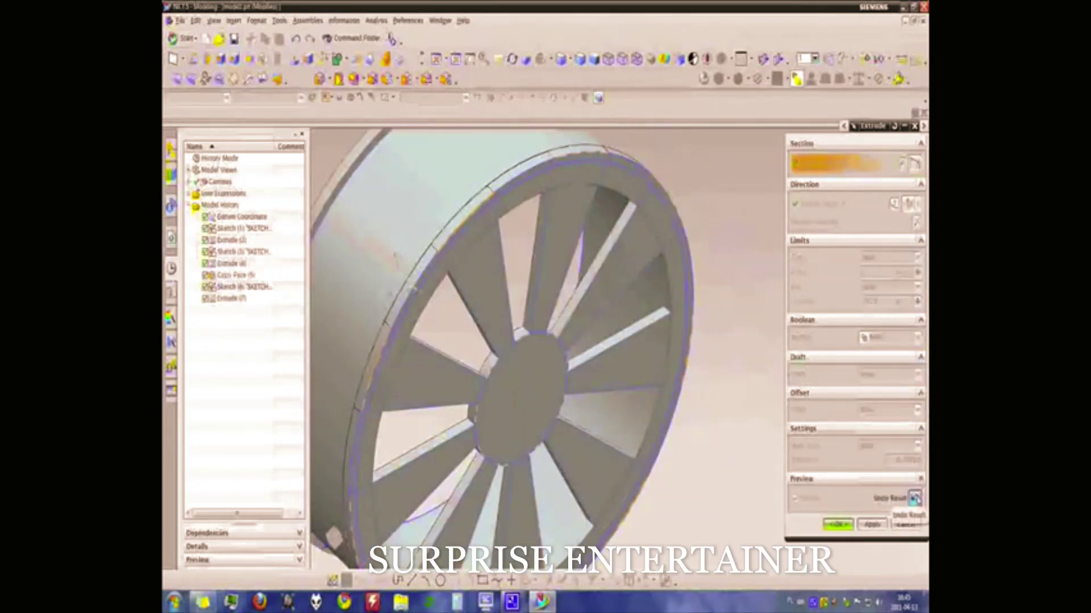
Step: Inspect the wedge spokes and accept the extrusion as Extrude (7)
middle_drag(729, 307, 735, 281)
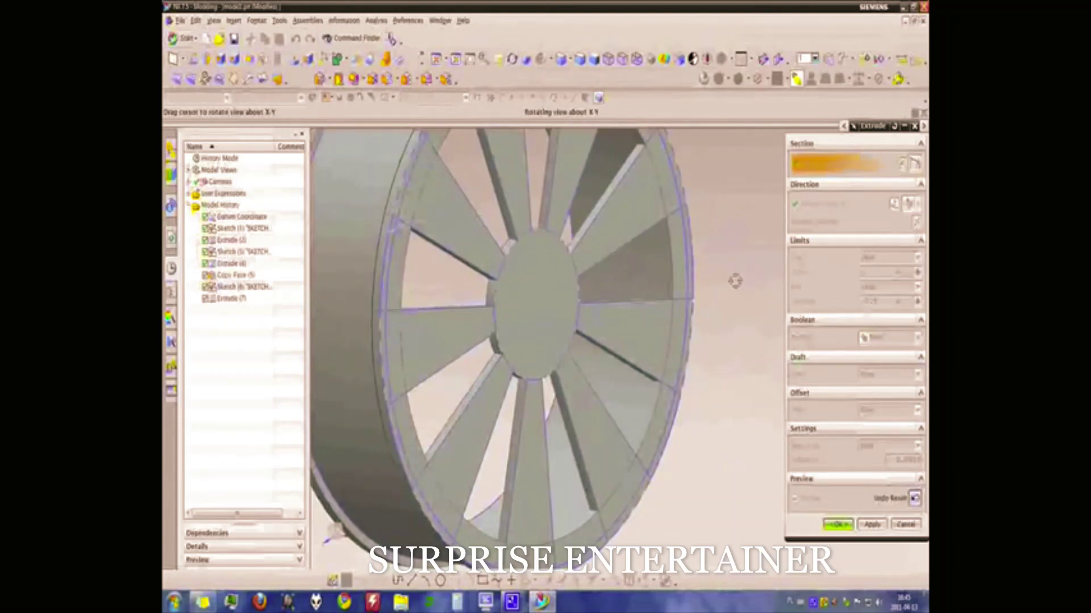
middle_drag(735, 281, 735, 280)
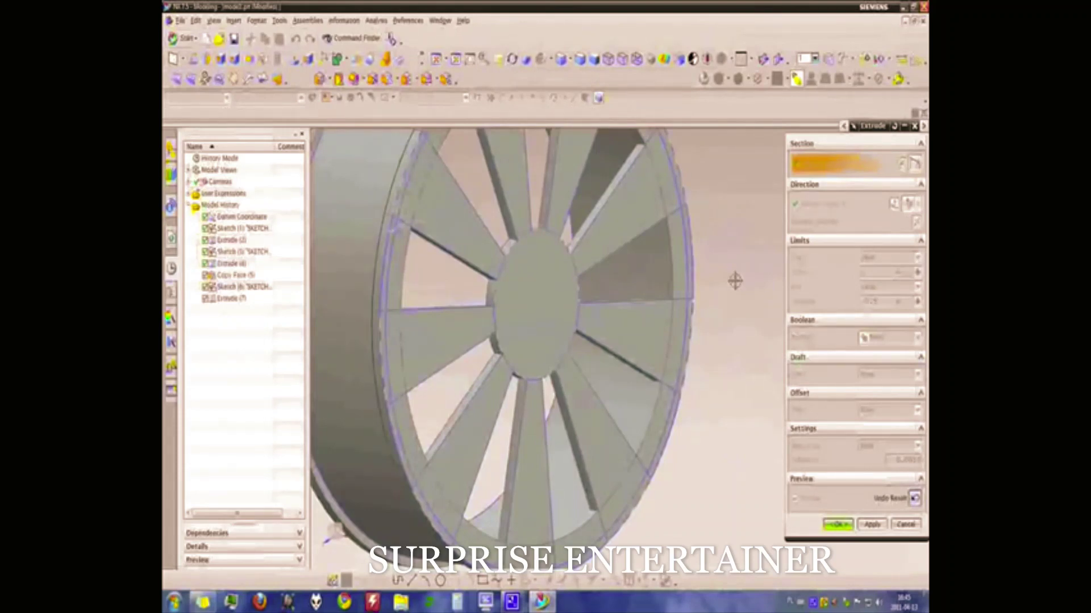
click(837, 524)
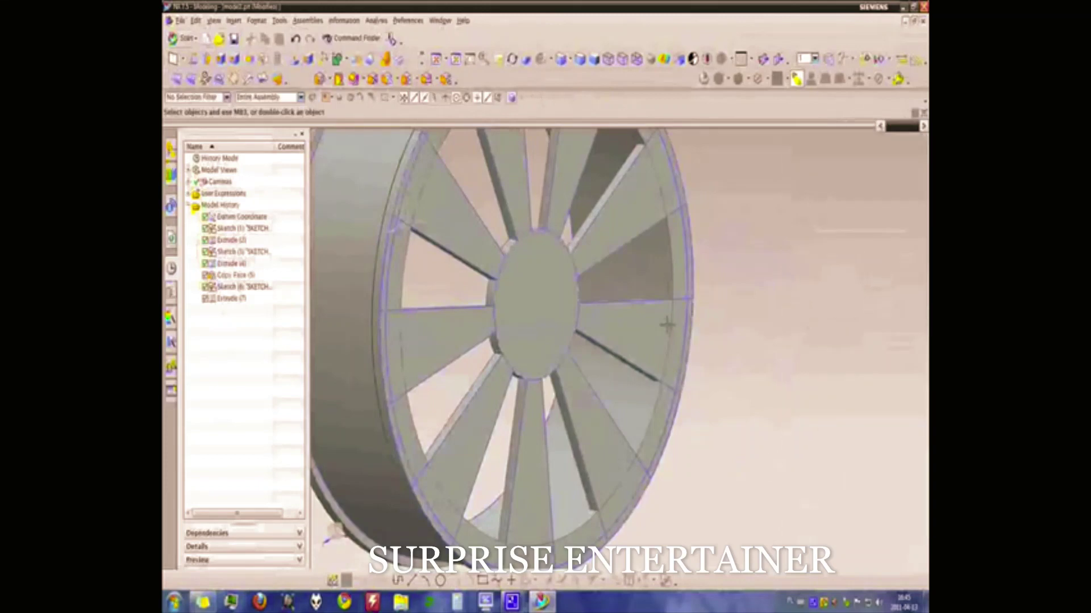
Step: Create Sketch (8) on the wheel's front face, viewed straight on
click(234, 21)
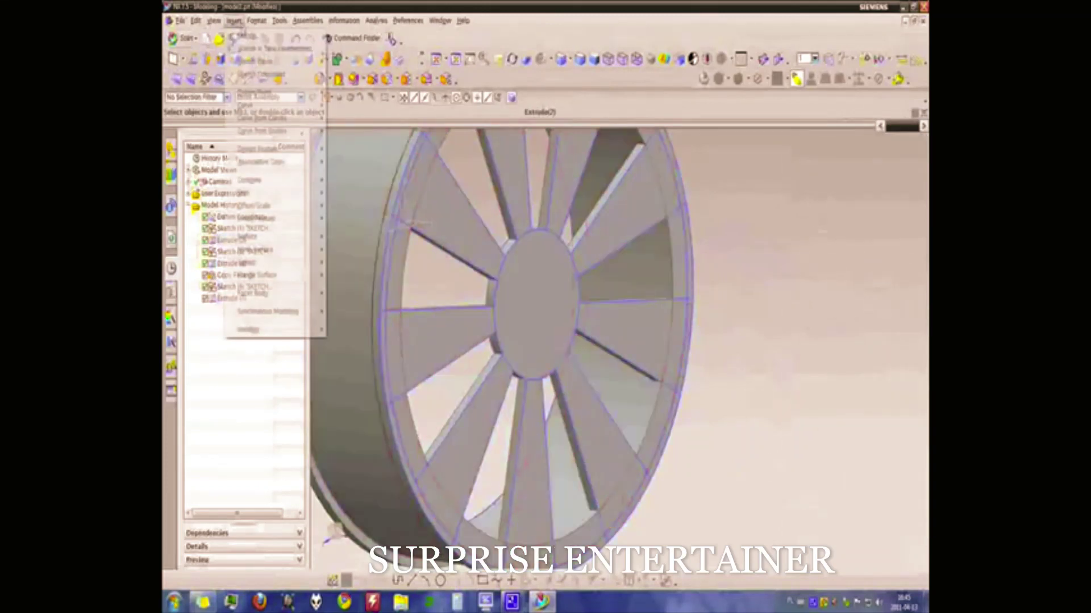
click(251, 48)
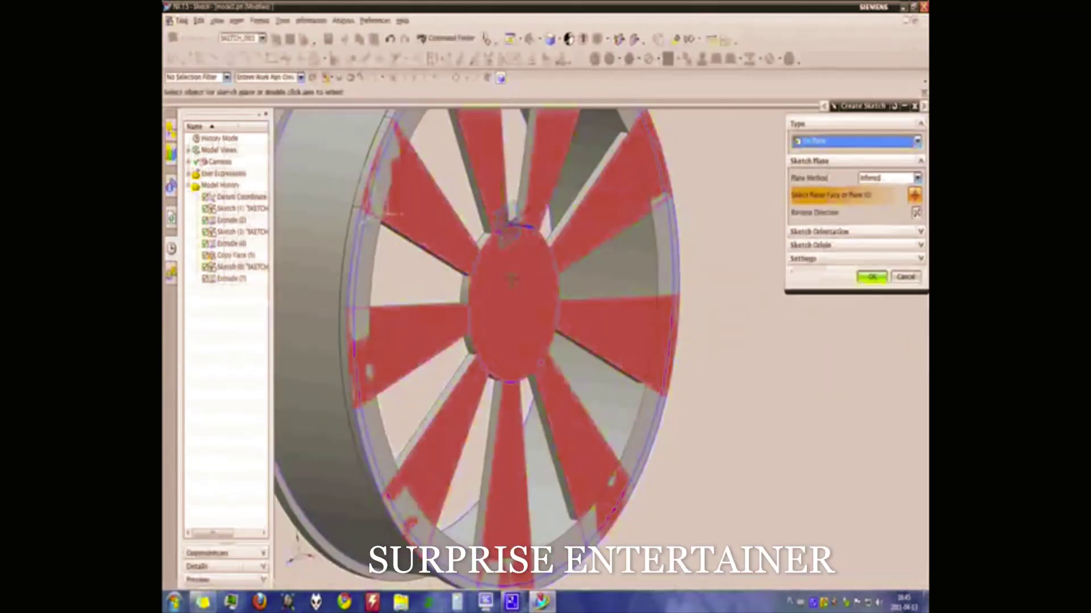
click(511, 278)
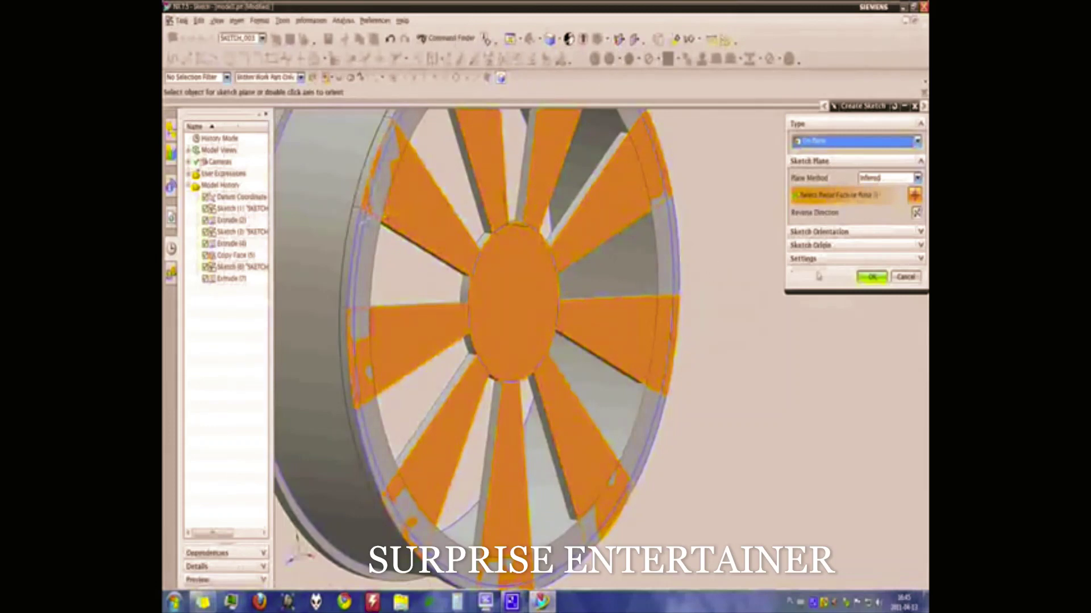
click(871, 277)
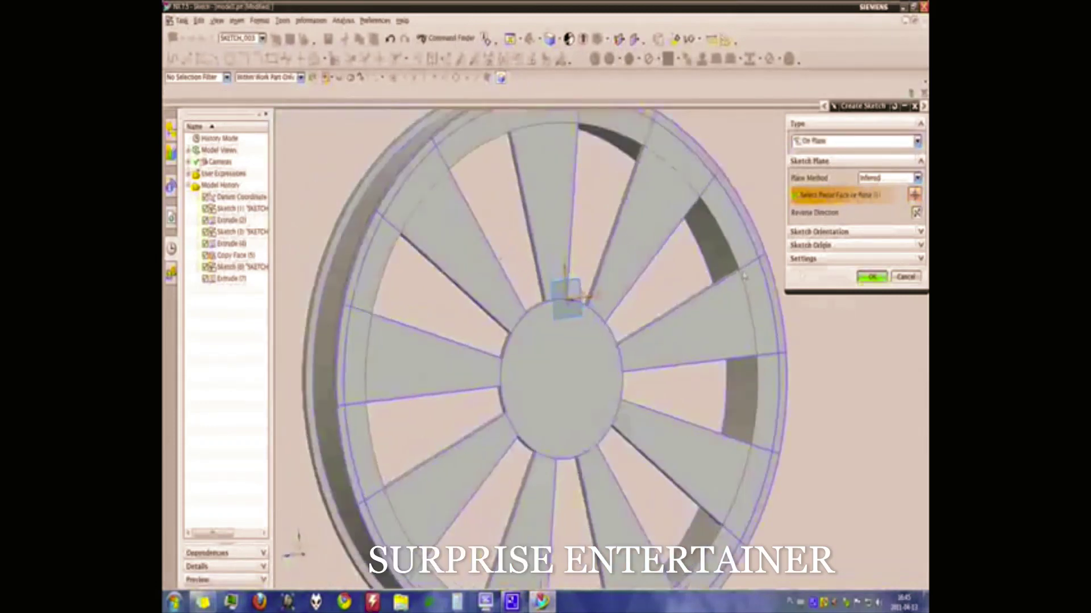
key(o)
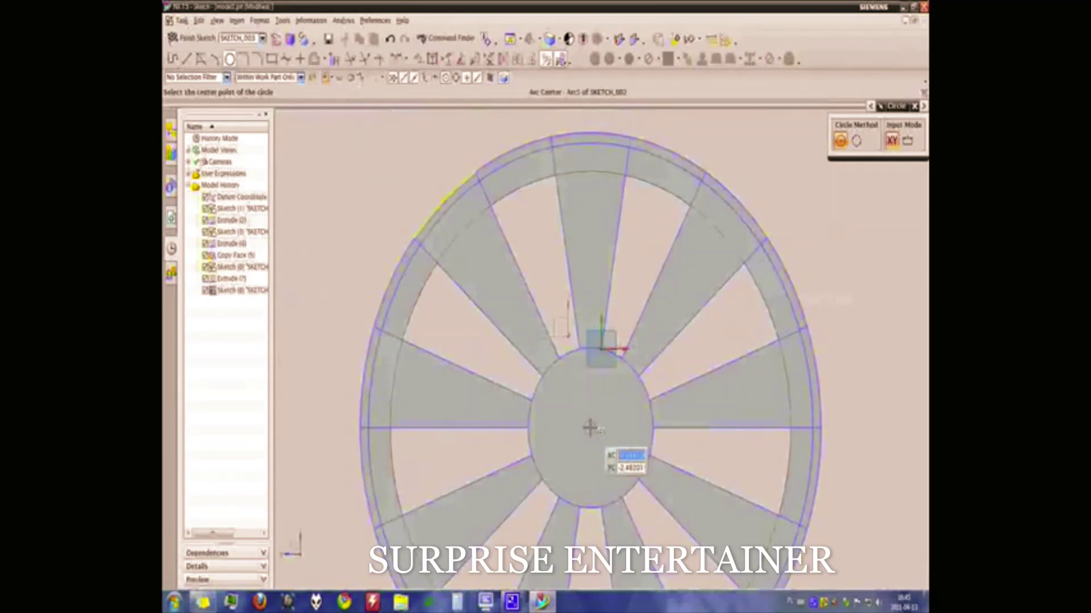
Step: Draw a hub-sized circle on the hub arc centre and finish Sketch (8)
click(590, 429)
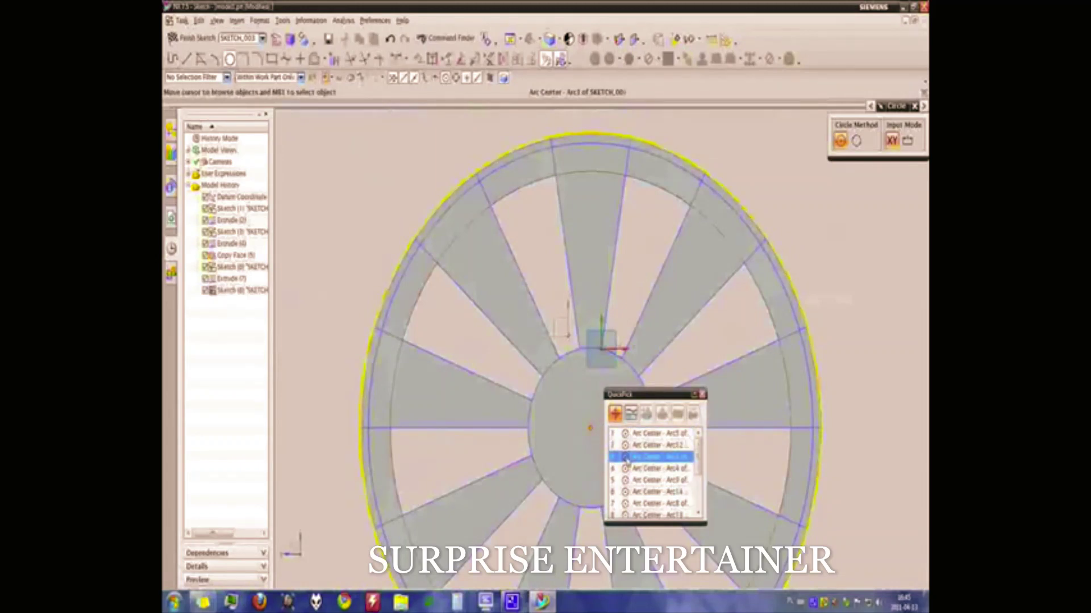
click(627, 459)
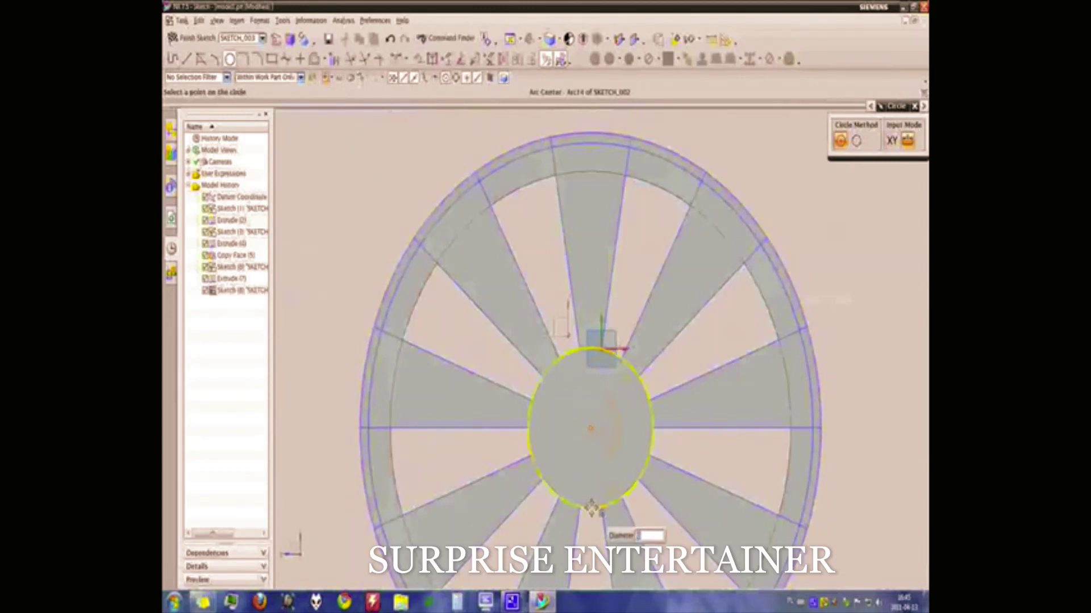
click(591, 508)
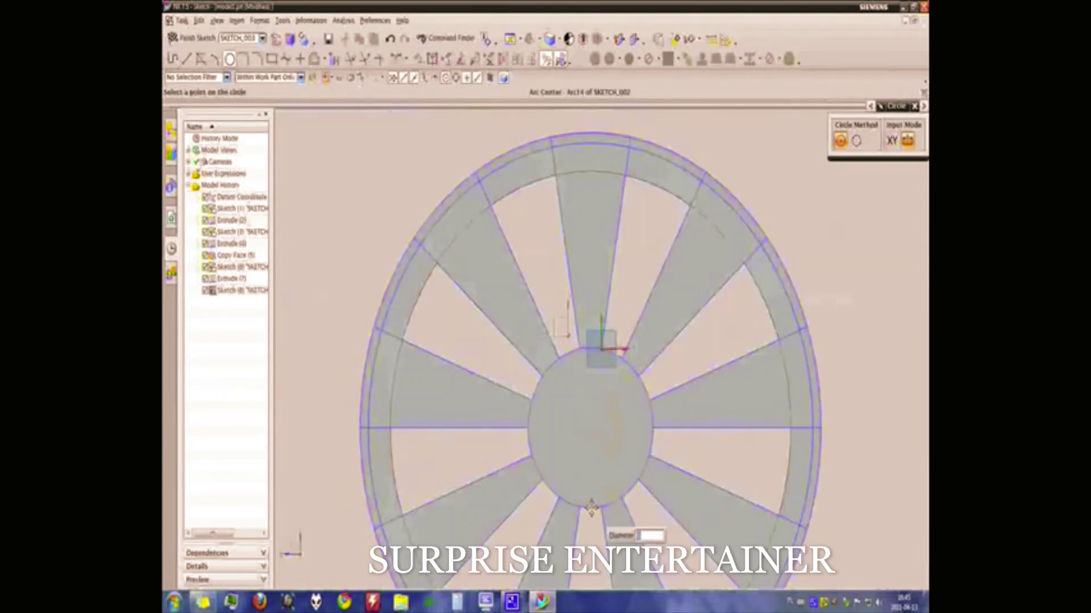
click(590, 426)
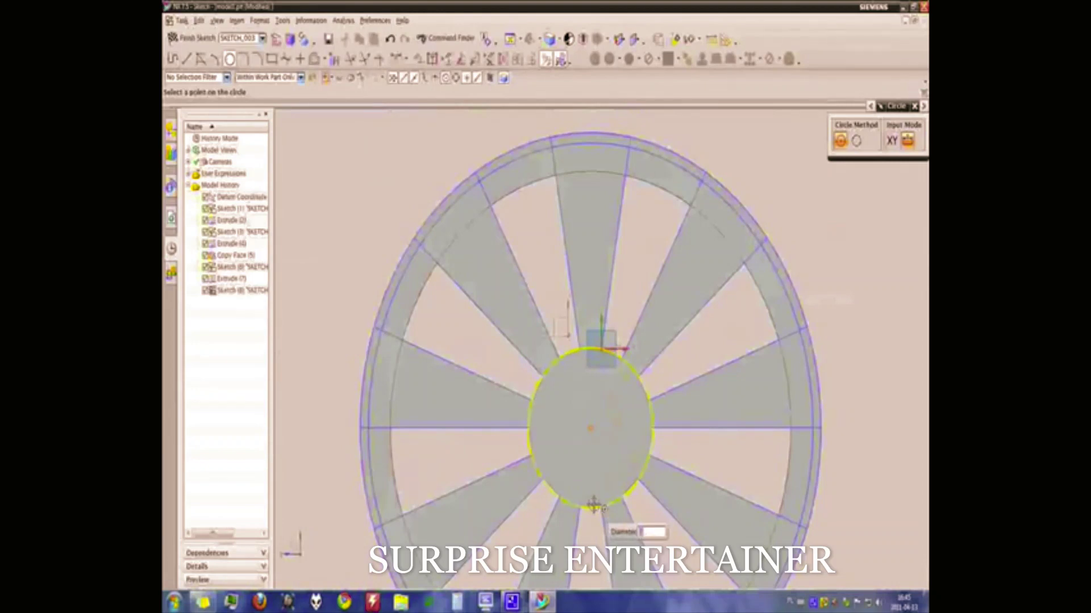
click(593, 505)
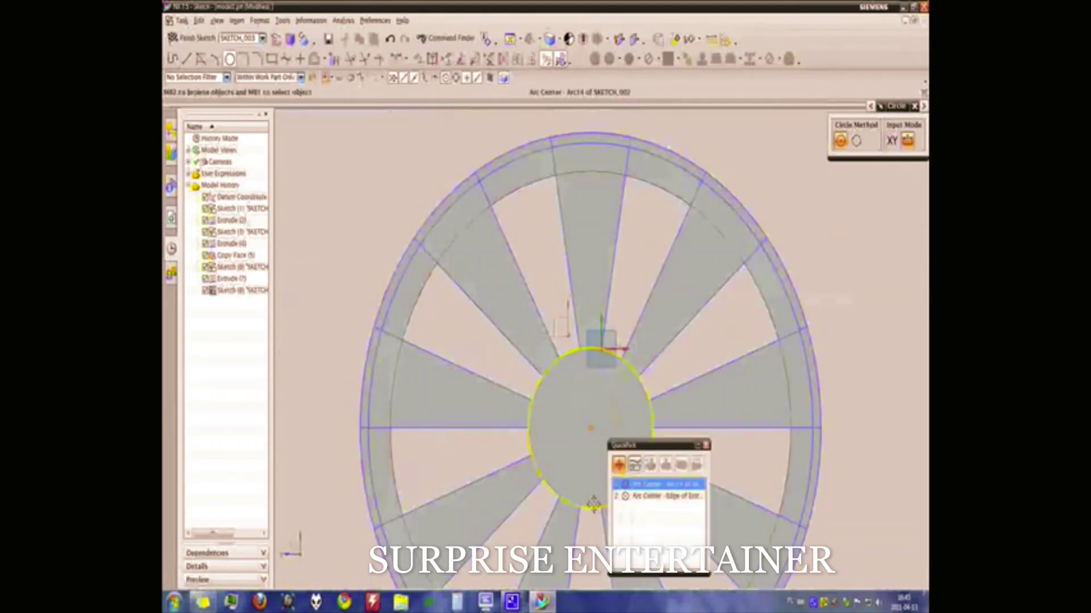
click(635, 484)
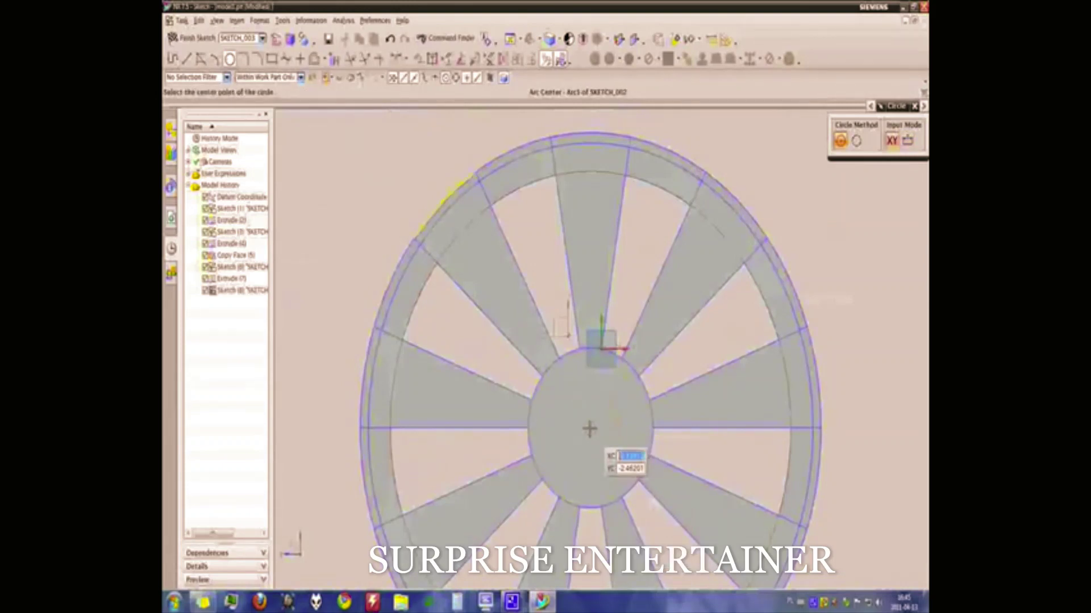
click(589, 429)
key(BackSpace)
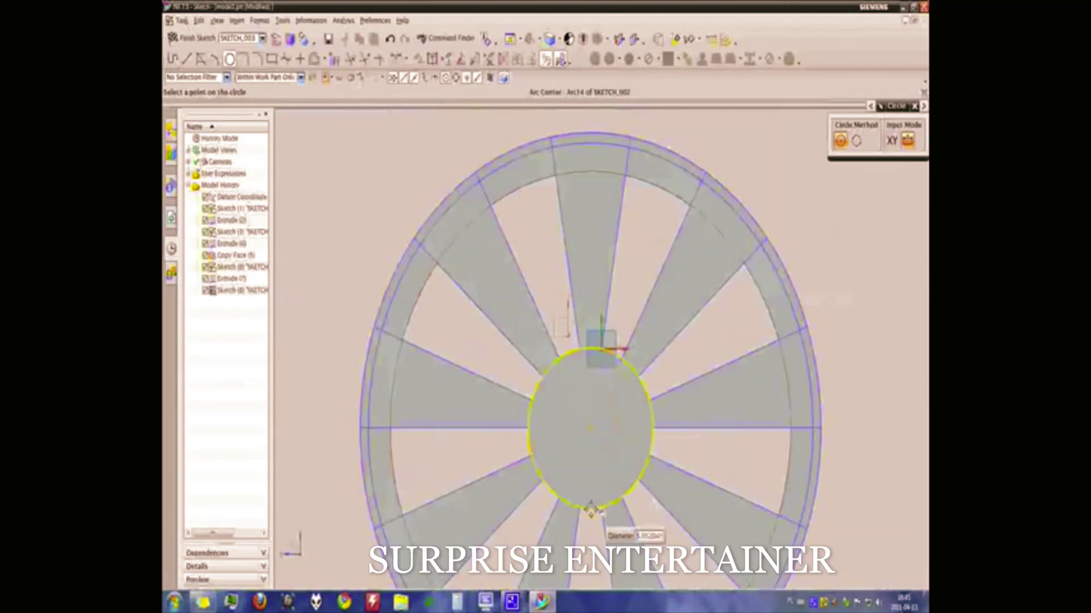
click(590, 510)
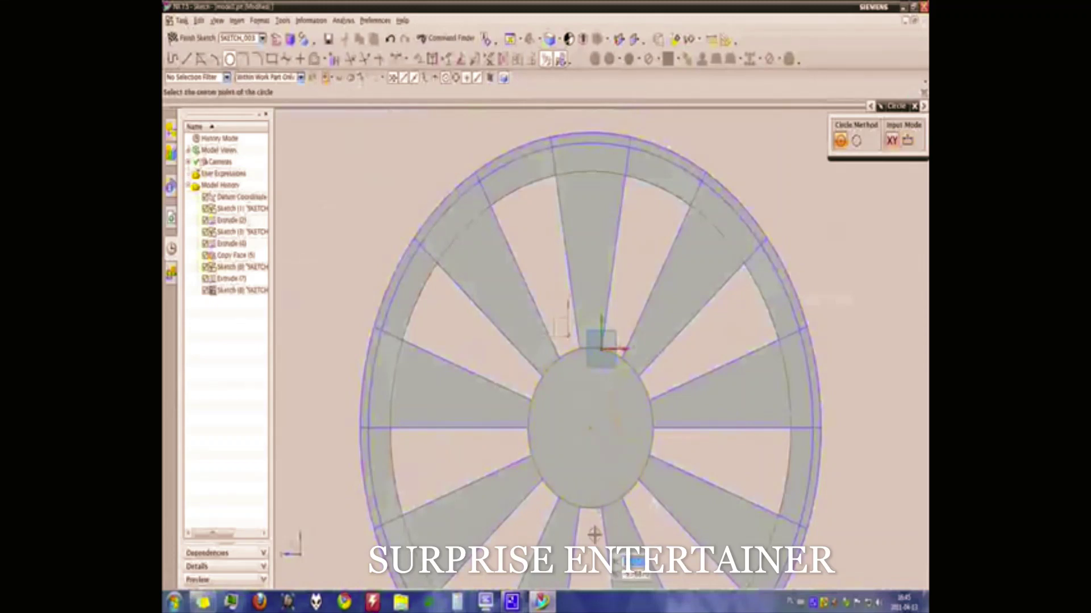
key(Escape)
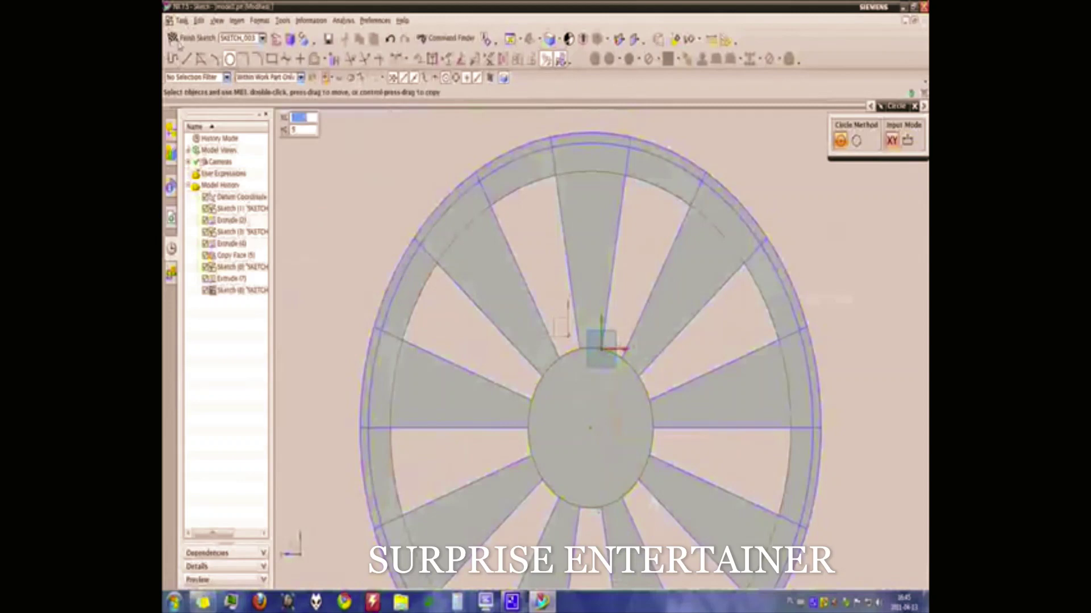
click(180, 45)
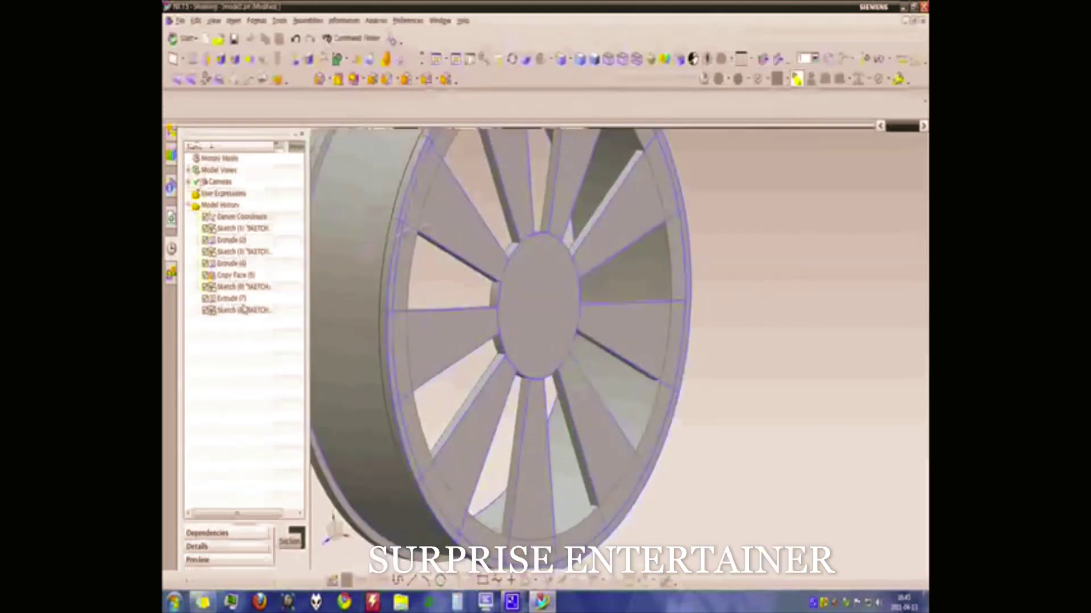
Step: Extrude Sketch (8) -0.5 with Boolean Subtract, cutting the hub opening as Extrude (9)
click(239, 313)
key(x)
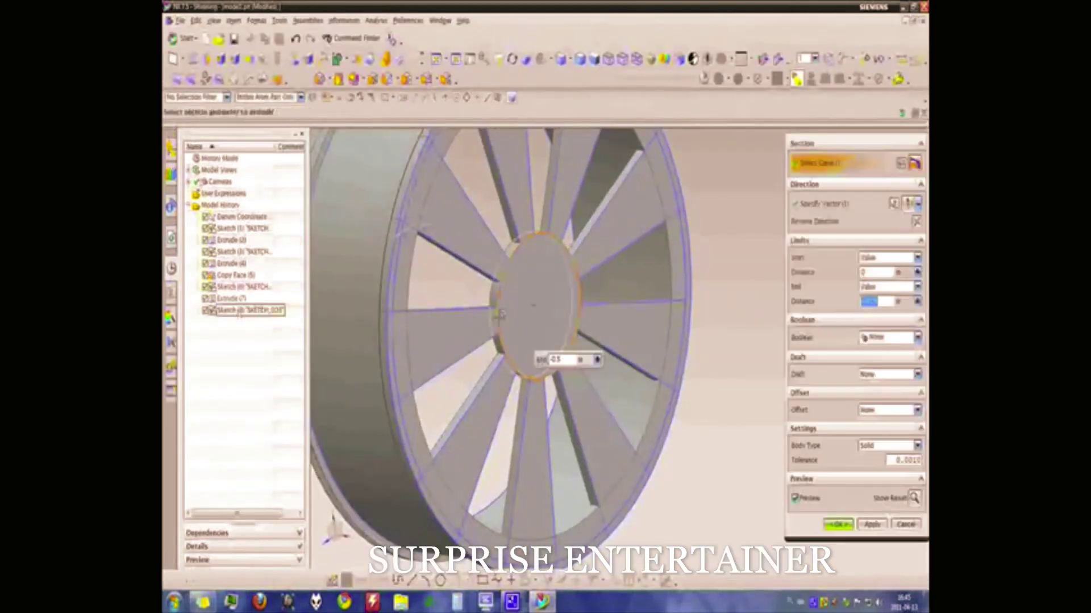
click(886, 337)
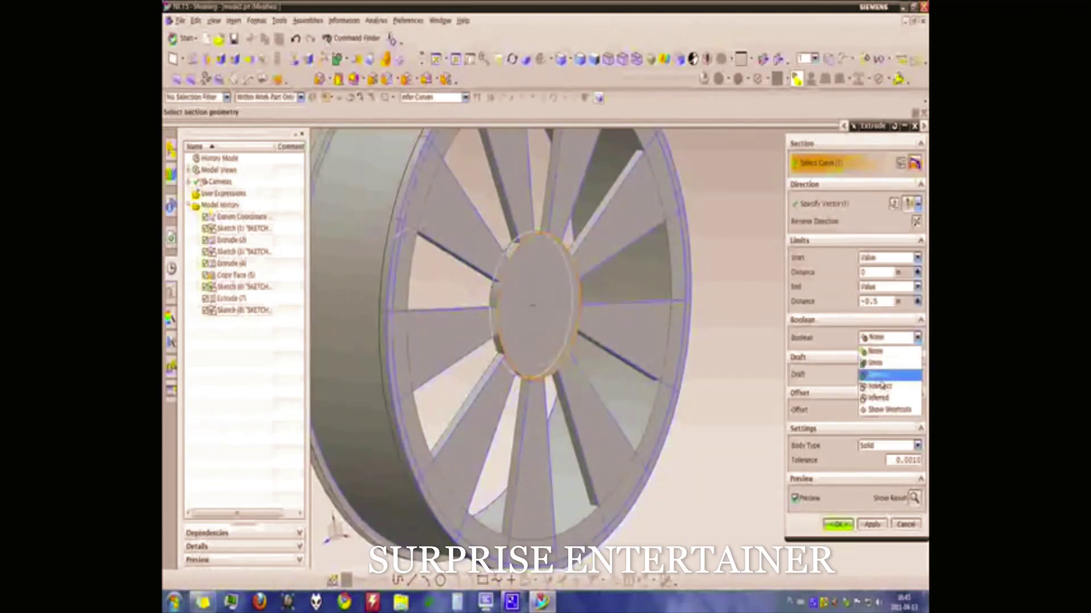
click(881, 378)
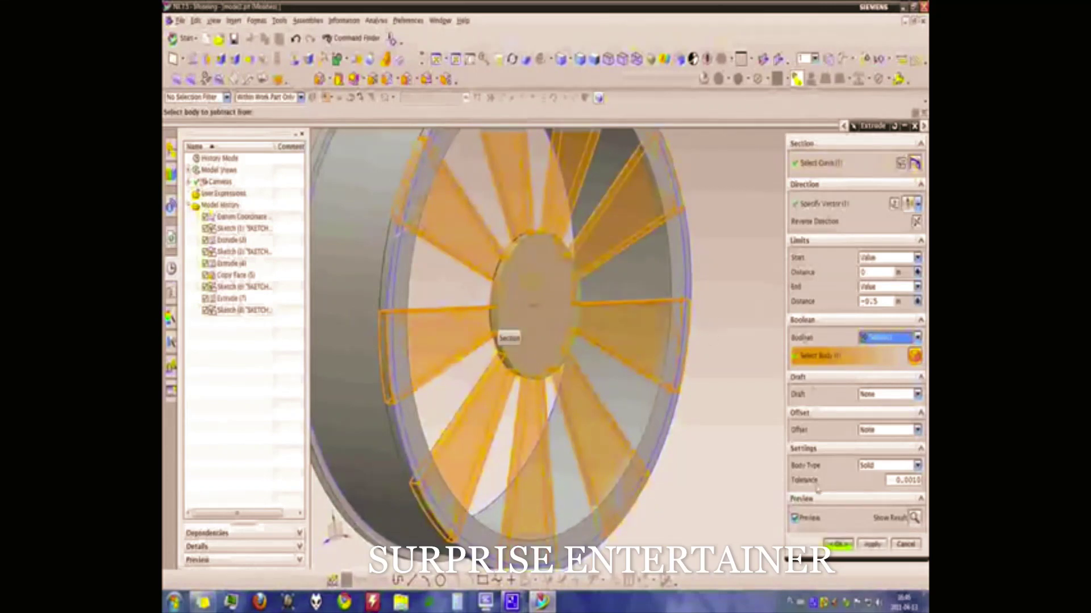
click(838, 544)
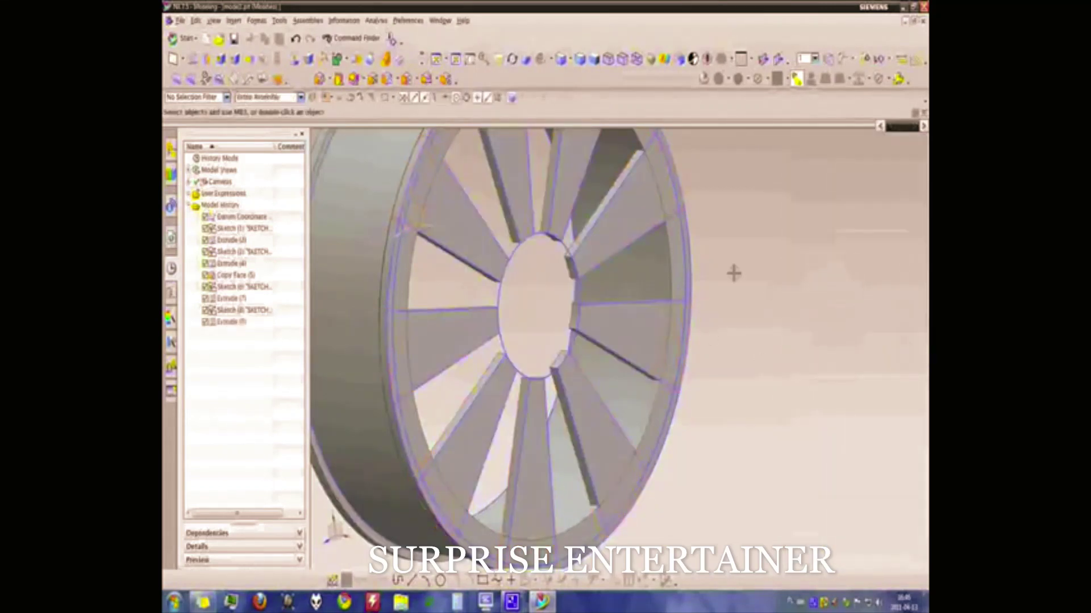
middle_drag(731, 250, 718, 254)
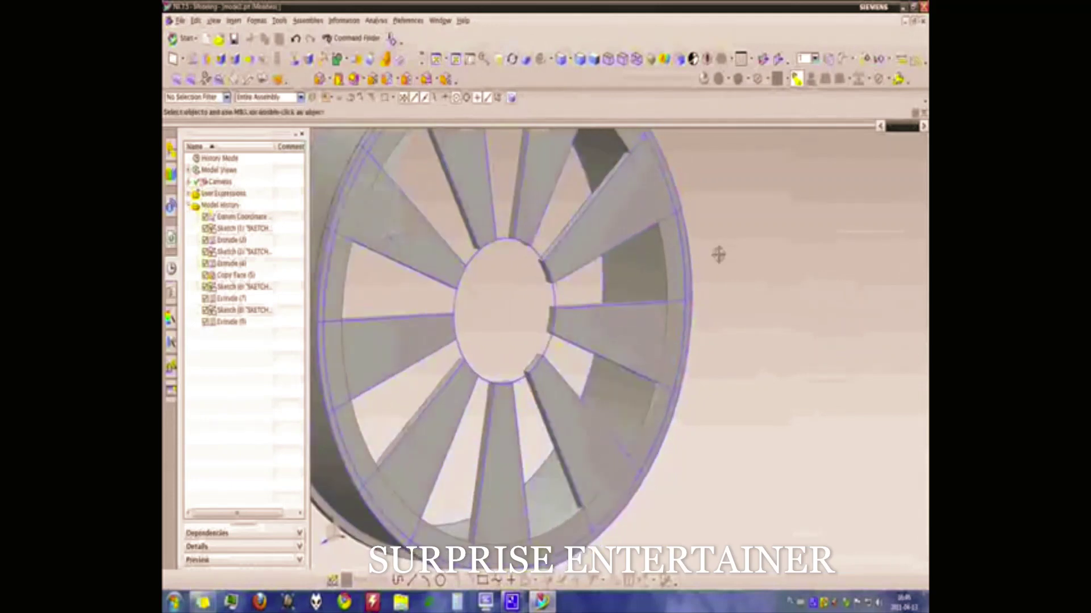
click(171, 268)
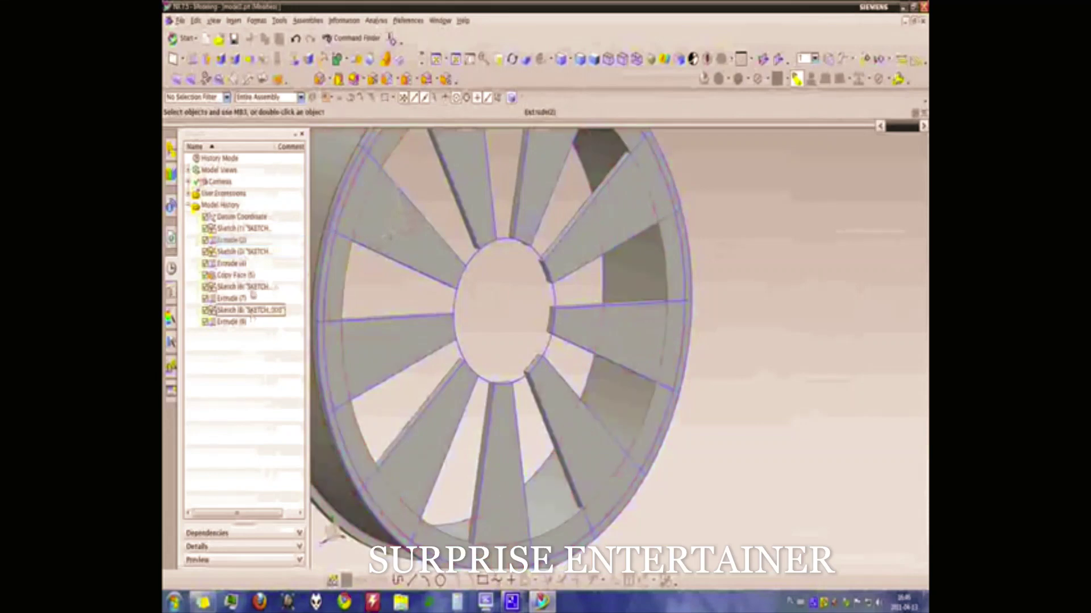
Step: Start a new sketch on the wheel face and orient the view to it
click(233, 21)
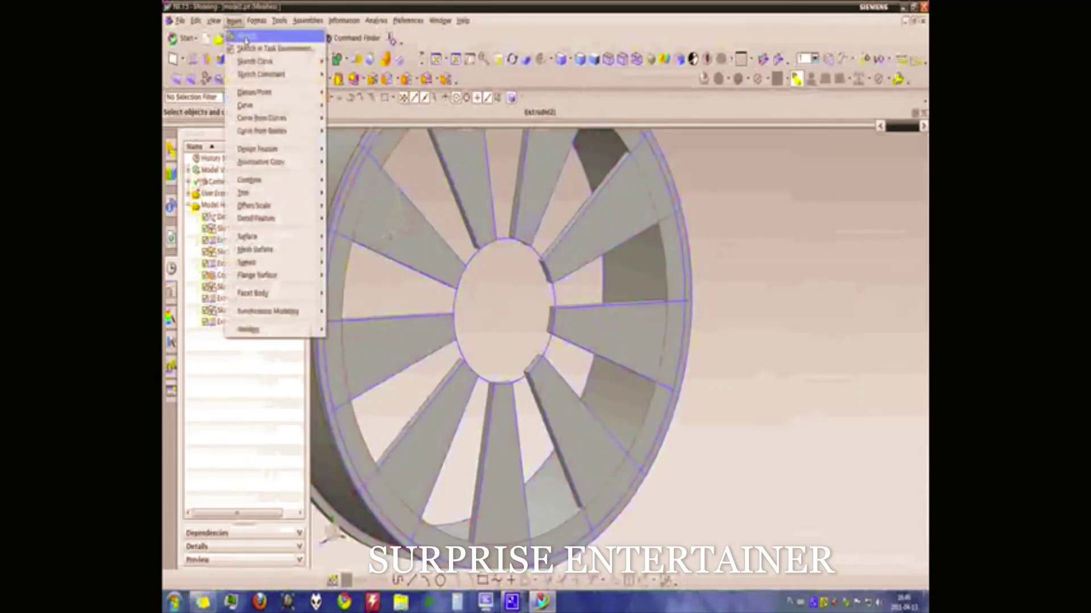
click(246, 50)
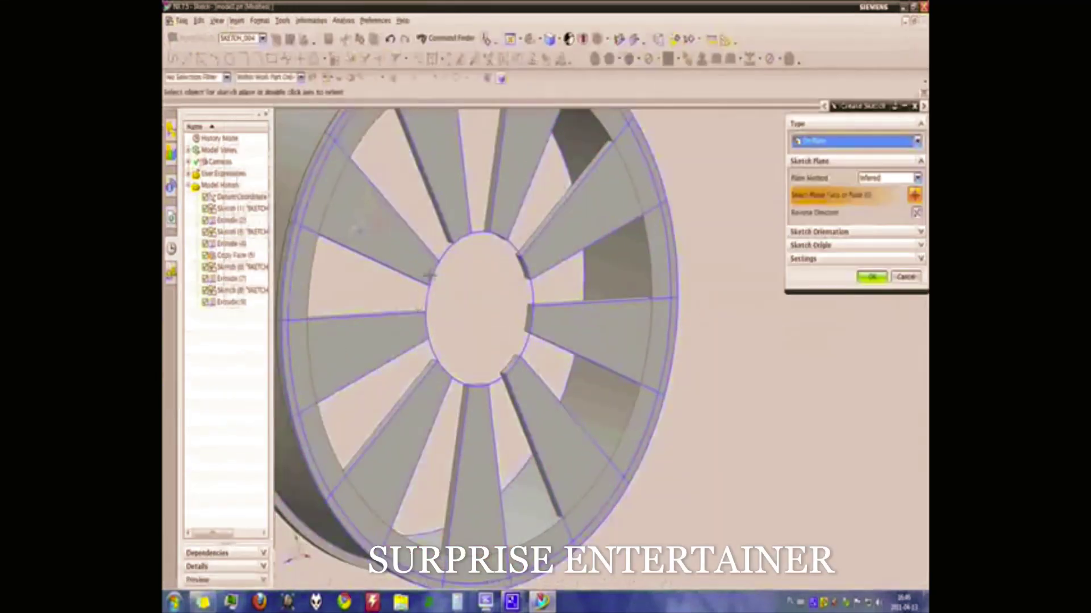
click(434, 281)
click(872, 277)
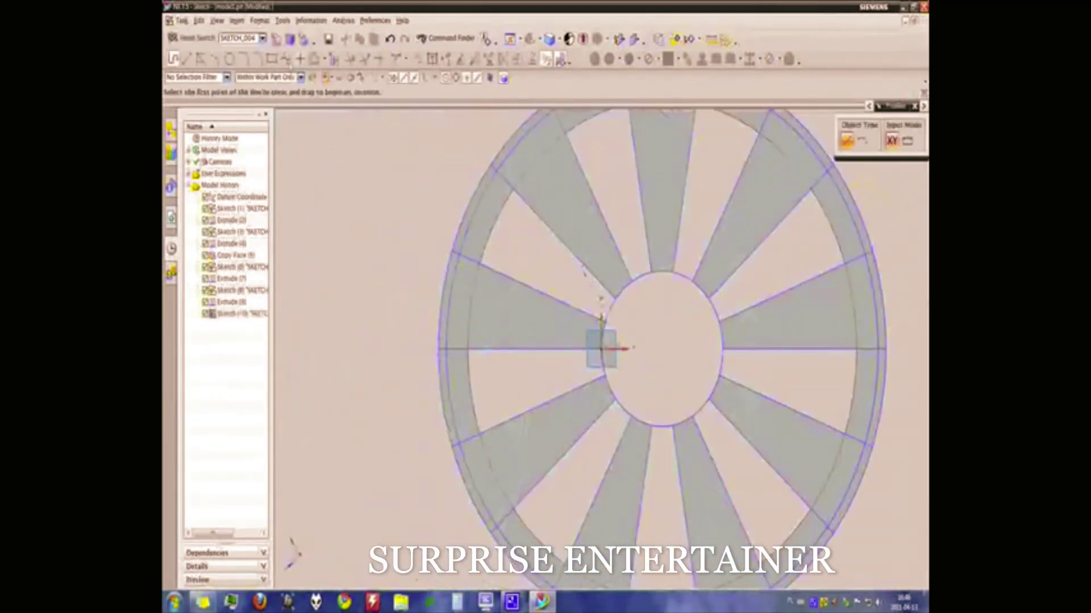
Step: Draw a circle centred on the hub opening, sized to its edge, and finish the sketch
click(215, 58)
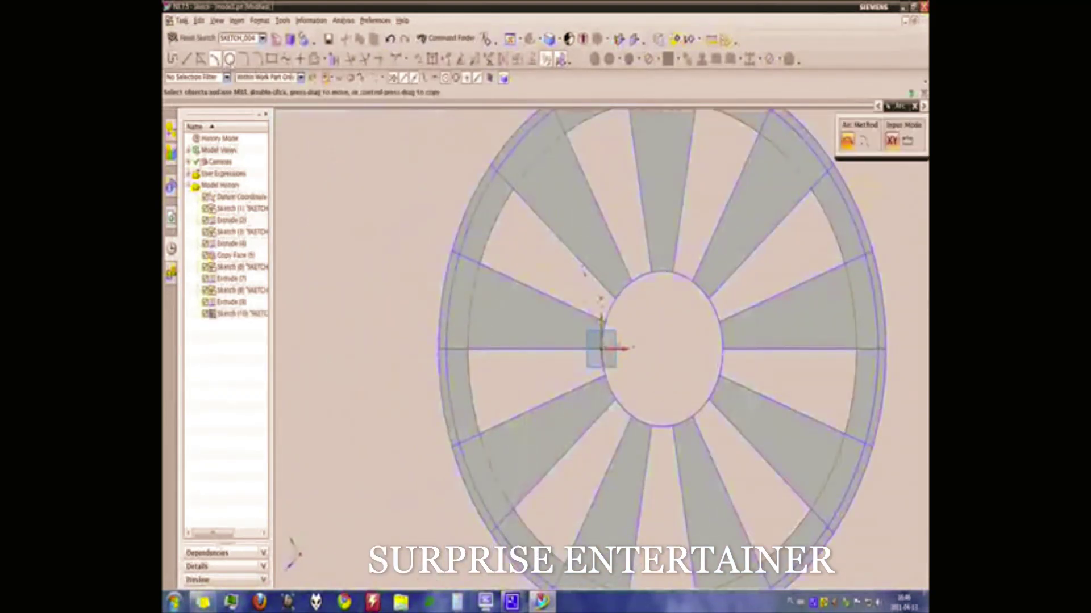
click(229, 59)
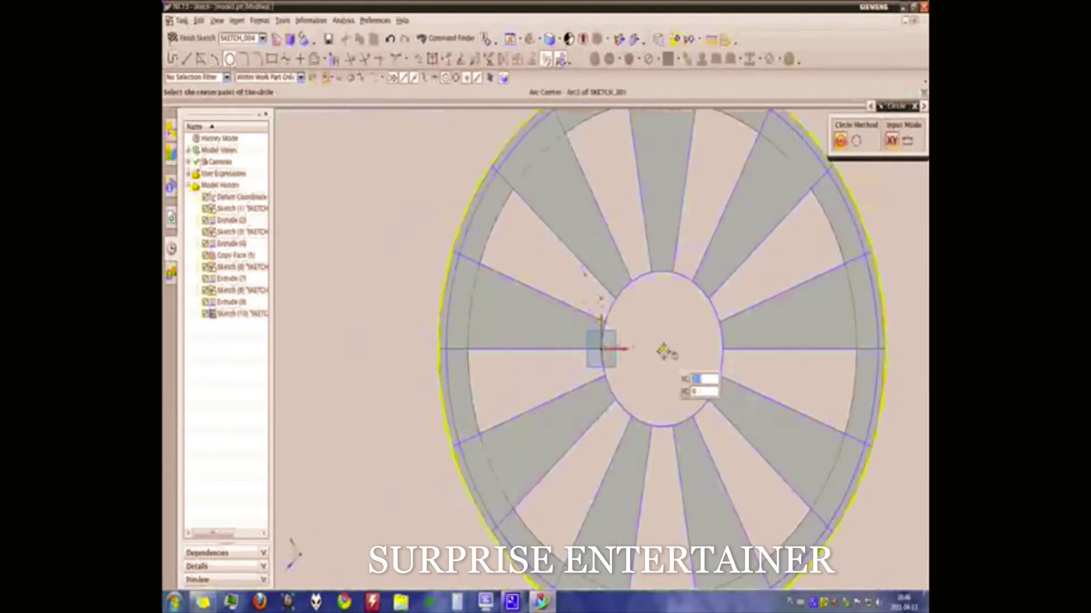
click(663, 351)
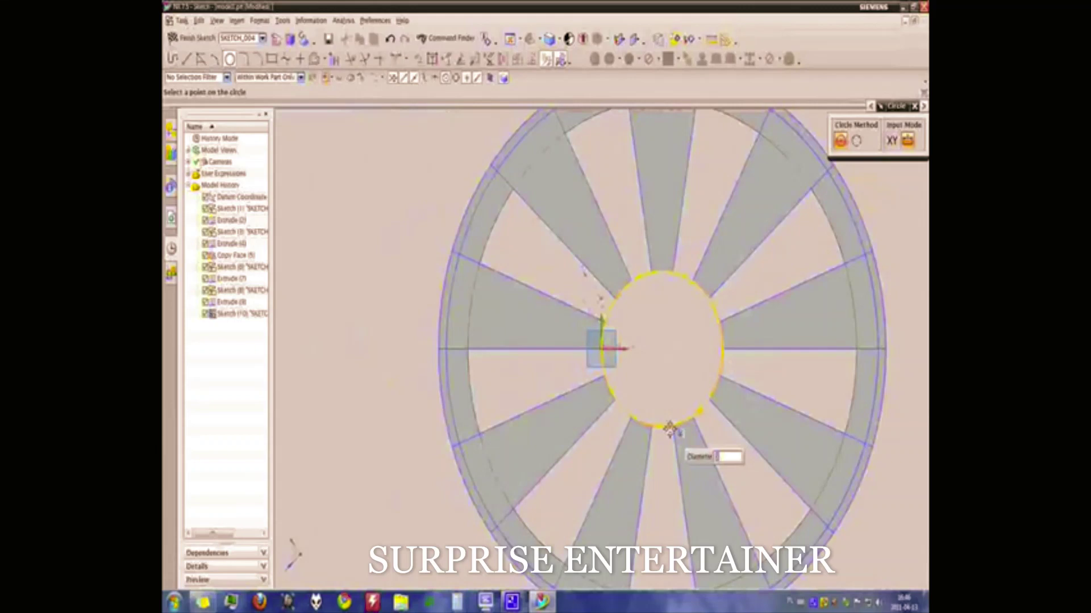
click(670, 430)
key(Escape)
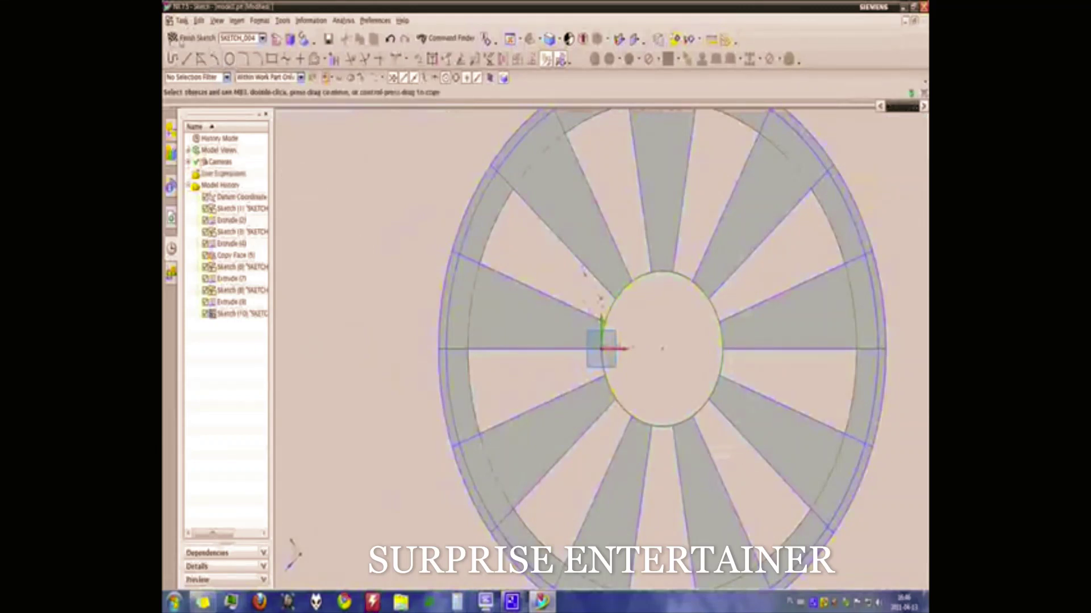
key(ctrl+q)
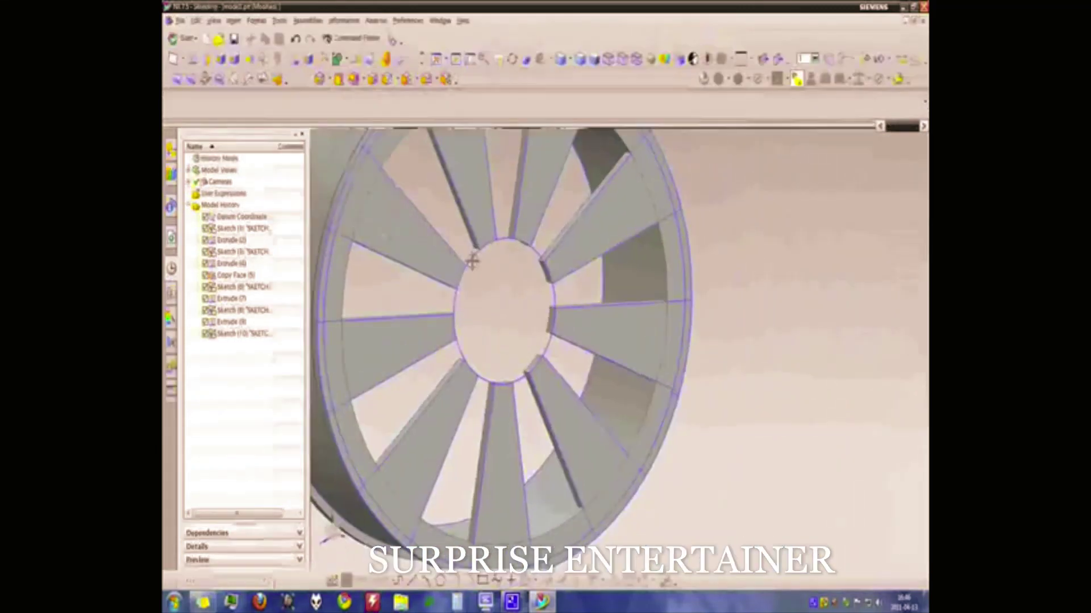
Step: Extrude the hub circle sketch to -0.5 in as a separate body with Boolean None
click(230, 240)
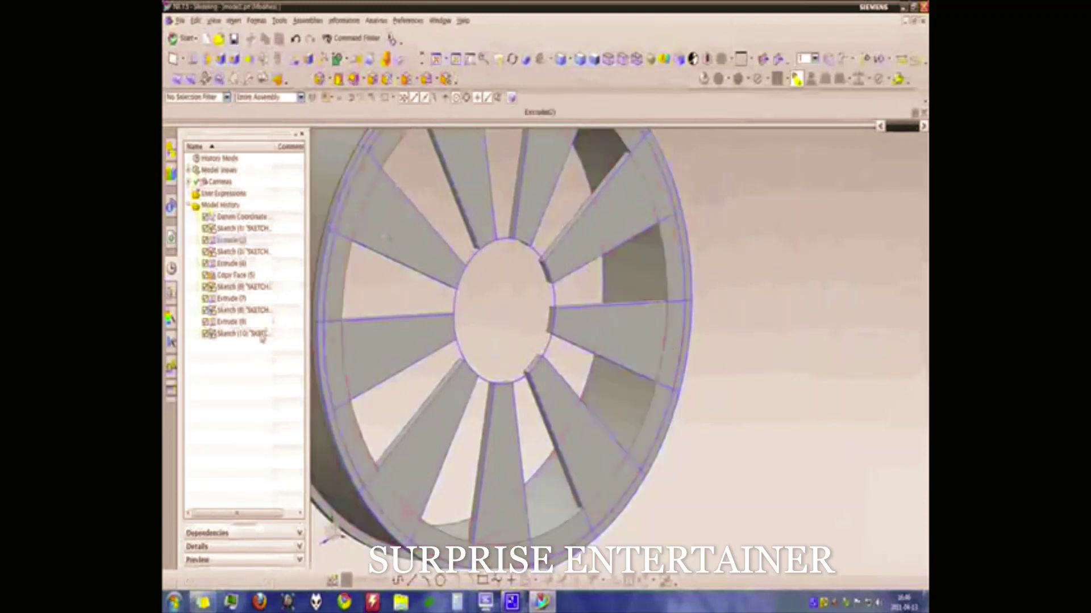
click(262, 335)
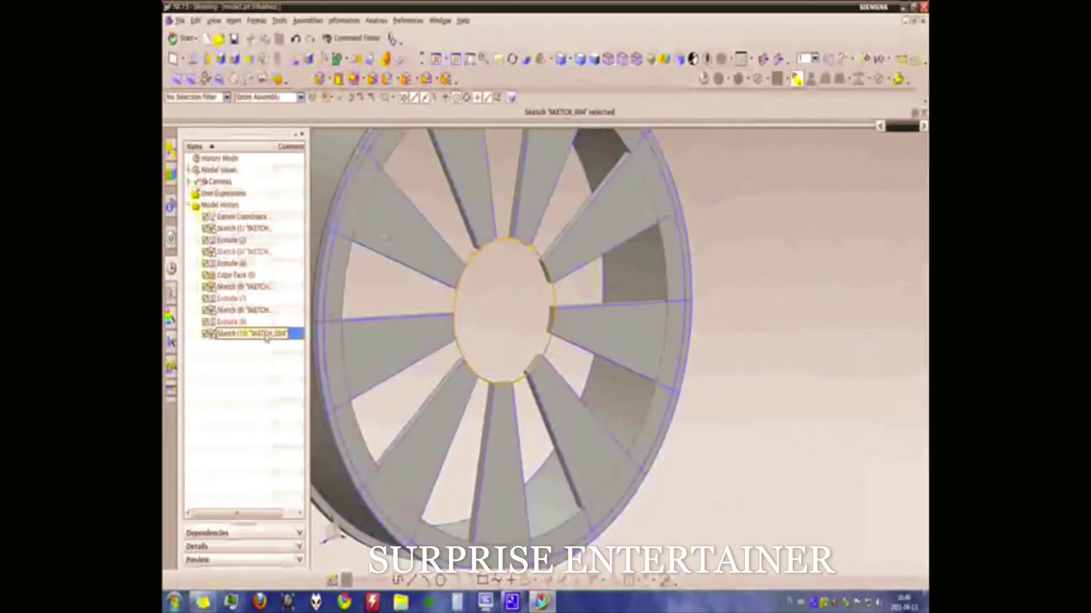
key(x)
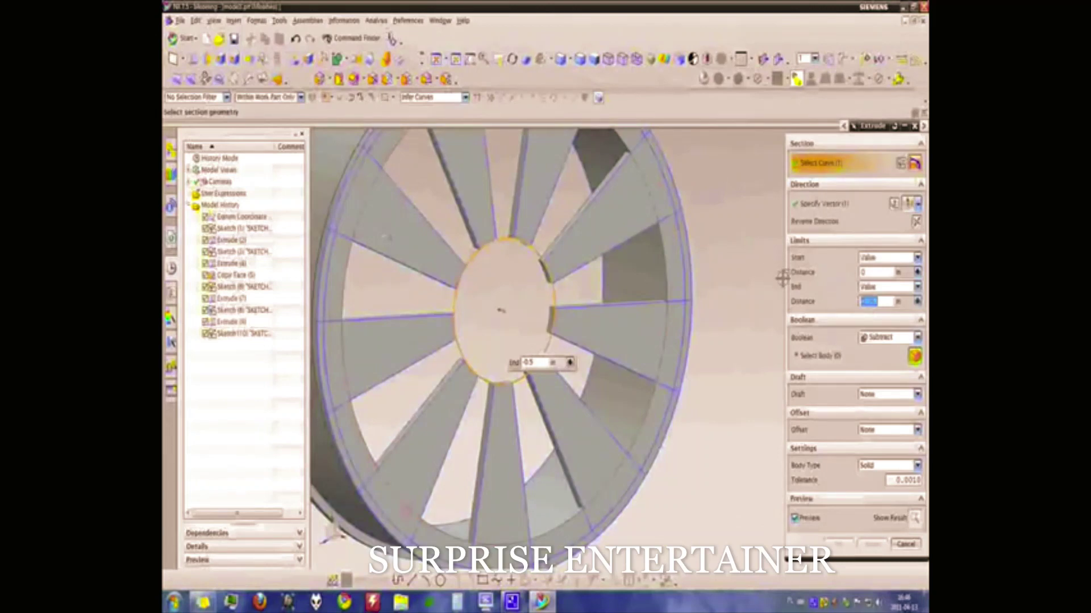
click(889, 337)
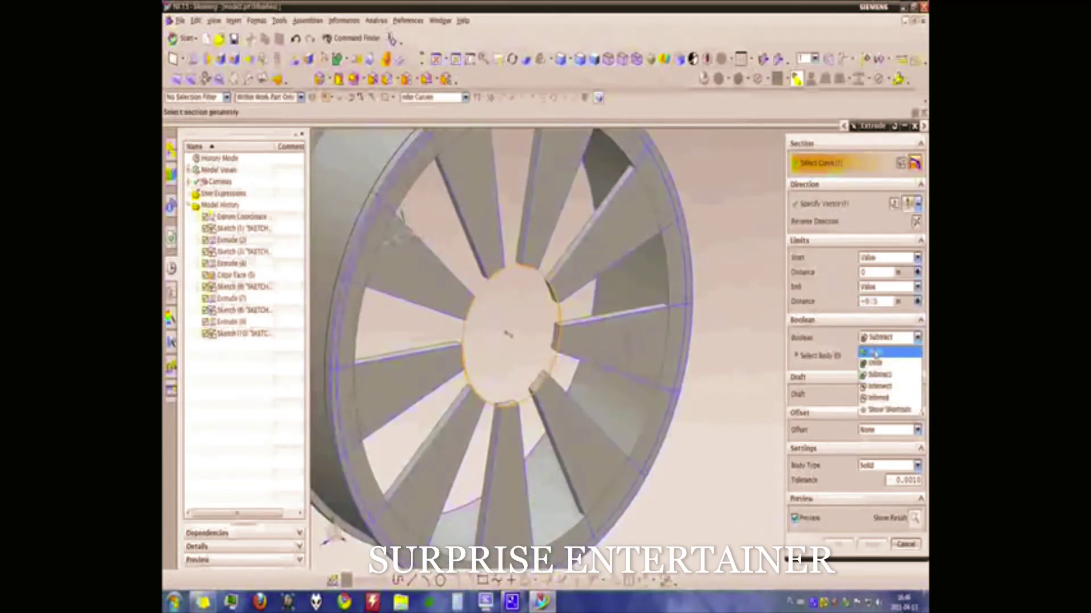
click(874, 353)
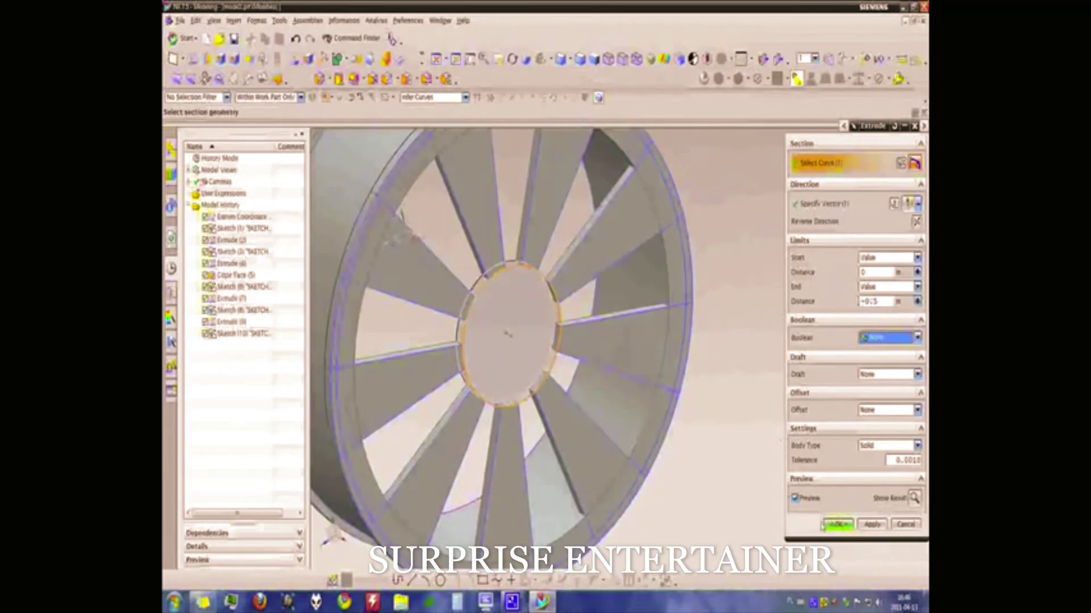
click(824, 525)
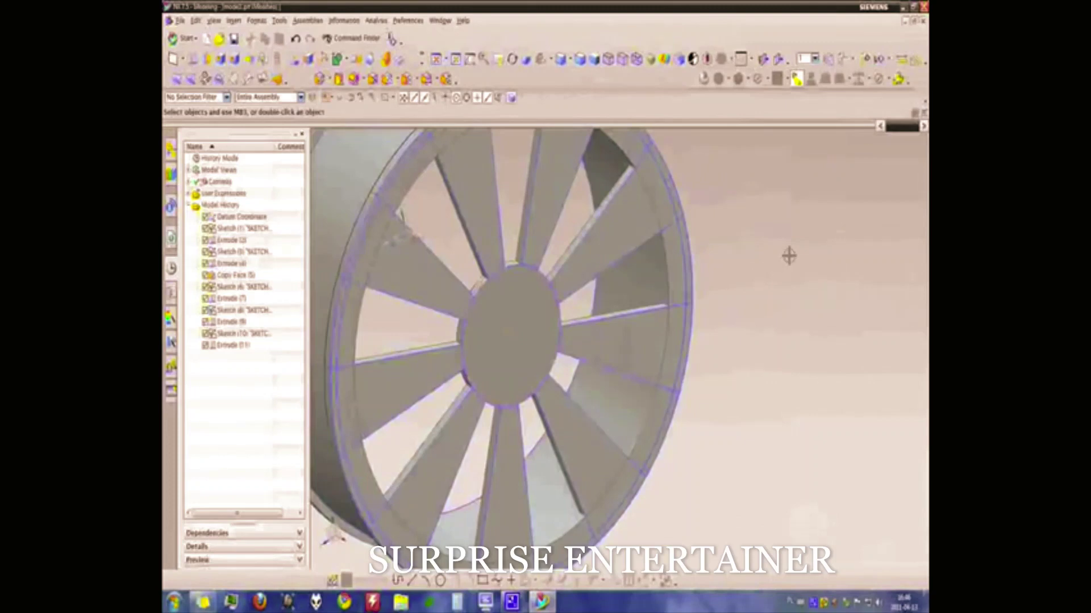
middle_drag(789, 256, 791, 240)
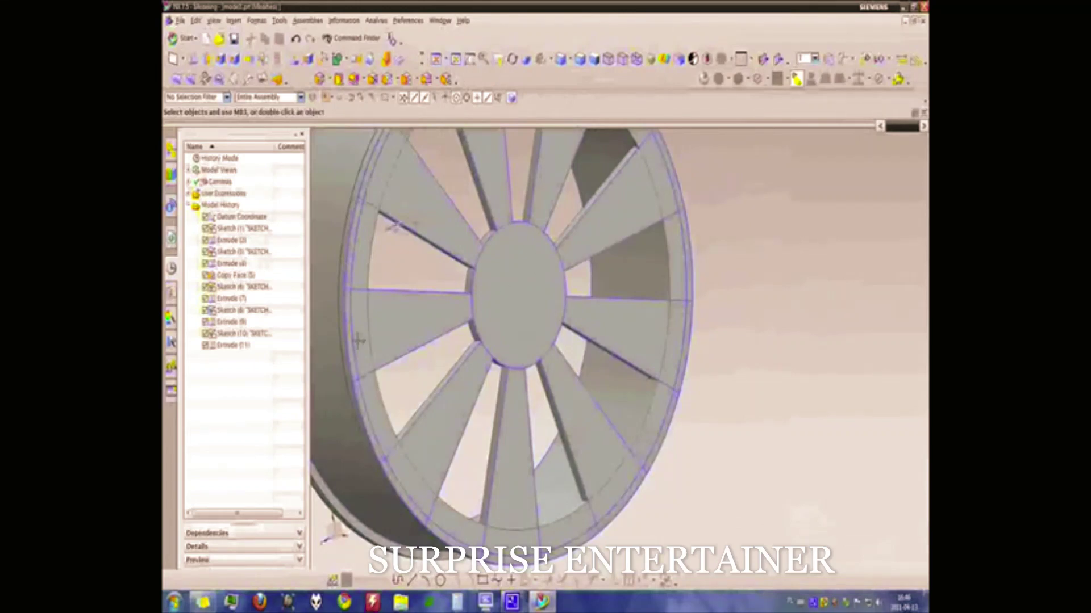
click(238, 345)
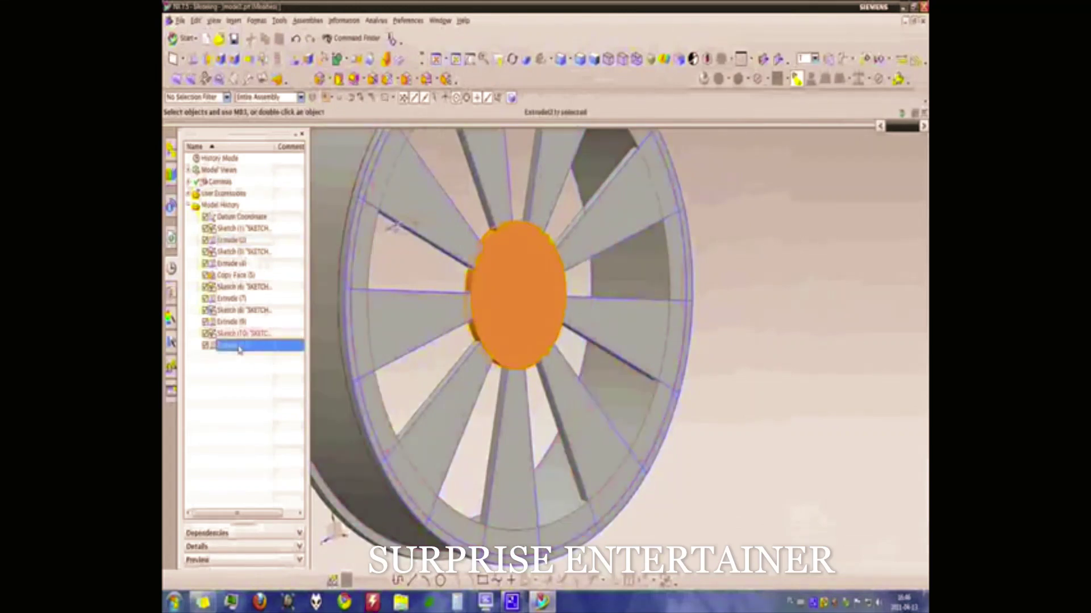
Step: Reopen Extrude (11) for editing, re-enter its end distance and preview the result
double_click(239, 347)
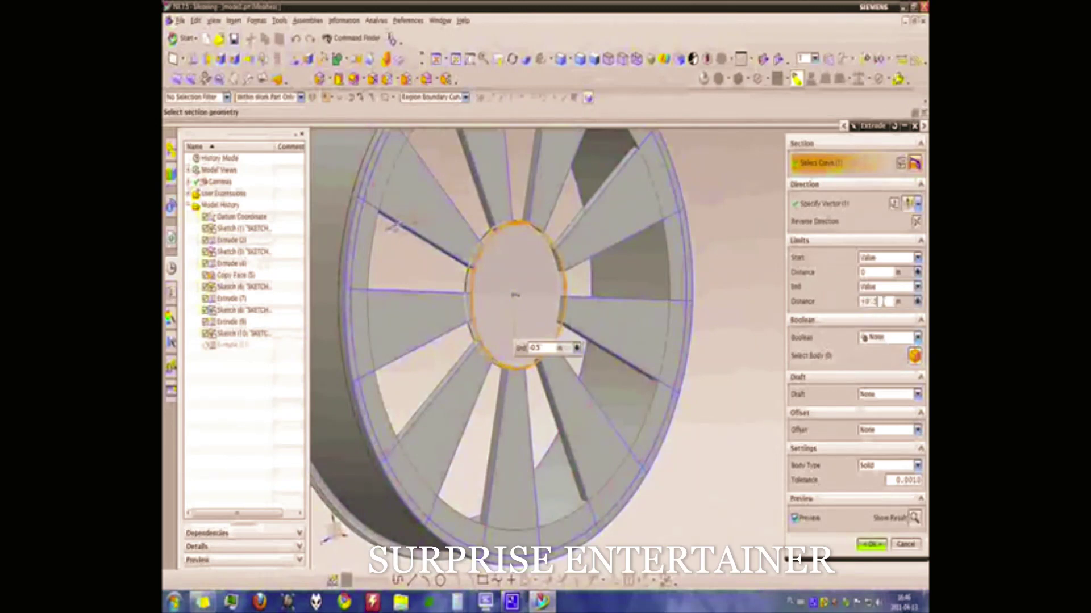
key(BackSpace)
key(BackSpace)
key(BackSpace)
key(BackSpace)
text(1)
key(Return)
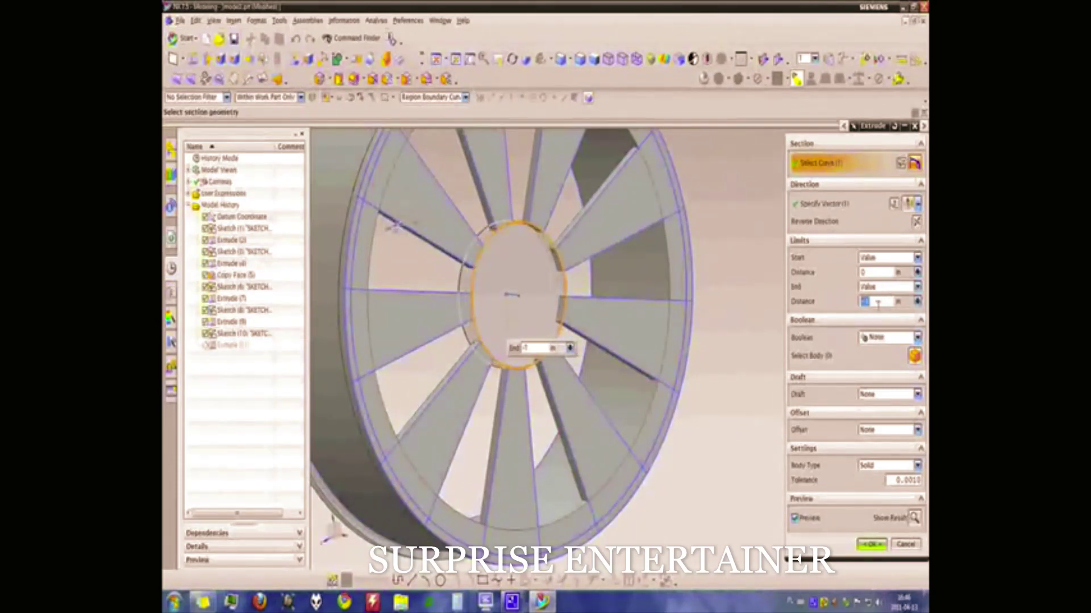
text(1)
key(Return)
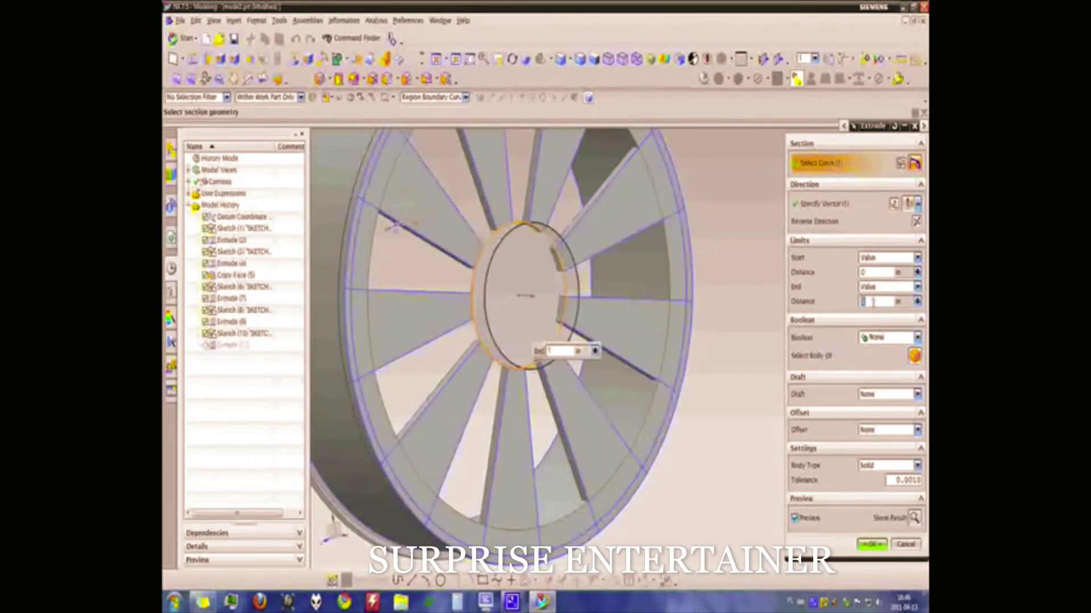
click(914, 518)
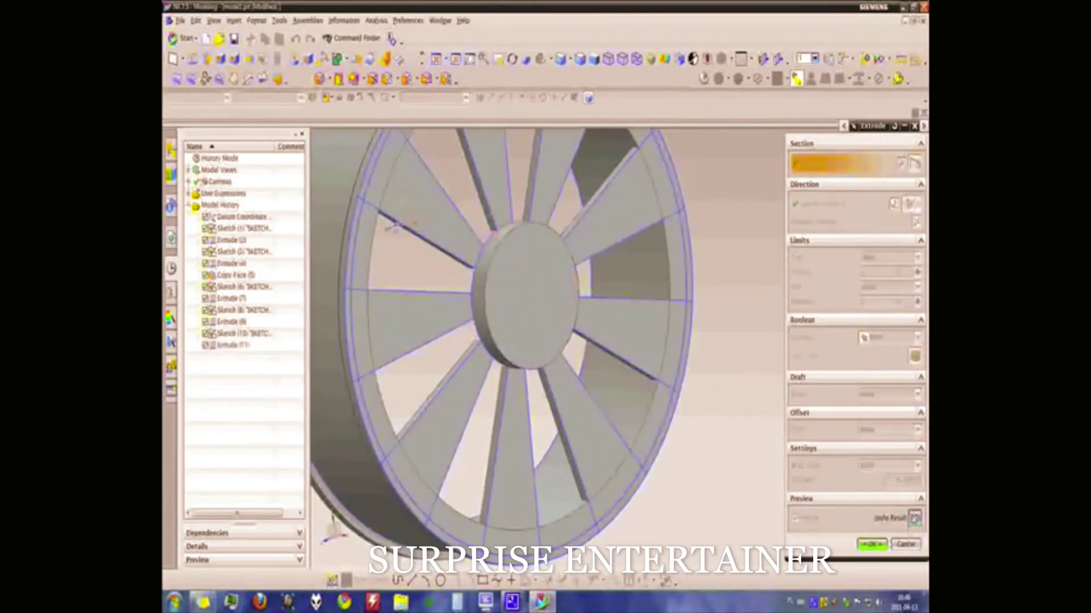
click(914, 517)
Step: Try end distances of 0.7 and then 0.6 for the hub extrusion
click(875, 301)
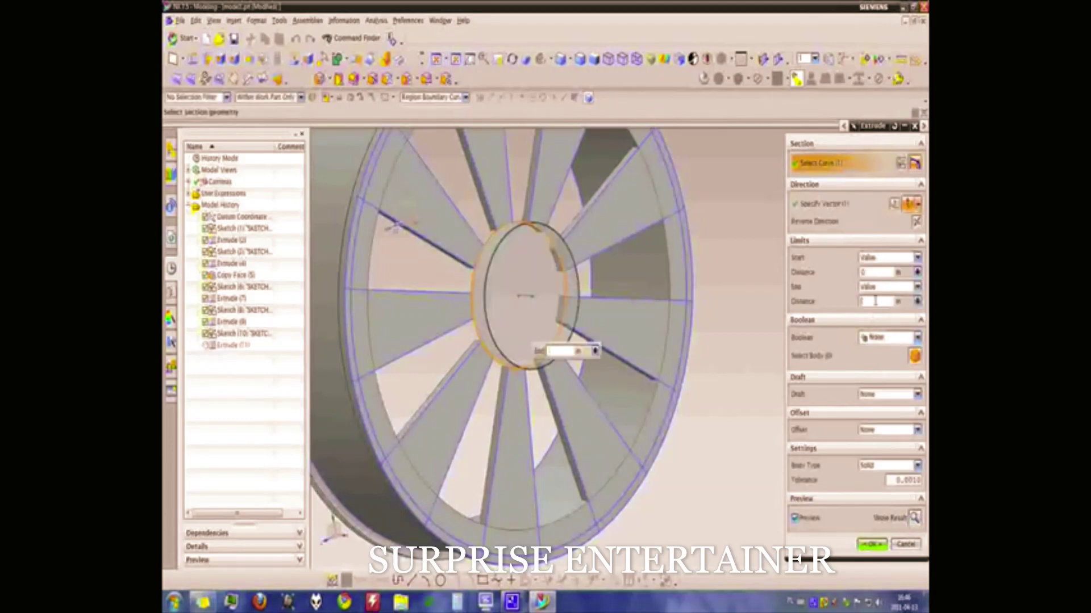
text(0.)
text(7)
key(Return)
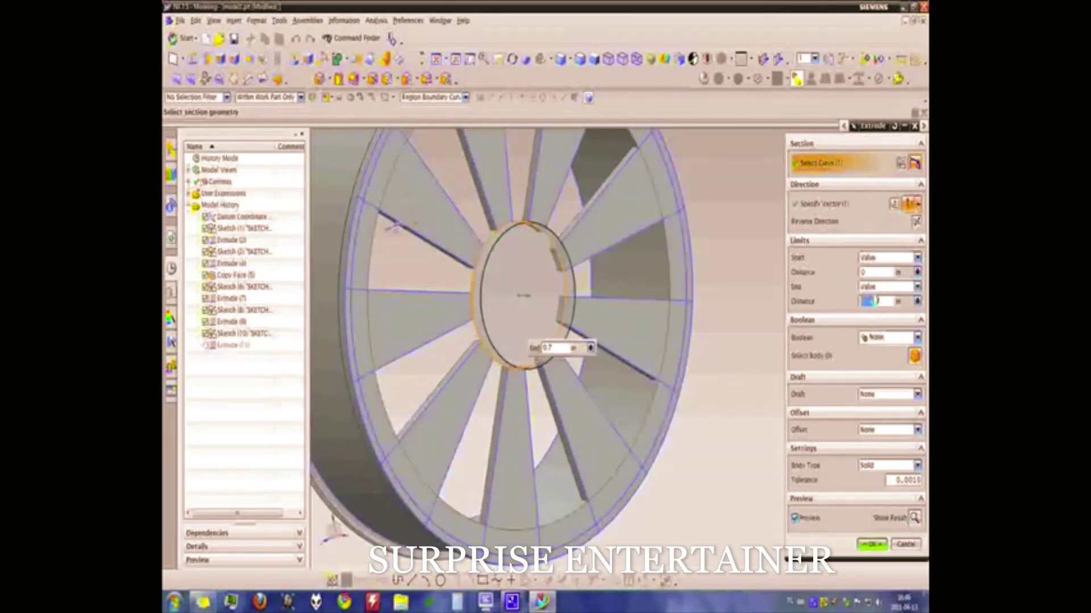
click(876, 301)
key(BackSpace)
text(6)
key(Return)
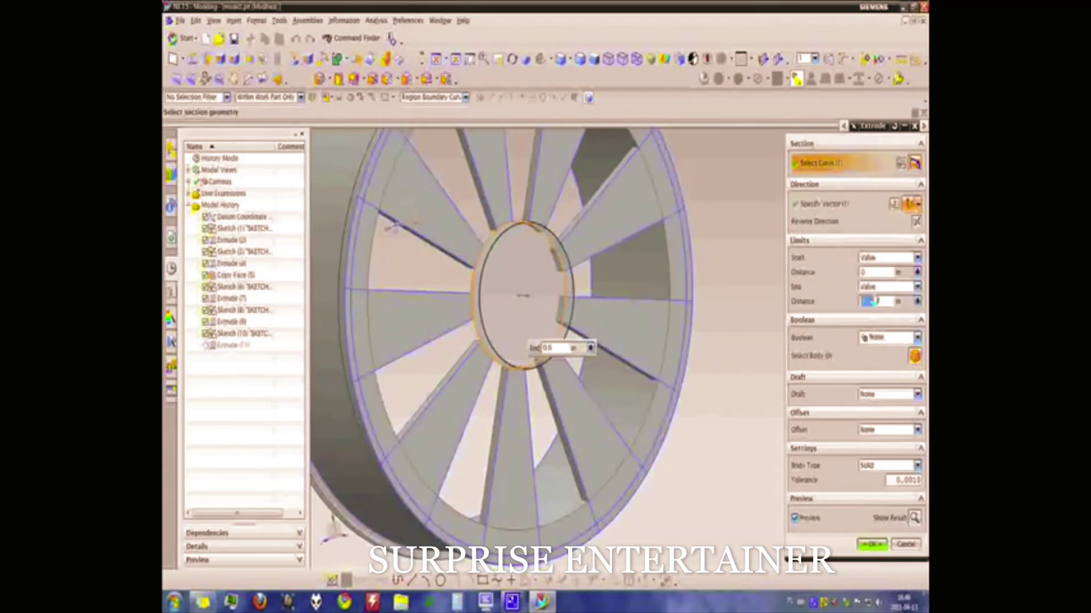
Step: Set the hub extrusion's start distance to -0.5 and try an end distance of 0.2
middle_drag(730, 285, 758, 296)
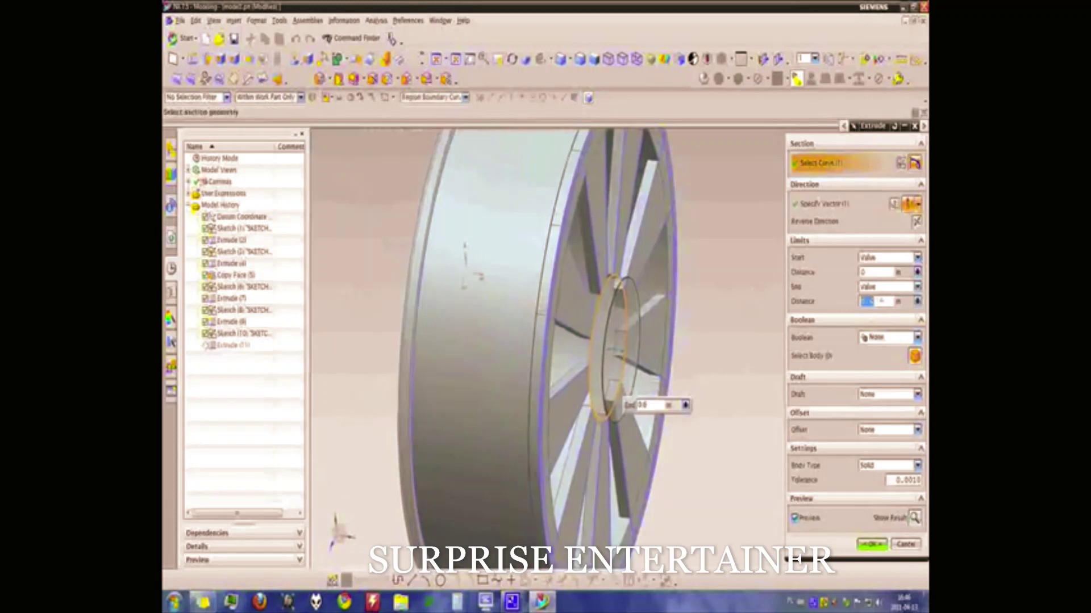
click(884, 272)
text(1)
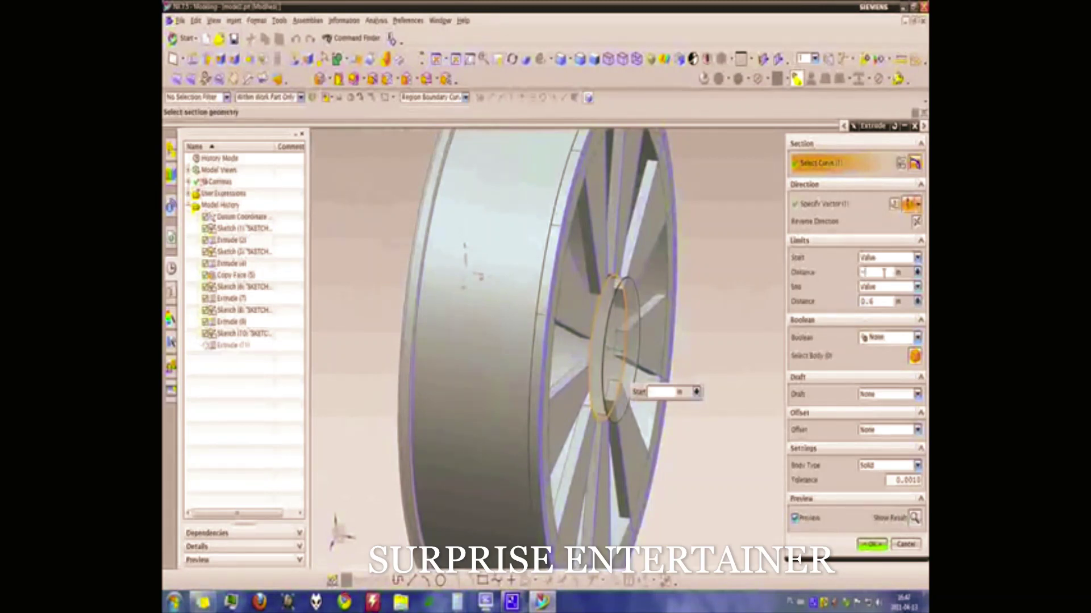
text(.)
text(0)
text(5)
key(Return)
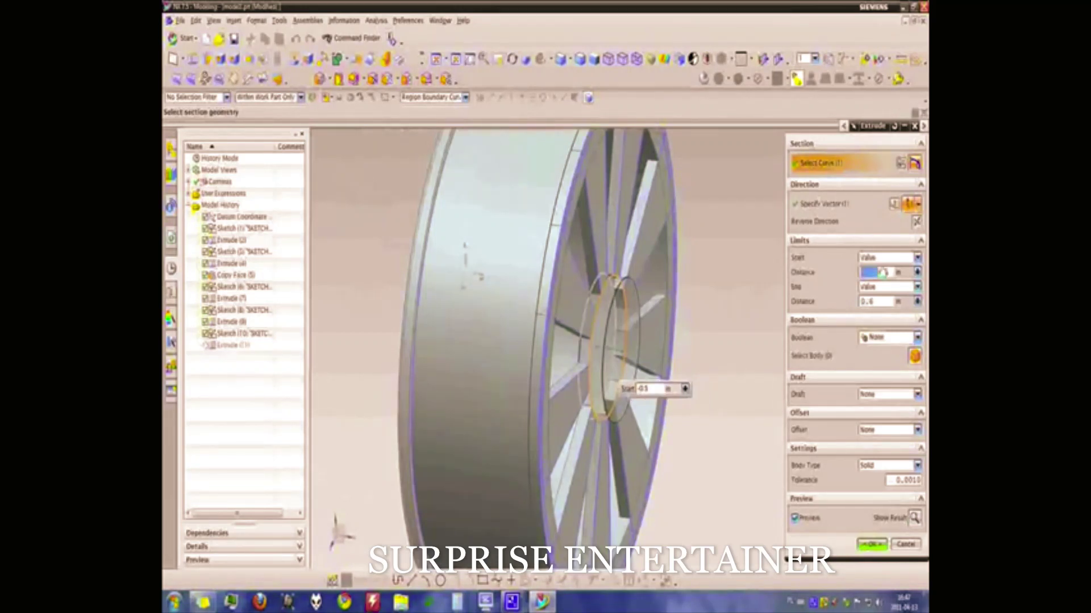
key(Tab)
key(BackSpace)
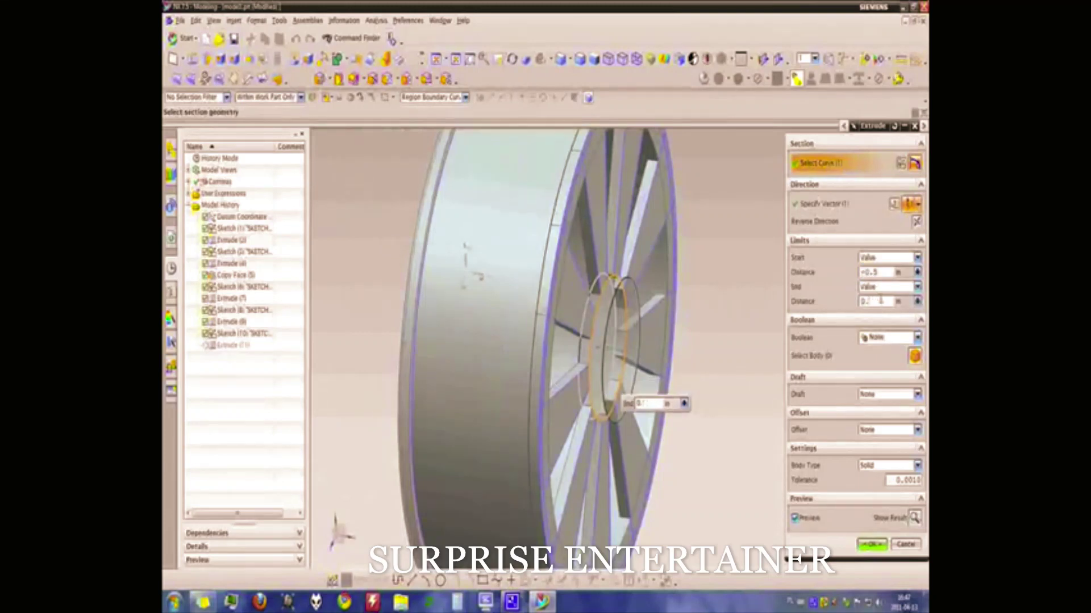
text(12)
key(Return)
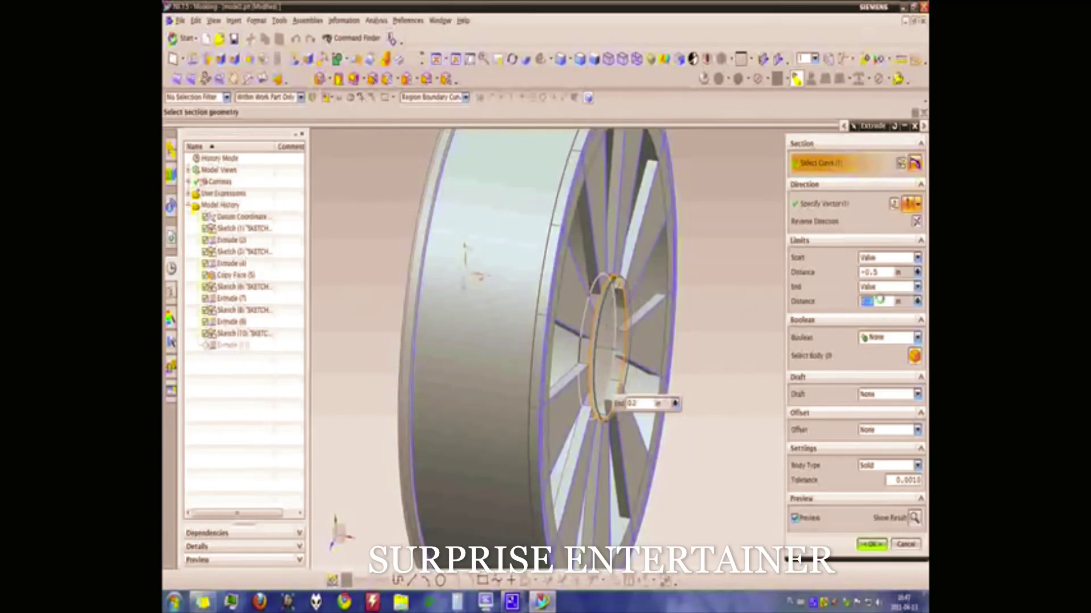
Step: Set the end distance to 0.3 and confirm the edited hub extrusion
click(879, 300)
key(BackSpace)
text(3)
key(Return)
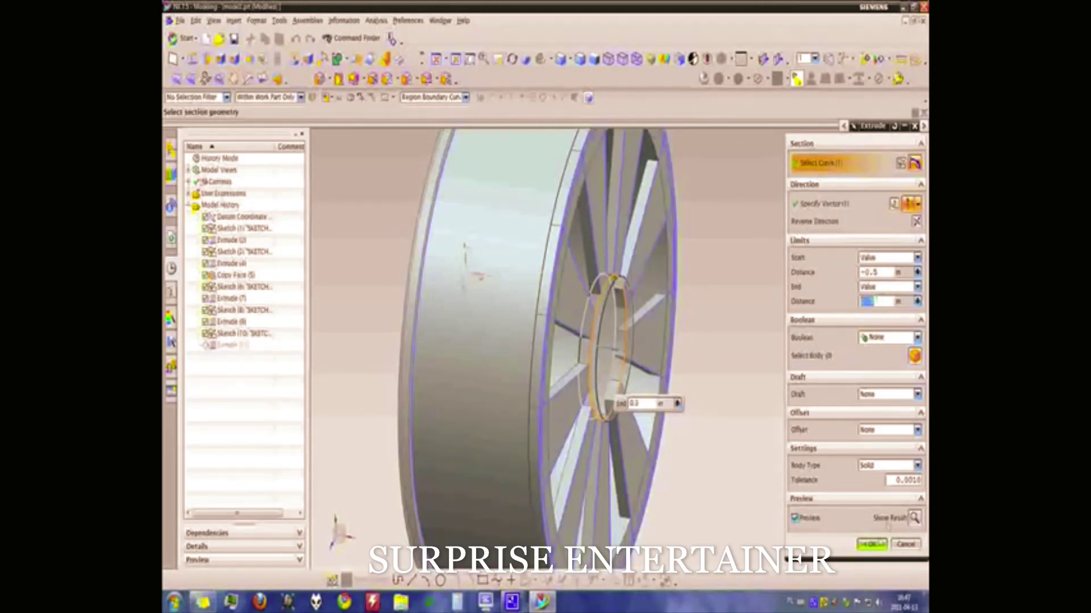
click(872, 546)
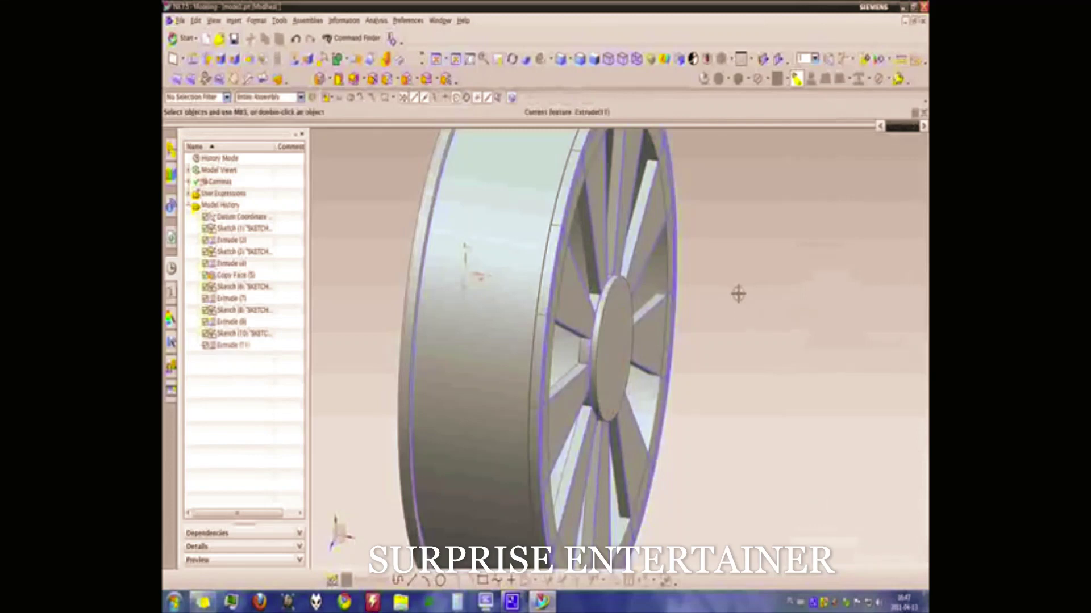
middle_drag(738, 294, 693, 285)
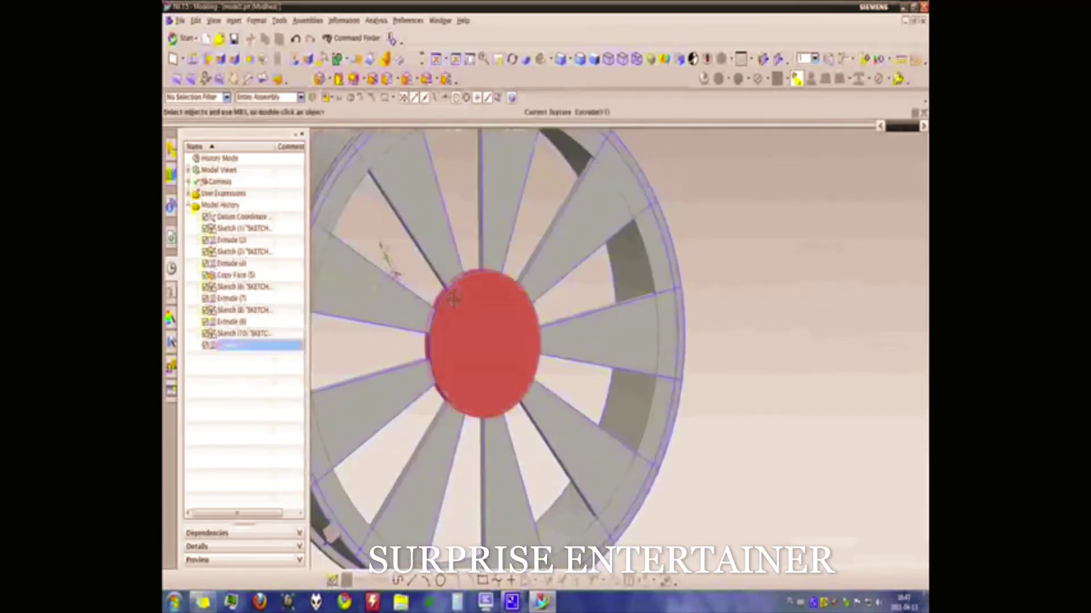
click(230, 239)
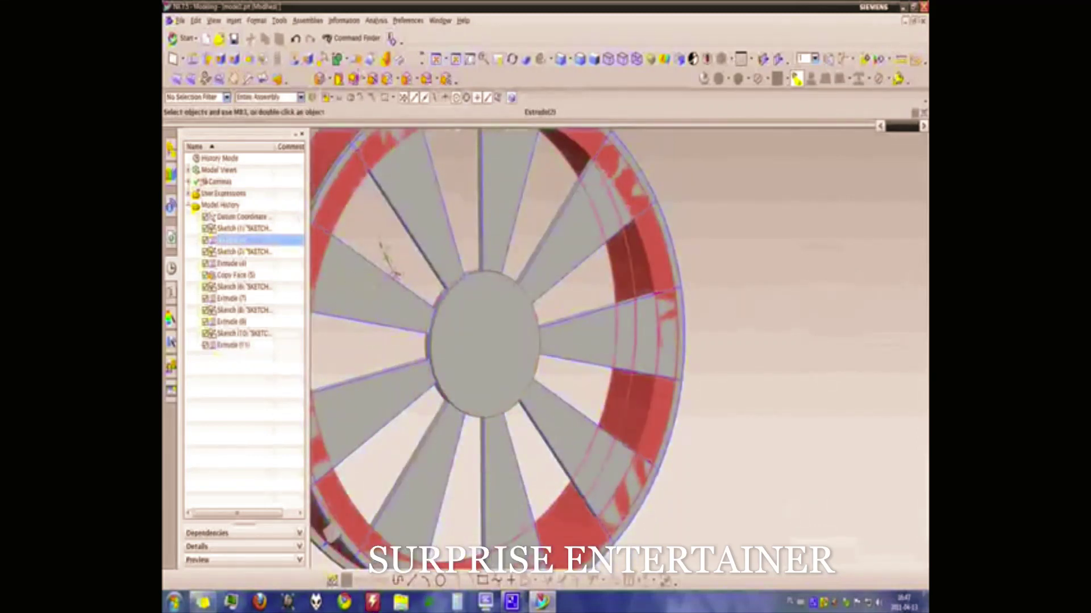
key(Escape)
middle_drag(431, 211, 466, 220)
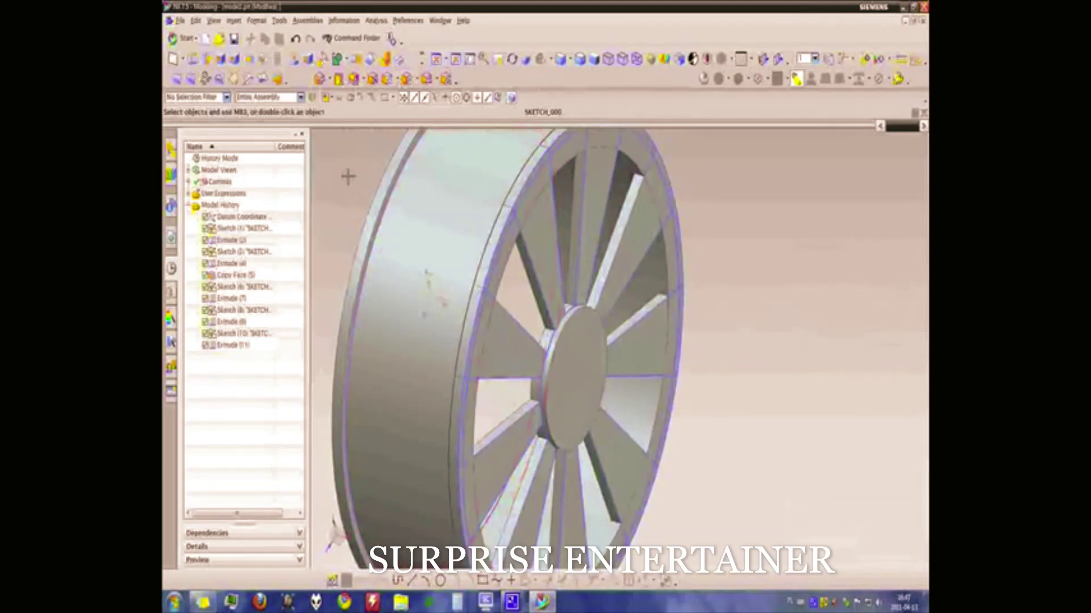
scroll(348, 177, up, 2)
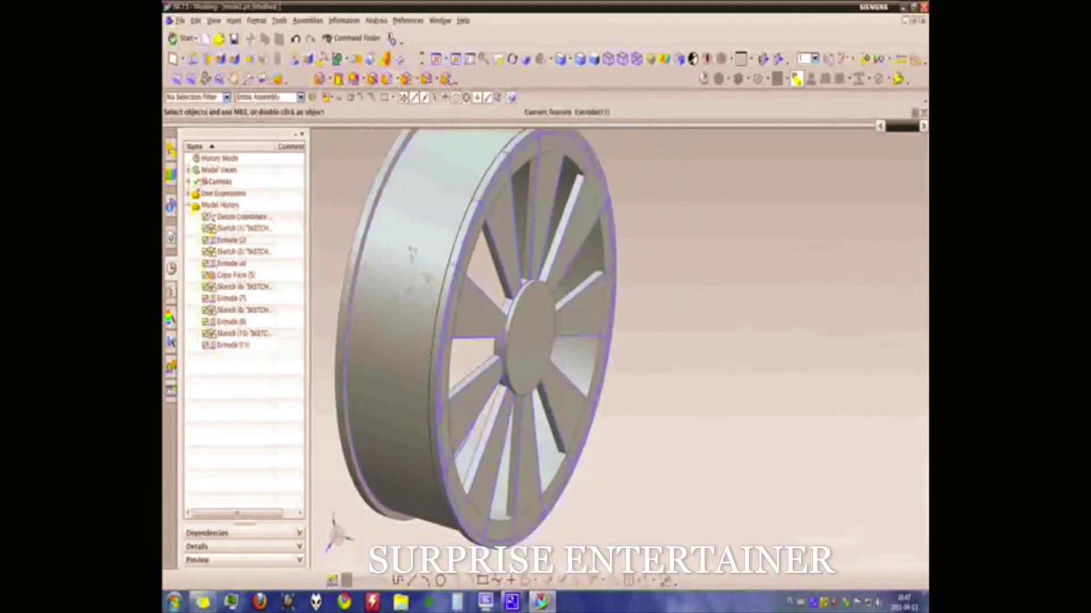
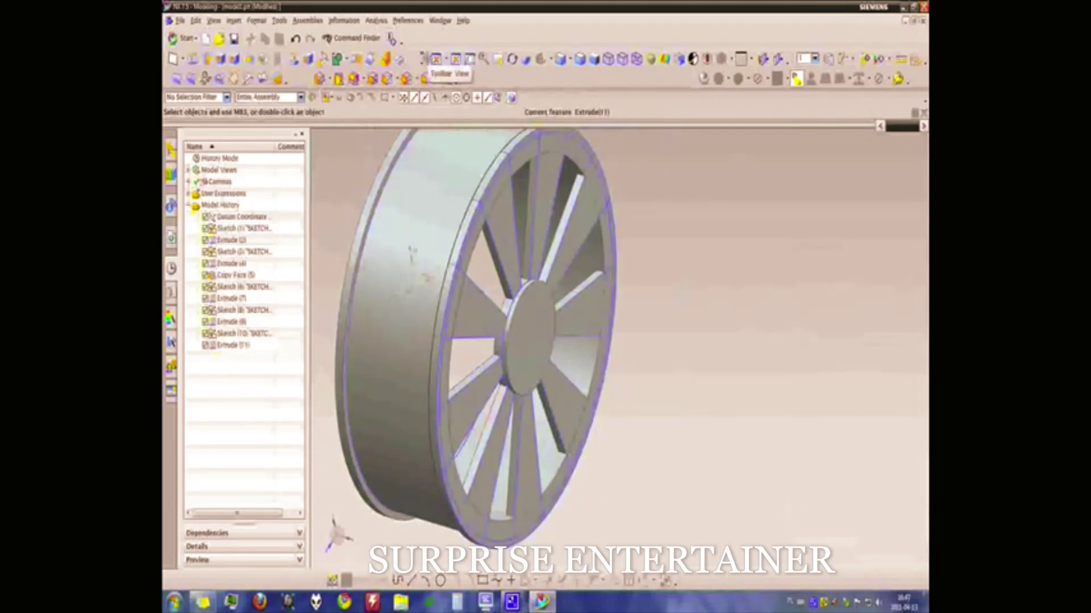
Step: Hollow the wheel into a 0.09-thick Shell with the hub face removed, then inspect it
drag(423, 60, 530, 60)
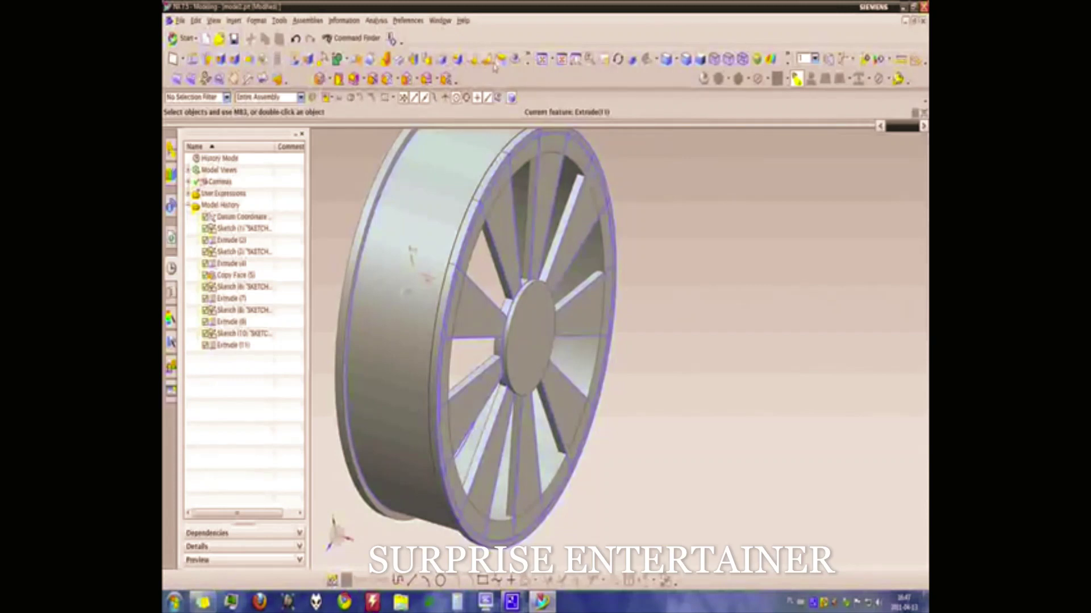
click(414, 59)
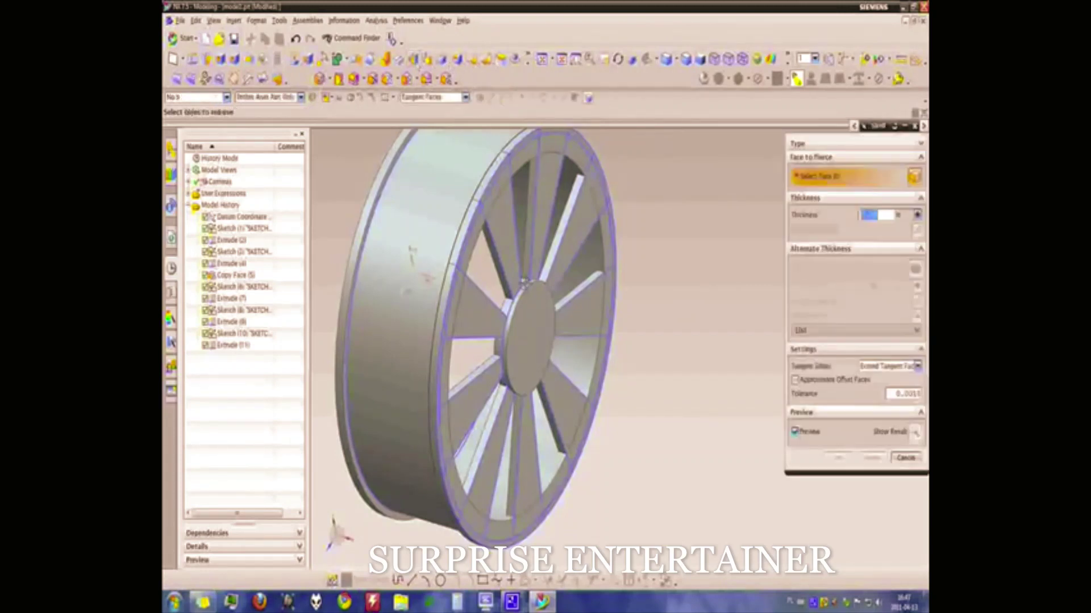
click(527, 314)
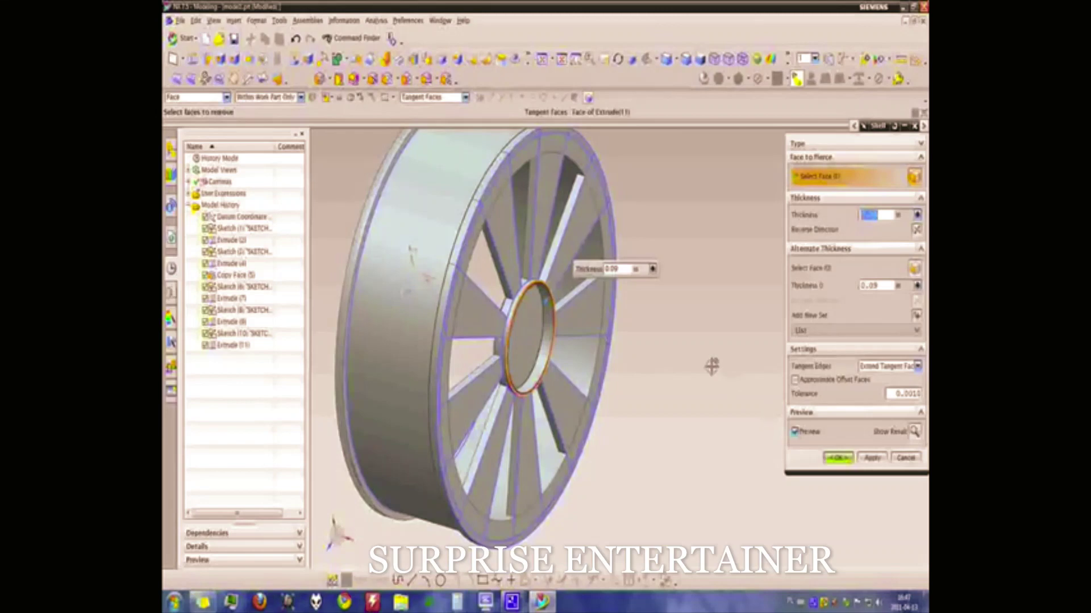
middle_drag(677, 319, 644, 299)
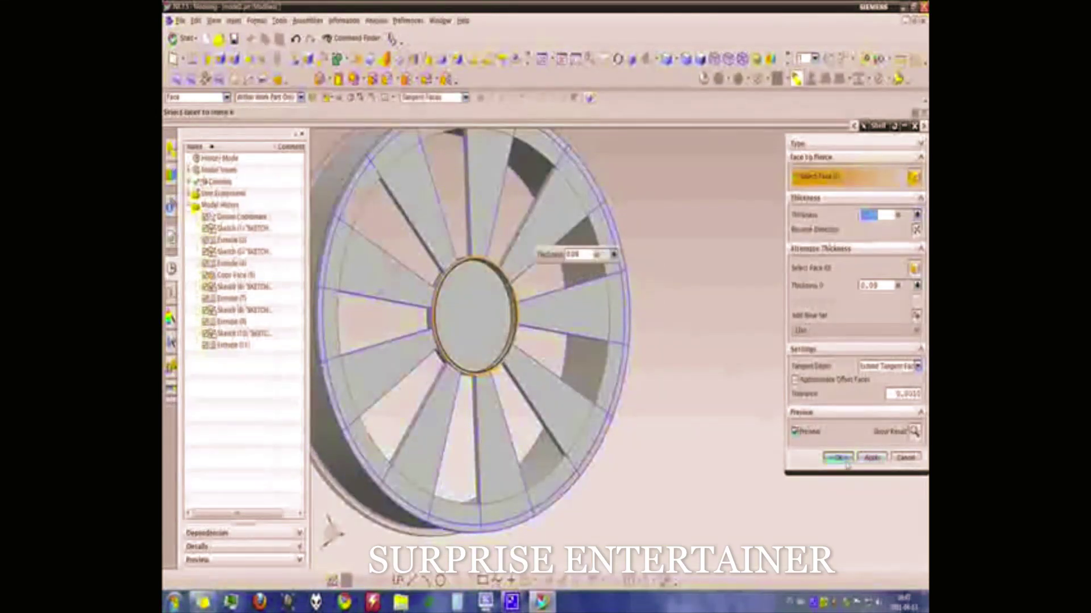
click(846, 463)
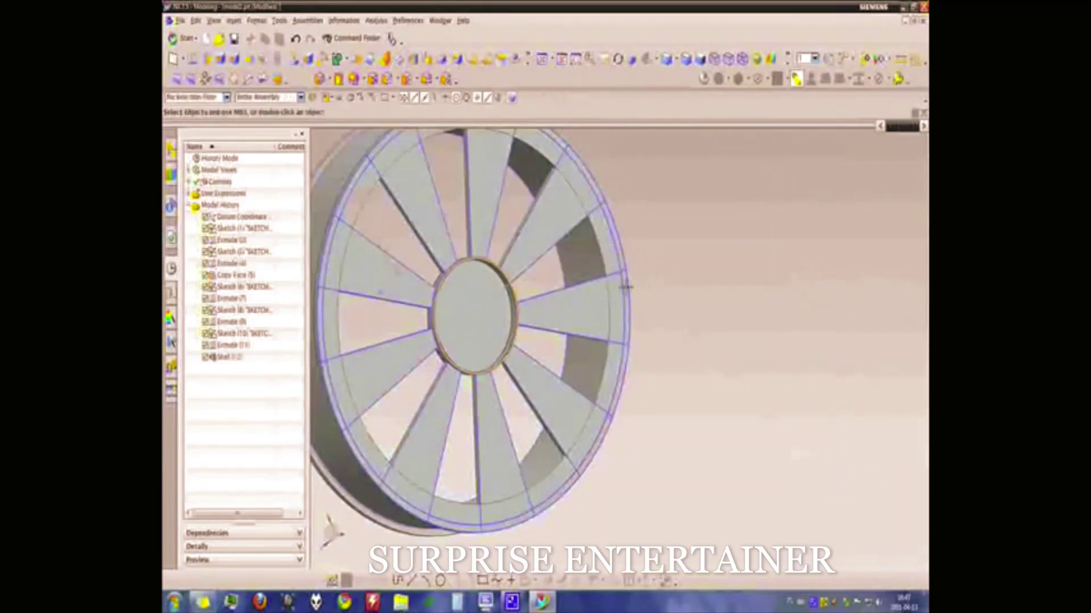
mouse_move(625, 288)
middle_down()
mouse_move(613, 254)
mouse_move(623, 215)
mouse_move(657, 289)
mouse_move(619, 282)
middle_up()
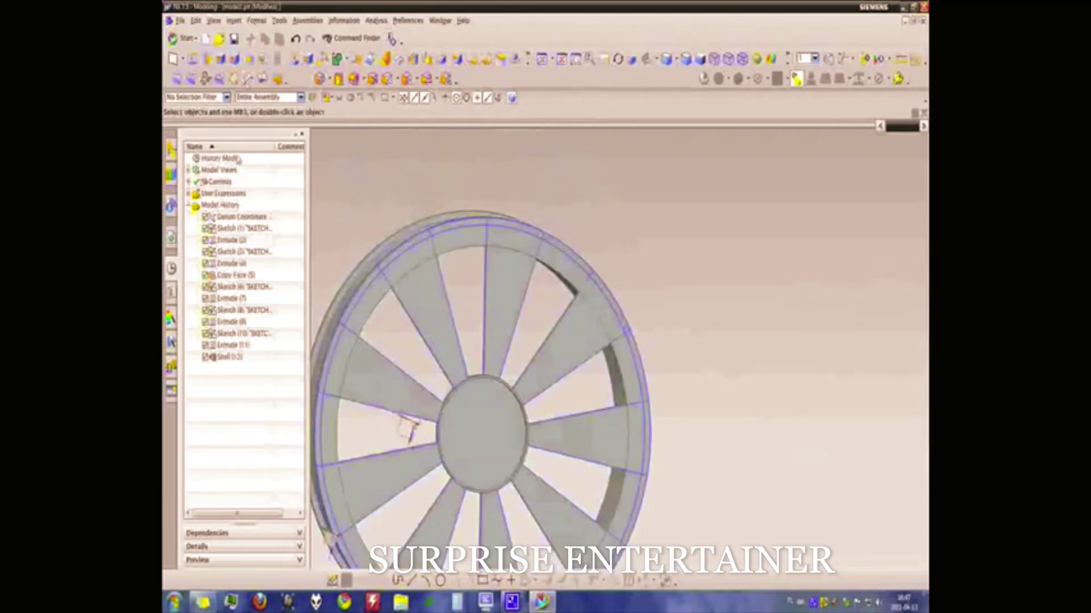
Step: Start a new sketch placed on the hub face
click(236, 23)
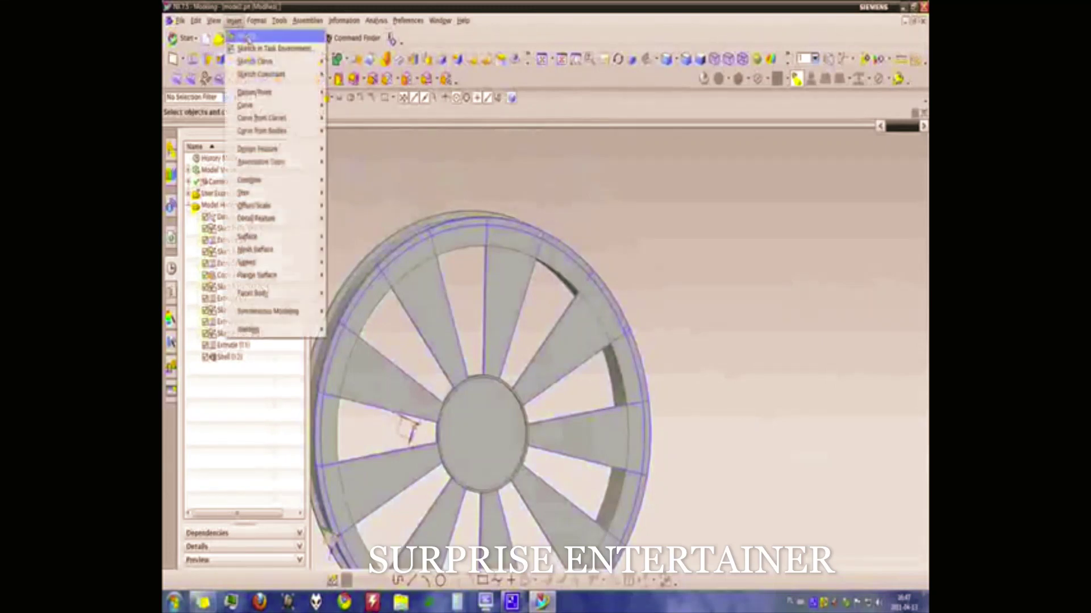
click(250, 42)
click(469, 438)
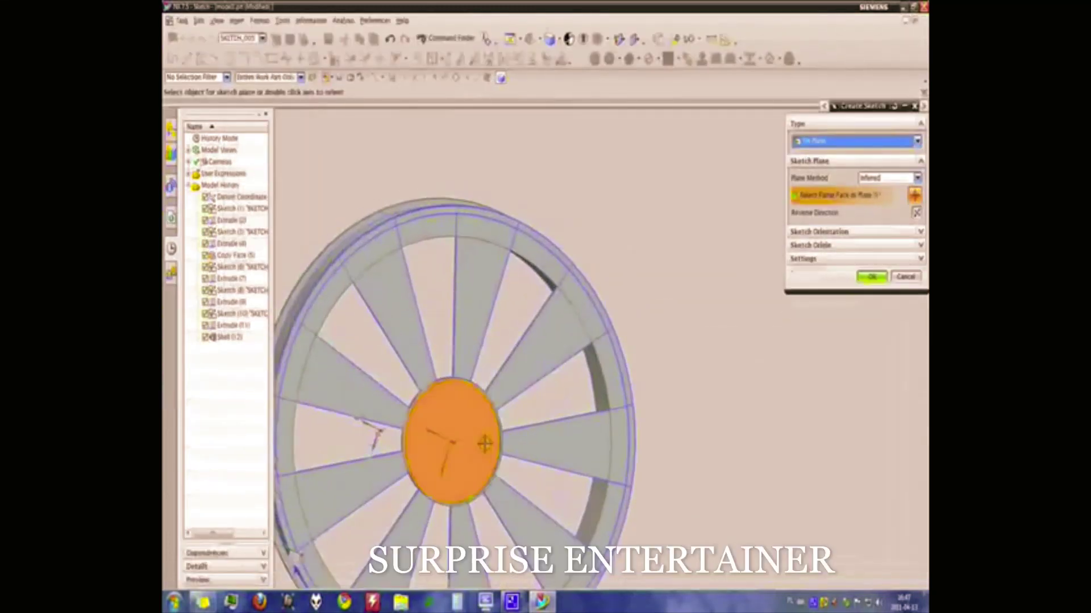
click(882, 282)
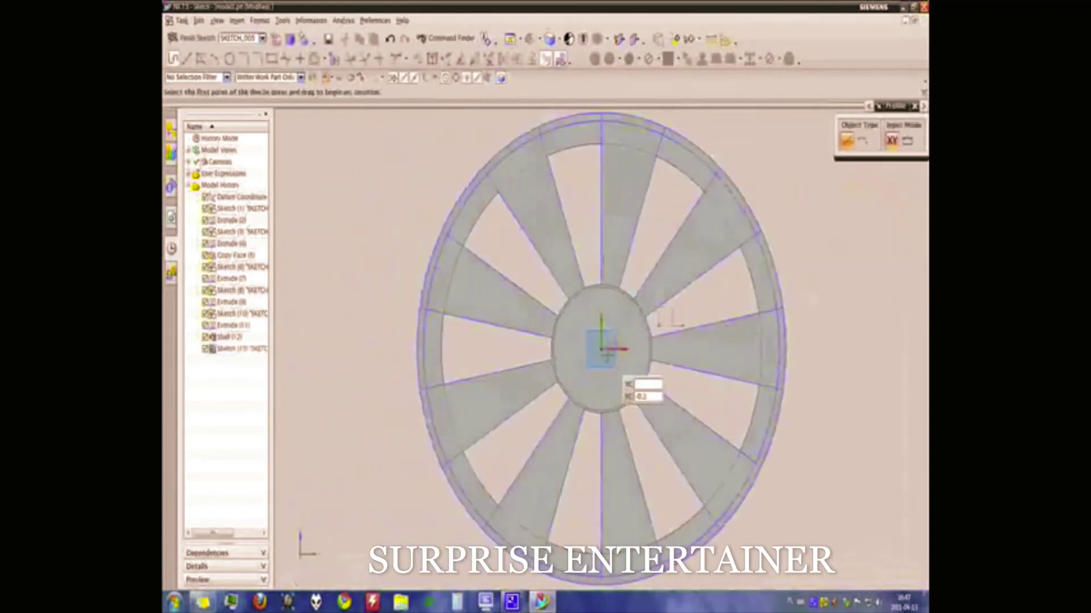
Step: Draw two circles centred on the hub centre, sized to the hub's edges
click(230, 59)
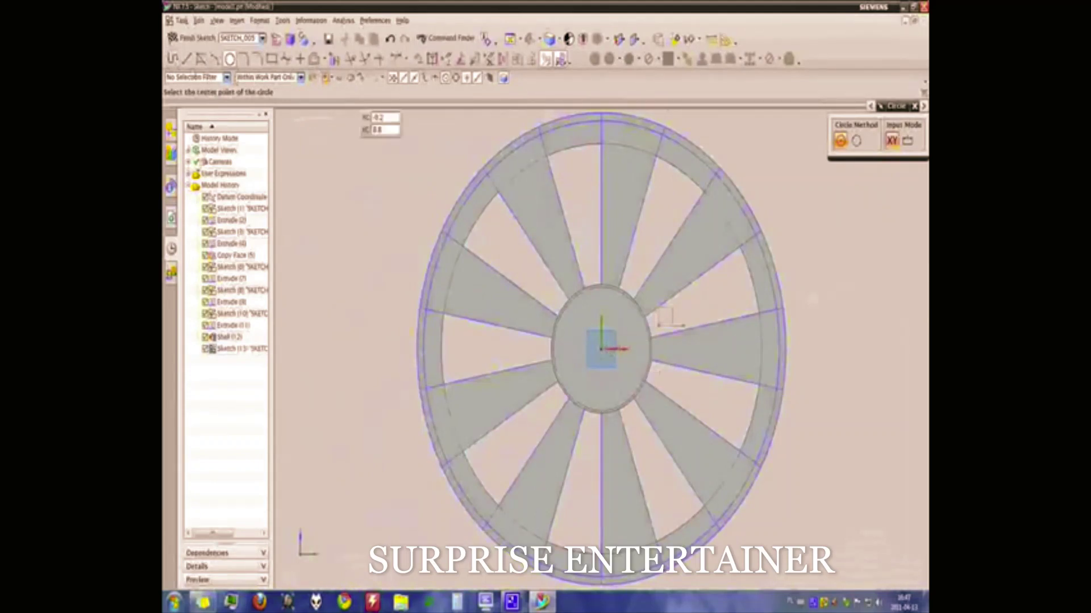
click(187, 59)
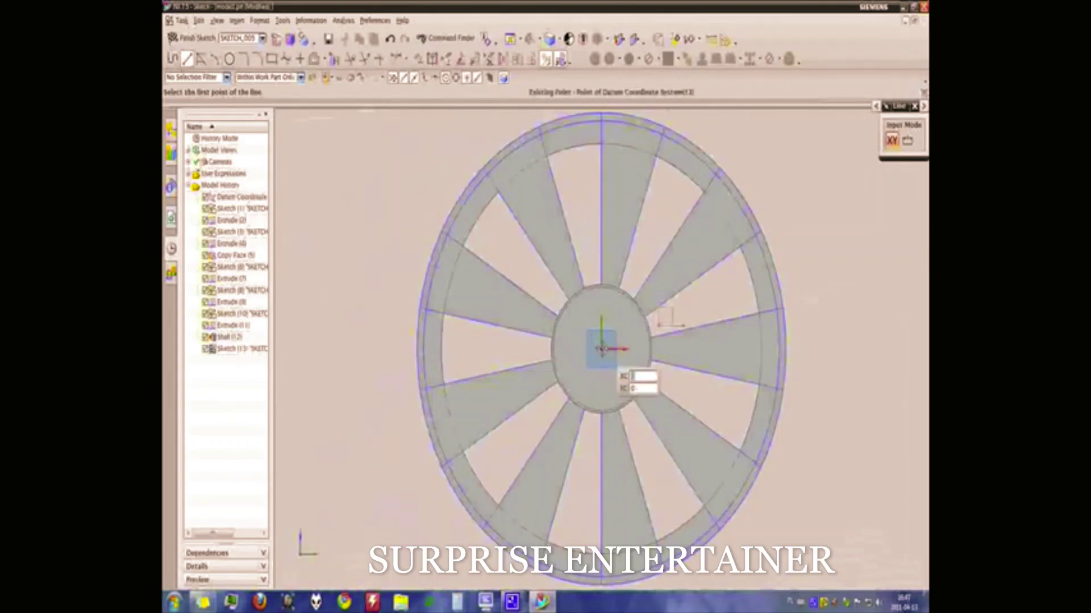
click(601, 348)
scroll(636, 349, up, 4)
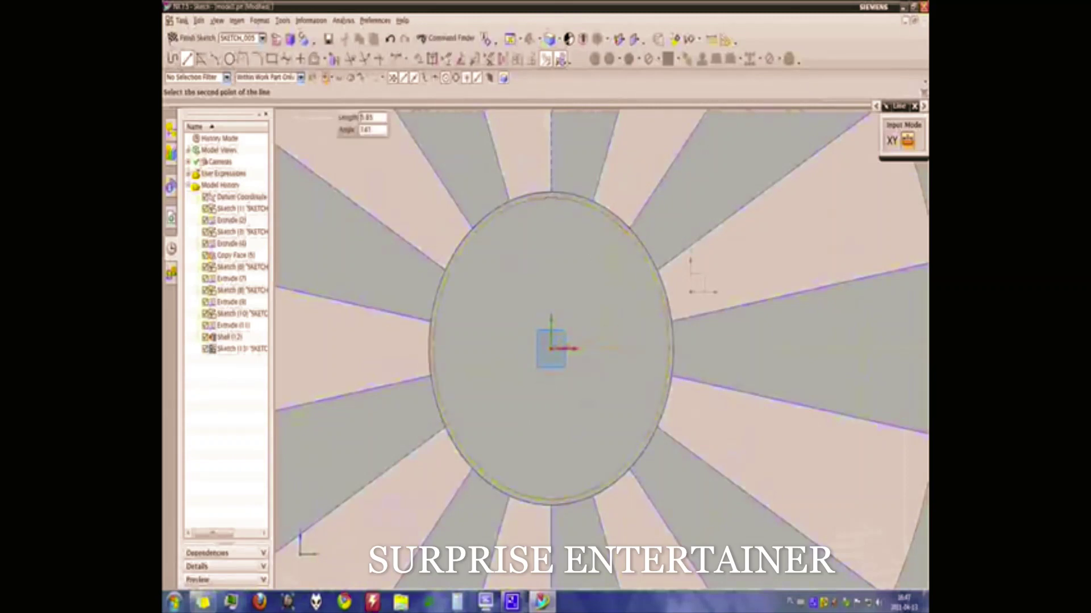
key(Escape)
key(o)
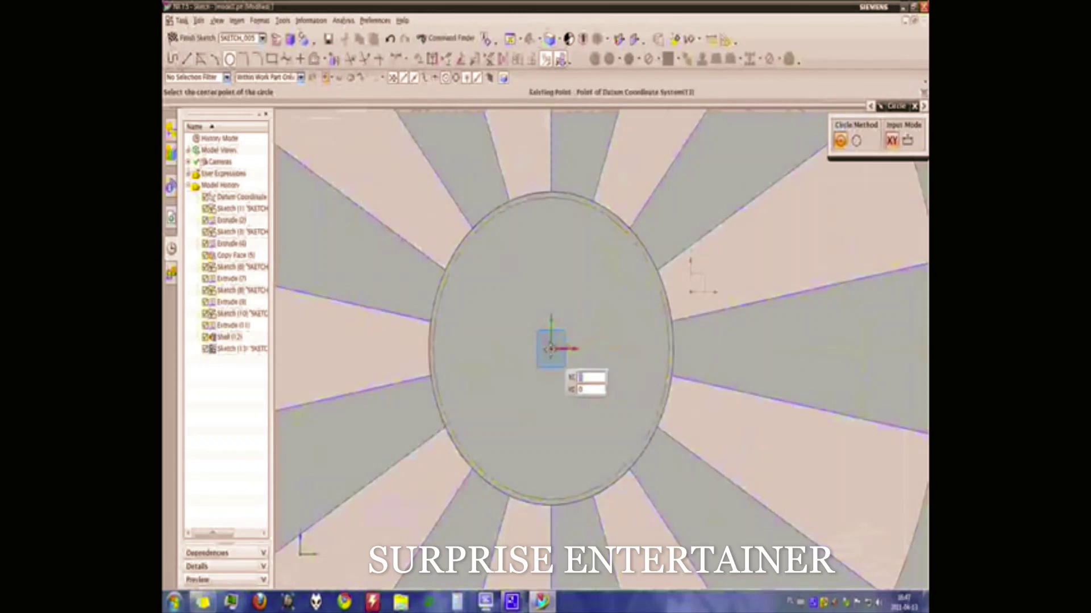
click(551, 348)
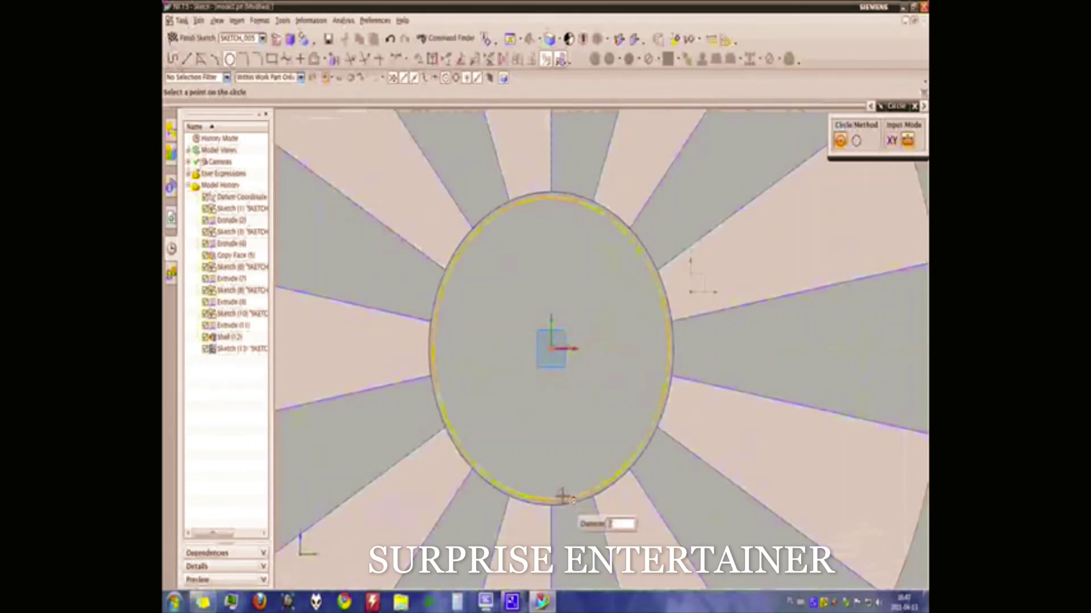
click(562, 497)
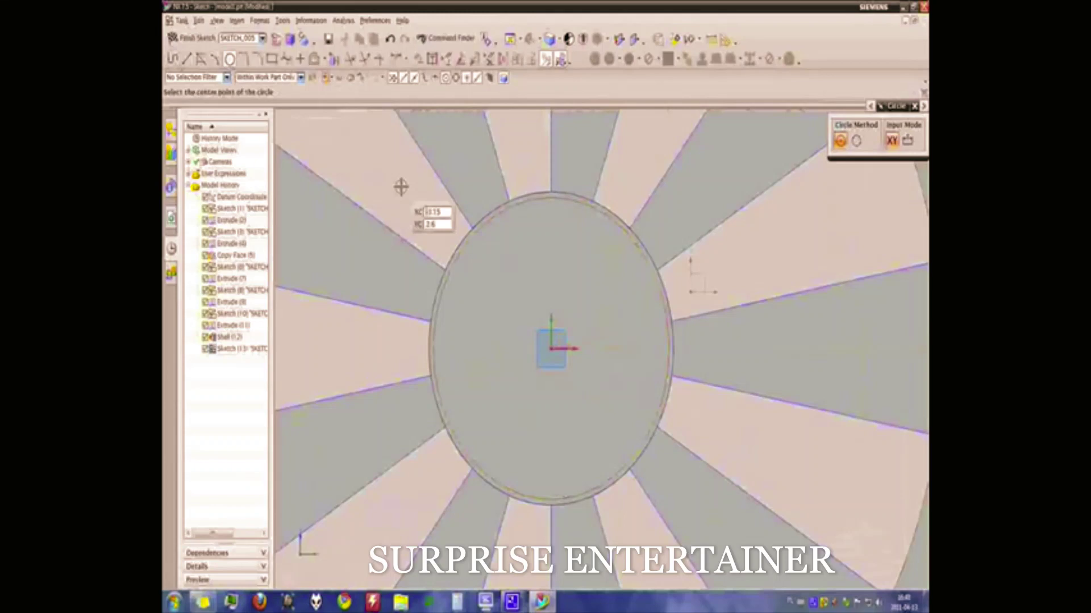
click(551, 348)
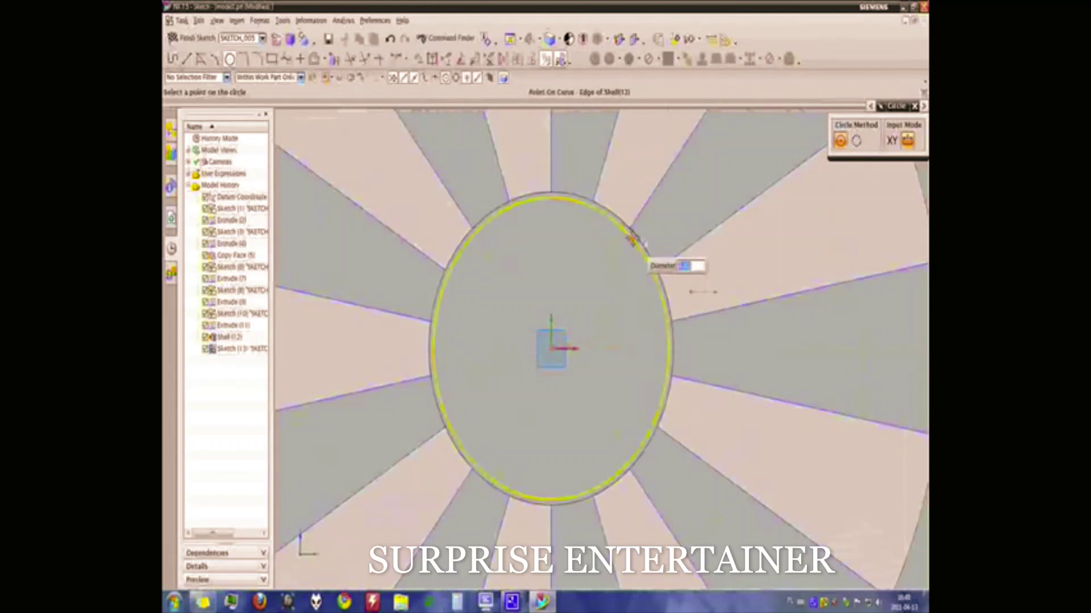
click(632, 240)
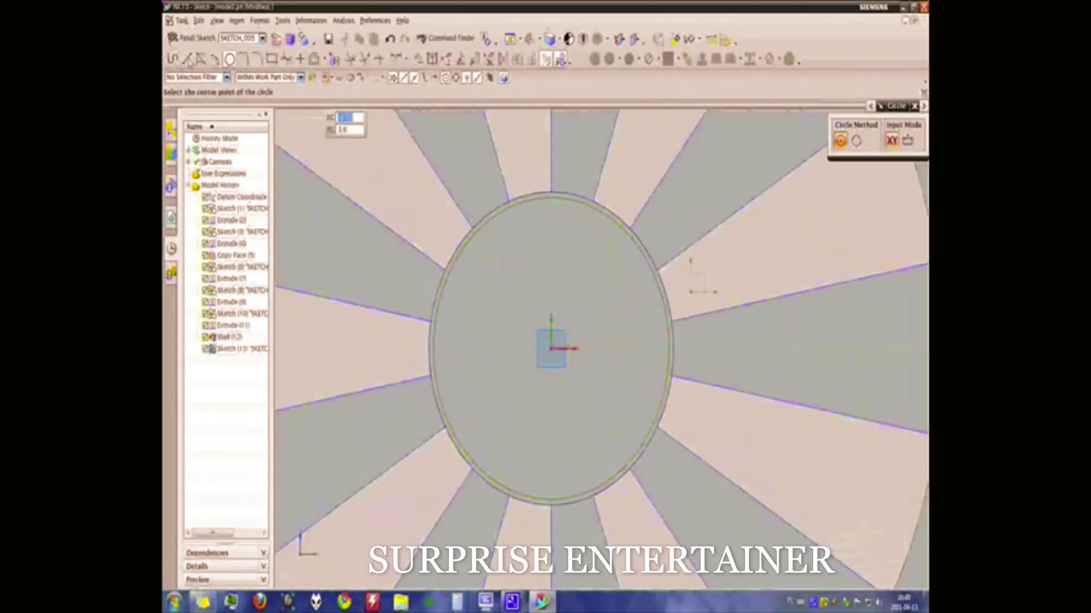
Step: Draw a 2.41-long line at 0° from the hub centre to the circle's right edge
key(l)
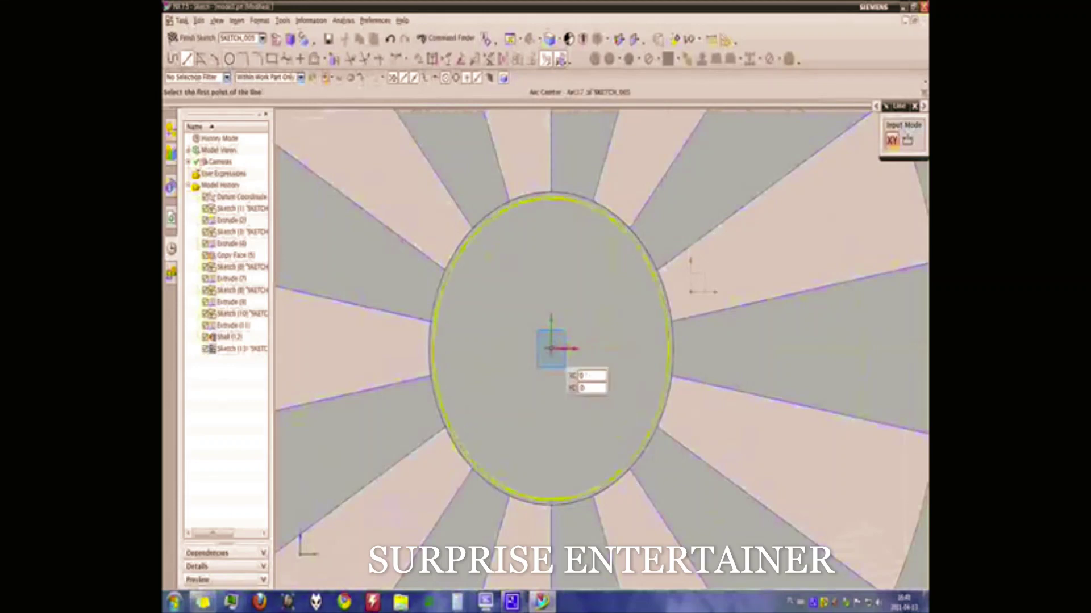
click(550, 348)
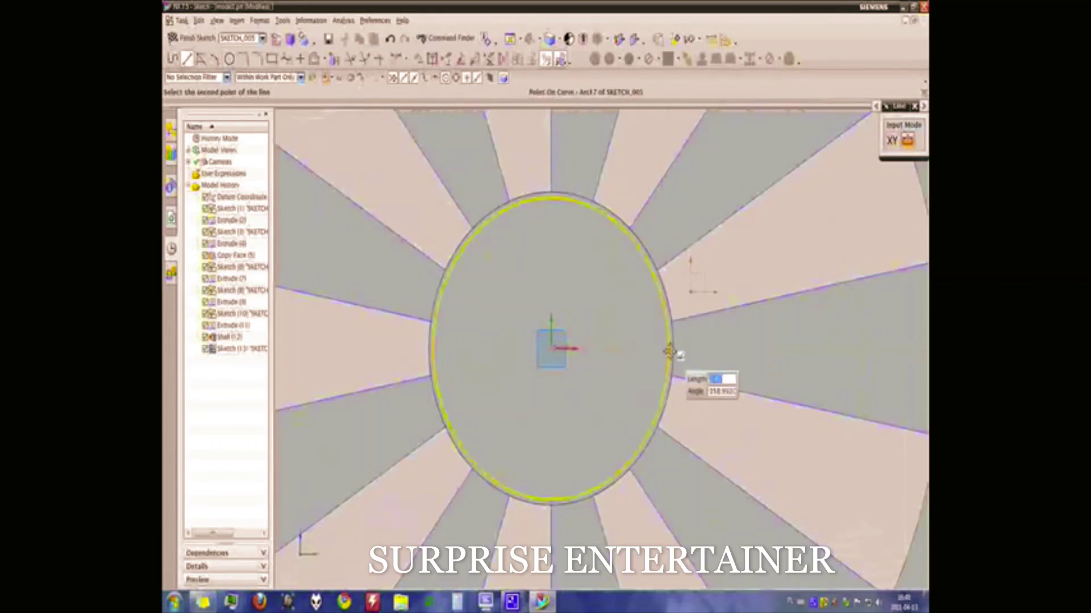
text(2.41)
key(Tab)
text(0)
key(Tab)
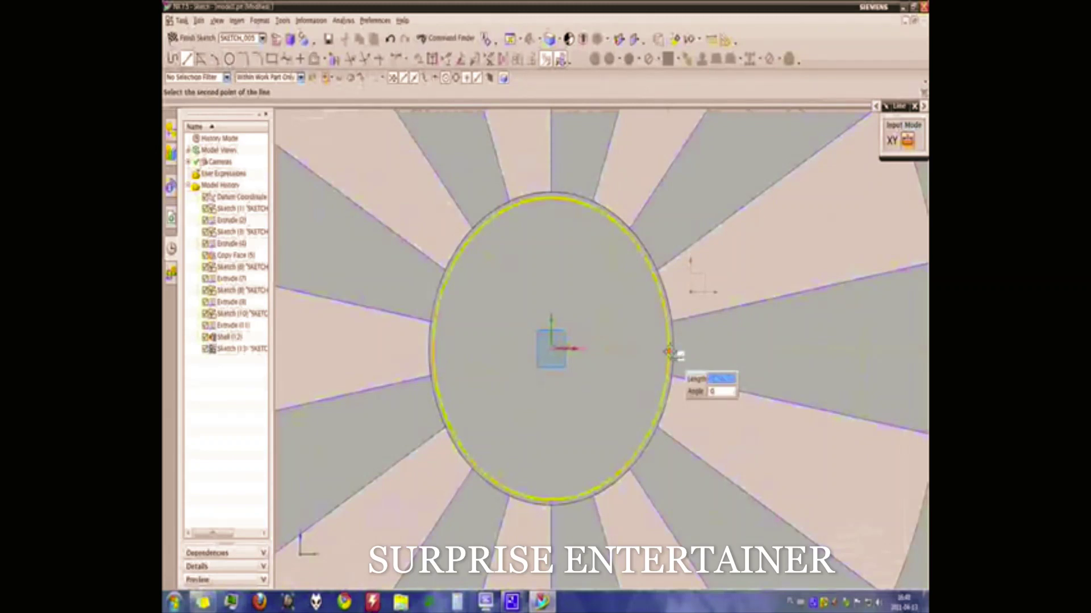
click(669, 352)
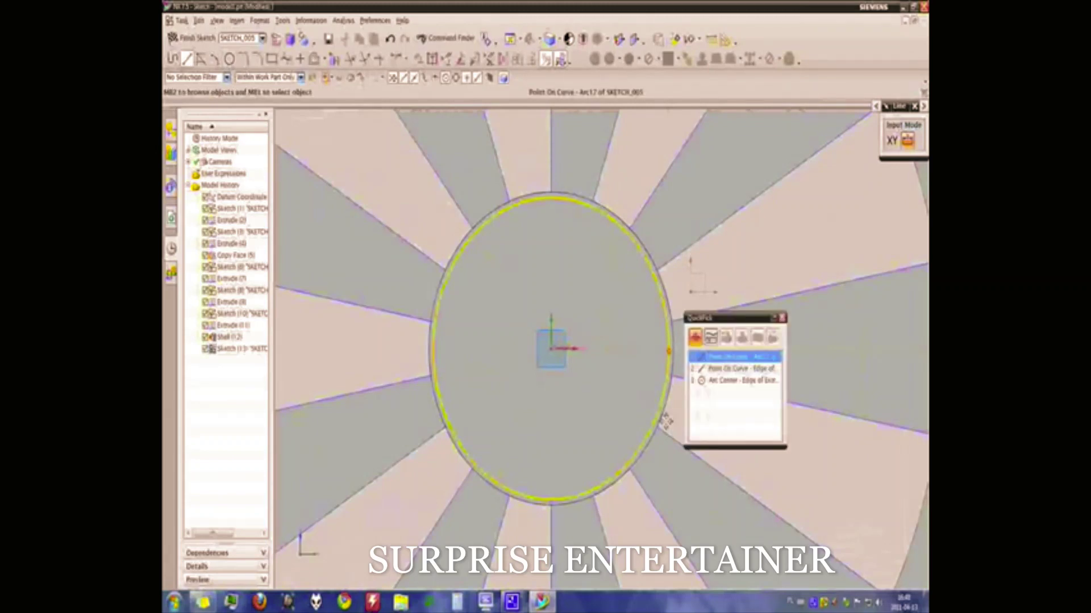
click(764, 358)
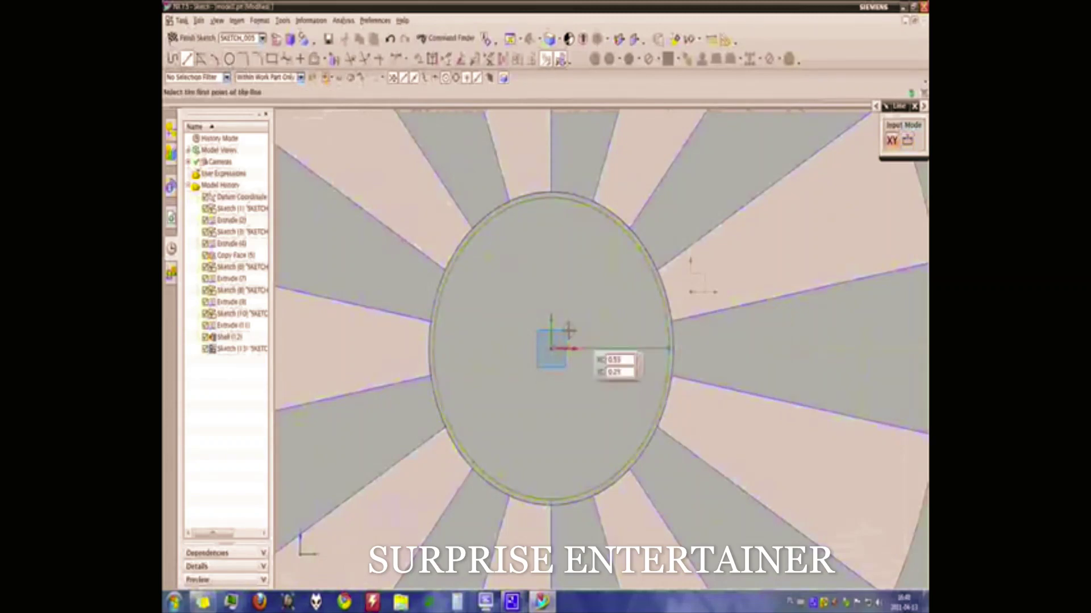
Step: Draw a line at 90° from the hub centre up to the circle's top
click(551, 348)
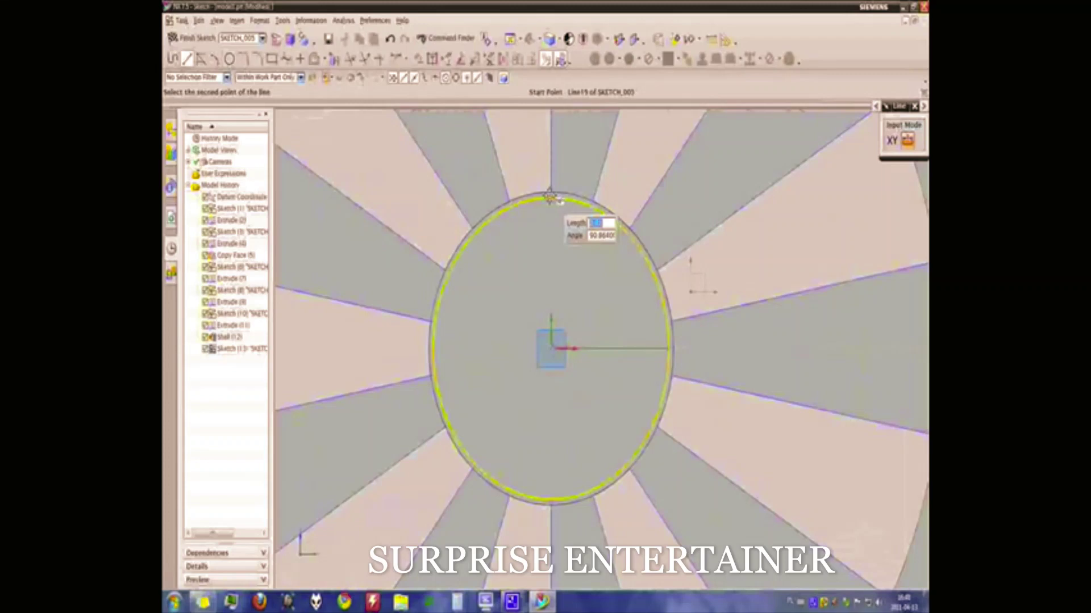
key(Tab)
text(90)
key(Tab)
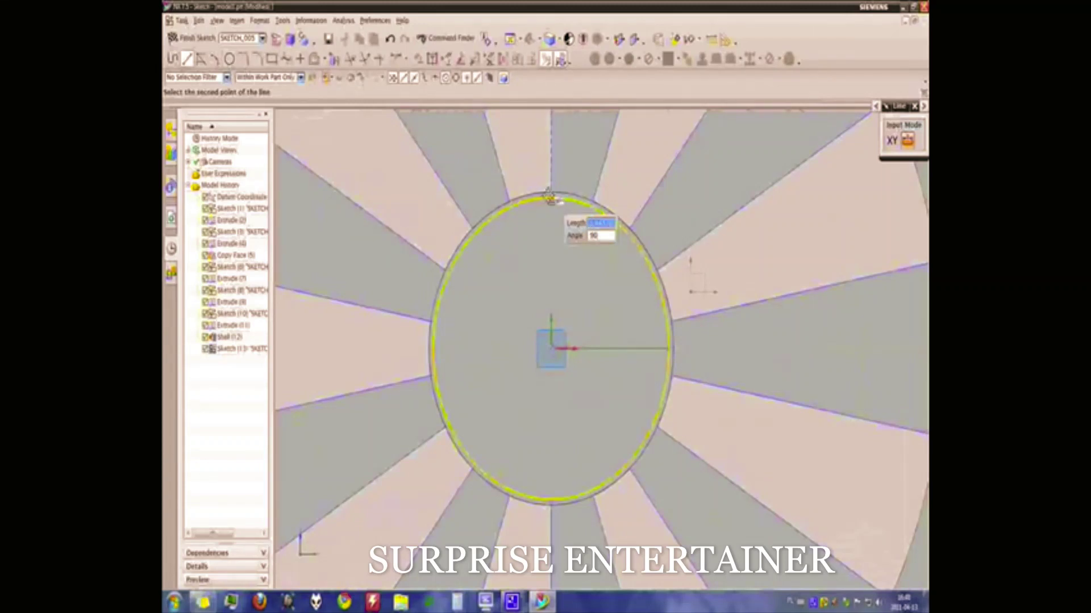
click(551, 198)
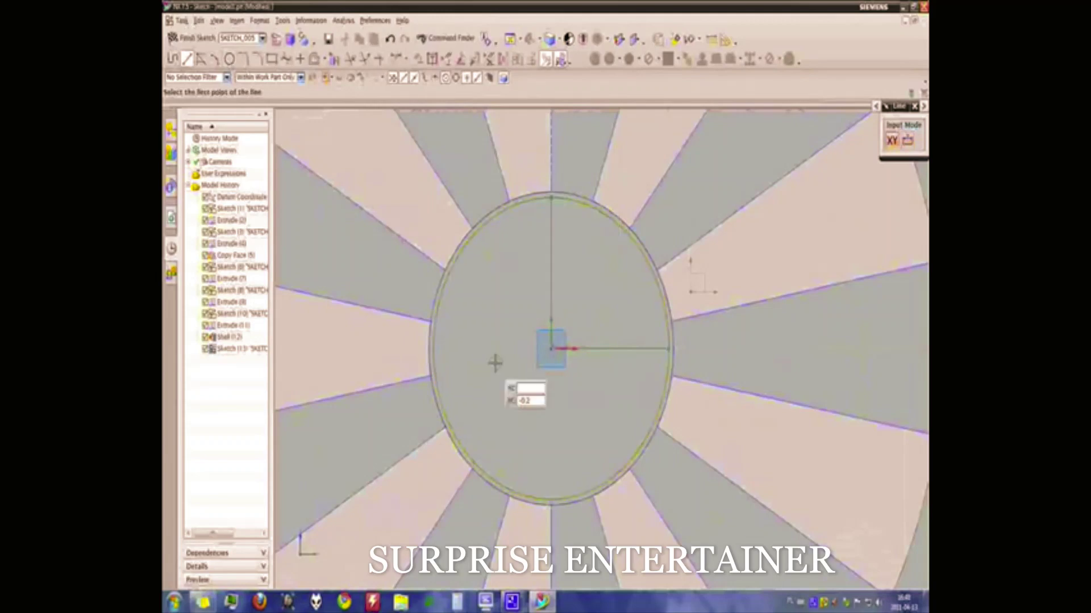
Step: Start a line of length 2 at 180° from the hub centre toward the left edge
click(458, 349)
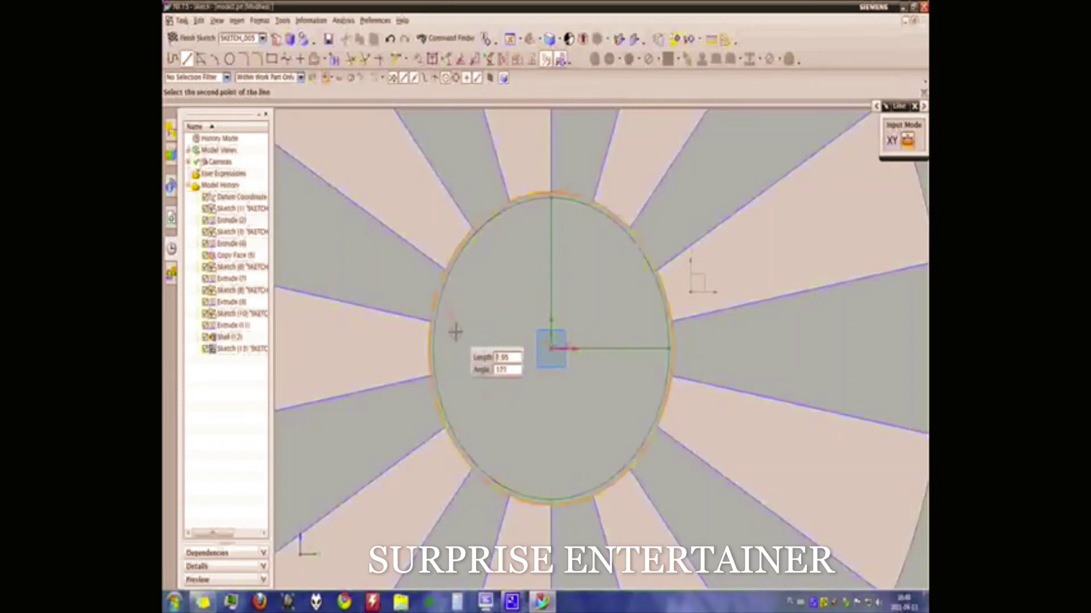
text(2)
key(Tab)
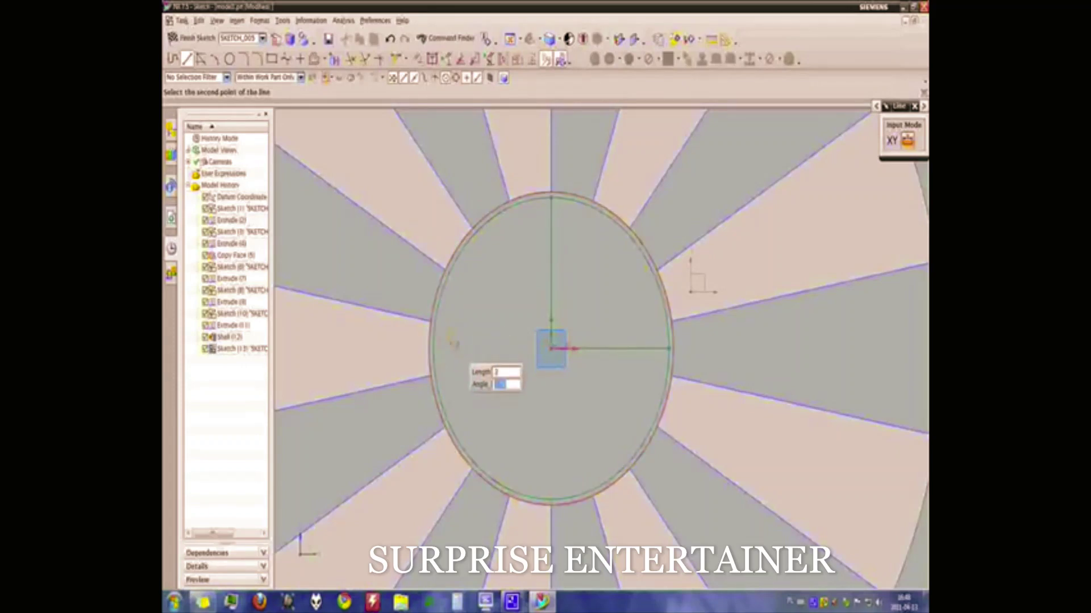
text(180)
key(Tab)
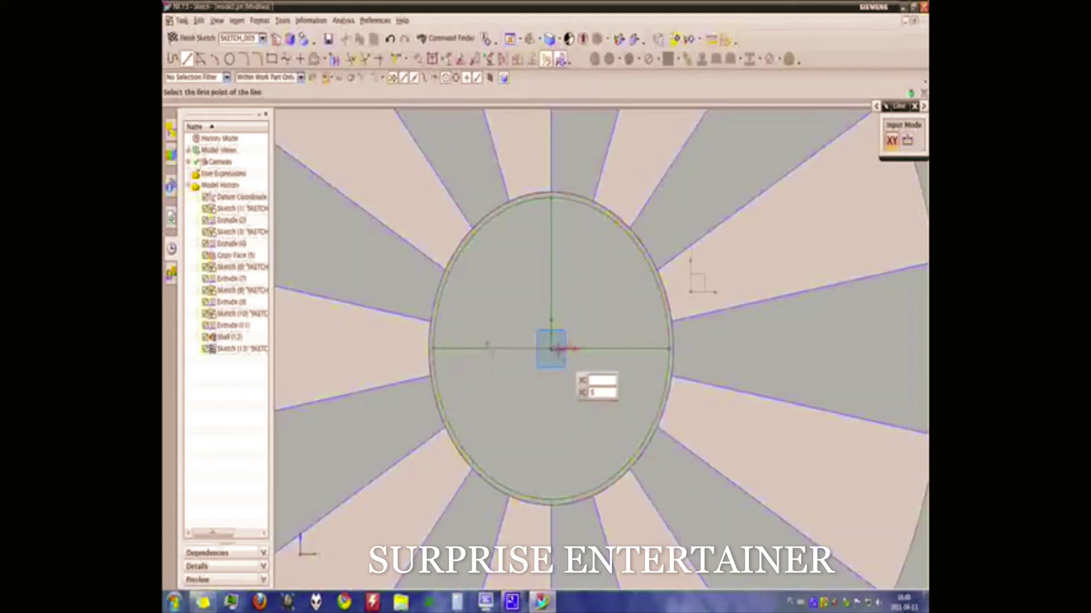
Step: Finish the left line and draw a line at 270° down to the circle's bottom
click(549, 348)
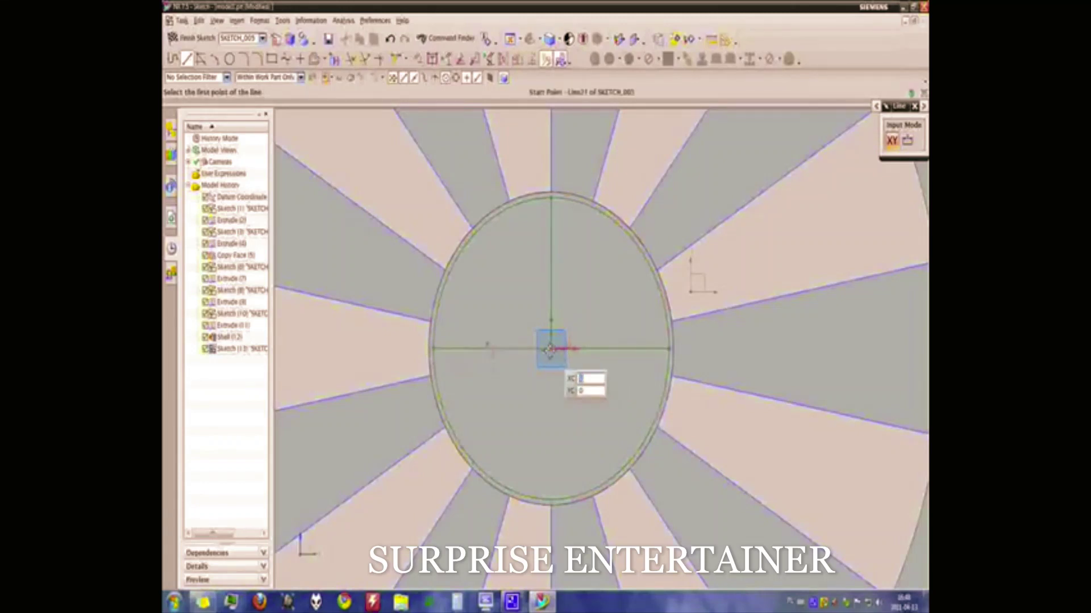
click(550, 500)
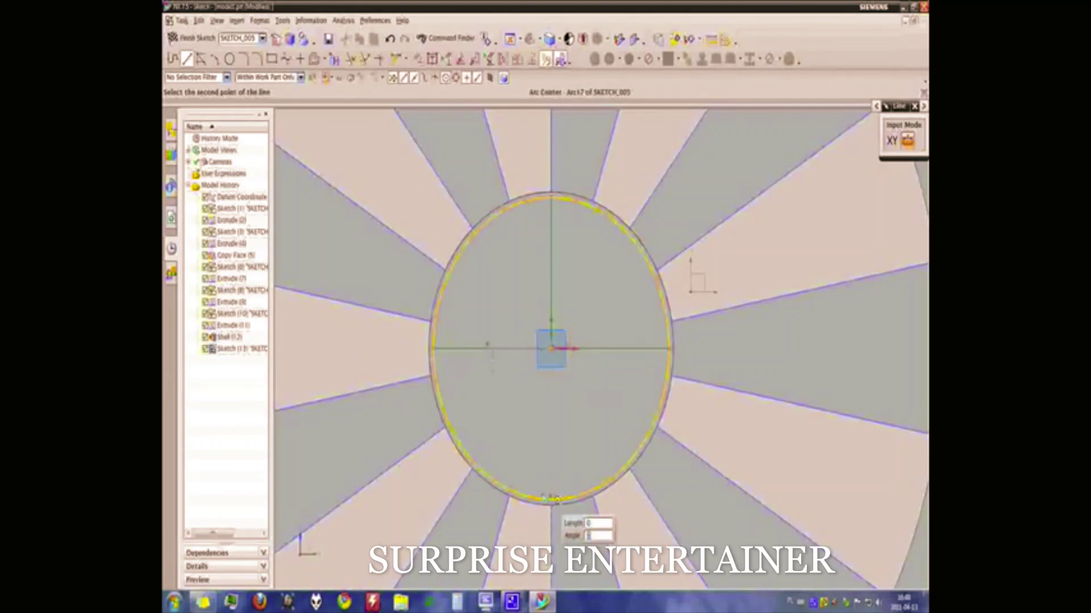
text(27)
text(0)
key(Tab)
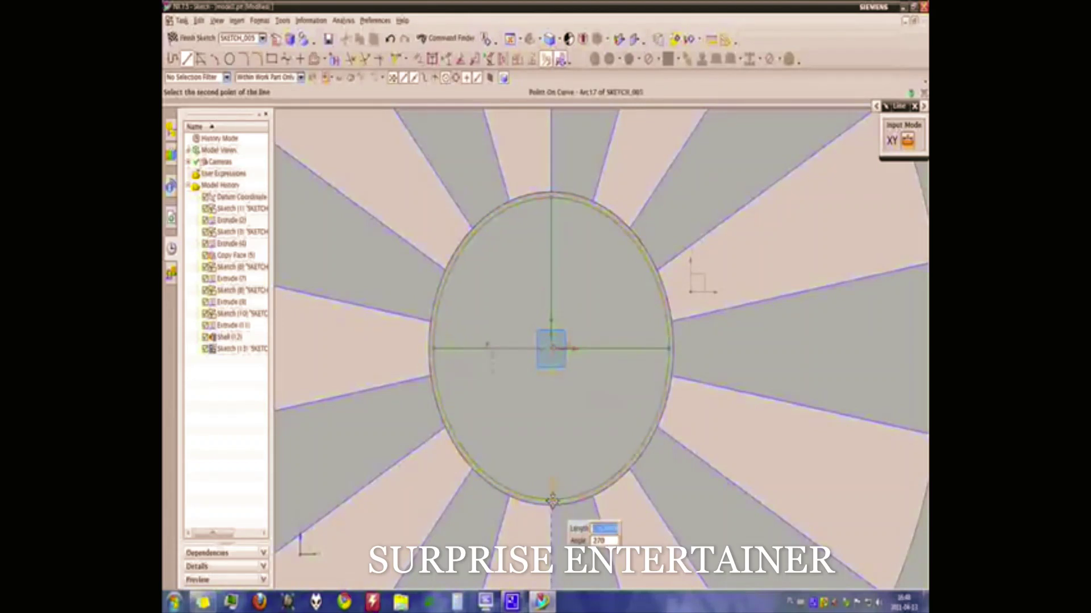
click(552, 500)
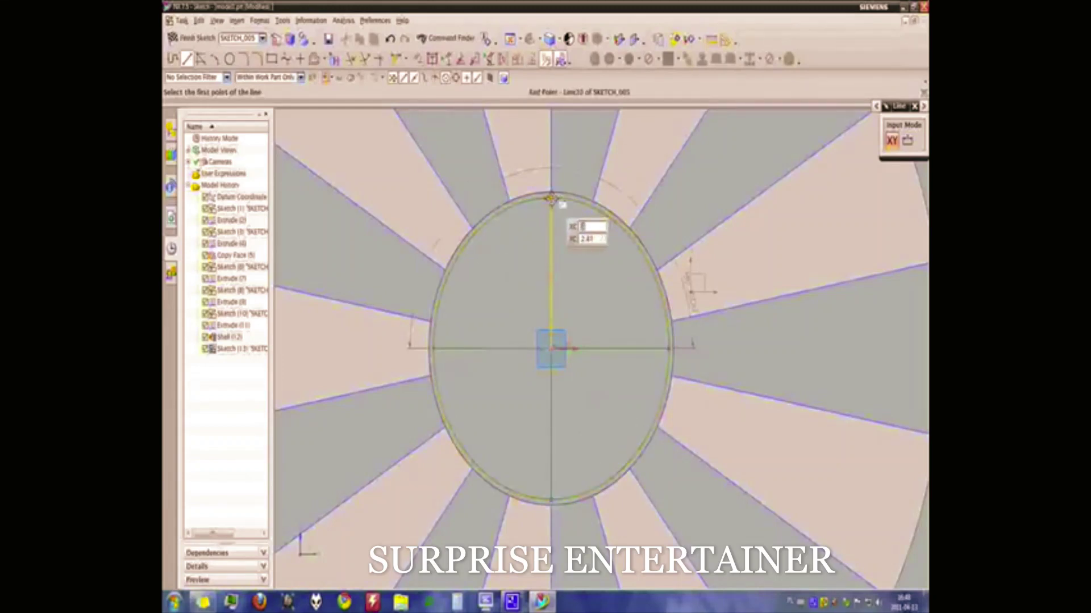
Step: Draw an 8.6-long line down from the circle's top edge, then stop drawing lines
click(550, 198)
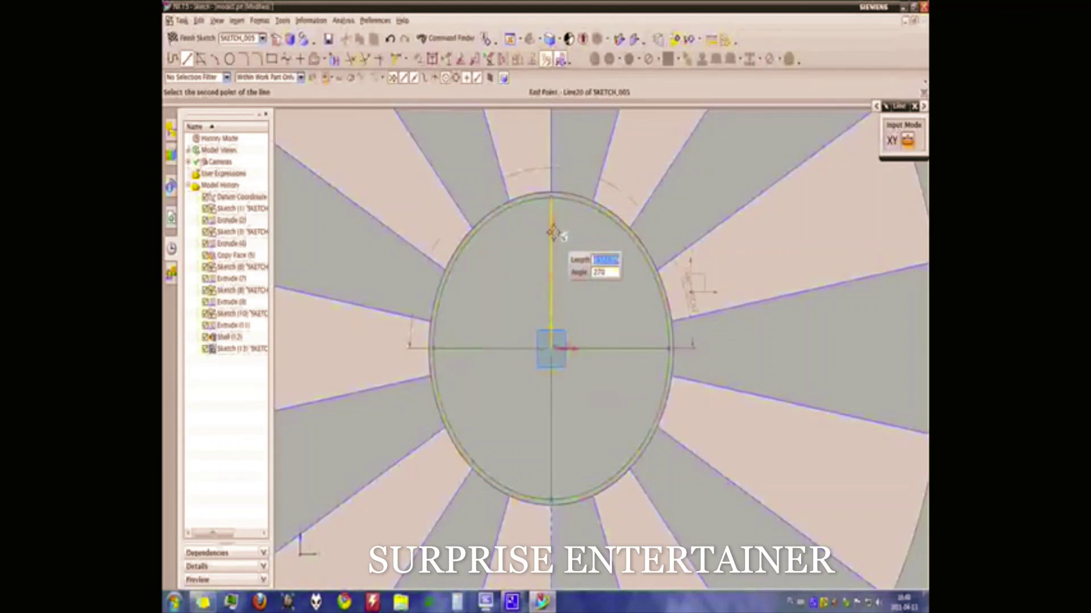
text(8)
text(.6)
key(Tab)
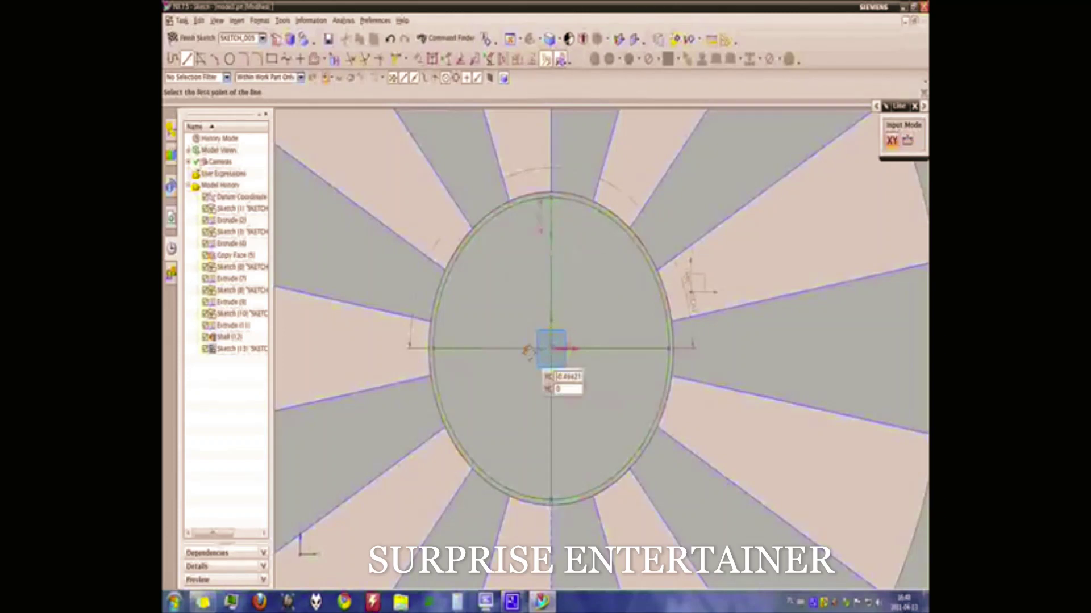
key(Return)
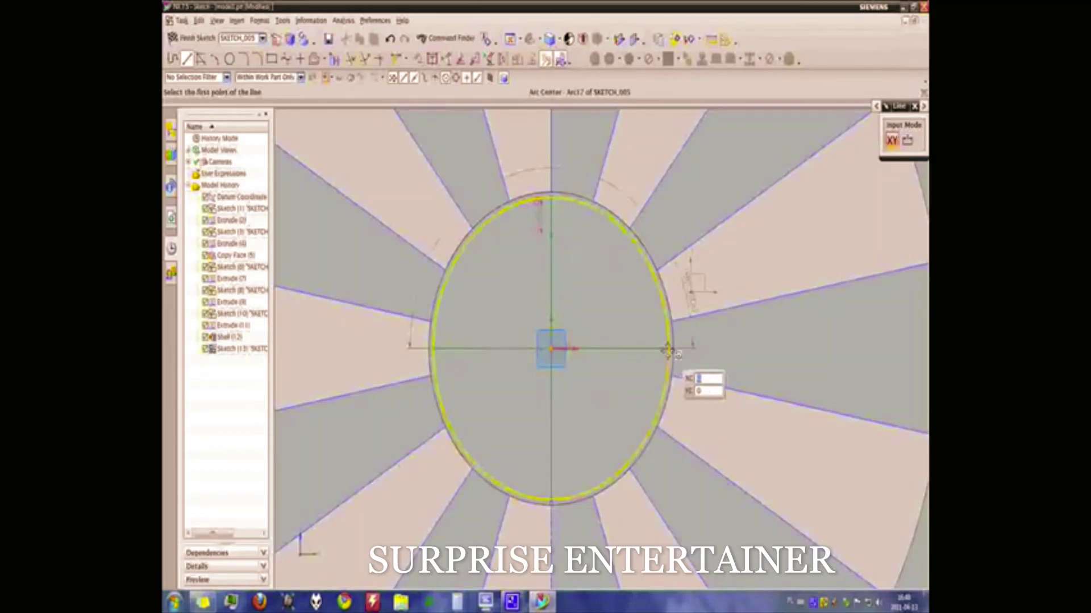
key(Escape)
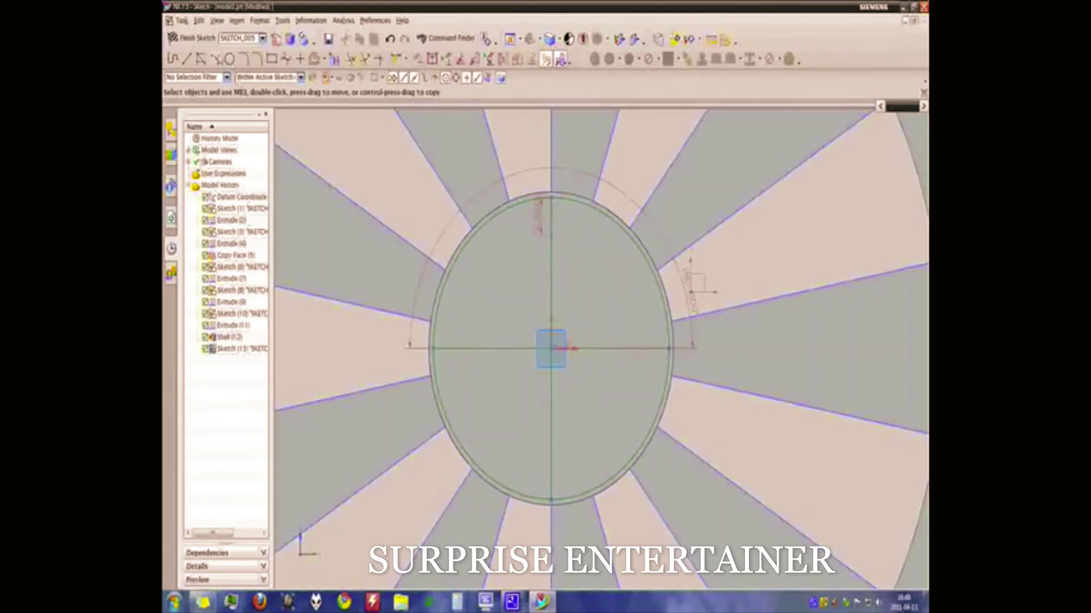
click(187, 59)
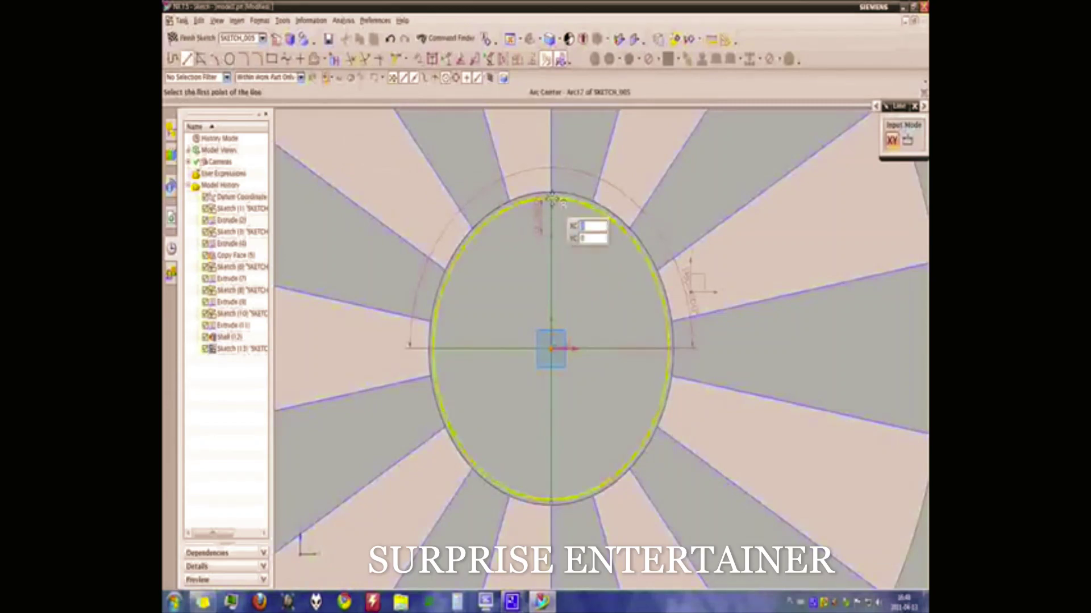
click(229, 58)
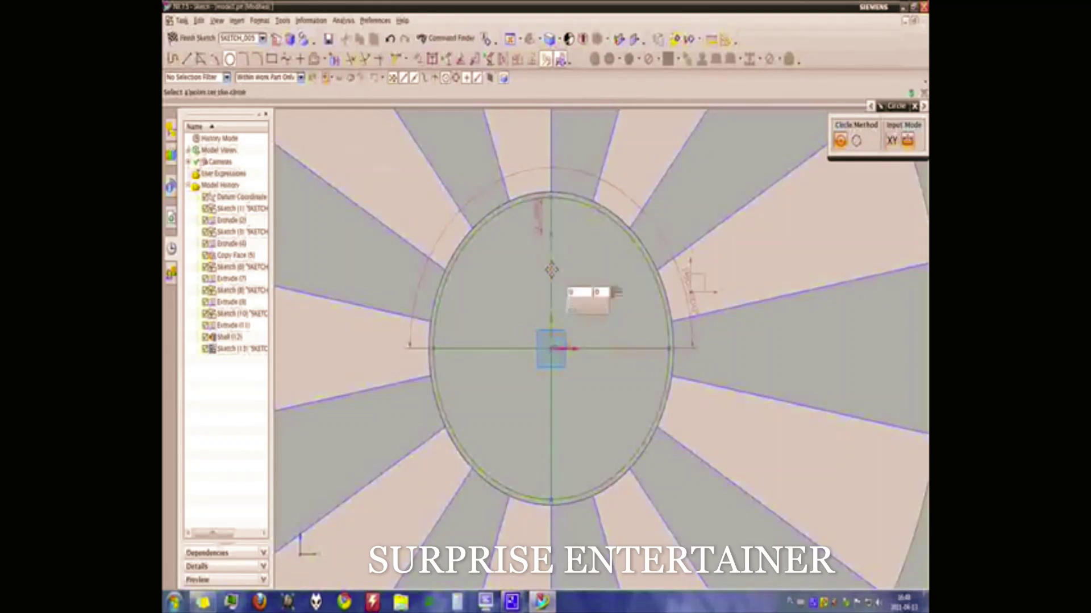
click(551, 267)
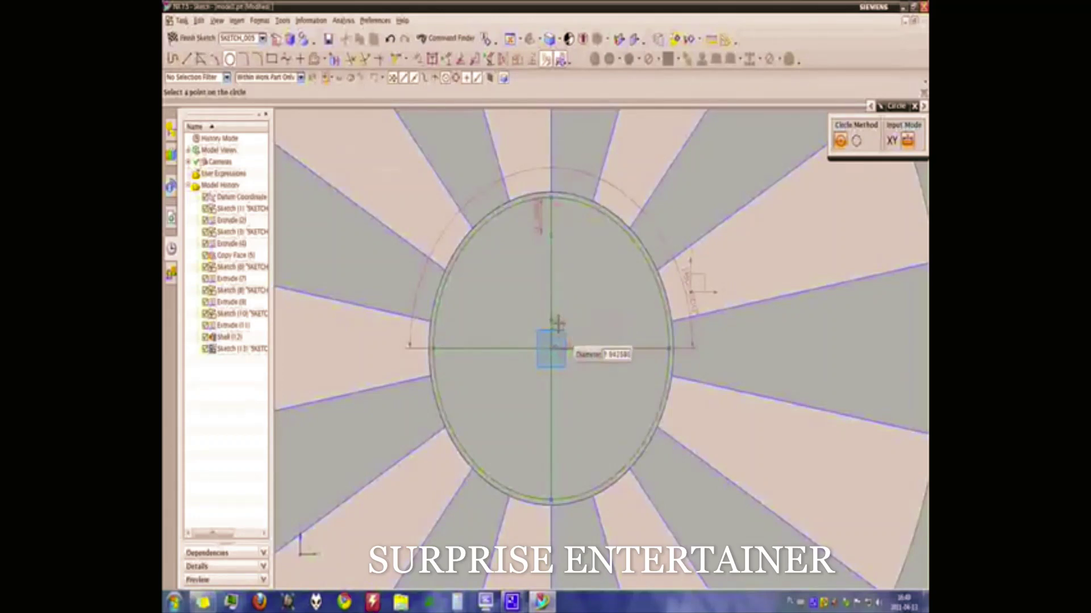
click(558, 324)
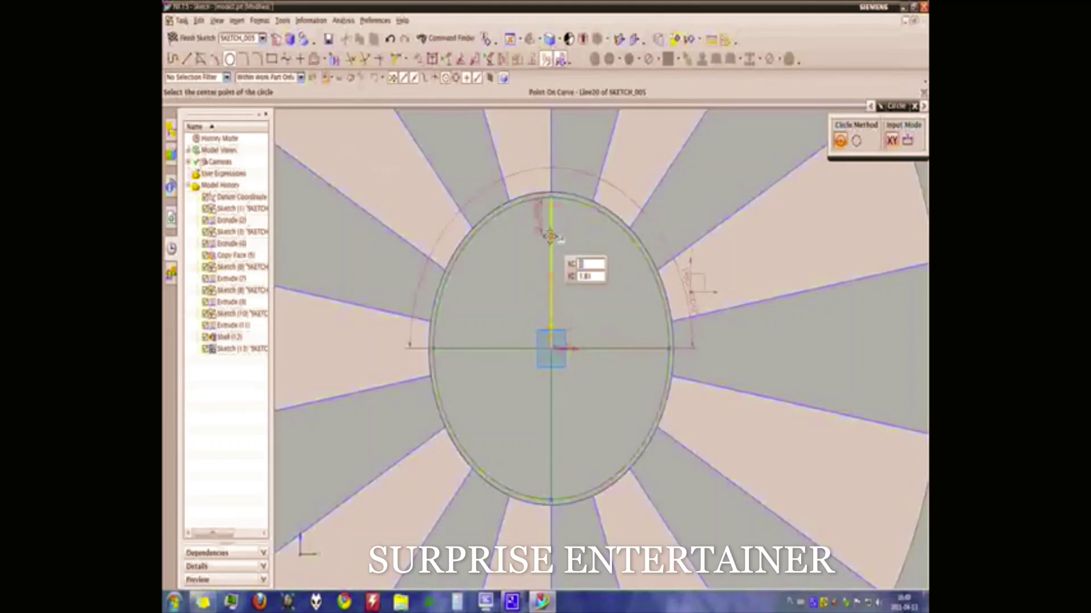
click(551, 274)
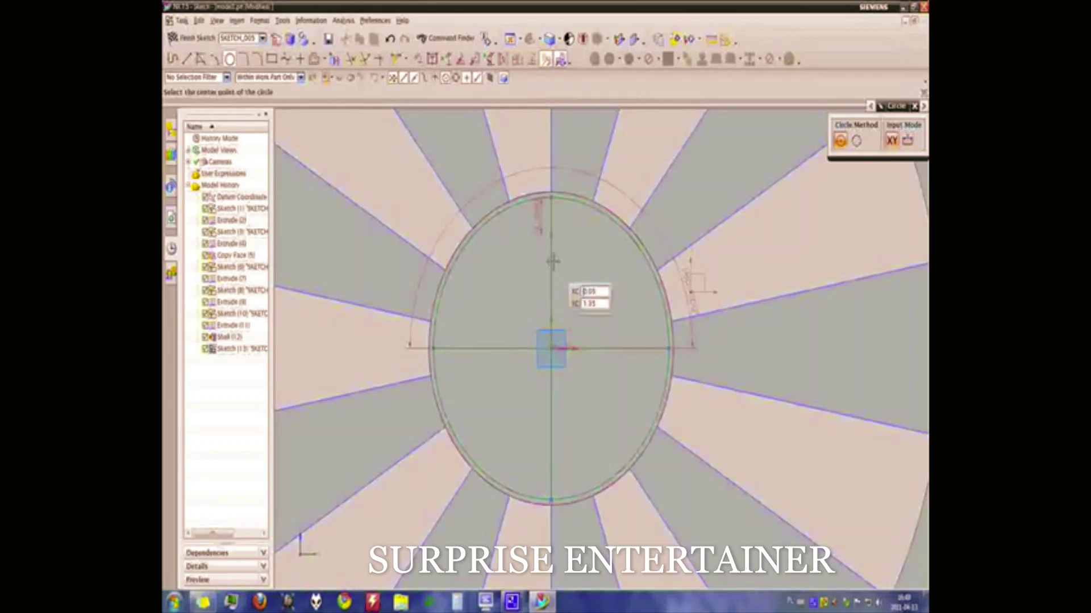
key(Escape)
Step: Remove the upper vertical line, and draw then delete a trial line near the circle's top
click(551, 222)
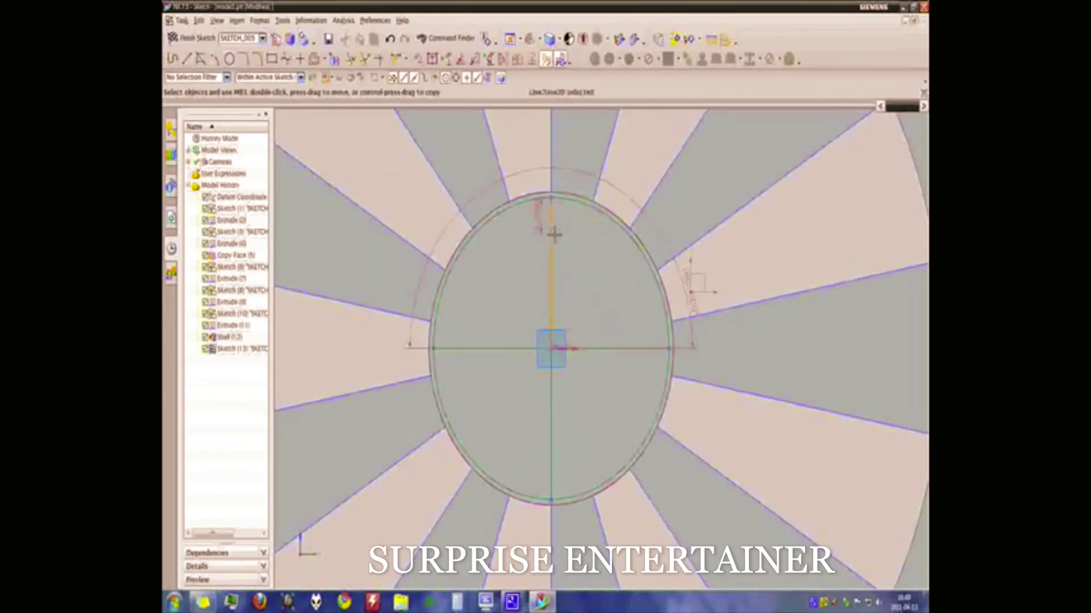
key(Escape)
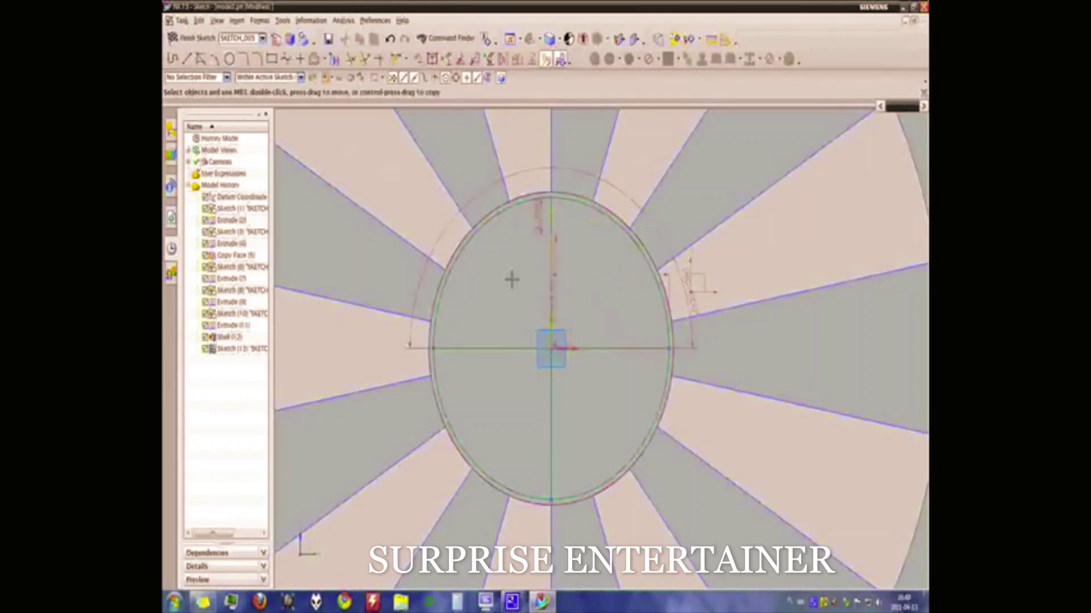
click(186, 60)
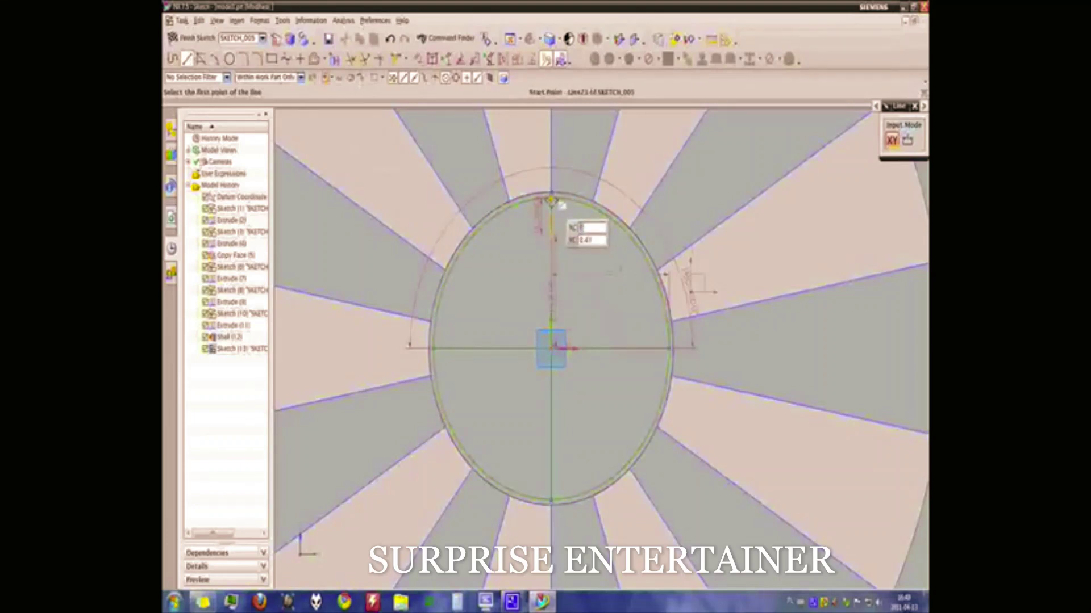
click(551, 200)
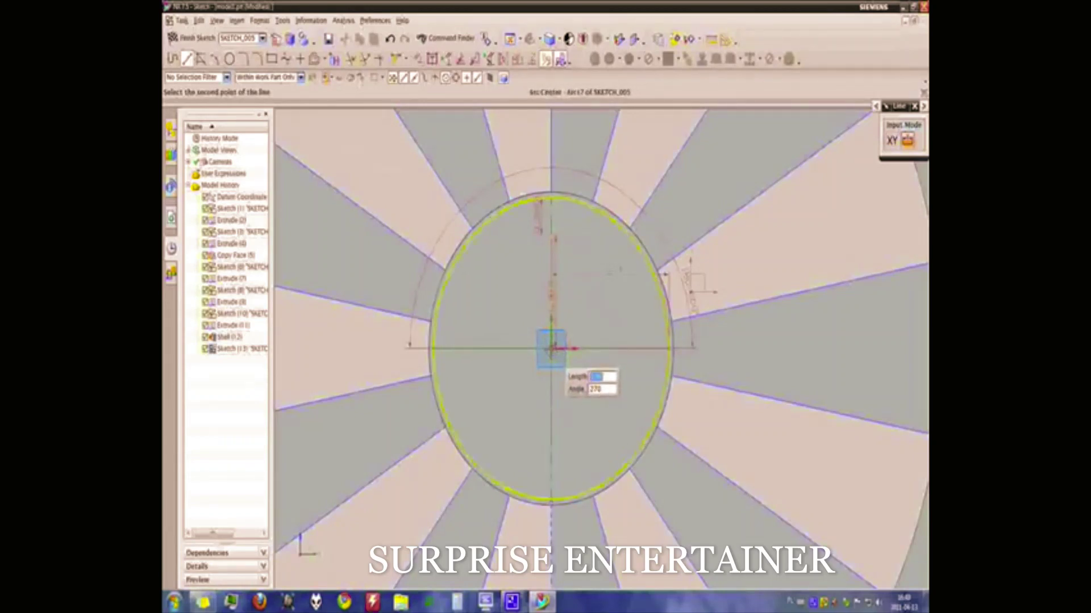
click(552, 222)
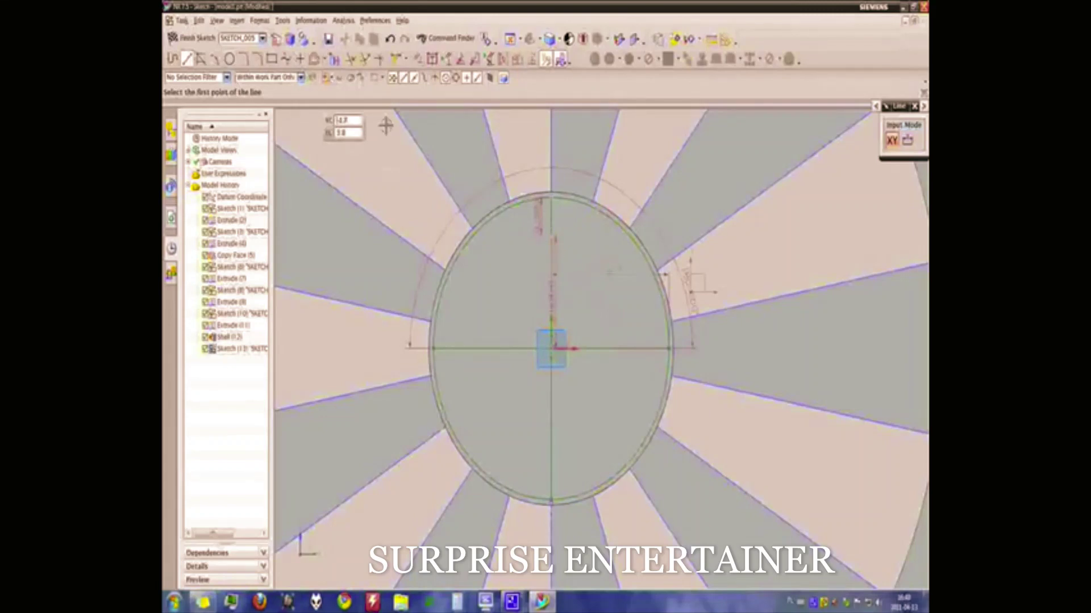
key(Escape)
click(550, 215)
key(Delete)
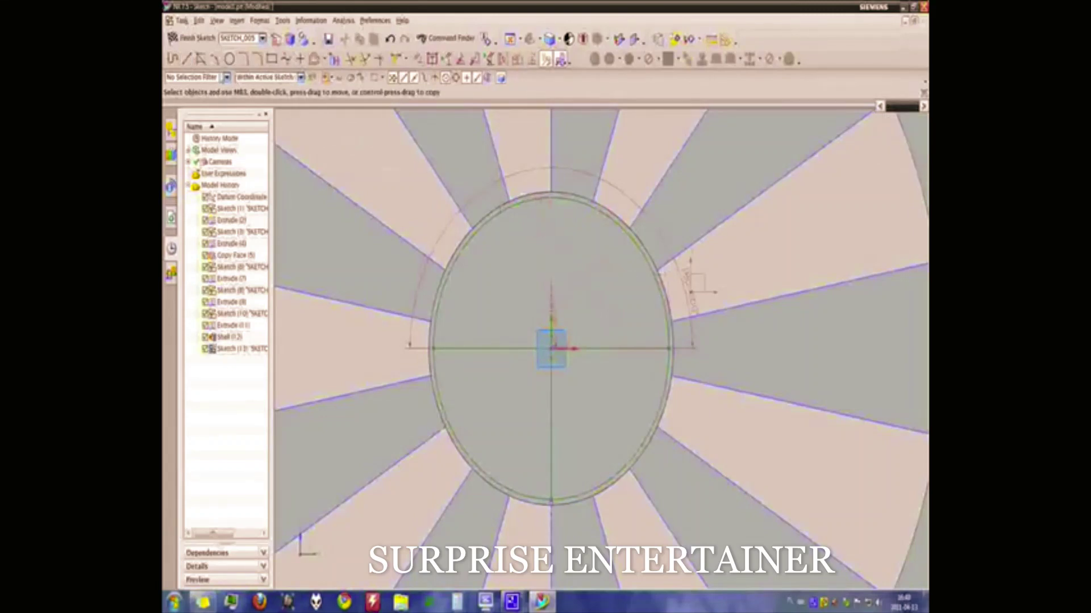
Step: Draw a line from the hub centre up to the circle's top
key(l)
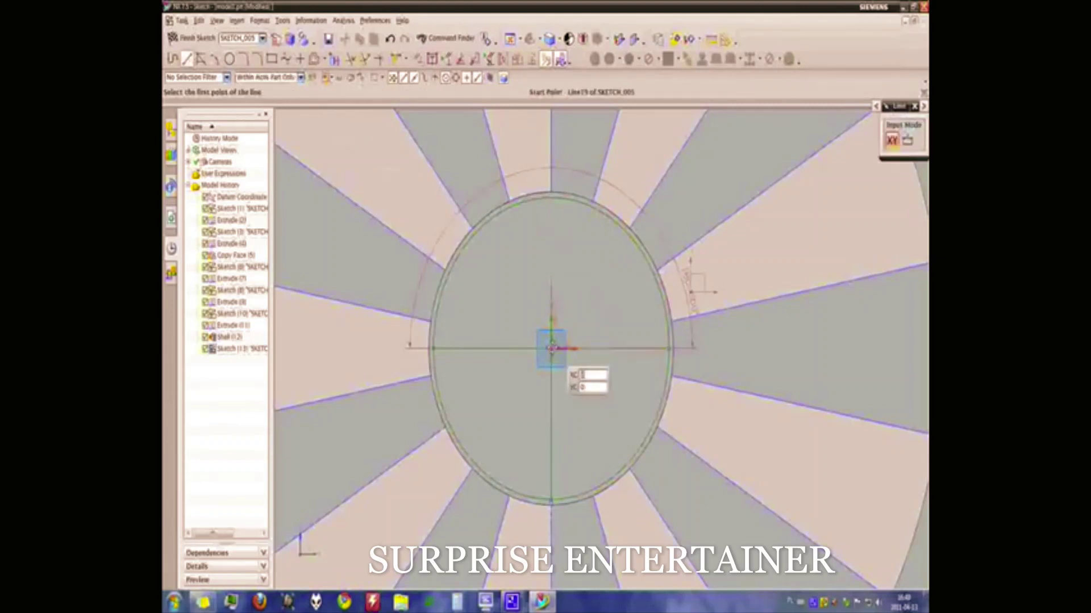
click(551, 349)
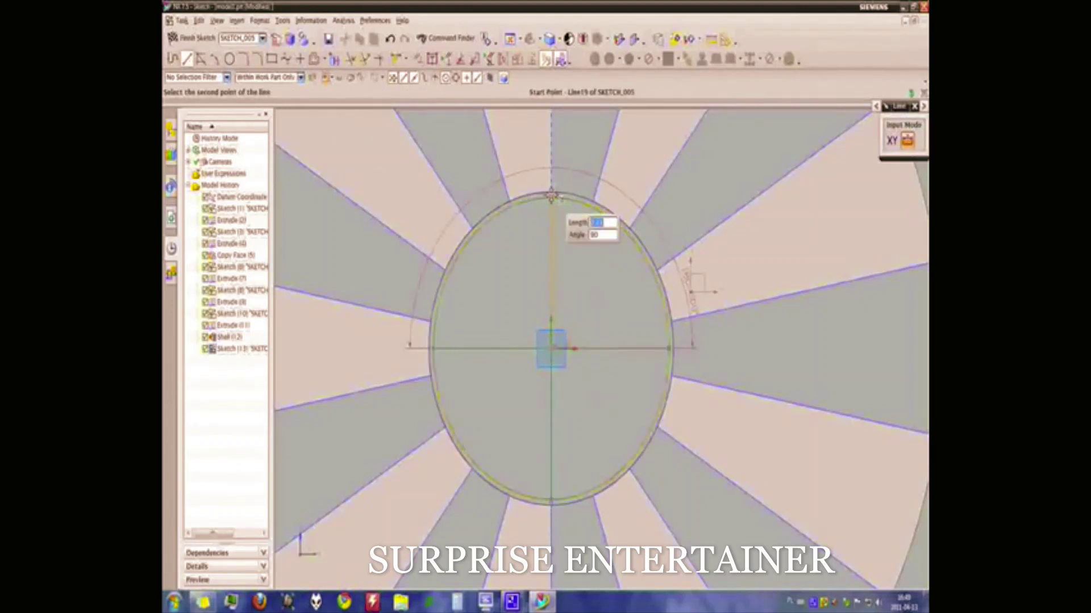
click(551, 195)
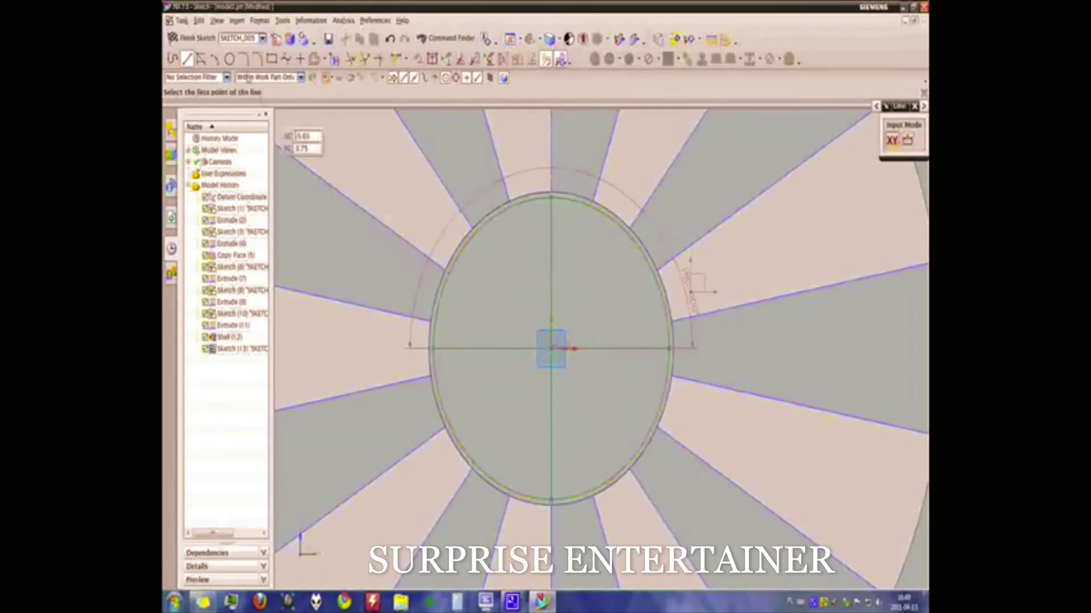
Step: Draw four diameter-1 circles at the upper, right, lower and left positions on the cross lines
click(230, 60)
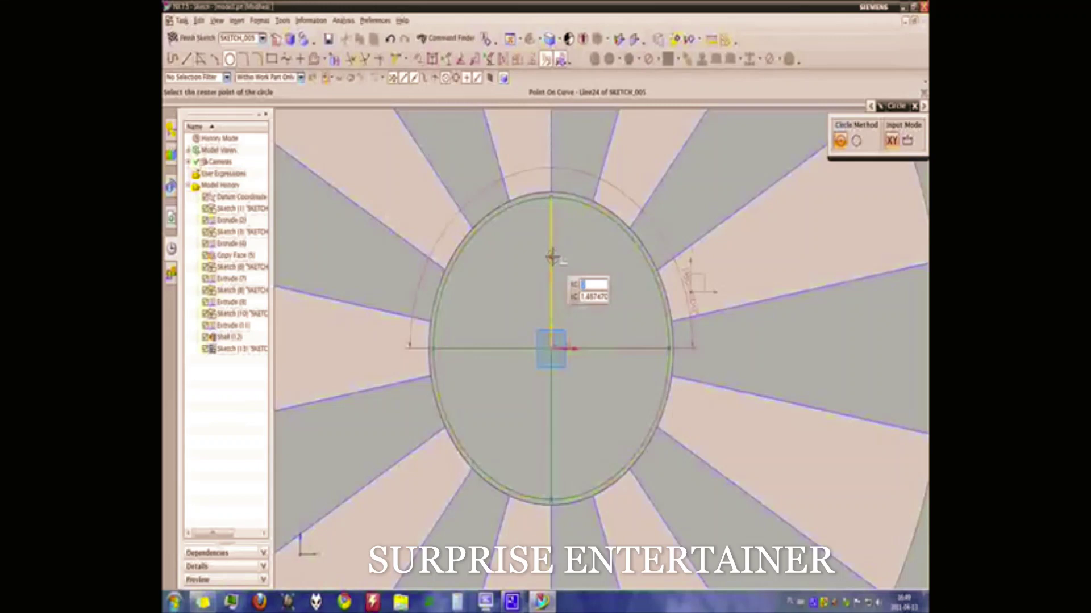
click(551, 348)
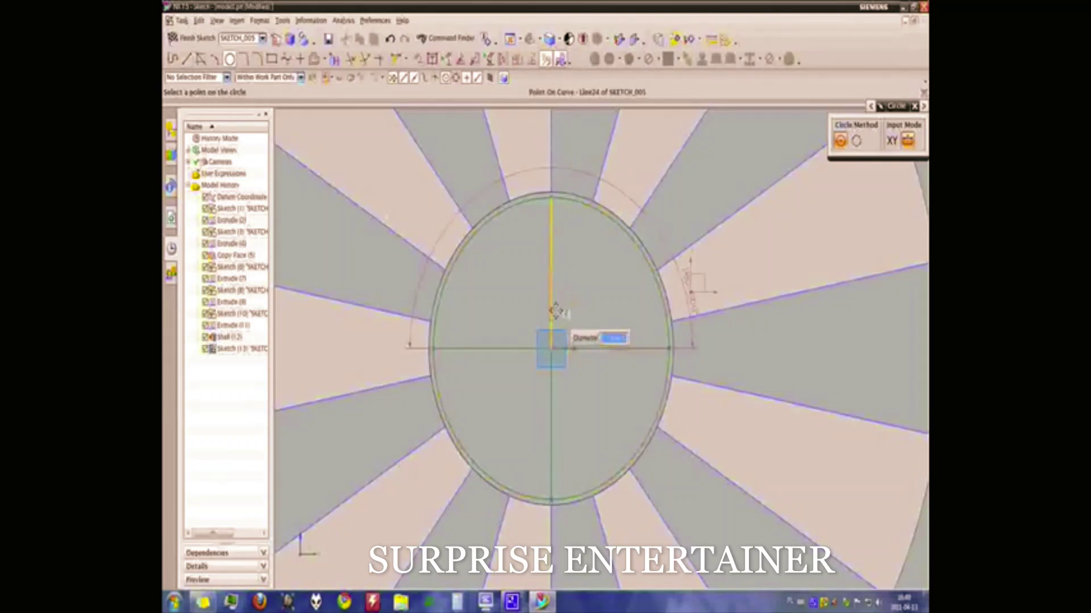
text(1)
key(Return)
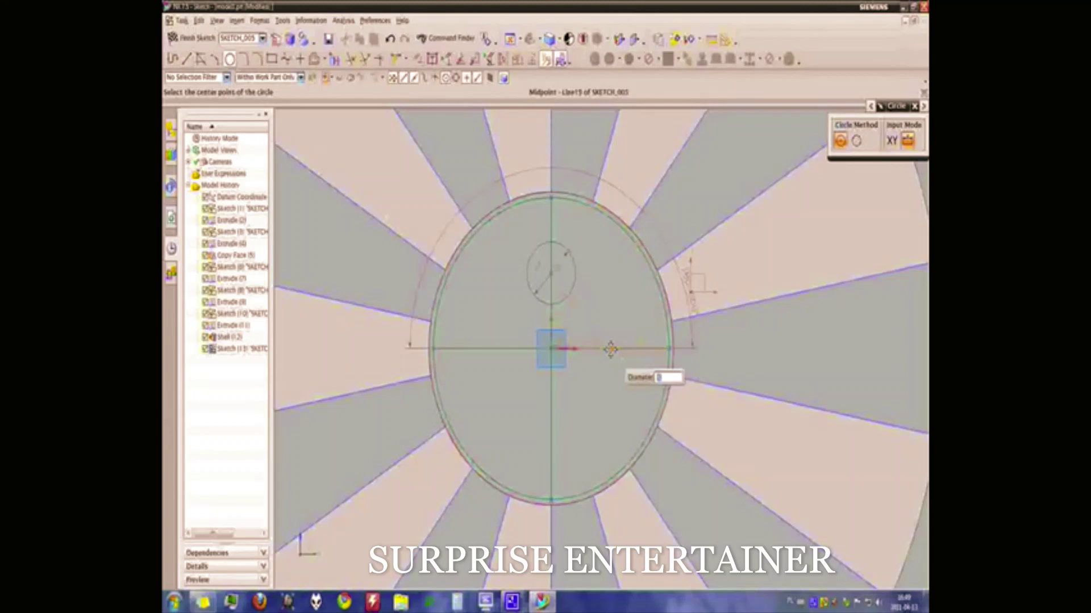
click(610, 349)
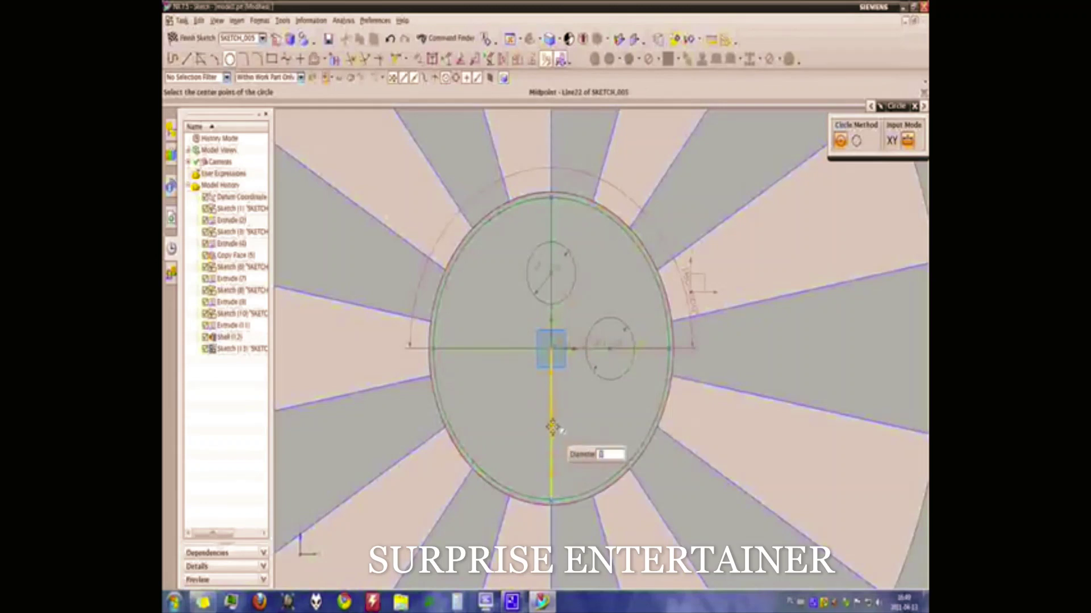
click(552, 427)
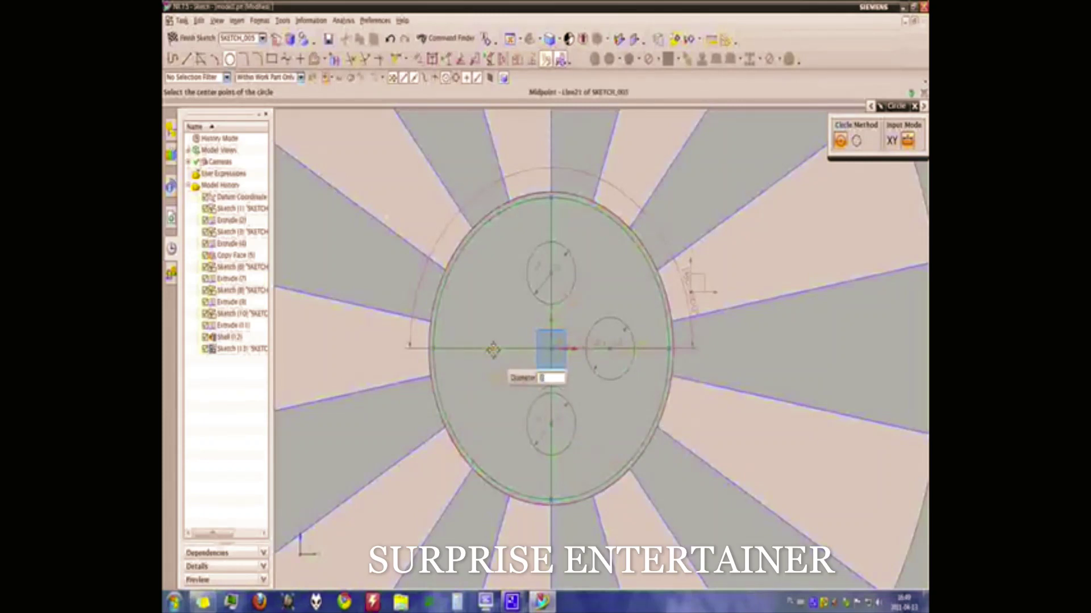
click(493, 348)
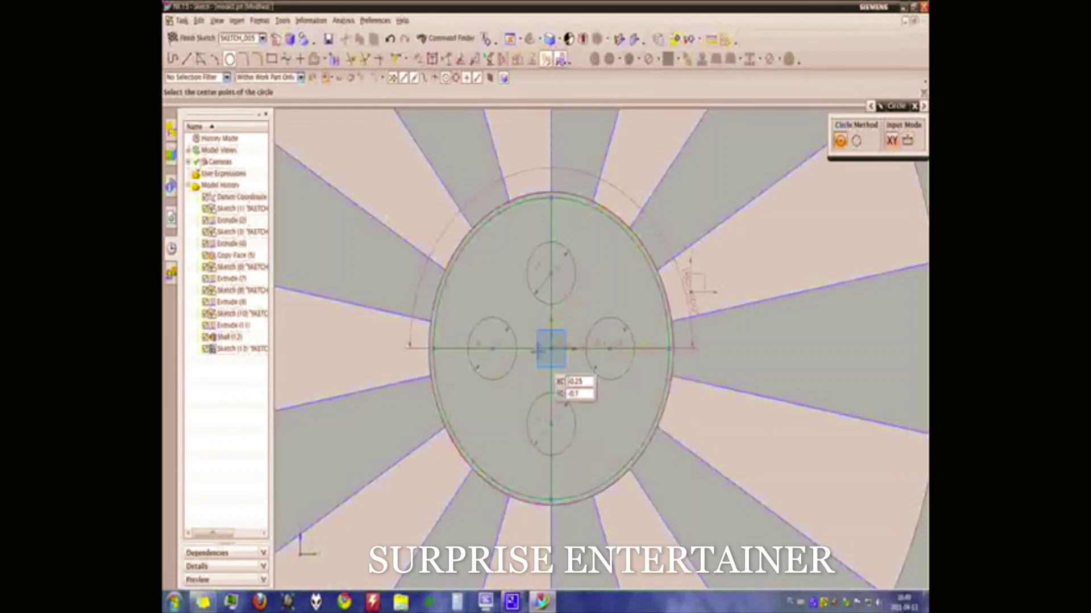
click(551, 349)
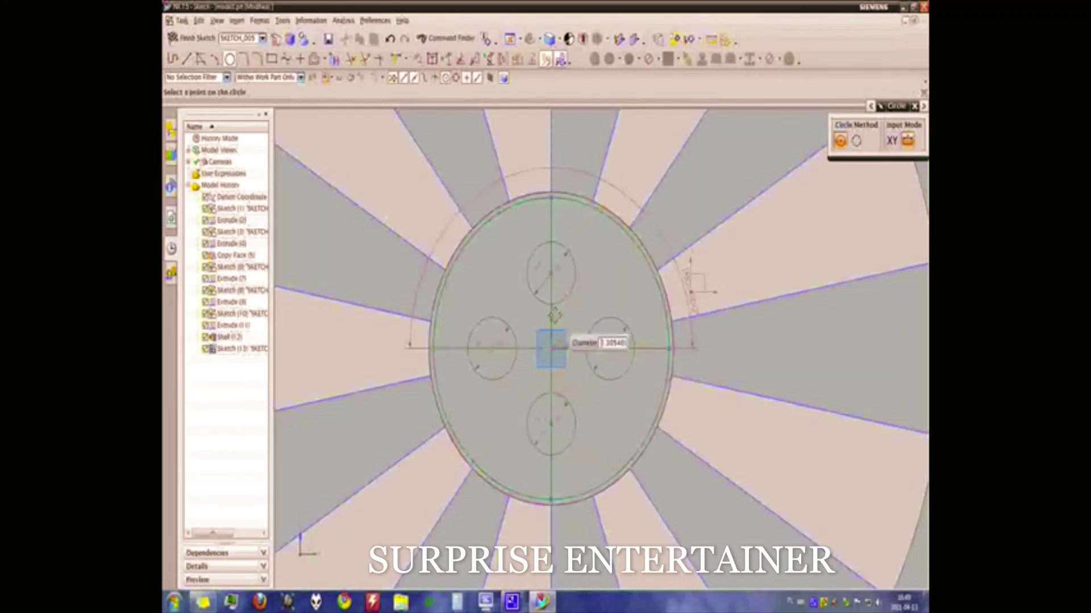
key(Escape)
key(Escape)
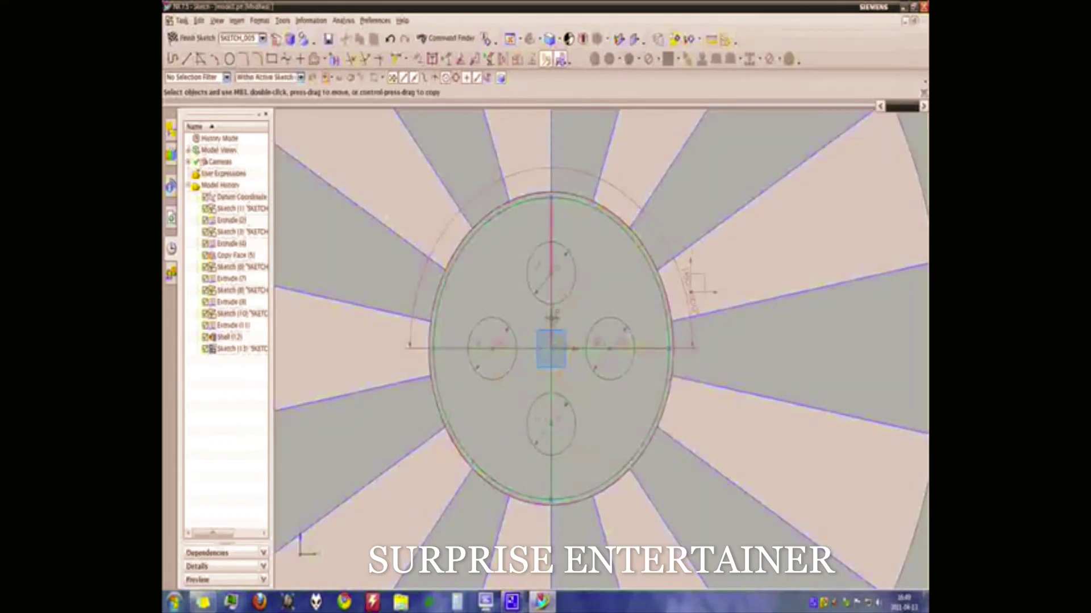
Step: Delete the vertical and horizontal construction cross lines from the hub sketch
click(551, 318)
click(531, 348)
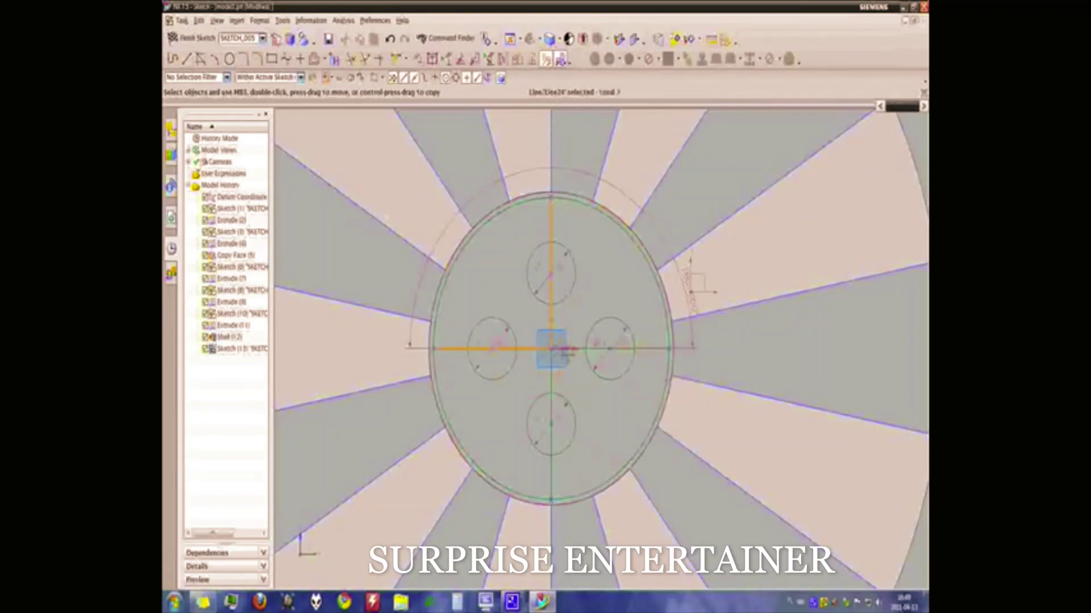
click(571, 349)
key(Delete)
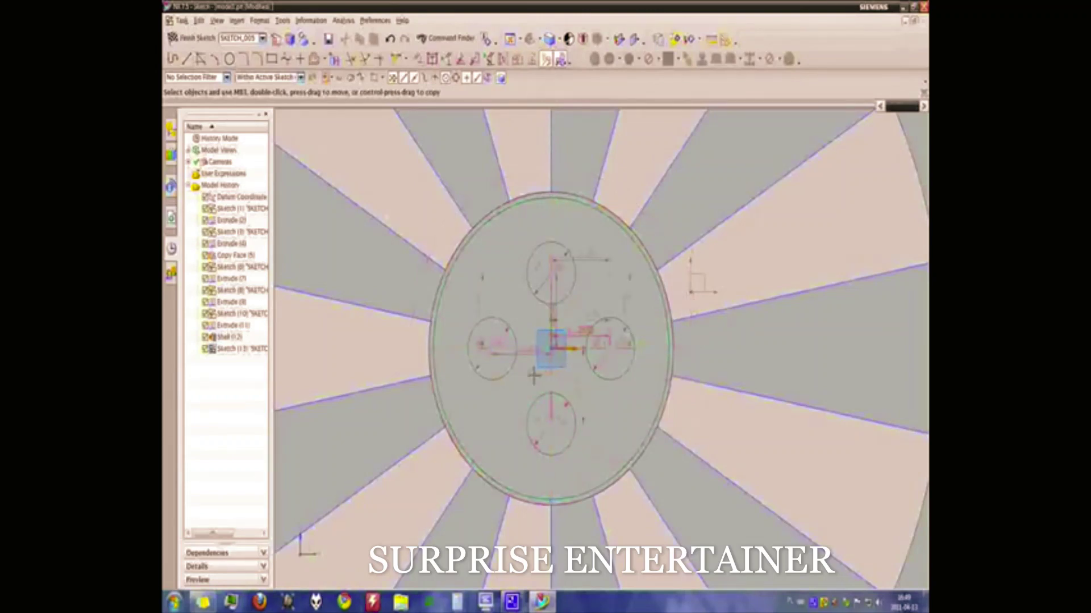
Step: Finish the sketch and preview an extrusion of Sketch (13) at end distance -0.5
click(191, 38)
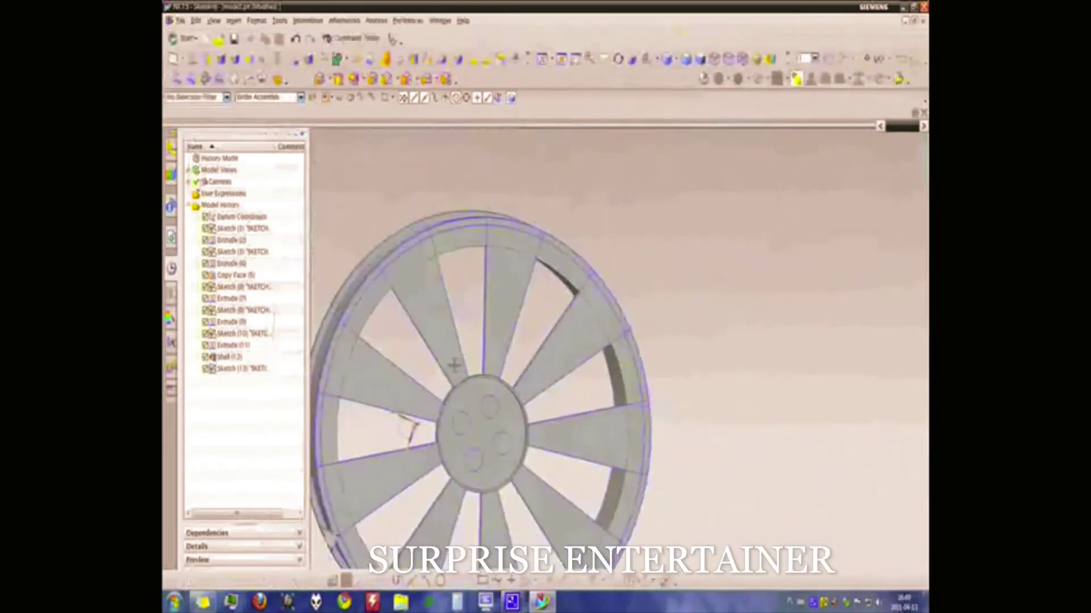
middle_drag(454, 366, 511, 363)
click(233, 275)
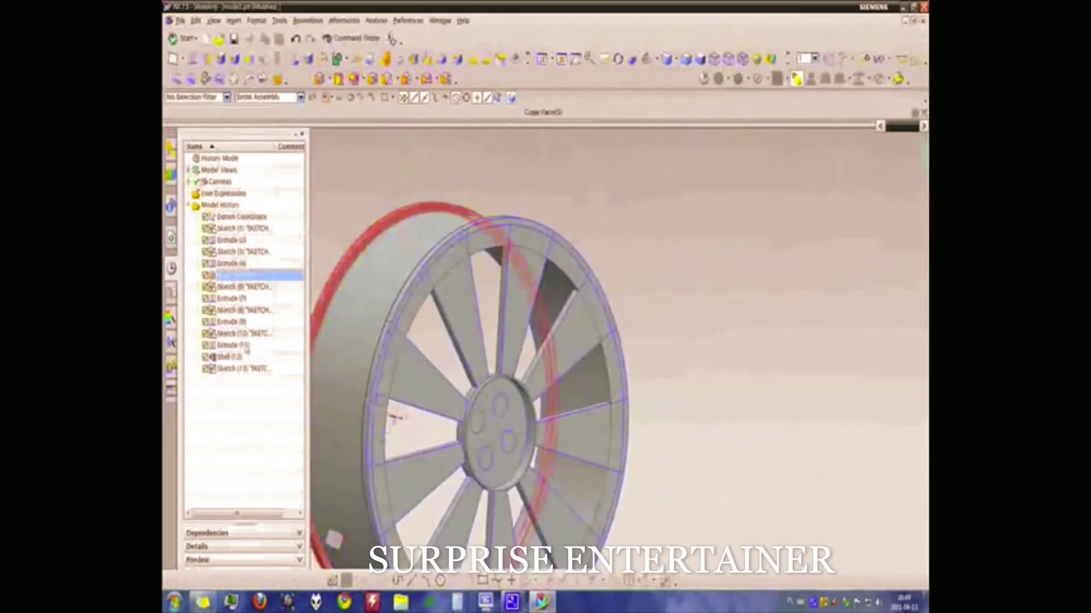
click(245, 369)
key(x)
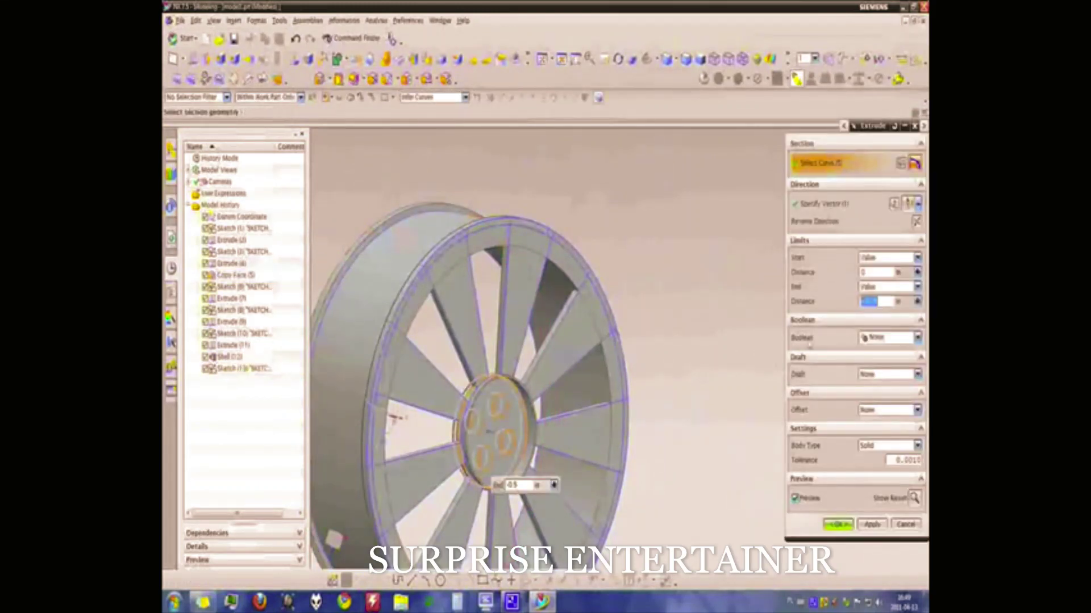
middle_drag(672, 350, 764, 426)
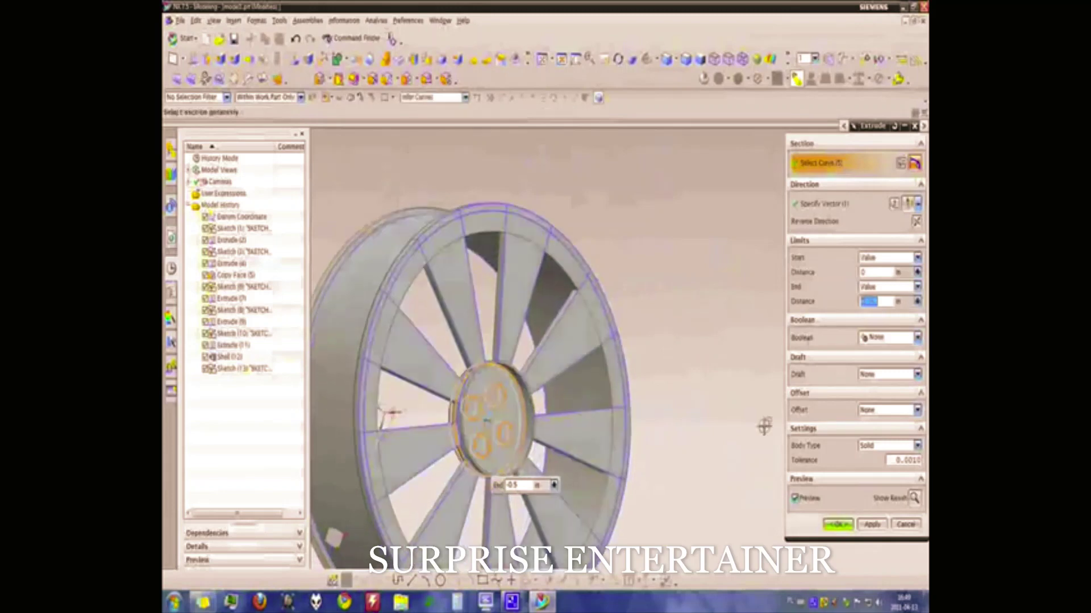
click(908, 524)
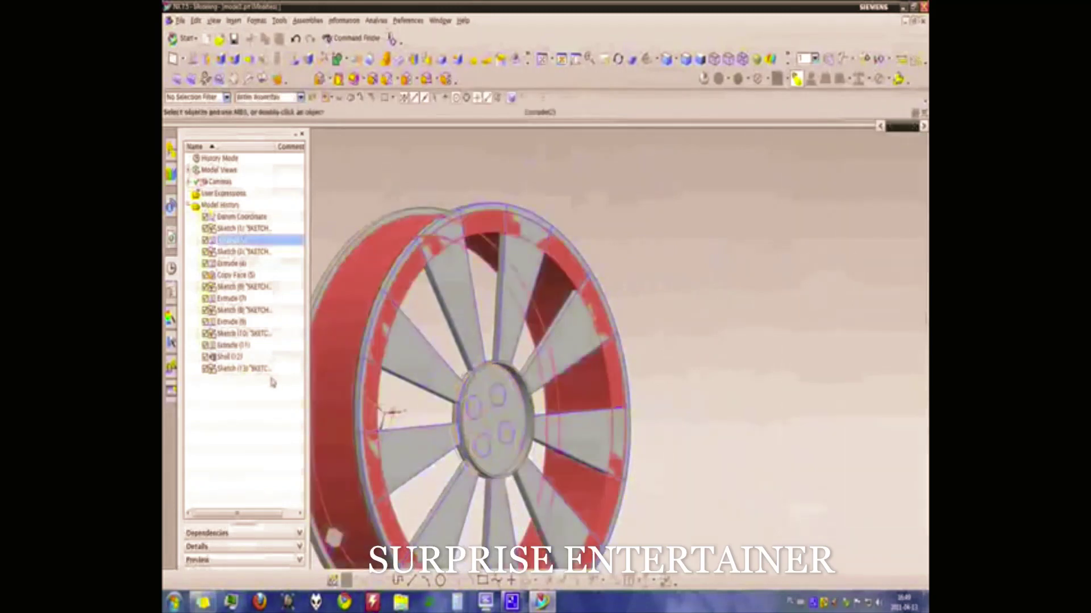
click(247, 369)
double_click(248, 370)
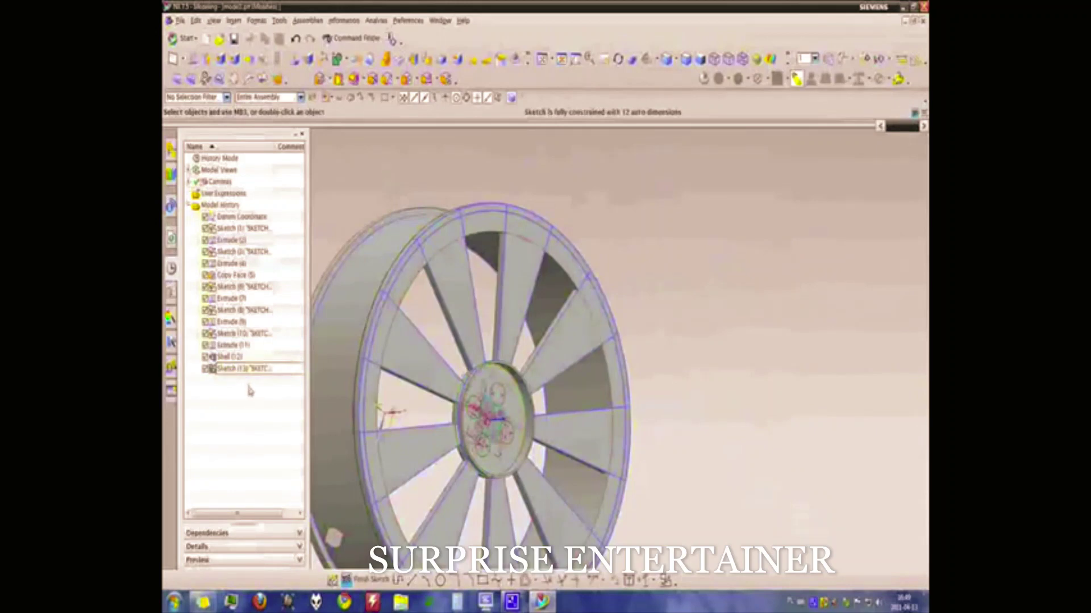
click(254, 368)
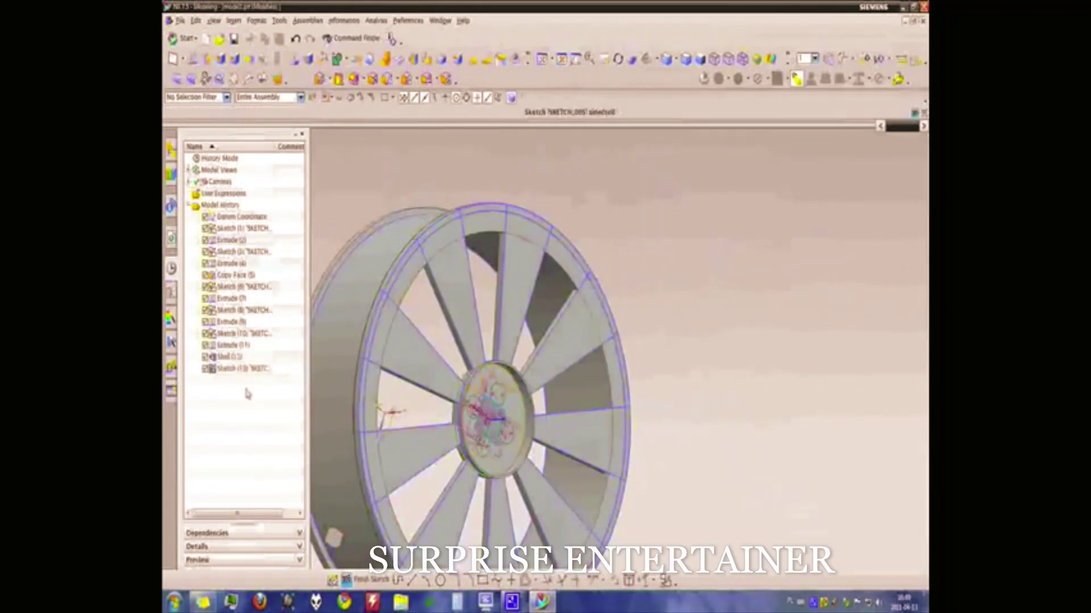
click(248, 394)
double_click(235, 370)
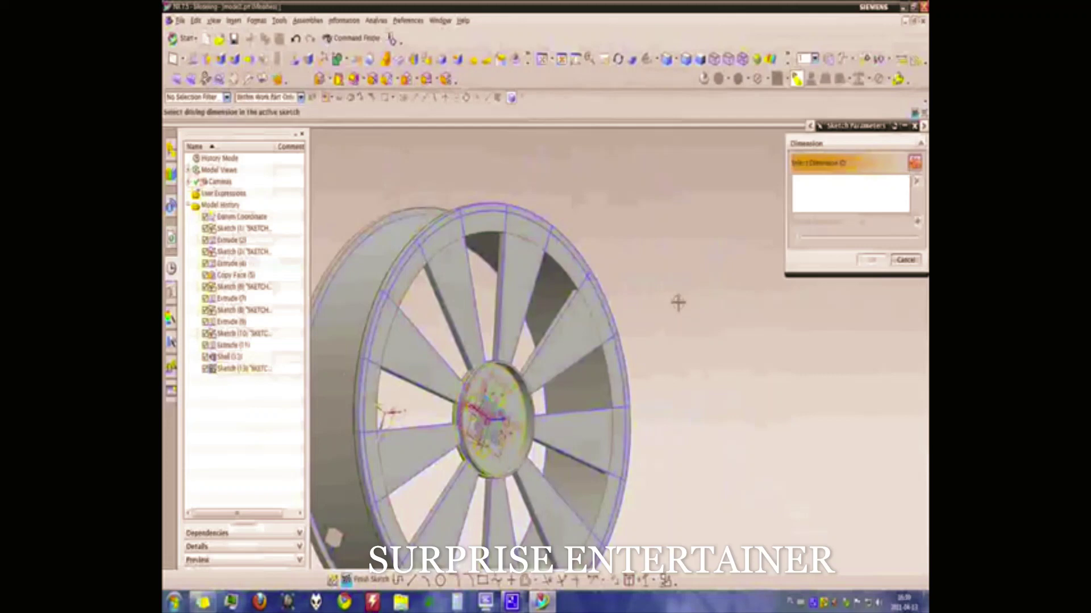
right_click(782, 246)
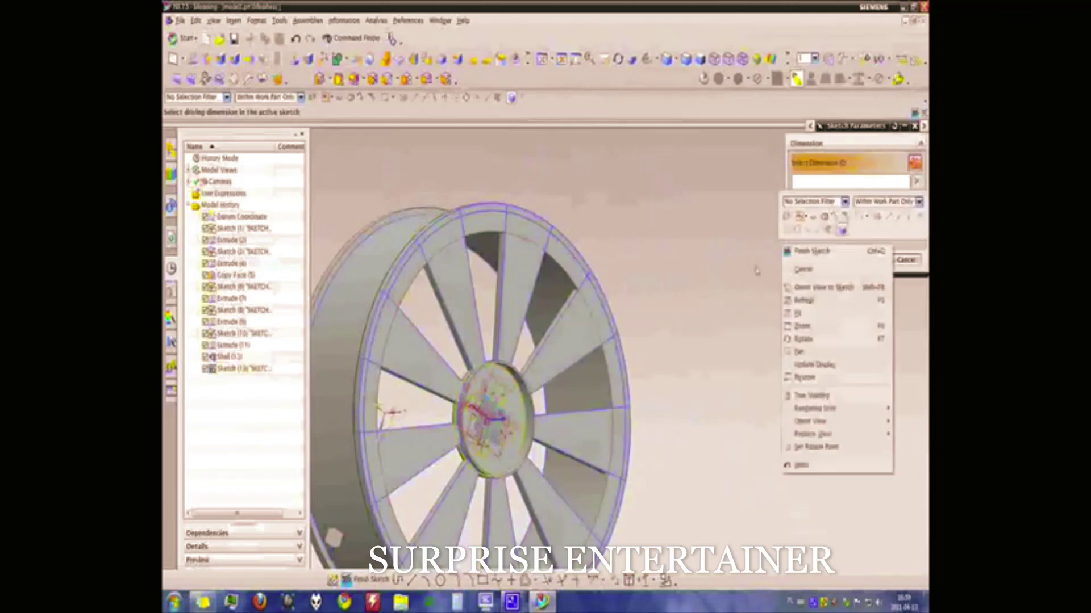
click(799, 289)
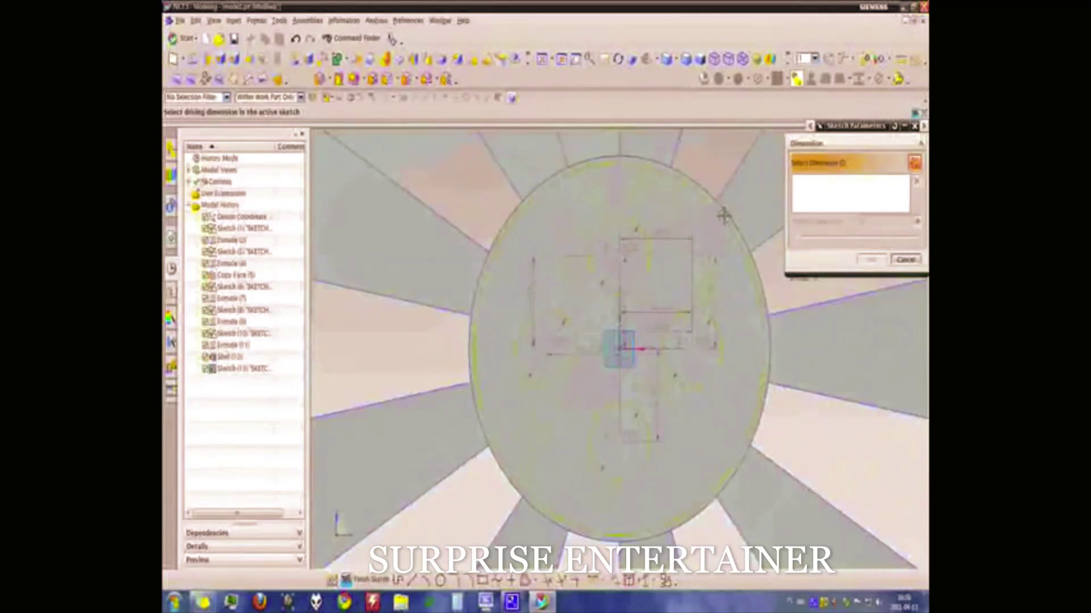
key(Escape)
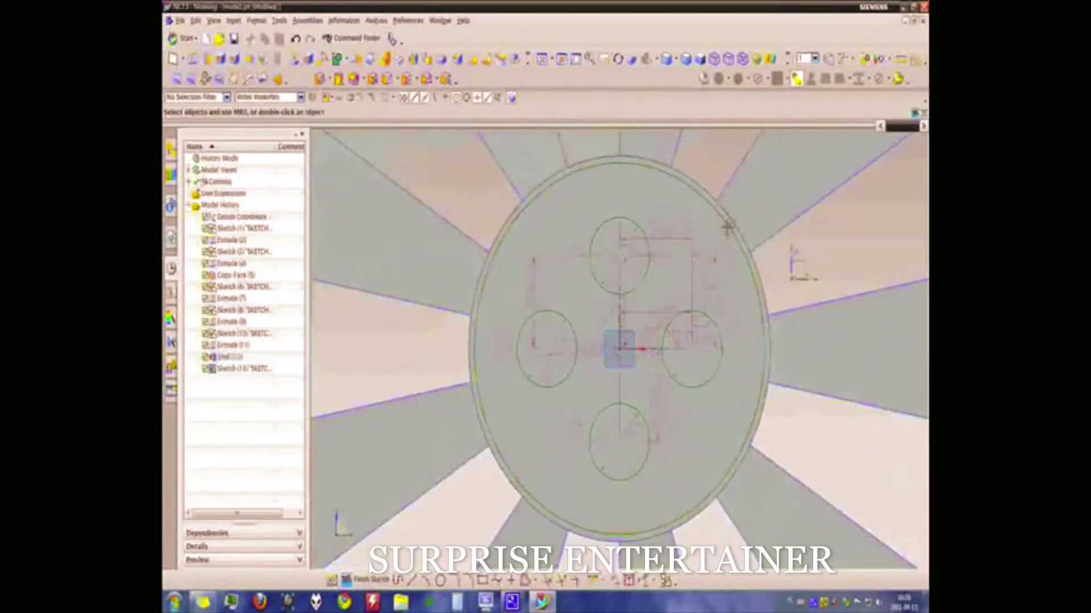
click(723, 233)
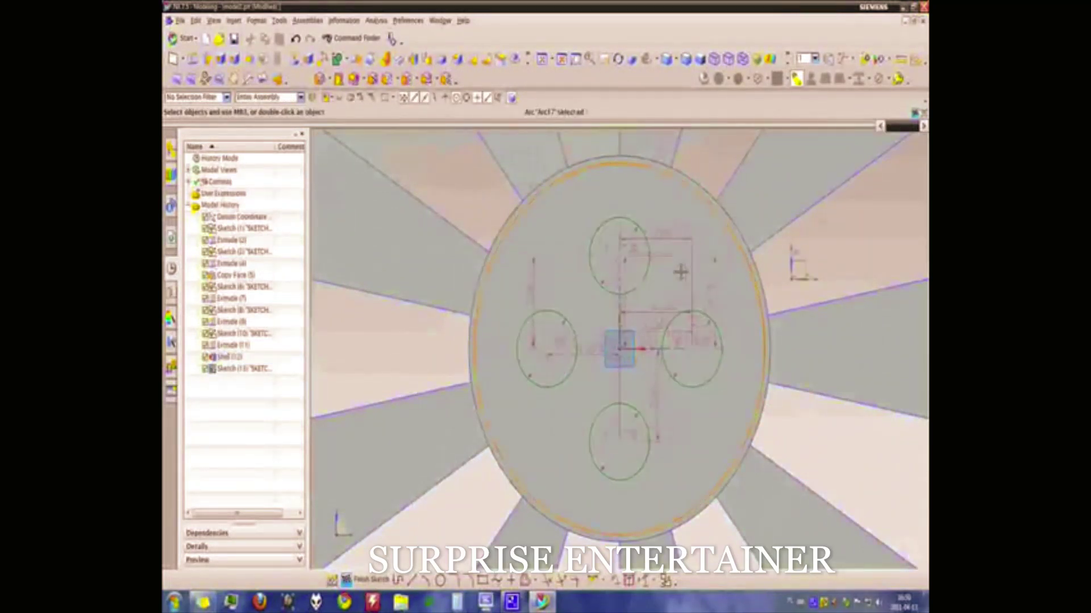
key(Escape)
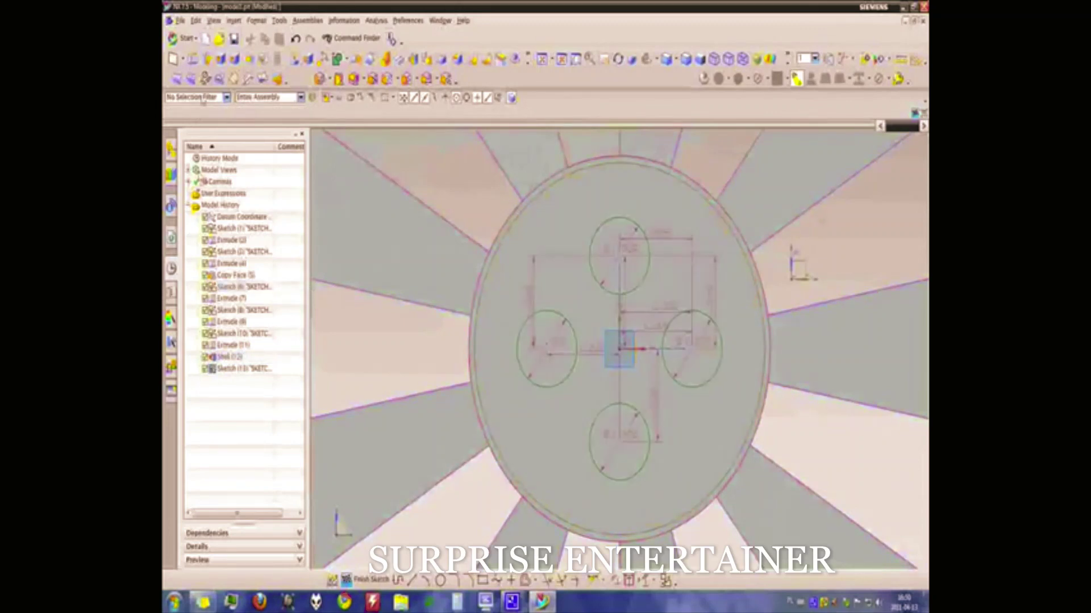
click(350, 580)
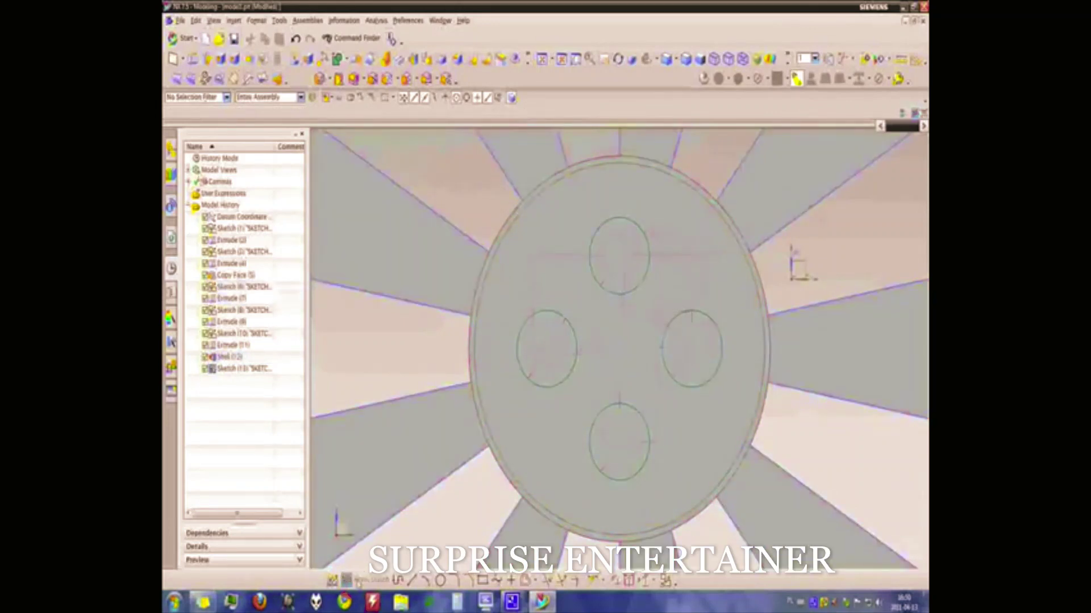
Step: Extrude Sketch (13) to -0.5 with Boolean Subtract on the wheel body, creating Extrude (14)
click(250, 369)
key(x)
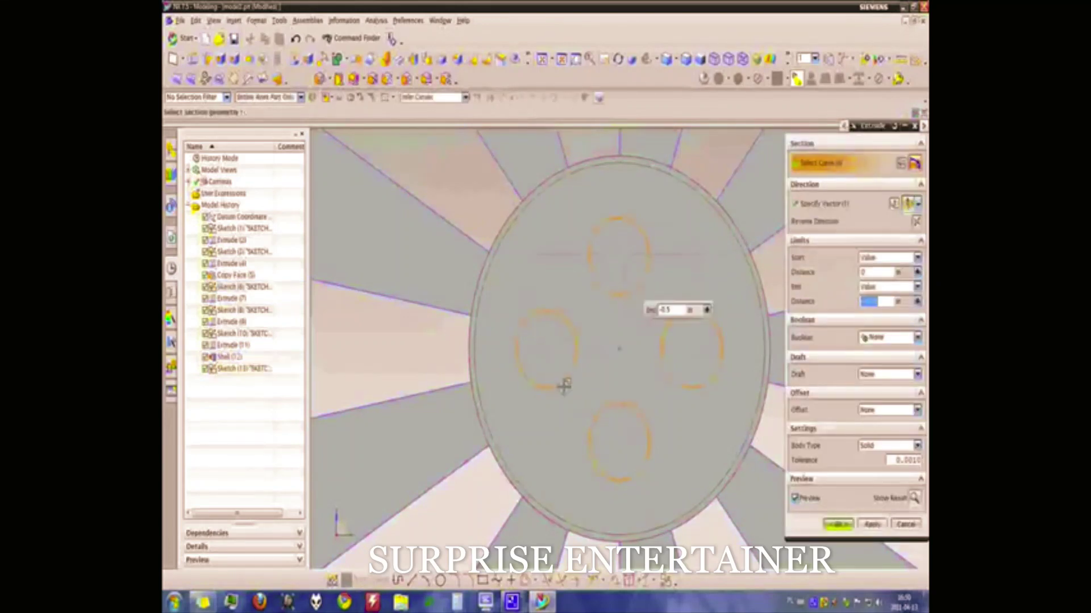
middle_drag(563, 382, 609, 408)
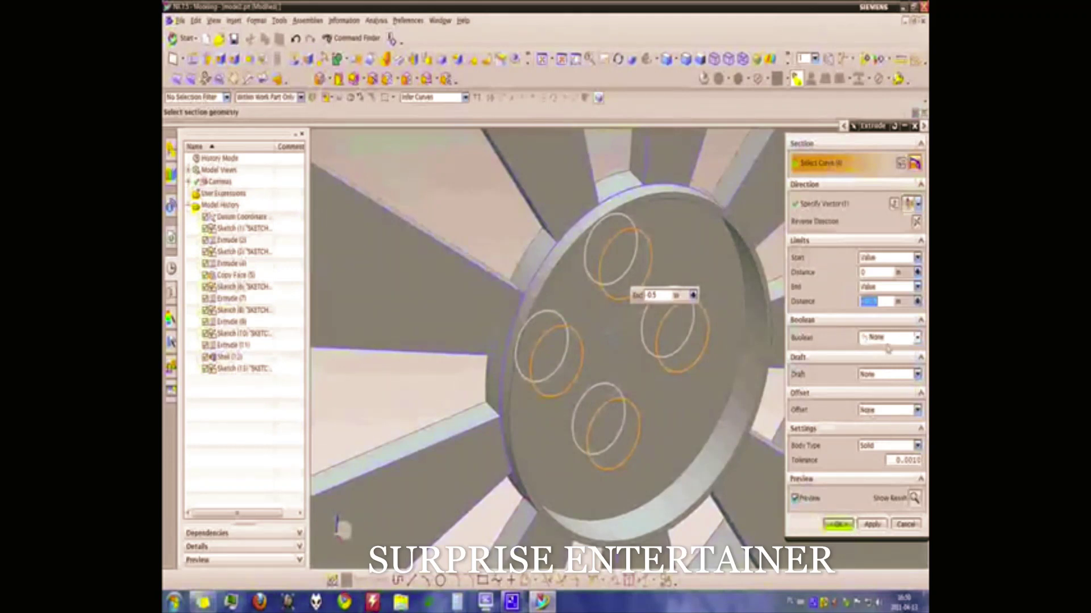
click(889, 339)
click(877, 376)
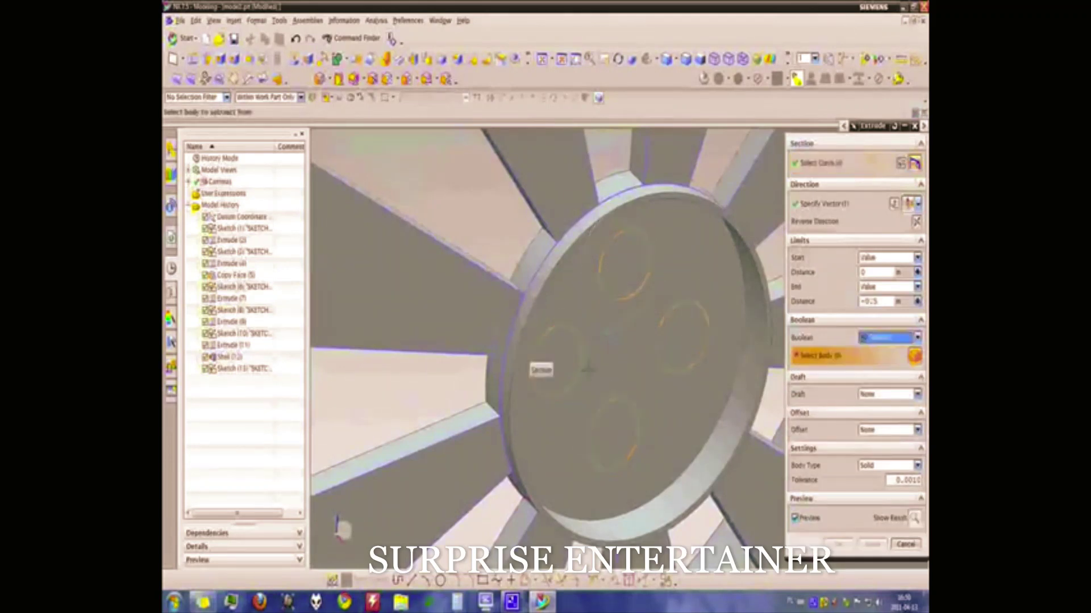
click(581, 367)
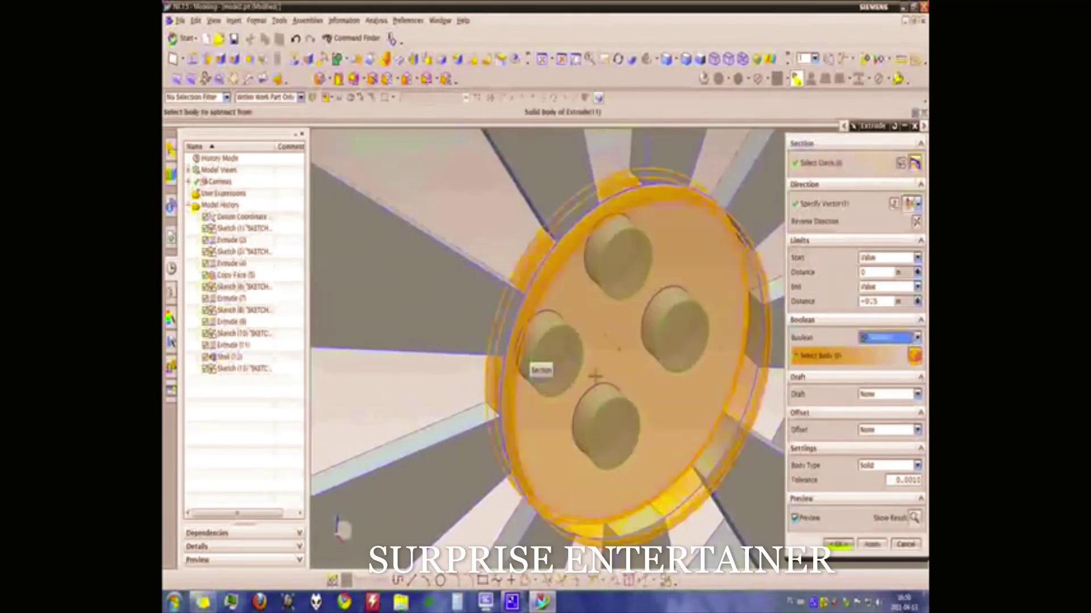
middle_click(637, 385)
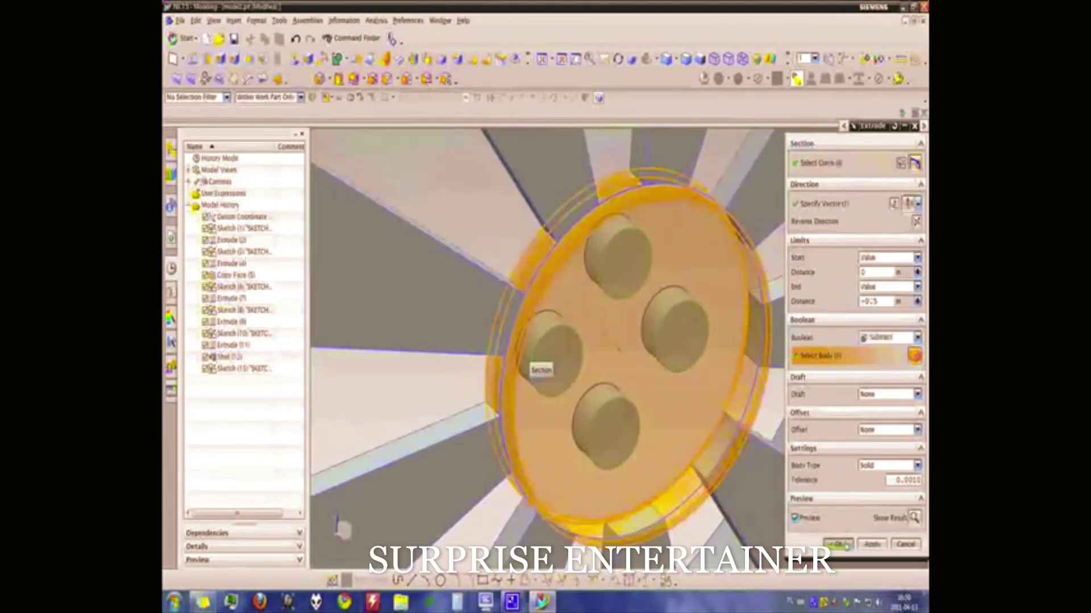
mouse_move(636, 385)
middle_down()
mouse_move(650, 370)
mouse_move(636, 392)
middle_up()
scroll(642, 385, down, 3)
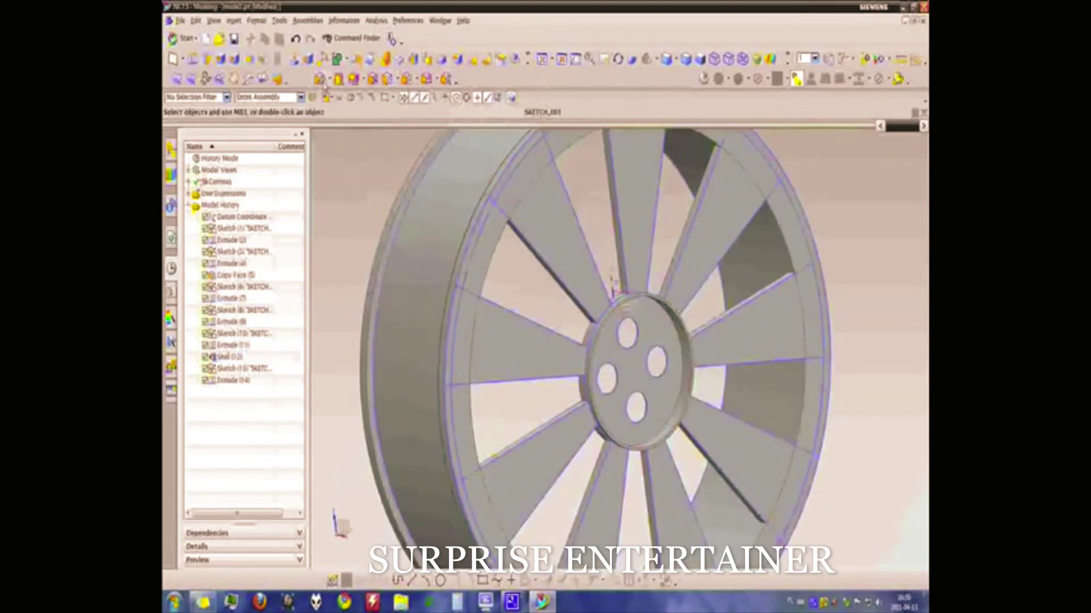
click(322, 83)
scroll(823, 224, down, 1)
scroll(824, 224, down, 1)
scroll(824, 222, down, 2)
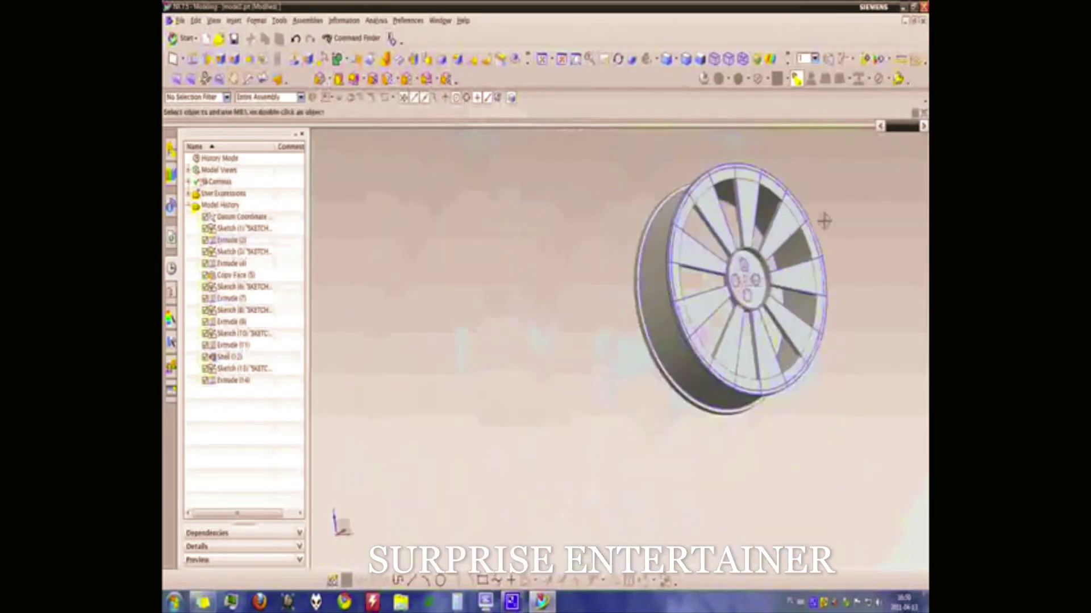
scroll(824, 225, up, 1)
scroll(823, 226, up, 2)
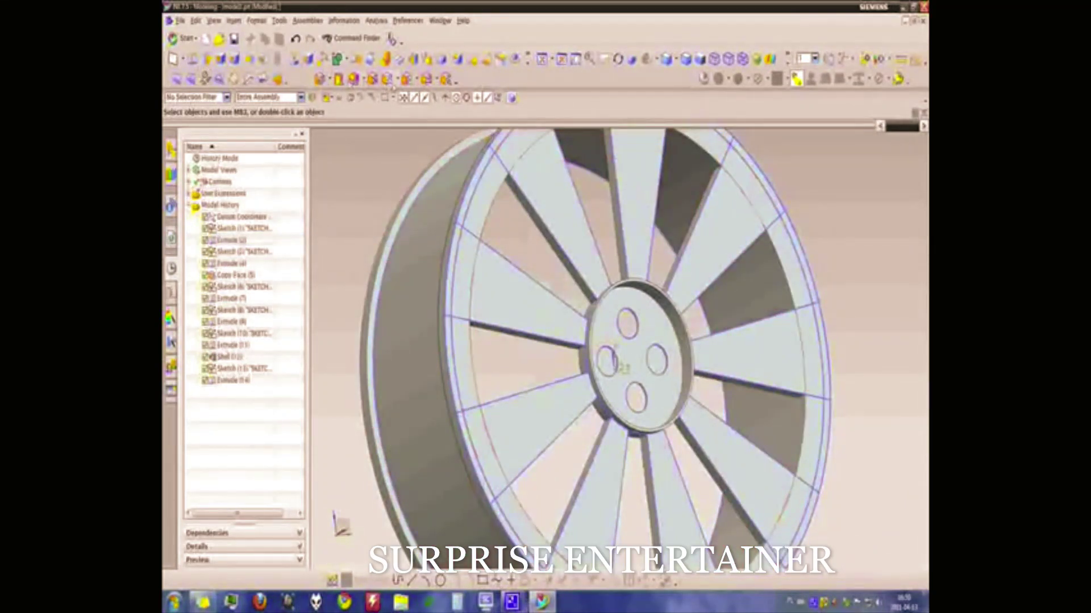
Step: Copy a spoke face at 0.3 distance, creating Copy Face (15), and select it
click(392, 84)
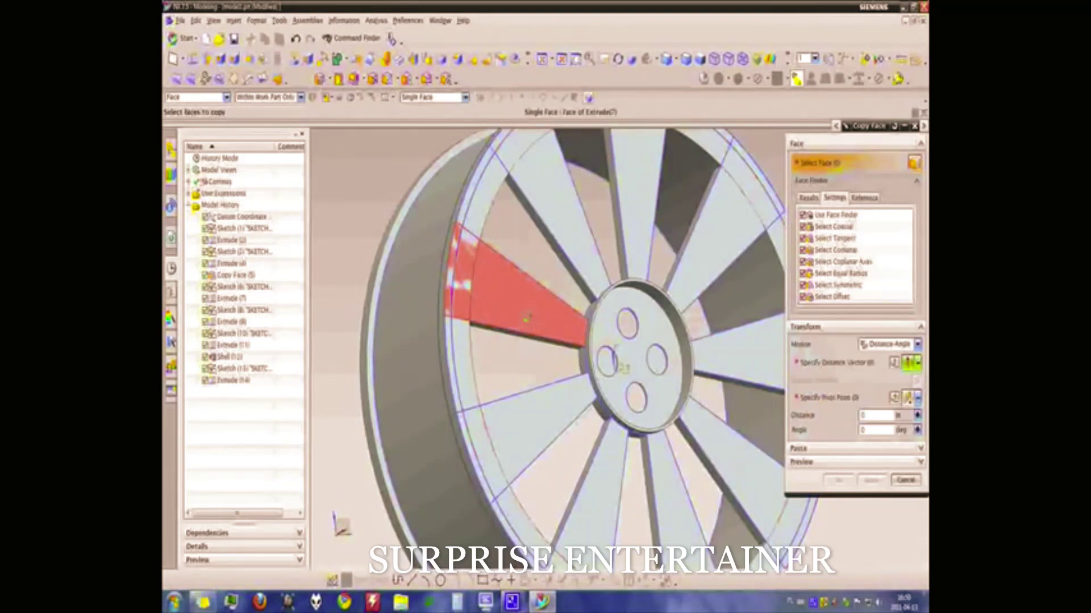
click(527, 315)
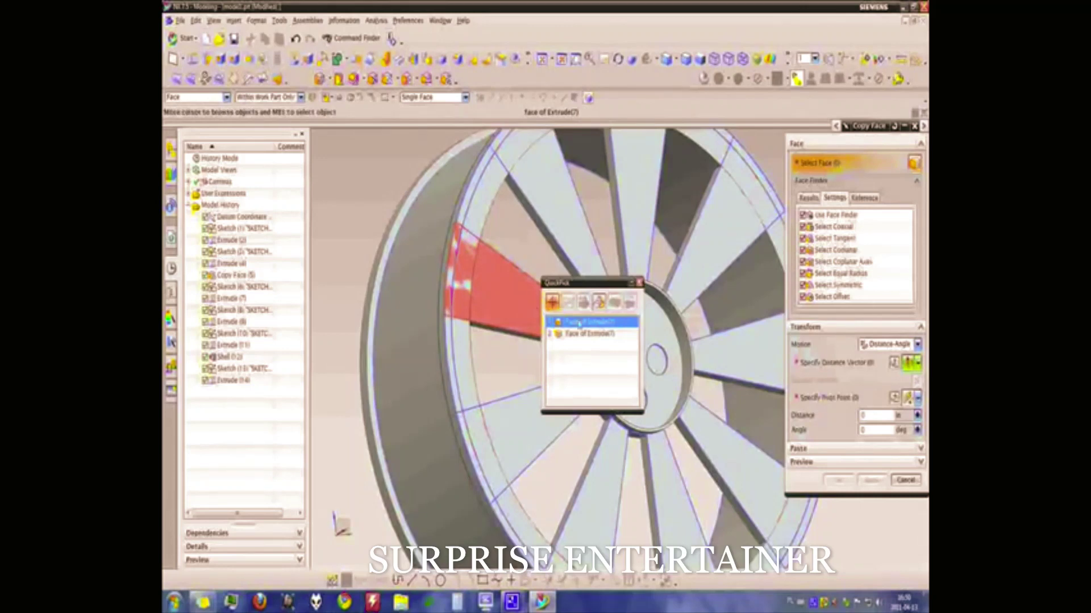
click(579, 323)
mouse_move(568, 266)
middle_down()
mouse_move(654, 168)
mouse_move(656, 398)
middle_up()
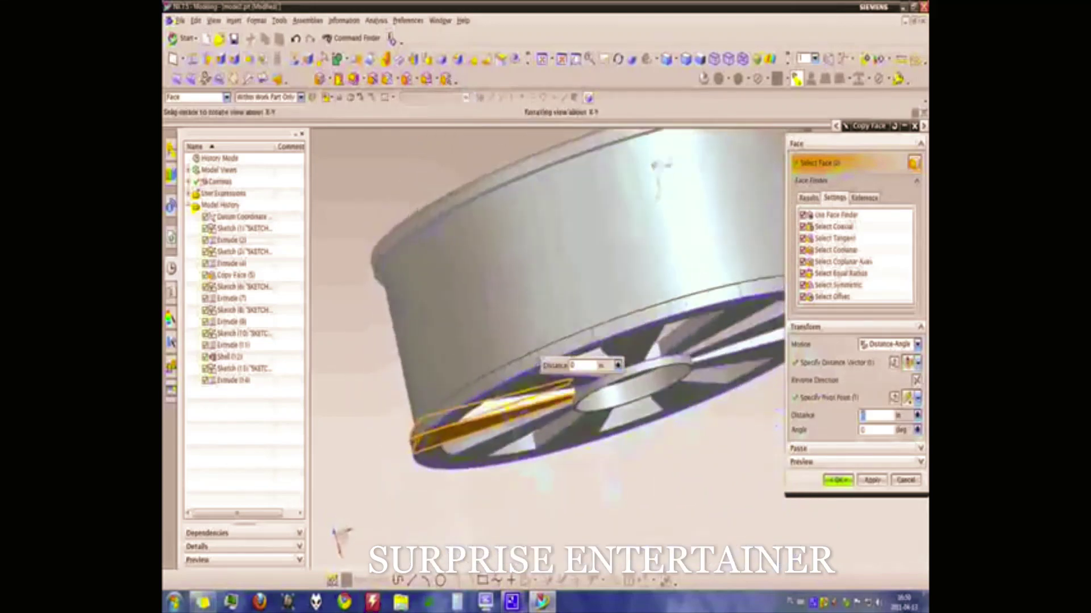
mouse_move(535, 444)
middle_down()
mouse_move(537, 259)
mouse_move(563, 267)
middle_up()
text(.3)
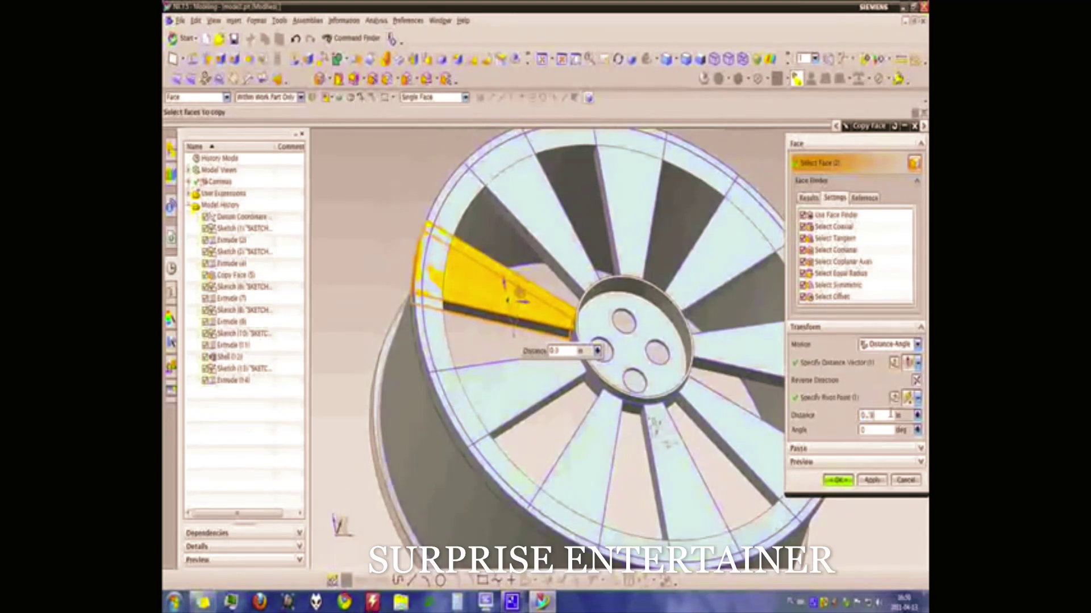
double_click(890, 415)
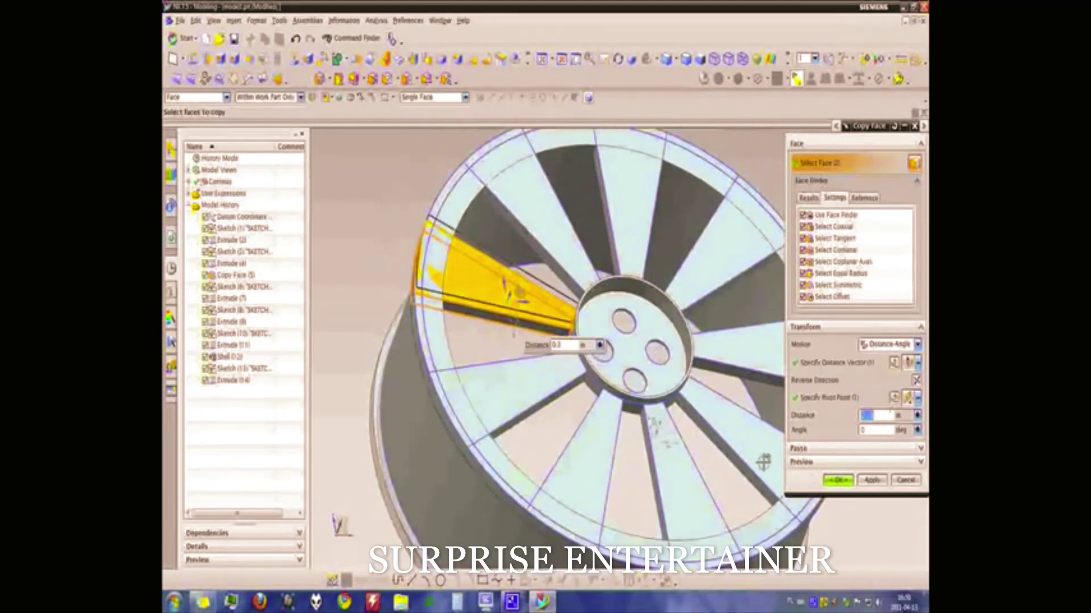
middle_drag(639, 455, 677, 463)
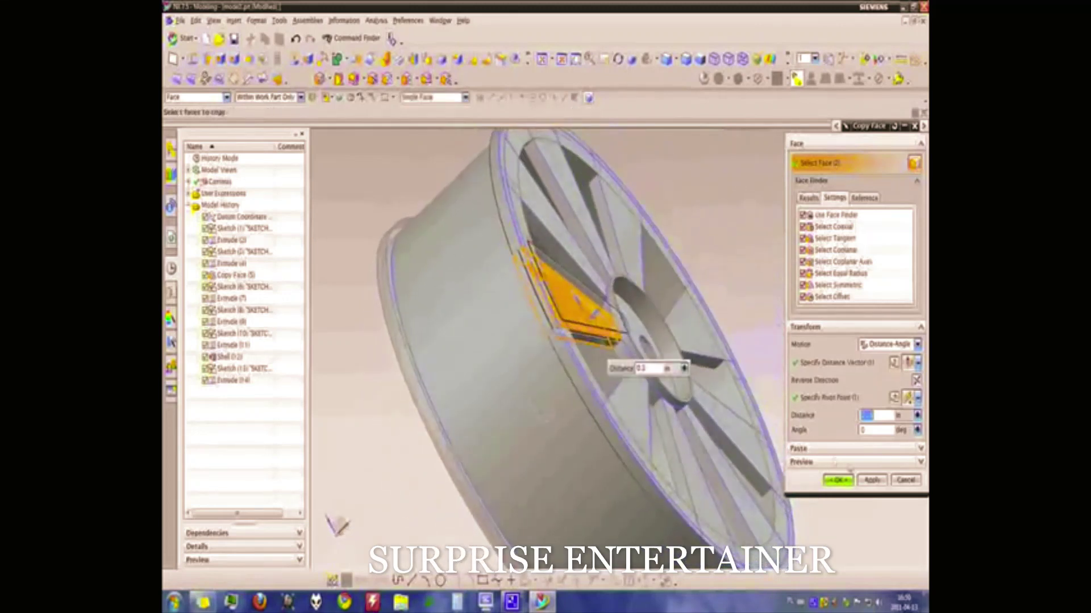
click(846, 483)
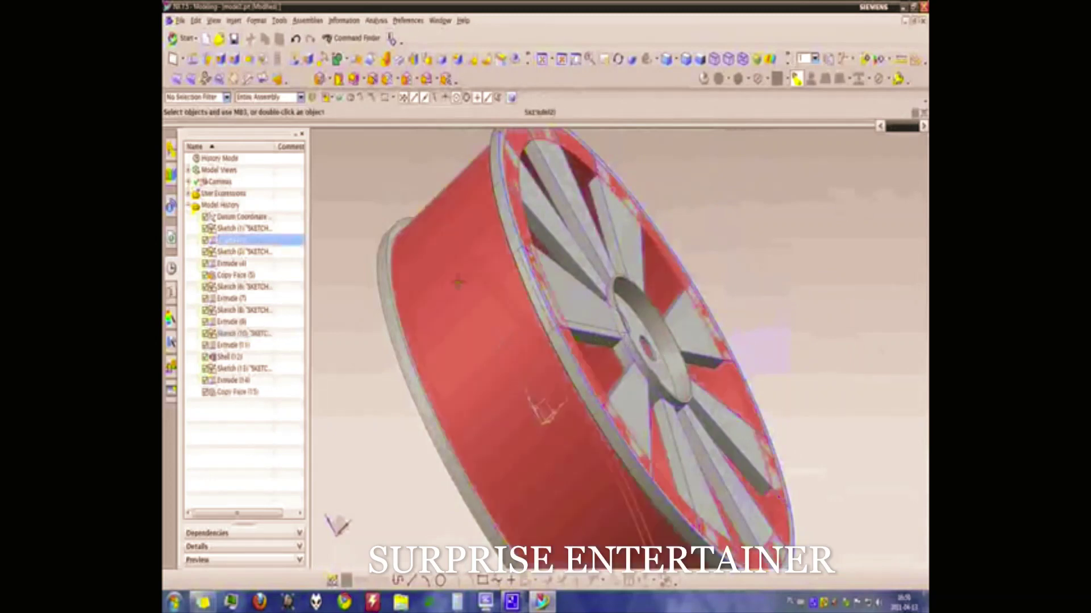
click(239, 393)
Step: Delete Copy Face (15) and pick the first spoke face for an Offset Face
key(Delete)
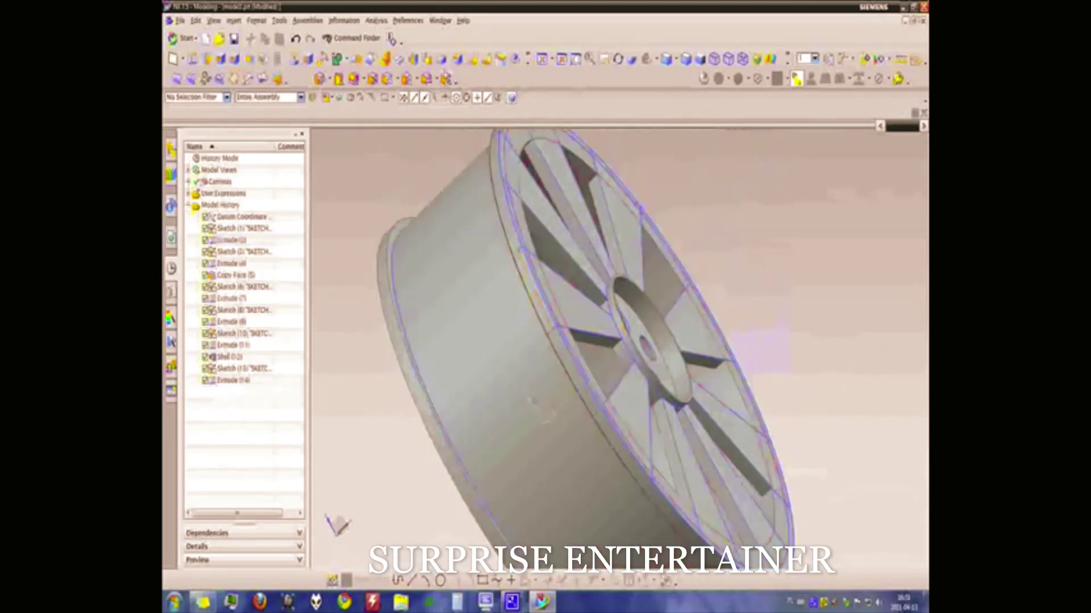
click(445, 74)
middle_drag(663, 212, 572, 395)
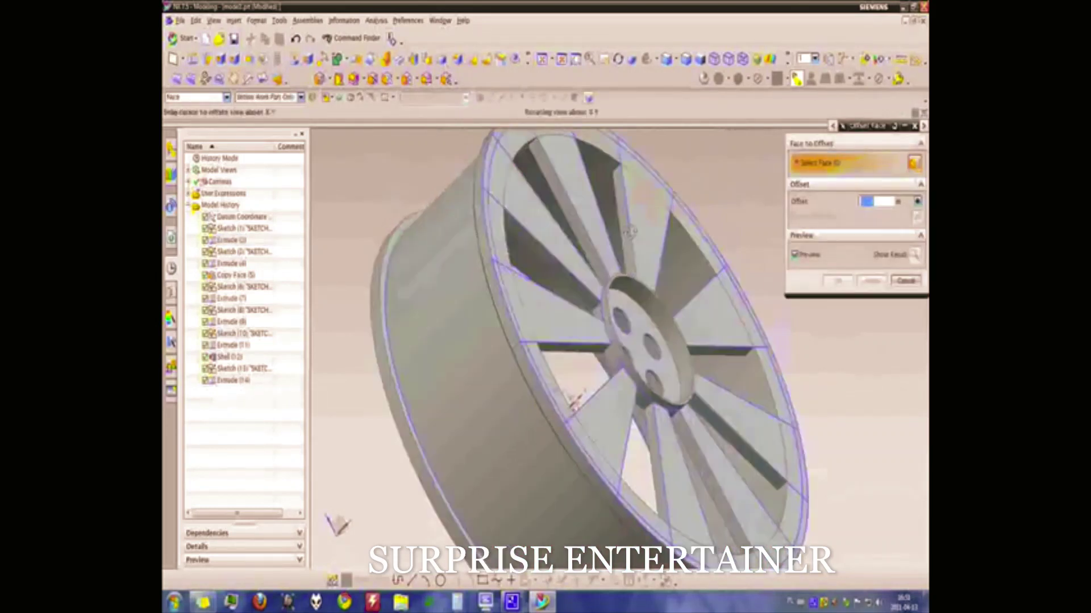
scroll(585, 306, up, 2)
click(546, 359)
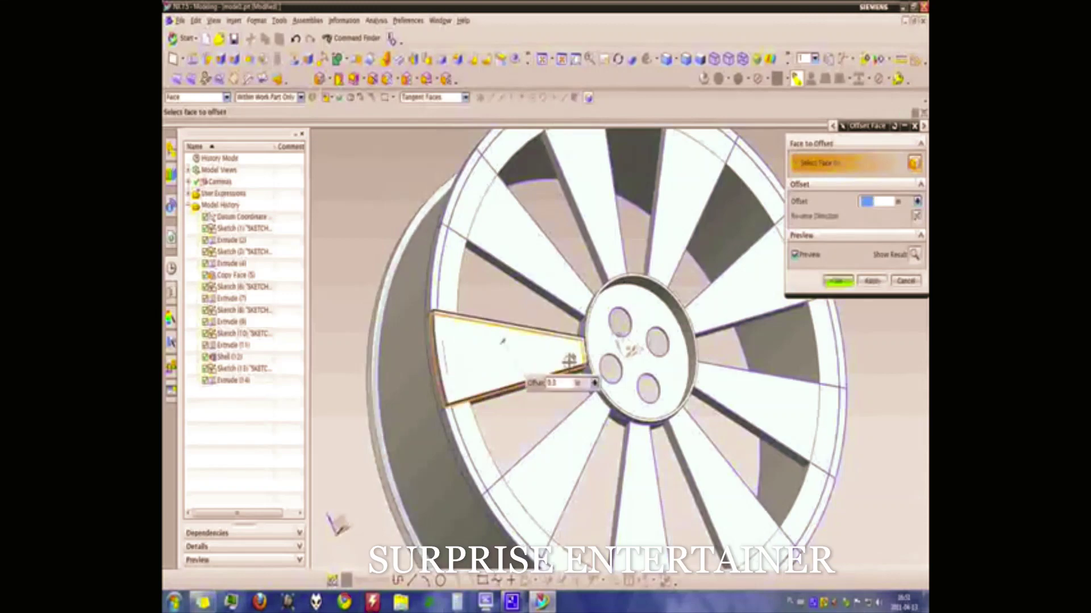
middle_drag(648, 311, 682, 258)
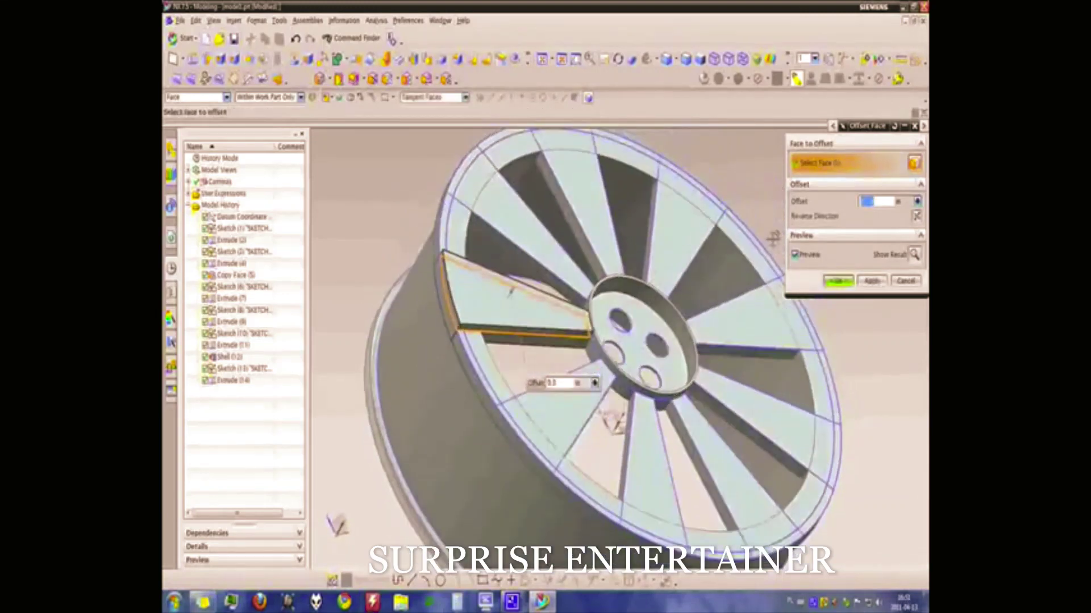
mouse_move(756, 244)
middle_down()
mouse_move(750, 213)
mouse_move(756, 250)
middle_up()
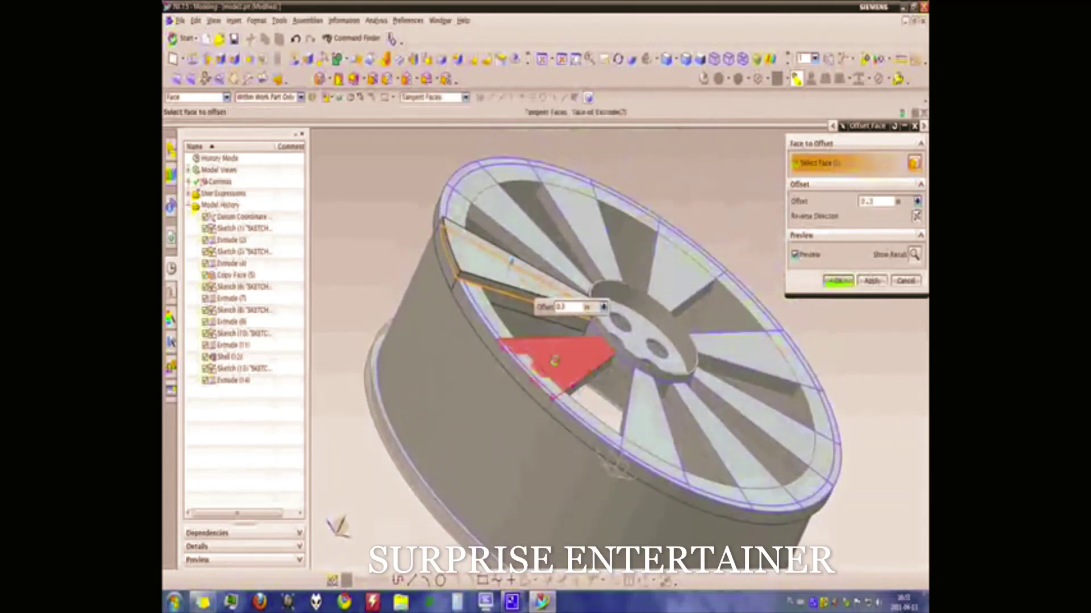
Step: Add the remaining spoke faces and apply a 0.3 in offset as Offset Face (16)
click(554, 364)
click(662, 417)
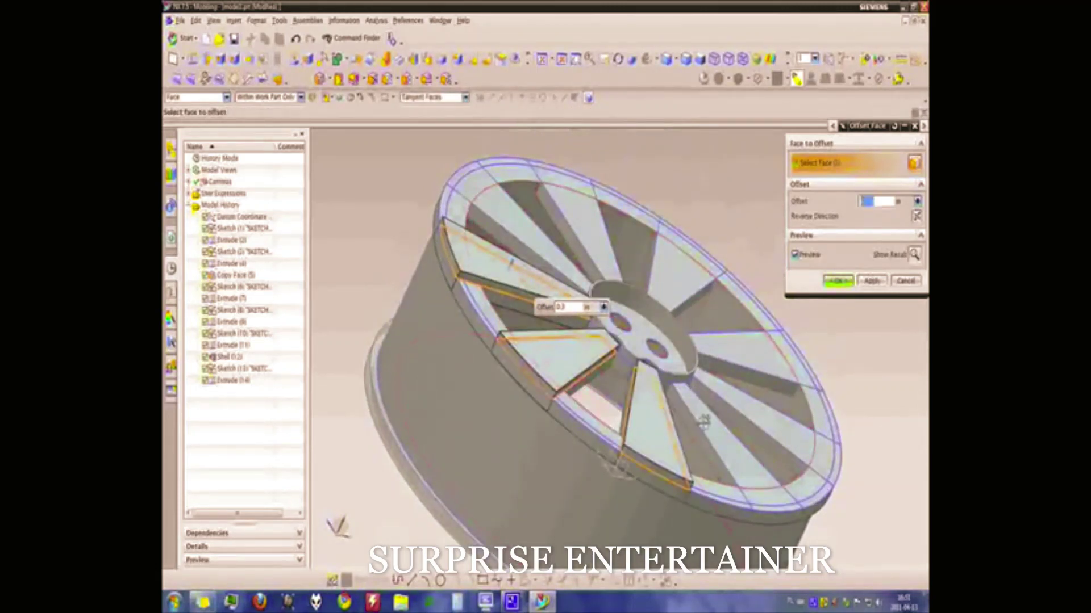
click(719, 424)
click(756, 401)
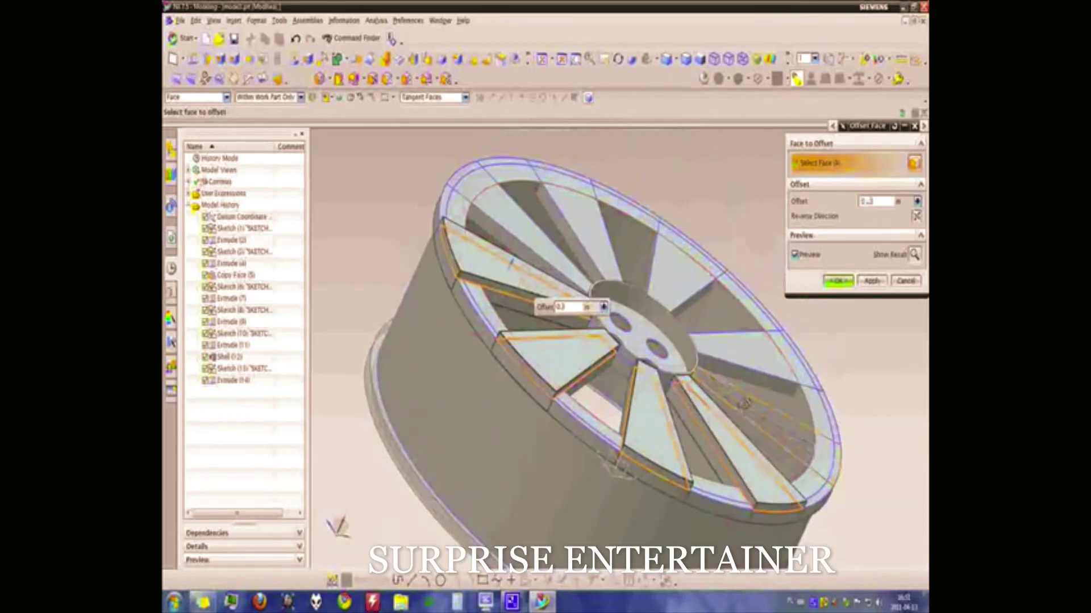
click(750, 352)
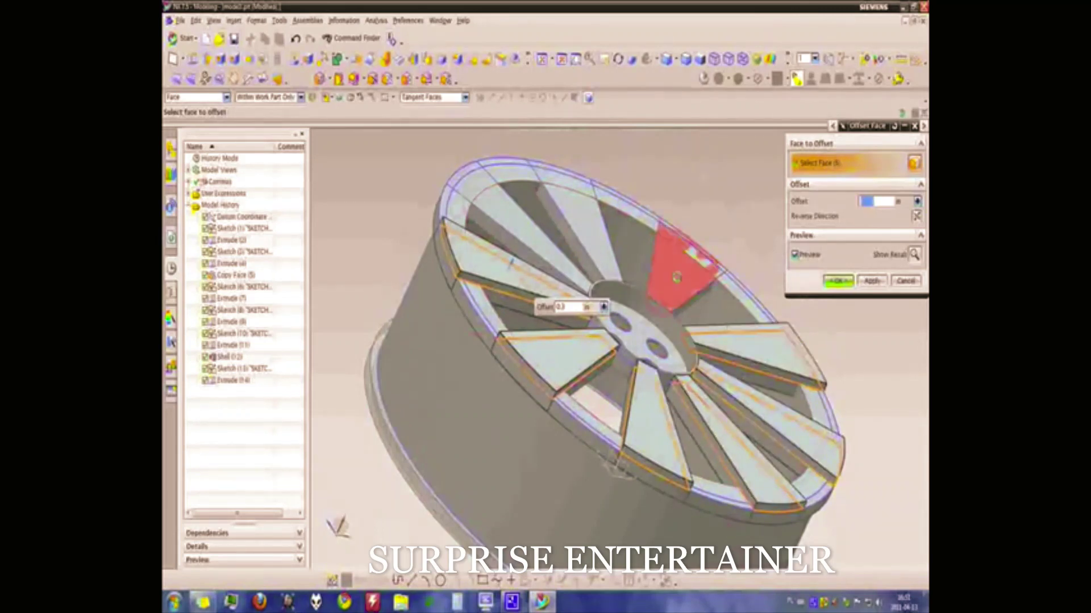
click(681, 255)
click(589, 241)
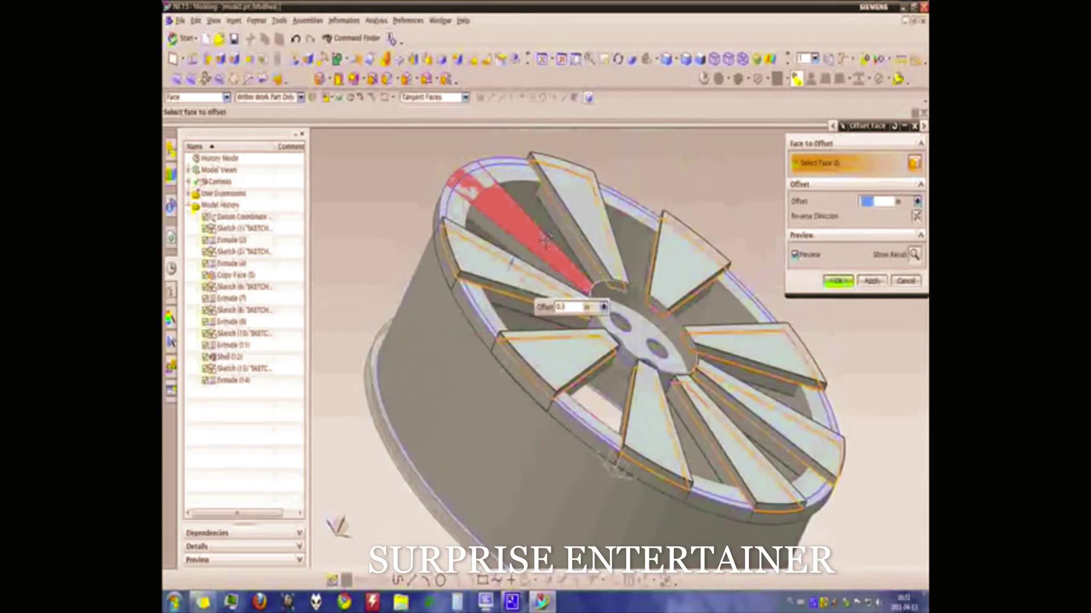
click(500, 222)
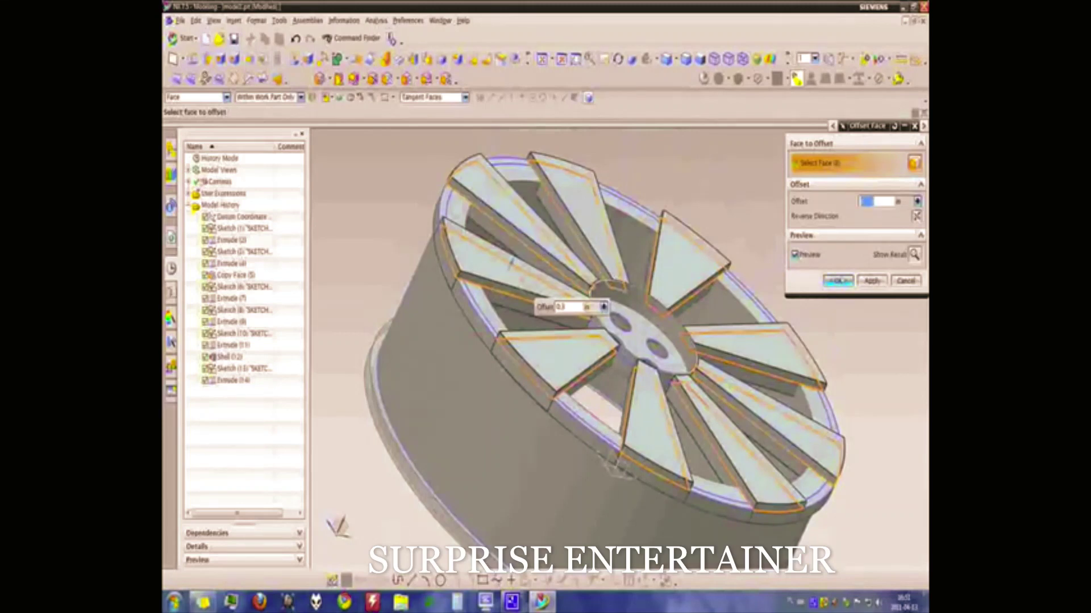
click(839, 282)
mouse_move(696, 243)
middle_down()
mouse_move(648, 445)
mouse_move(669, 275)
mouse_move(681, 287)
mouse_move(584, 236)
mouse_move(594, 230)
middle_up()
Step: Reorder the toolbar rows and dock the detached View toolbar back into the top row
click(238, 392)
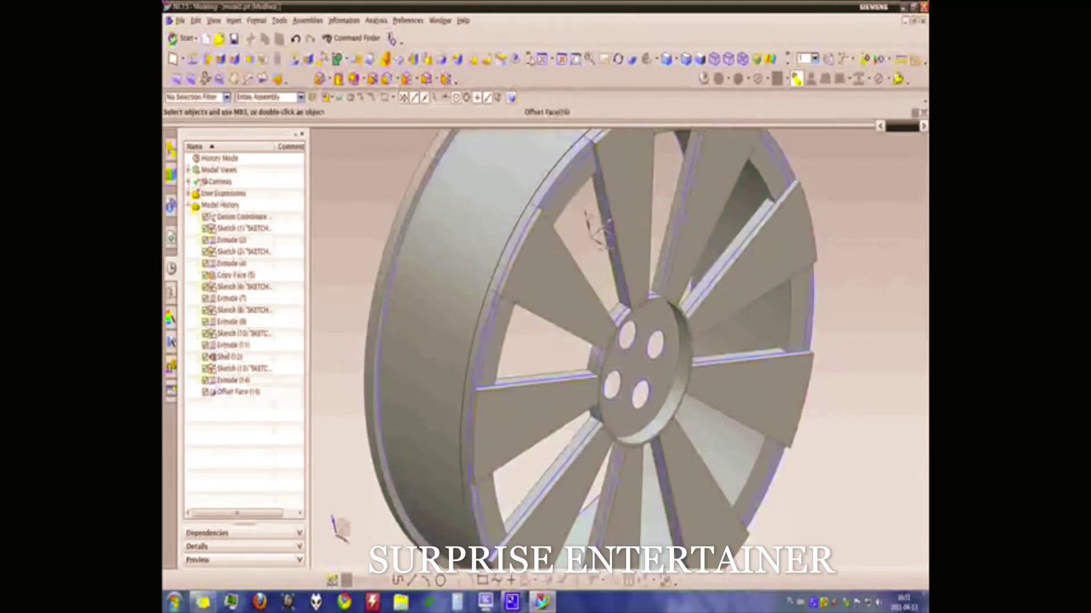
drag(532, 59, 551, 59)
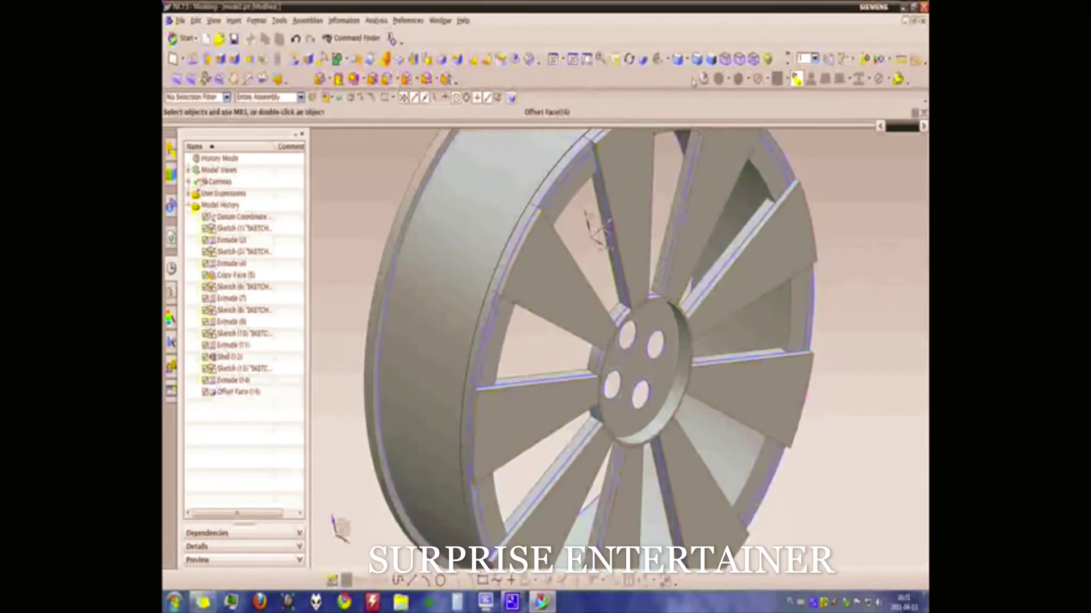
drag(696, 83, 534, 79)
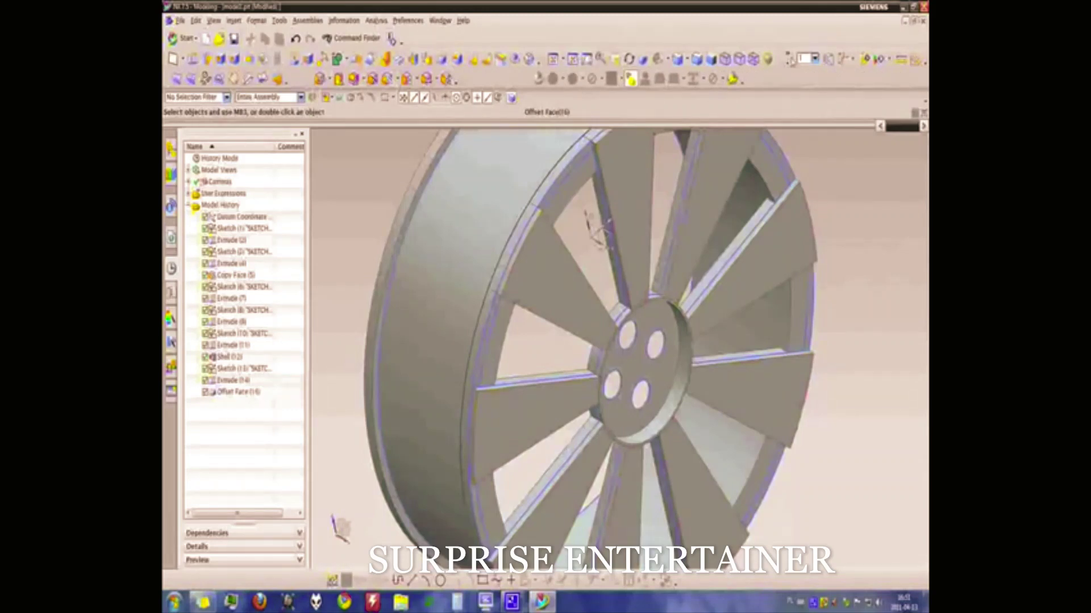
drag(789, 59, 750, 79)
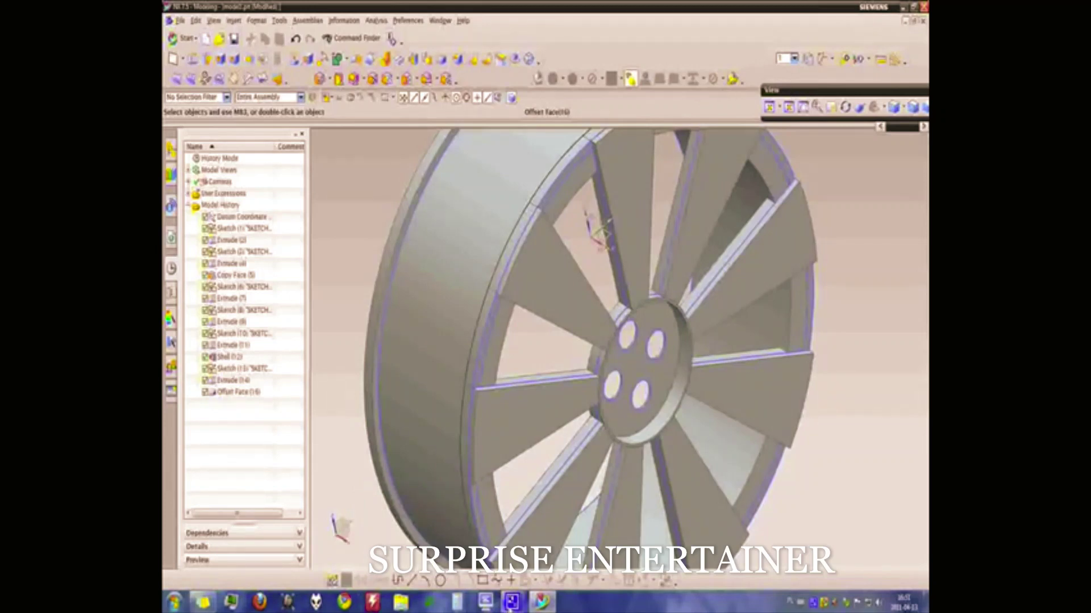
mouse_move(511, 602)
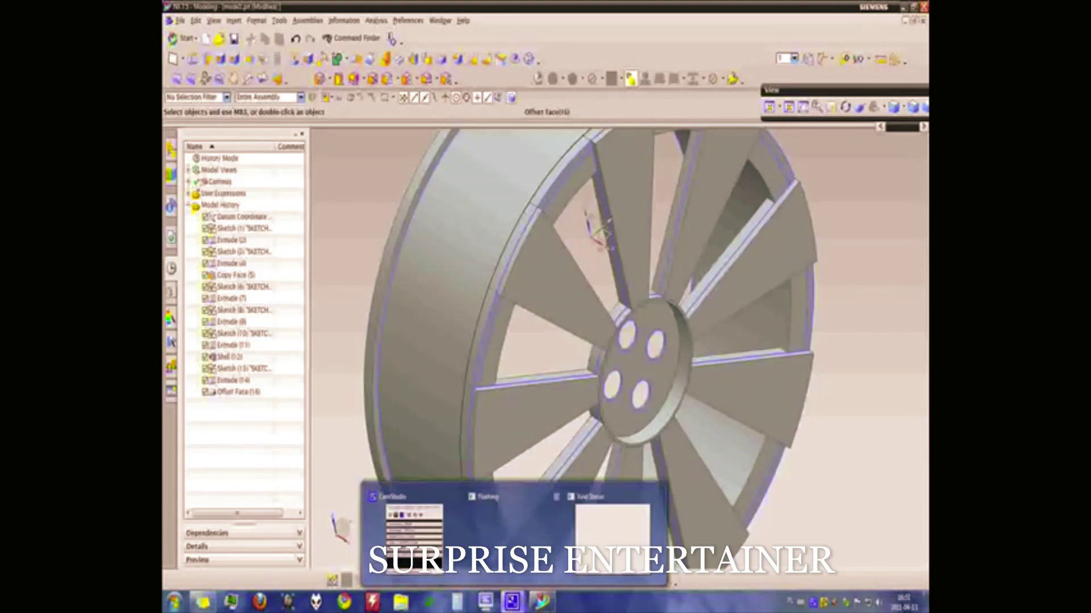
click(413, 531)
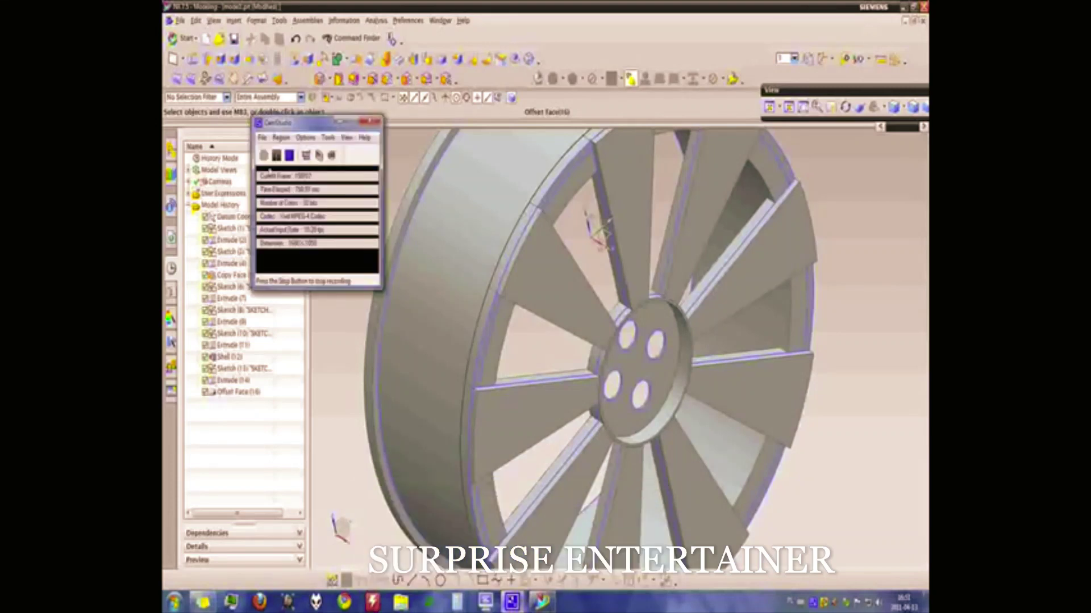
drag(296, 122, 418, 121)
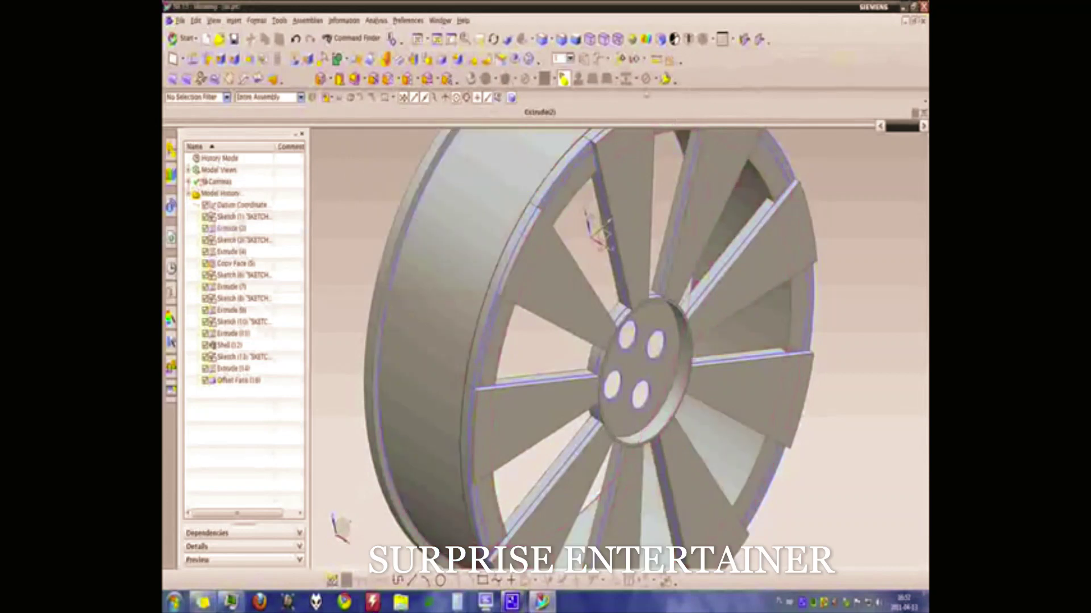
Step: Start an asymmetric chamfer on two spoke edges, with the first distance dragged to 6.0
click(503, 62)
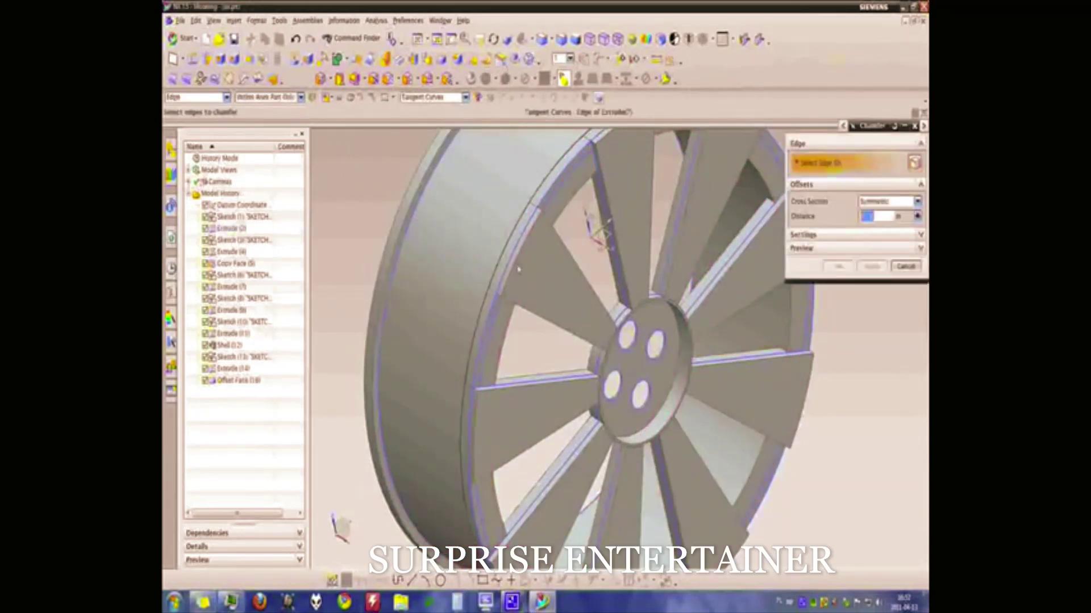
click(519, 272)
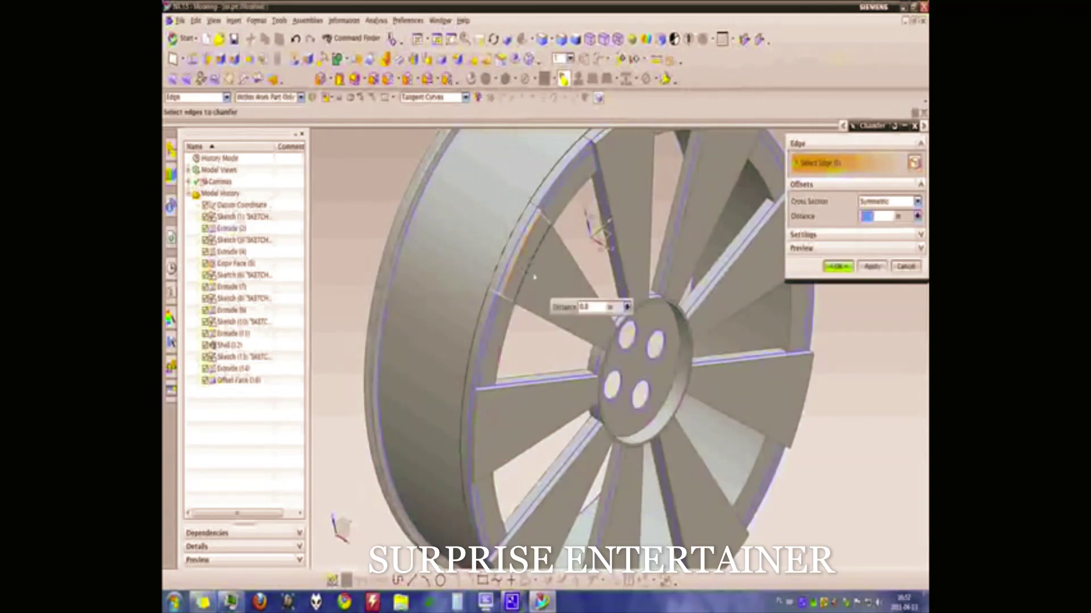
click(882, 201)
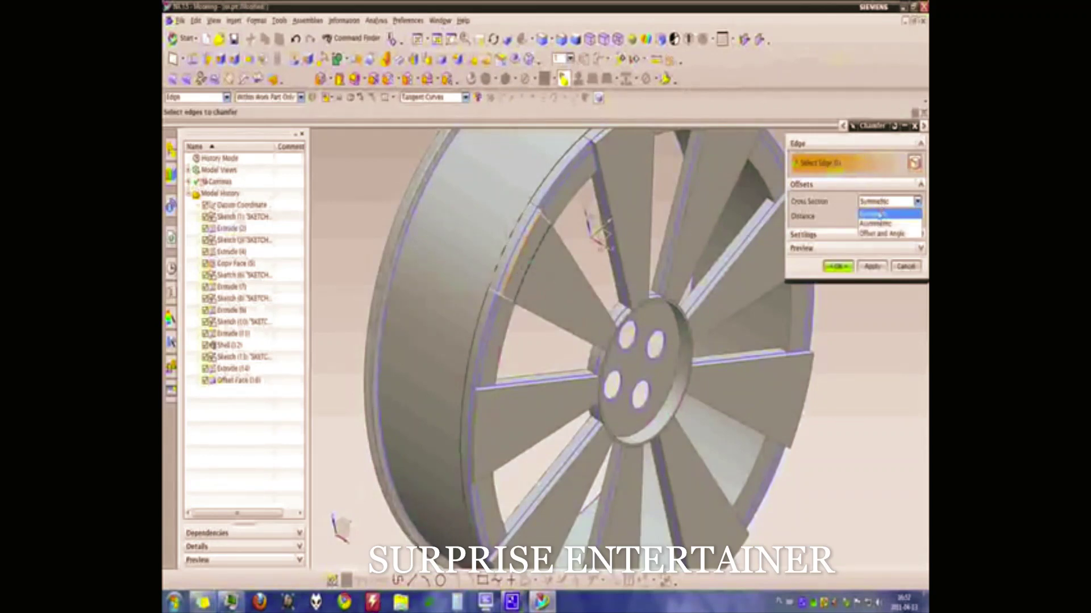
click(881, 218)
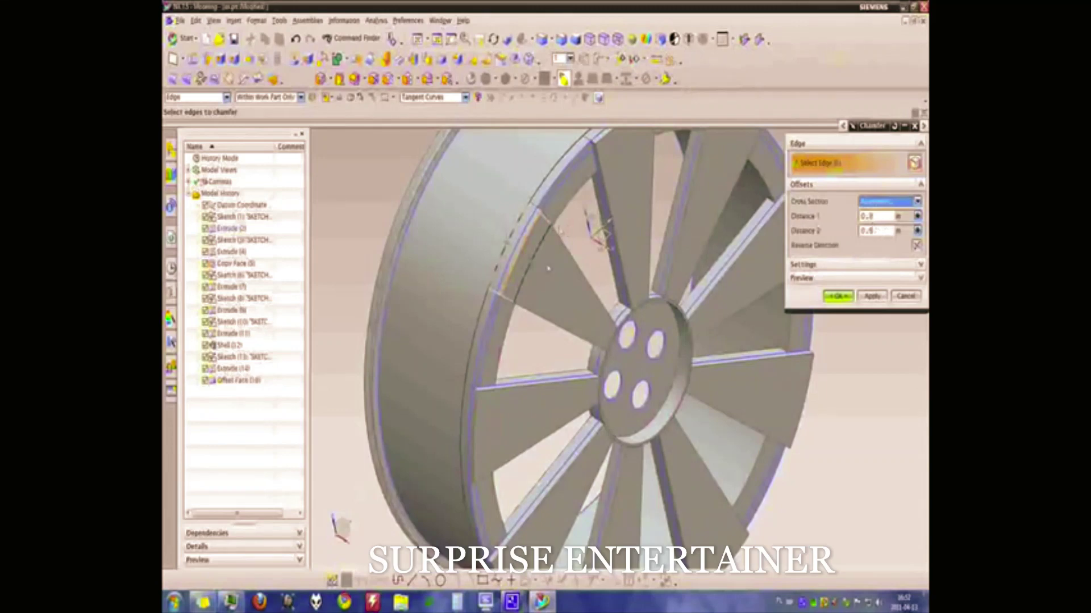
drag(533, 269, 621, 341)
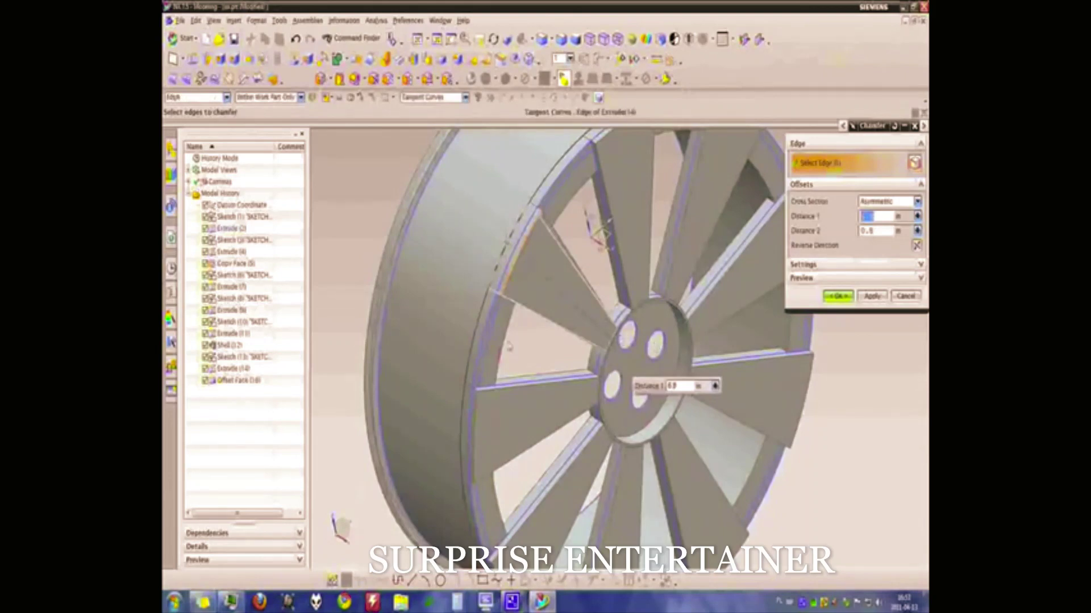
click(479, 431)
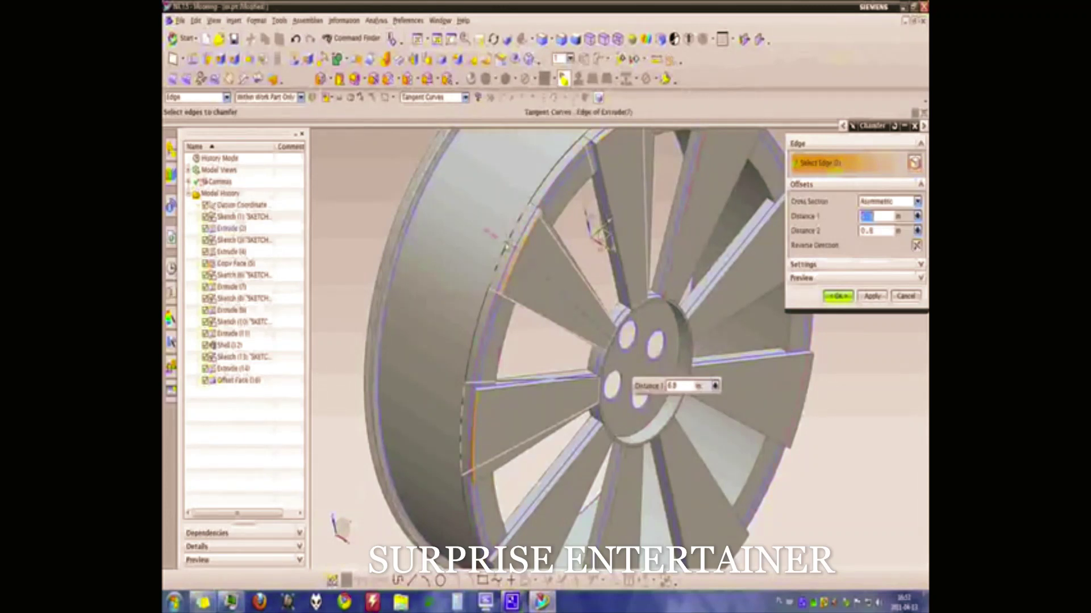
Step: Set the second chamfer distance to 0.1 and add one more spoke edge
key(Tab)
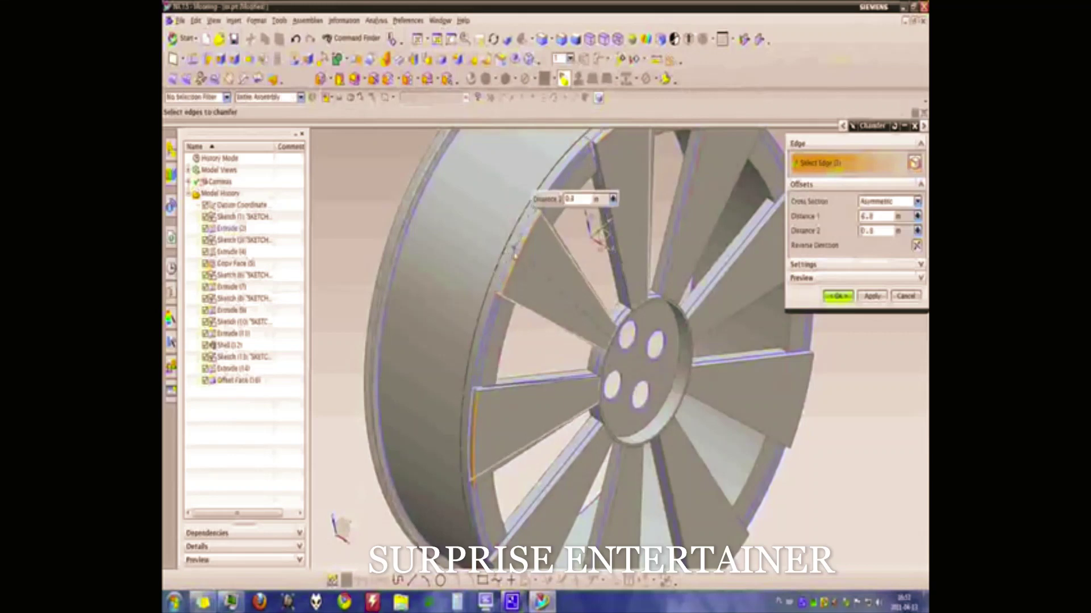
text(0.1)
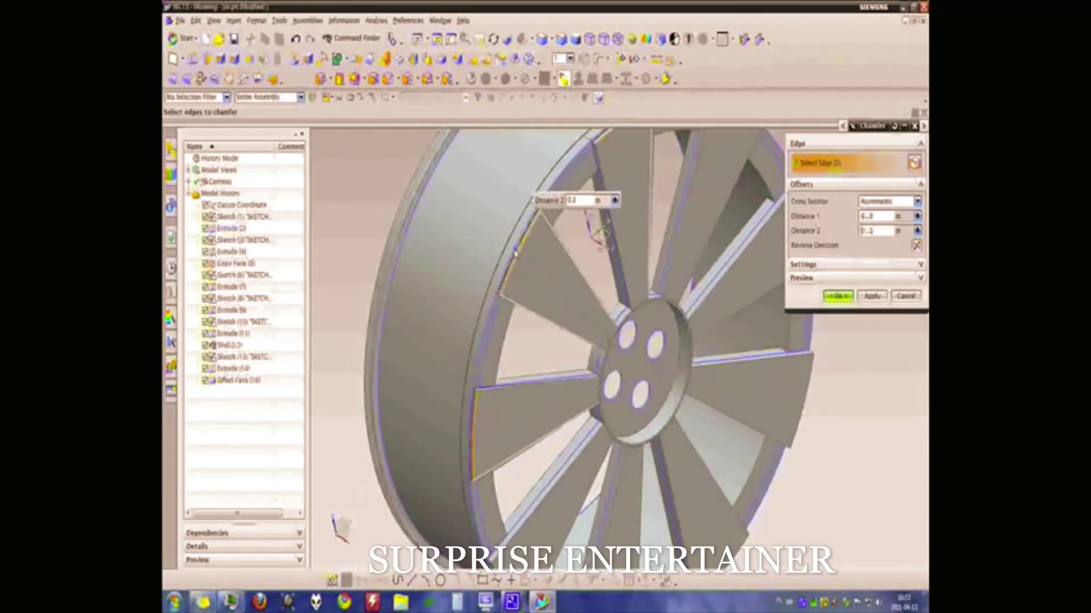
key(Return)
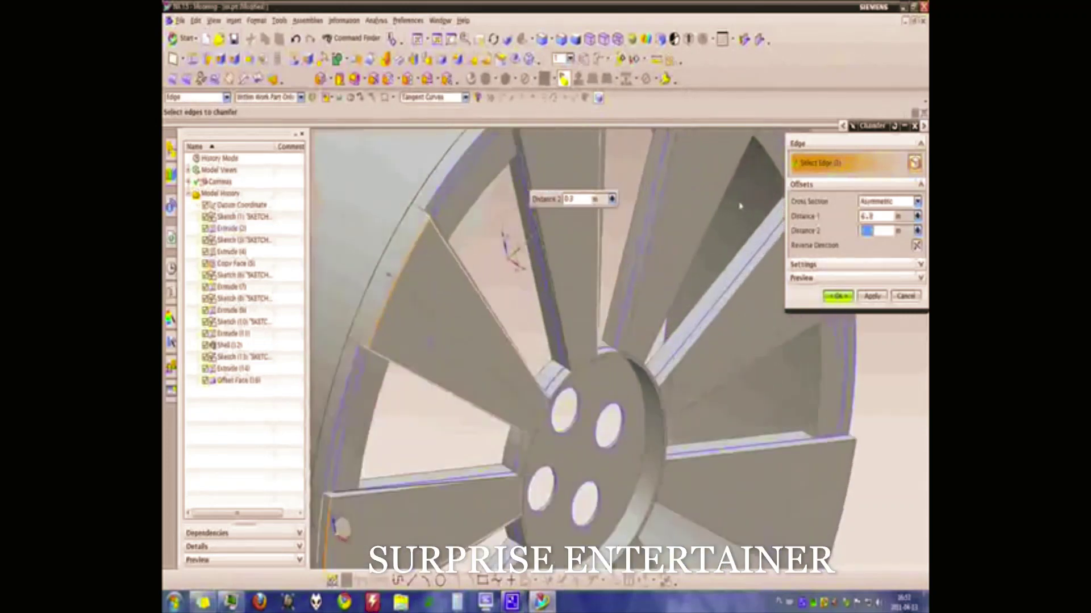
scroll(739, 206, down, 3)
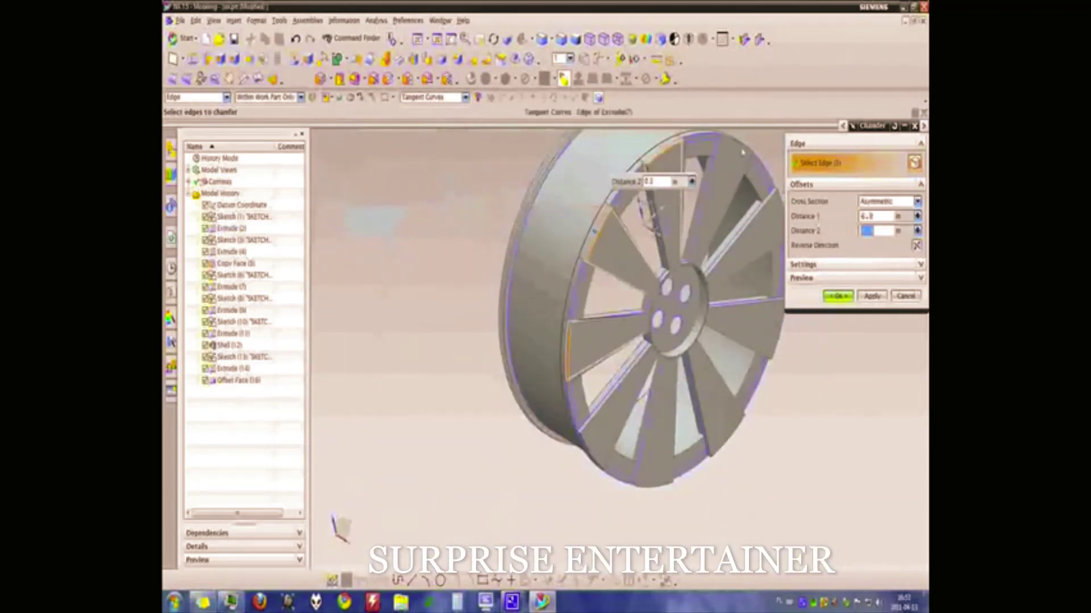
scroll(756, 232, up, 2)
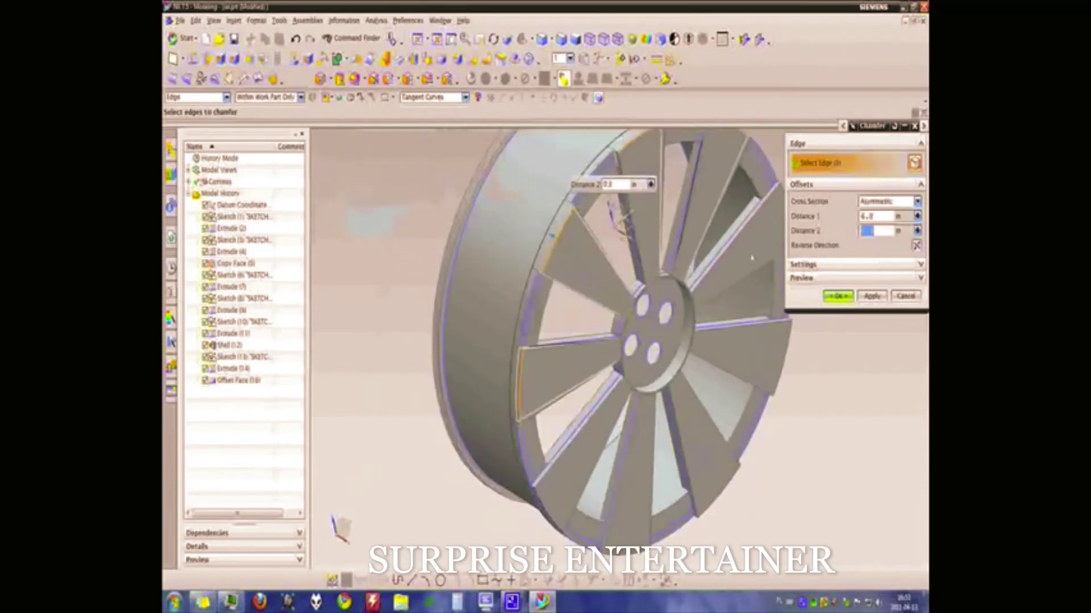
middle_drag(751, 259, 677, 226)
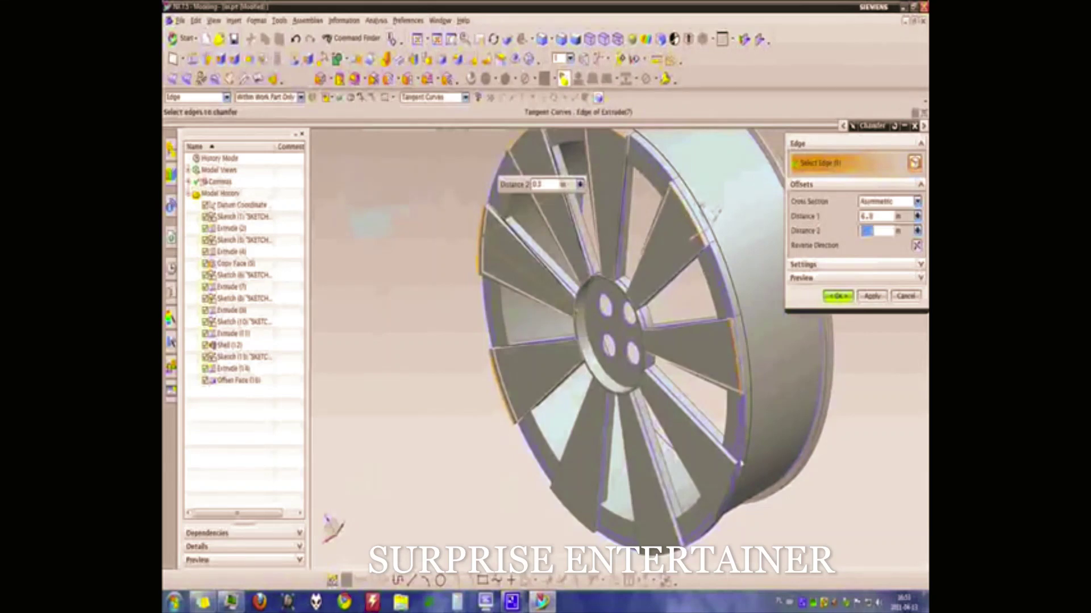
click(730, 494)
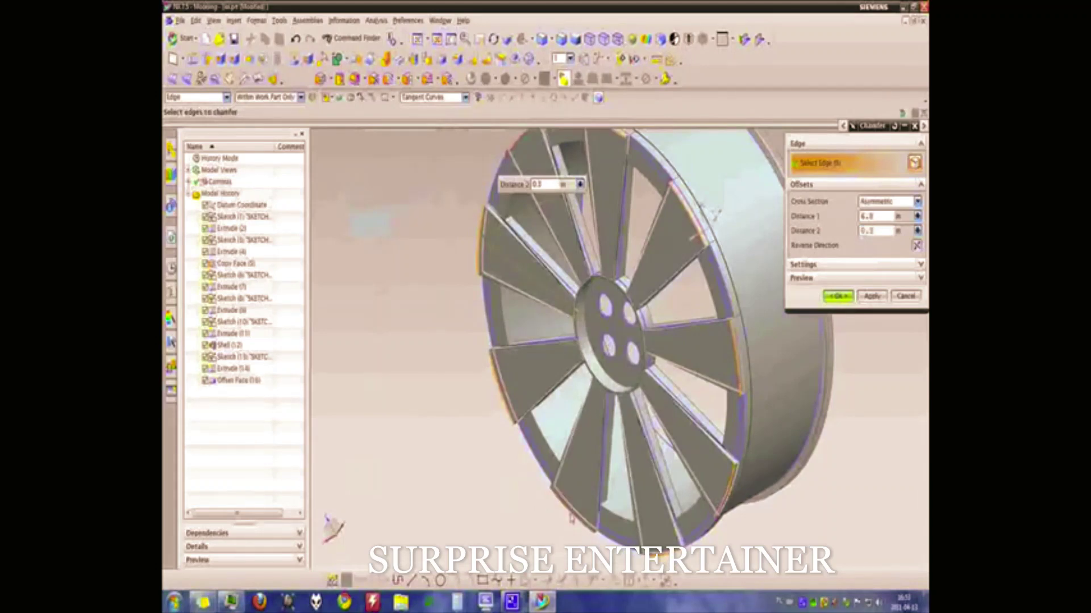
Step: Apply the chamfer, then select Sketches (13), (10), (8), (6), (3) and (2) in the Part Navigator
click(848, 298)
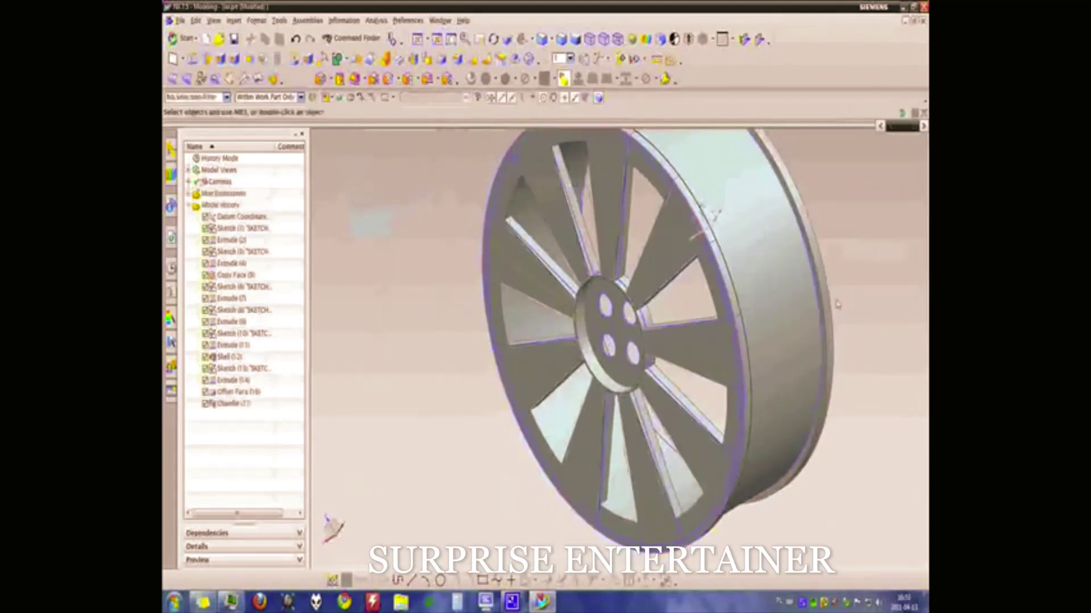
mouse_move(796, 322)
middle_down()
mouse_move(788, 306)
mouse_move(807, 239)
mouse_move(863, 252)
middle_up()
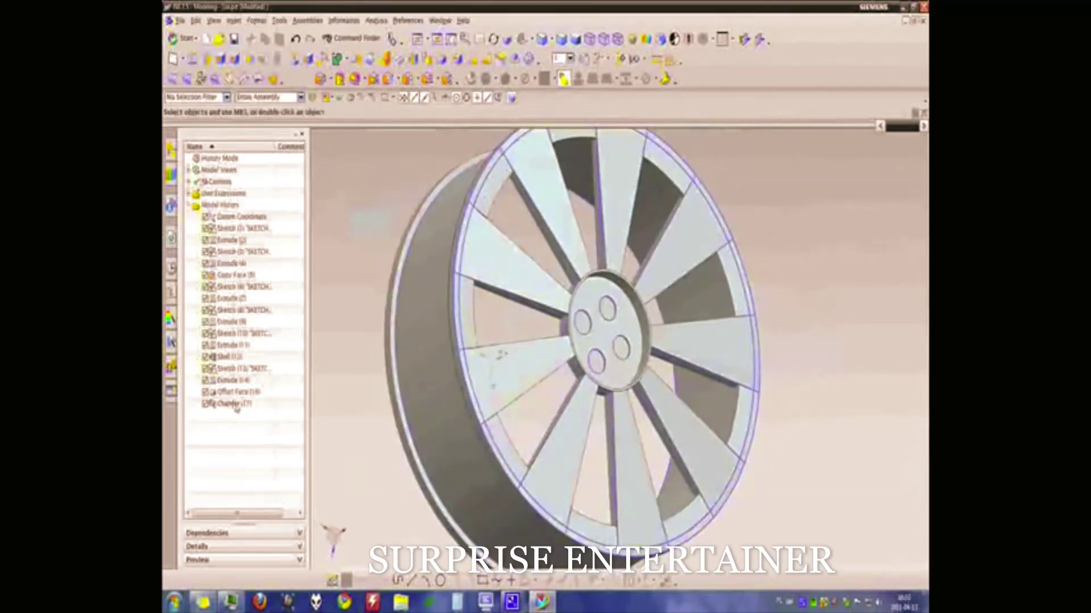
click(243, 370)
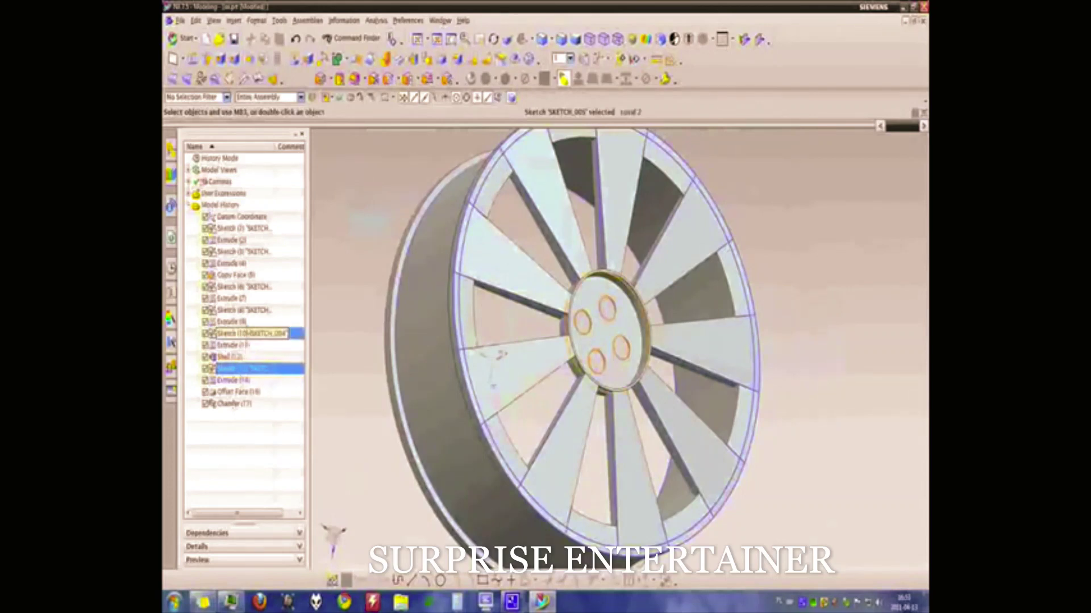
ctrl+click(247, 334)
ctrl+click(254, 310)
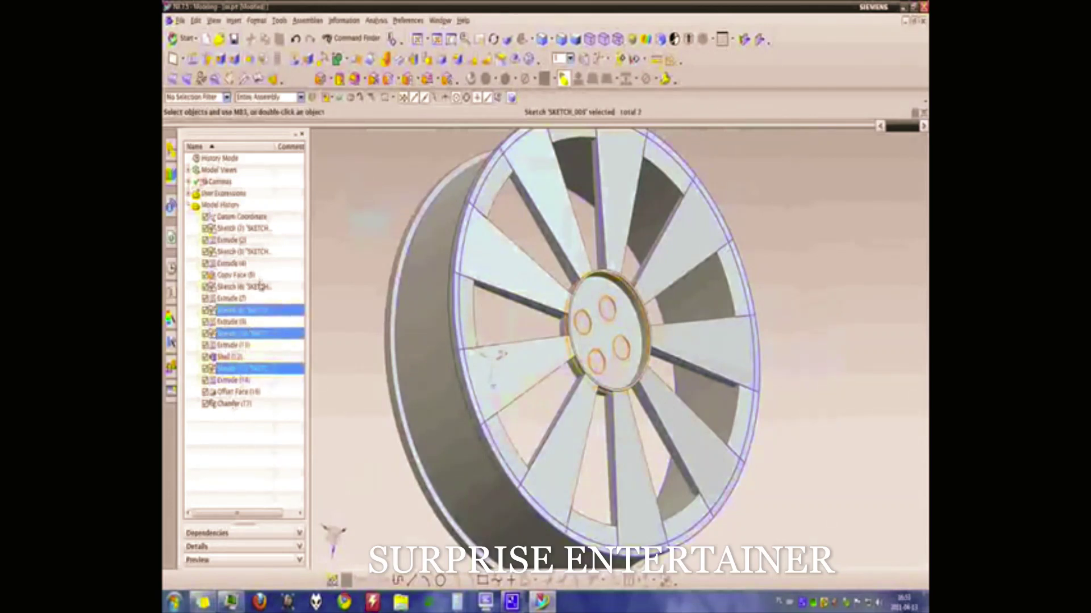
ctrl+click(259, 287)
ctrl+click(260, 251)
ctrl+click(261, 228)
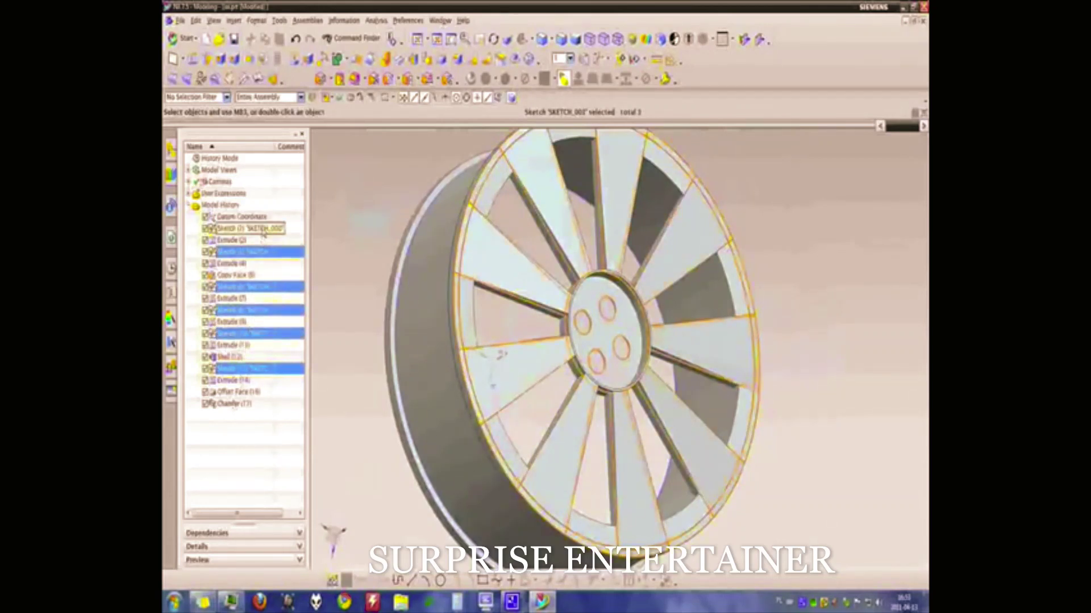
Step: Hide the six selected sketches so only the solid wheel shows
right_click(264, 231)
click(278, 235)
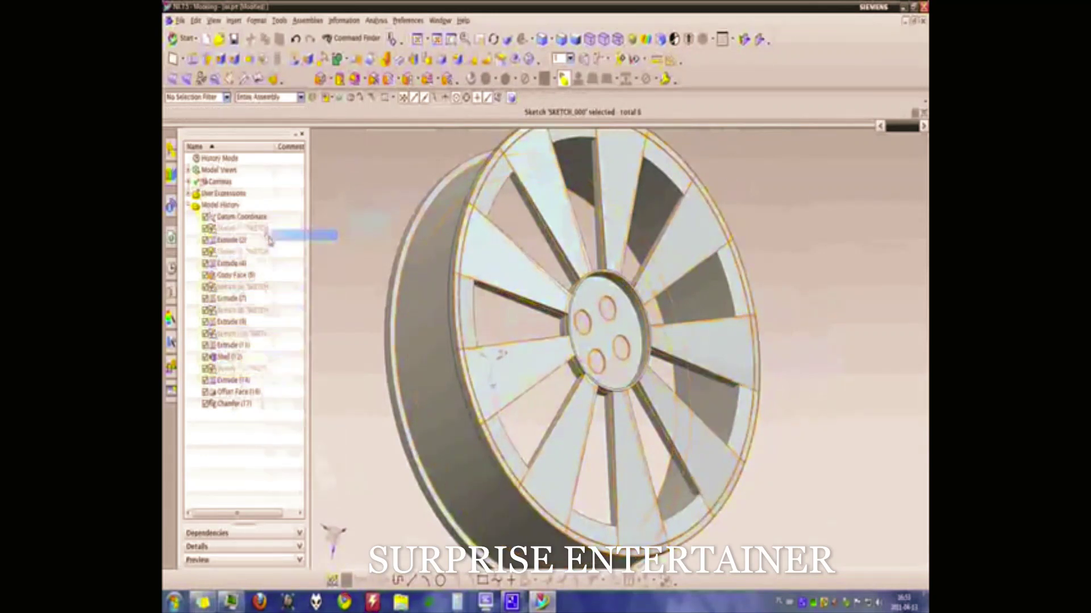
key(End)
scroll(392, 256, down, 1)
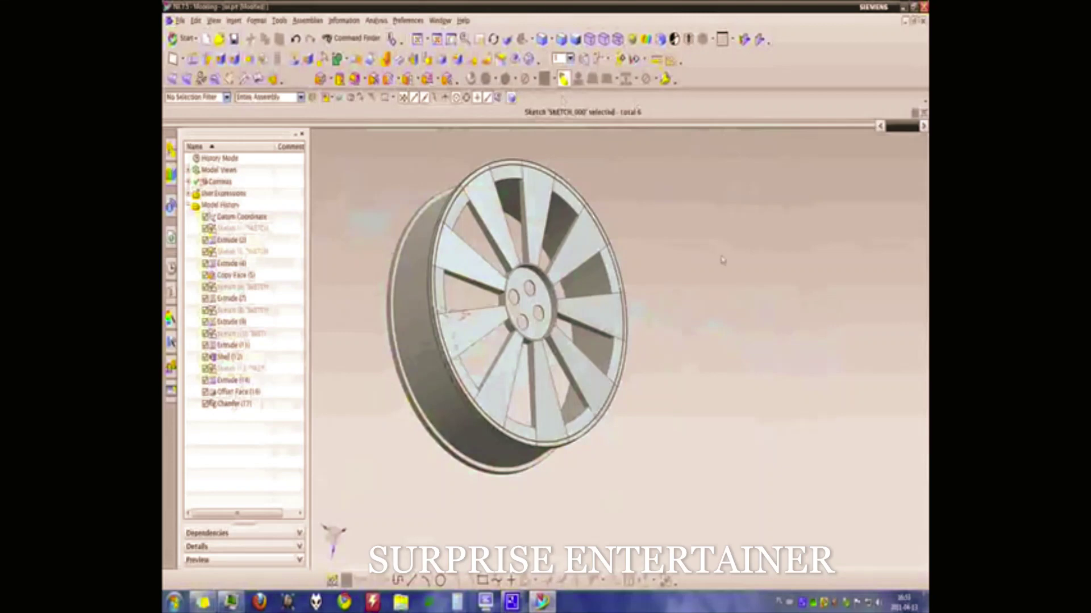
right_click(723, 259)
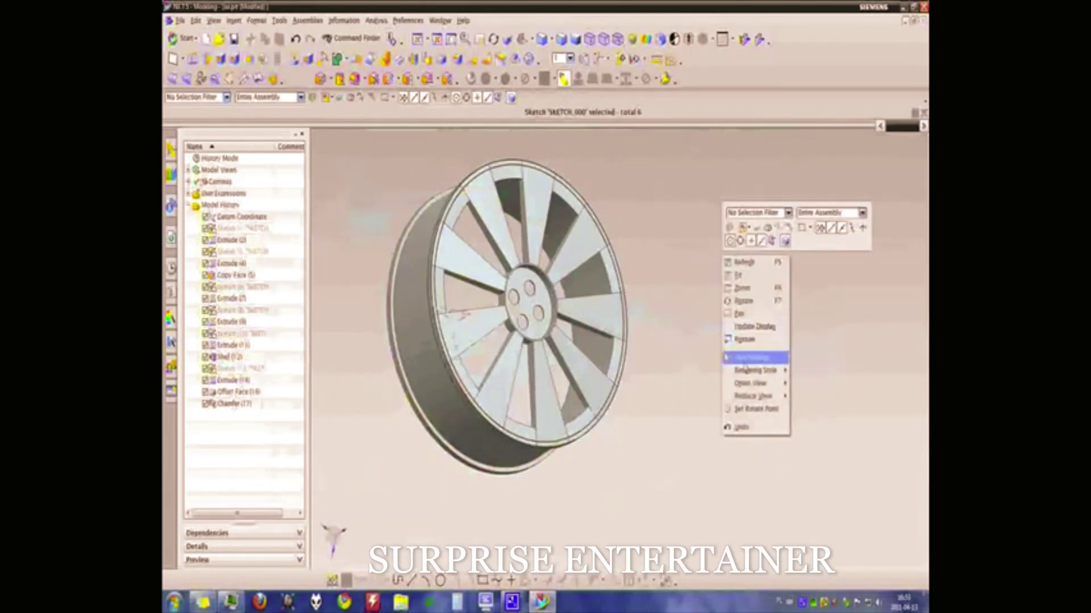
Step: Switch the wheel to True Shading, orbit to show spokes and hub, and open the True Shading Editor
click(726, 358)
middle_drag(640, 231, 682, 263)
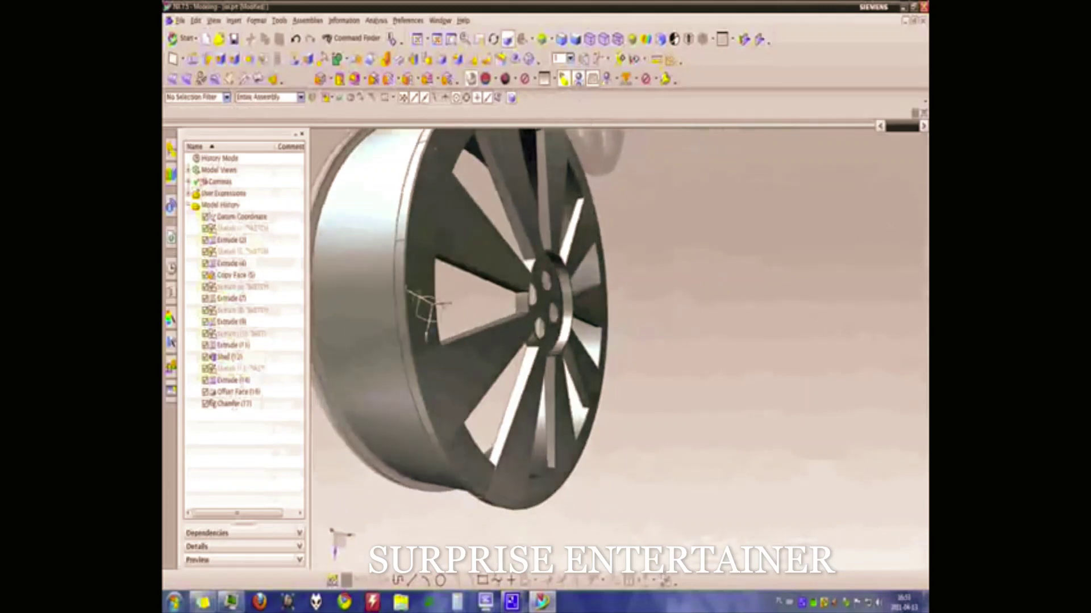
click(508, 39)
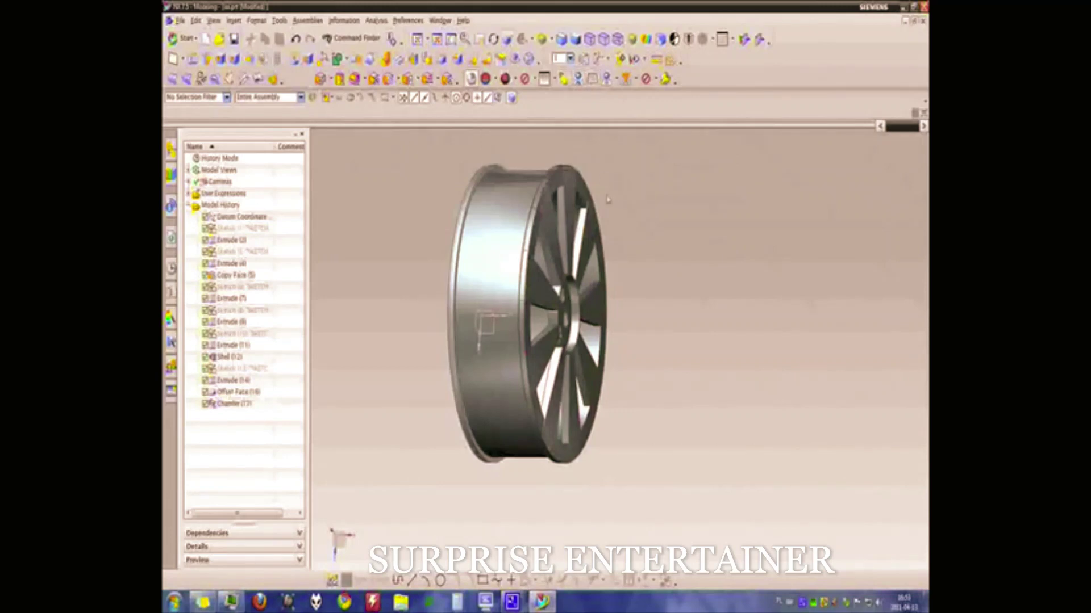
middle_drag(608, 199, 669, 143)
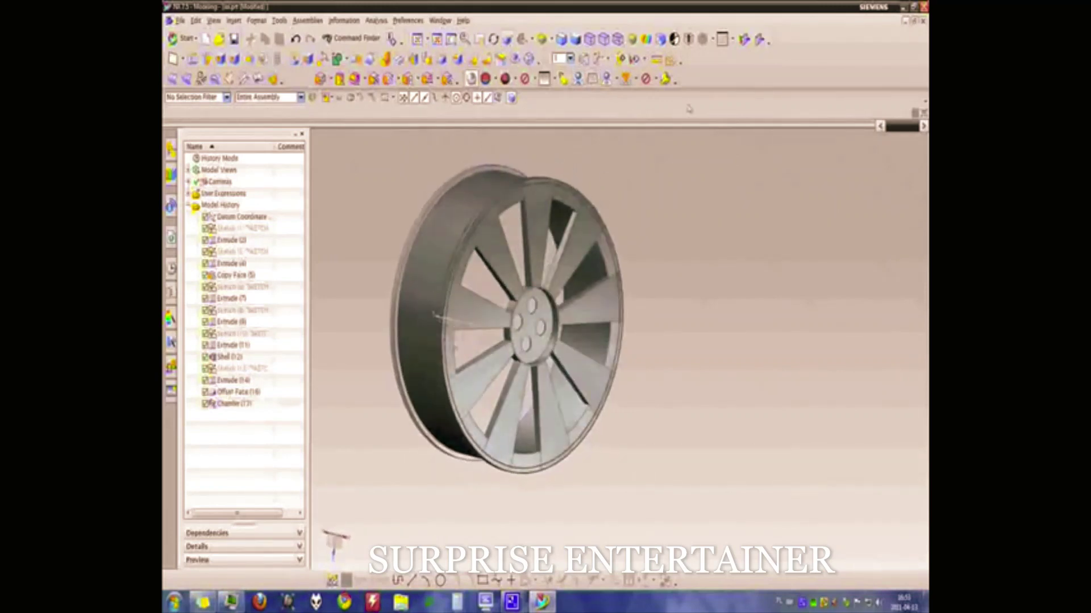
click(665, 86)
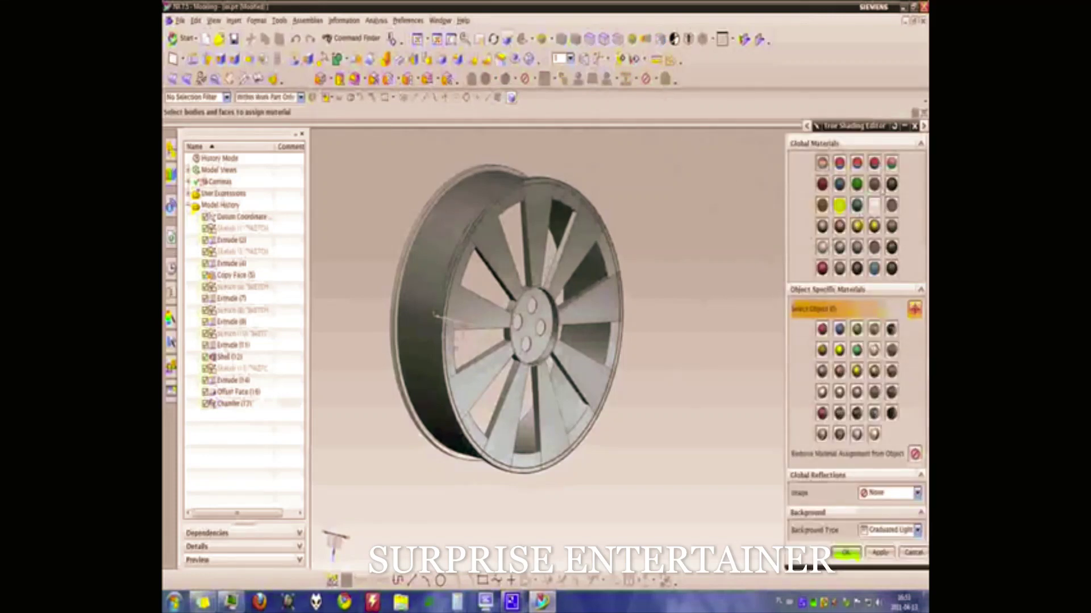
Step: Apply a dark black material to the wheel and to its rim face
click(890, 187)
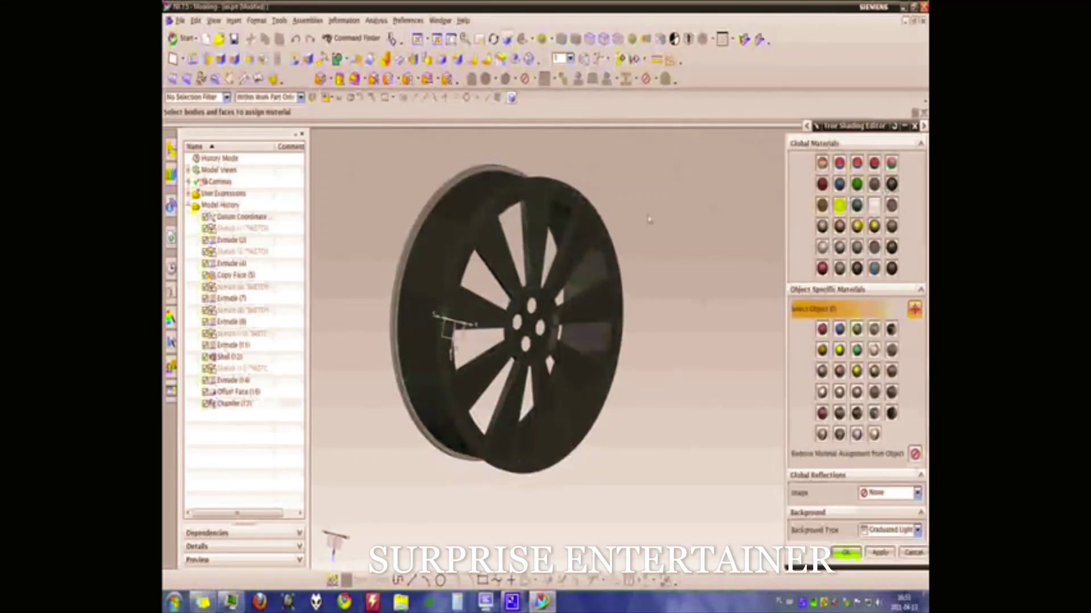
mouse_move(684, 220)
middle_down()
mouse_move(713, 237)
mouse_move(704, 241)
middle_up()
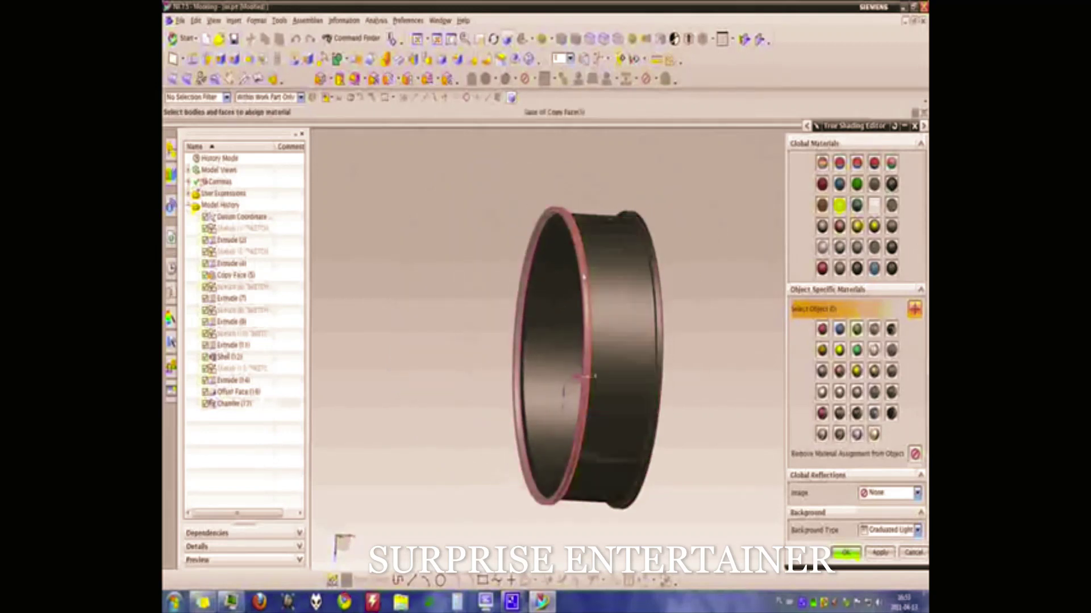
click(584, 276)
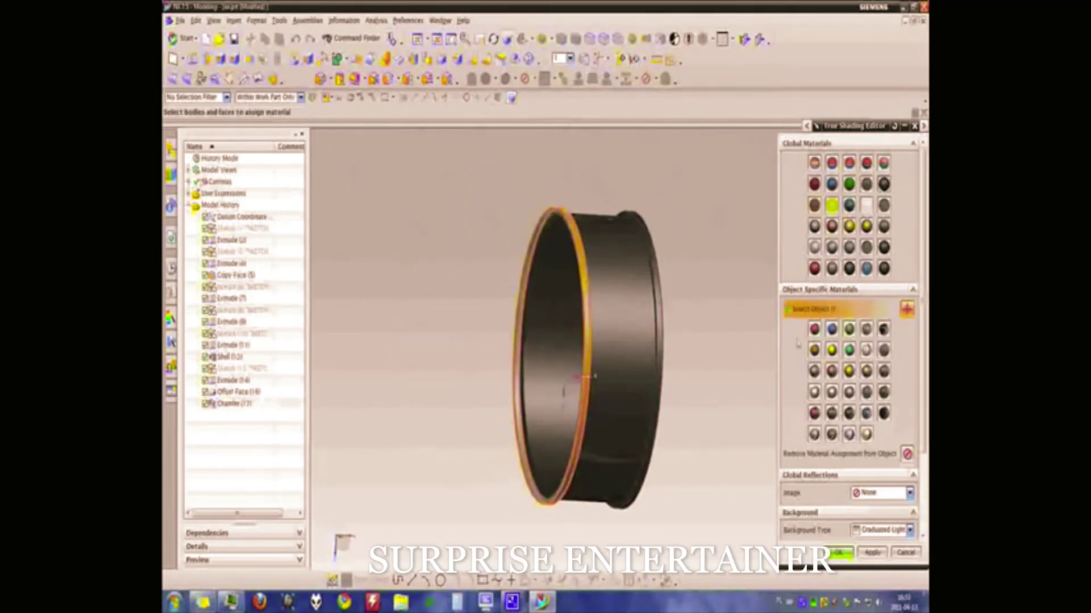
click(883, 330)
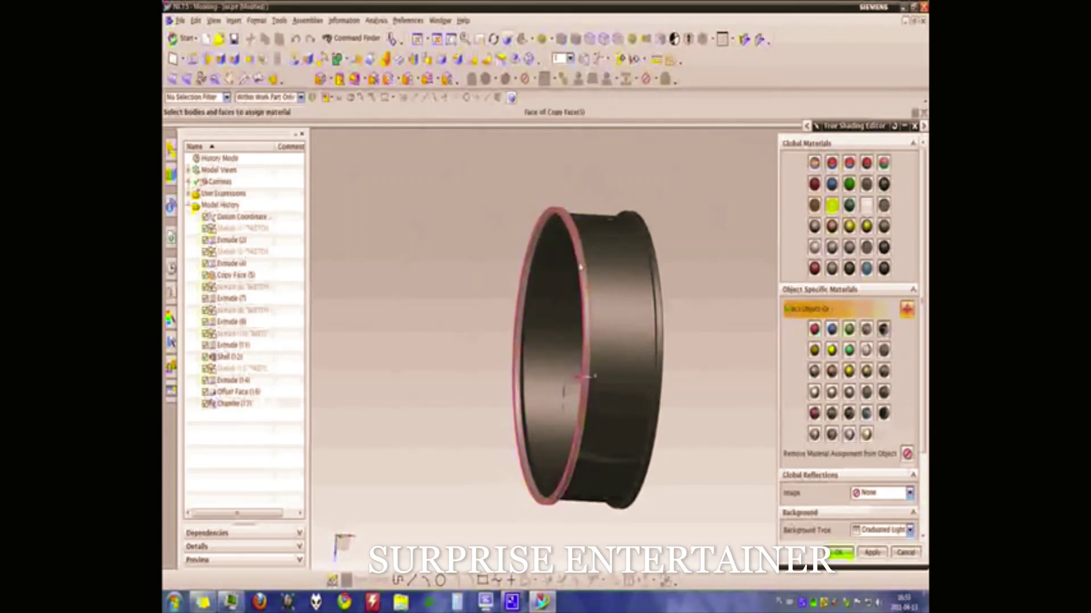
mouse_move(690, 230)
middle_down()
mouse_move(618, 284)
mouse_move(612, 269)
mouse_move(630, 267)
middle_up()
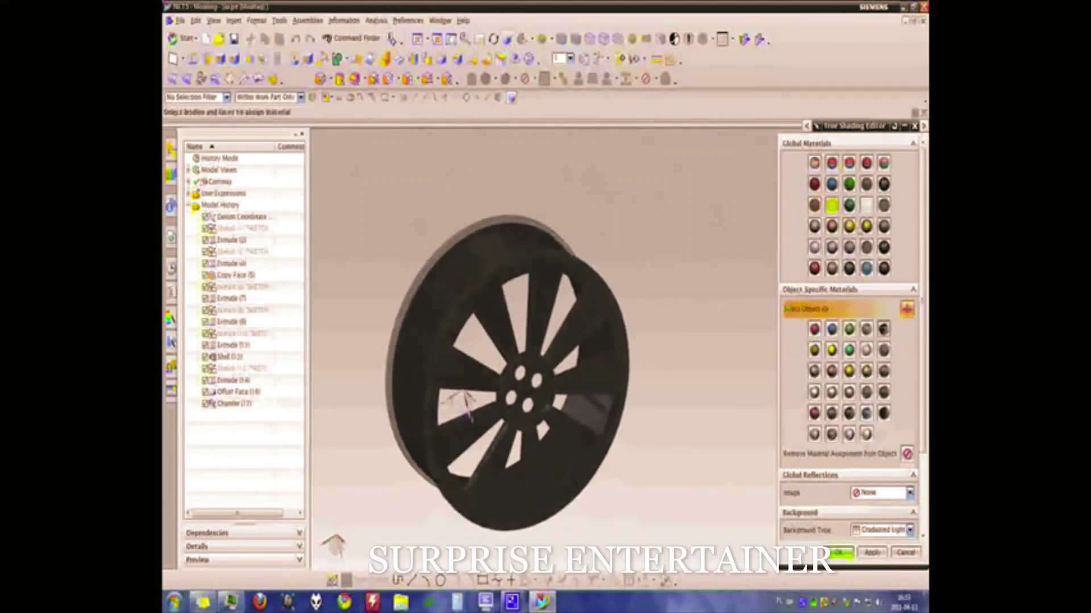
Step: Try glass and brownish metal, then settle on glossy bluish-black metallic for the whole wheel
click(884, 205)
click(884, 226)
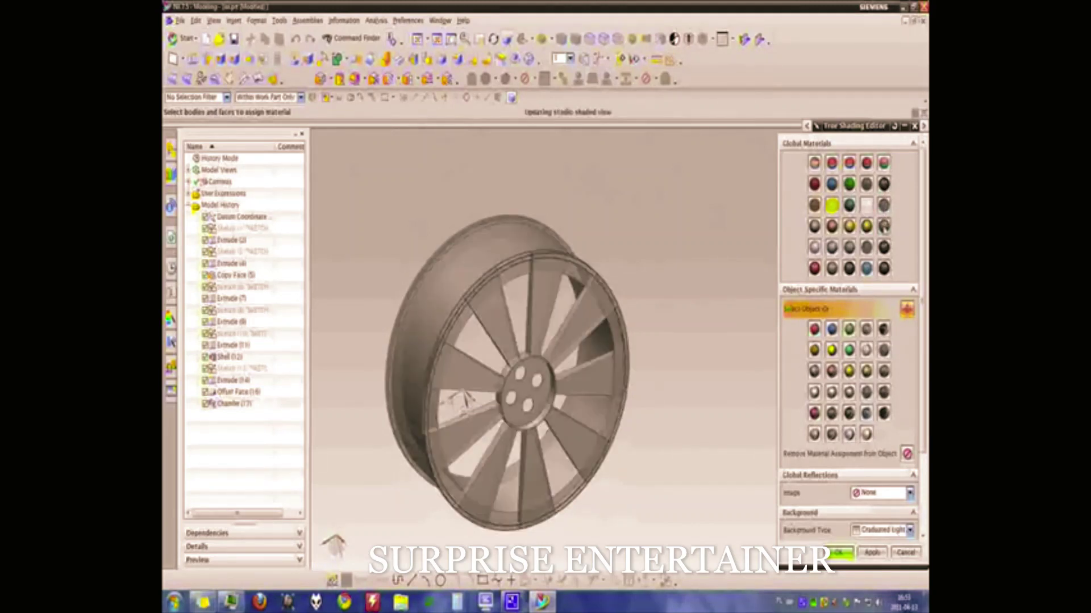
click(883, 247)
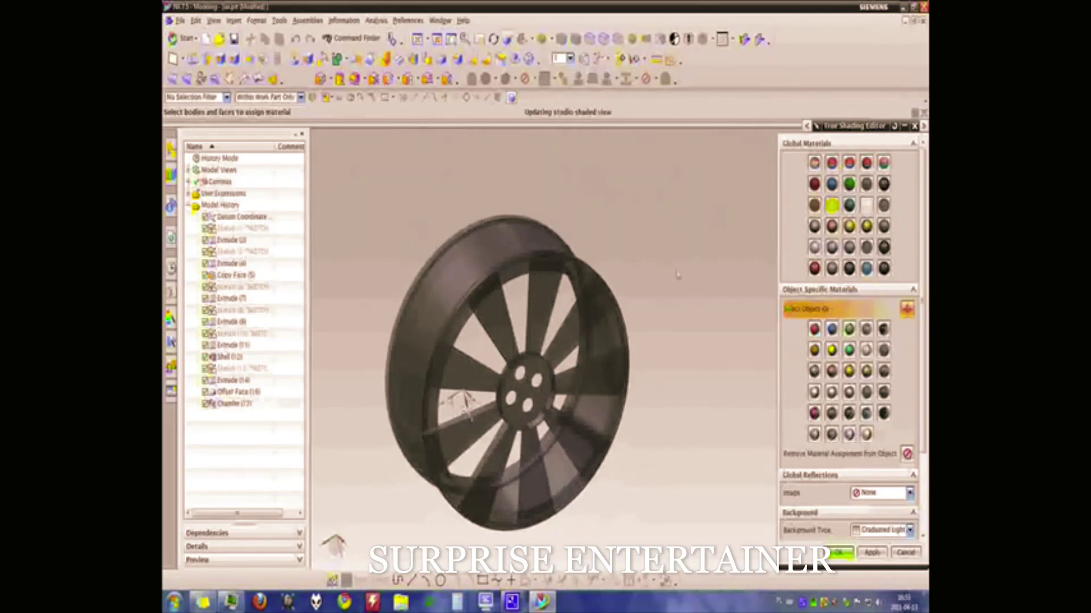
middle_drag(692, 287, 733, 309)
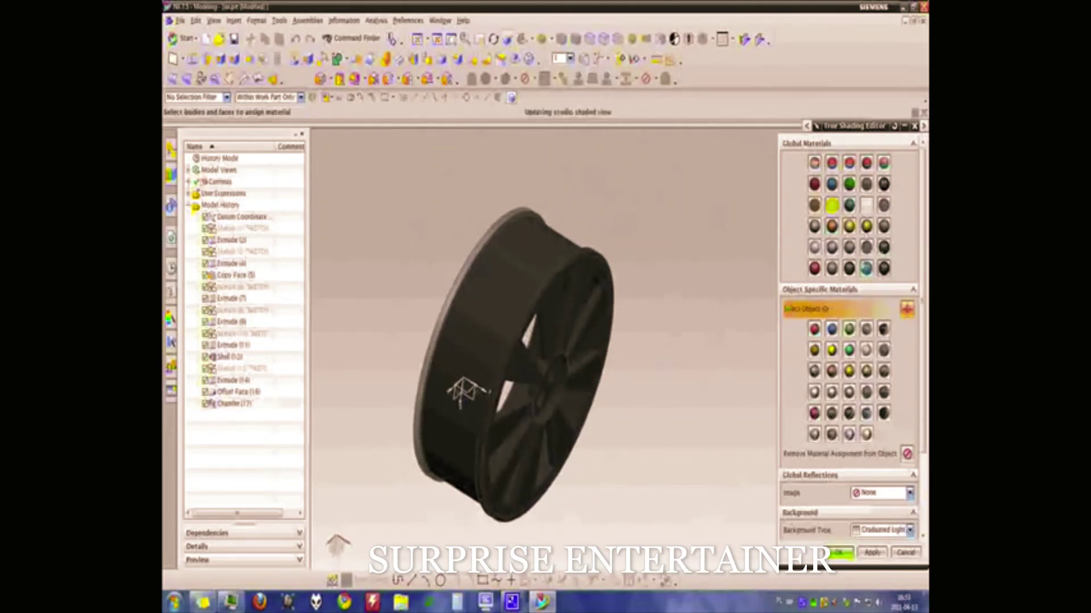
click(850, 269)
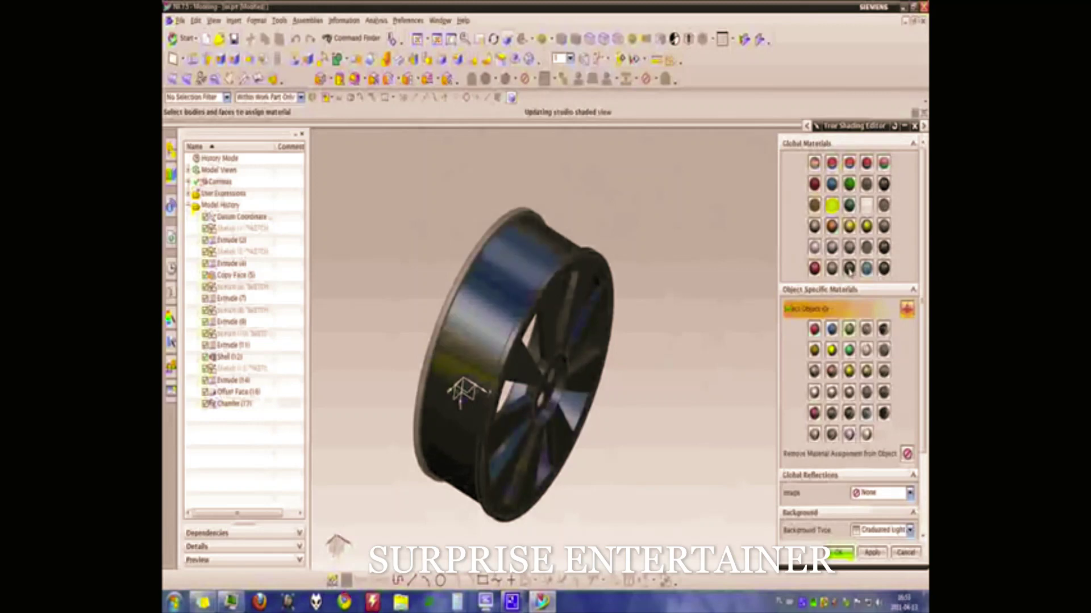
mouse_move(656, 239)
middle_down()
mouse_move(670, 180)
mouse_move(685, 195)
middle_up()
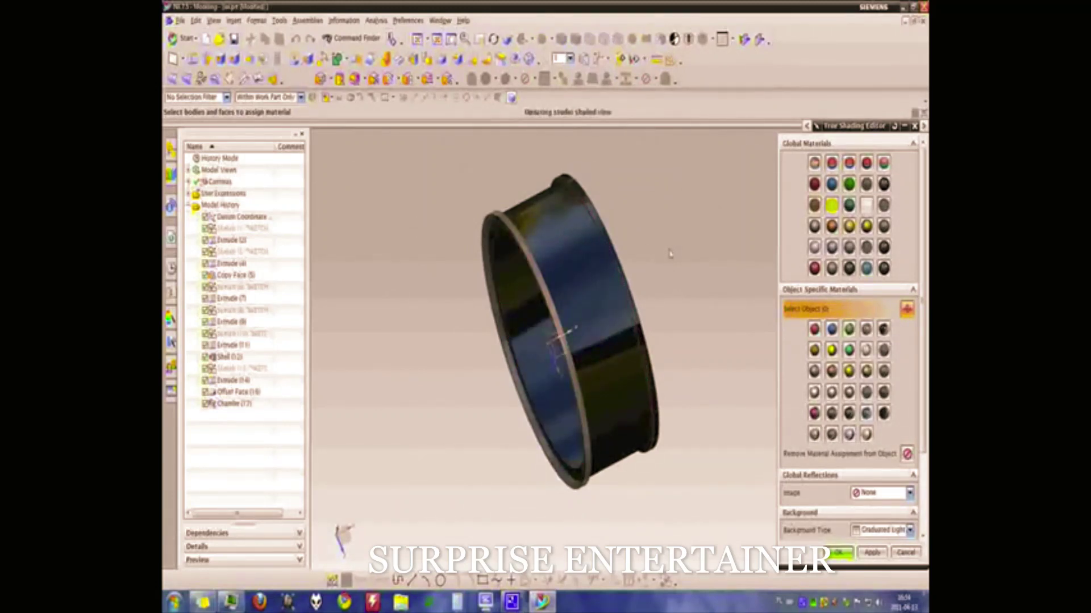
mouse_move(669, 254)
middle_down()
mouse_move(614, 278)
mouse_move(616, 296)
mouse_move(585, 262)
mouse_move(710, 273)
middle_up()
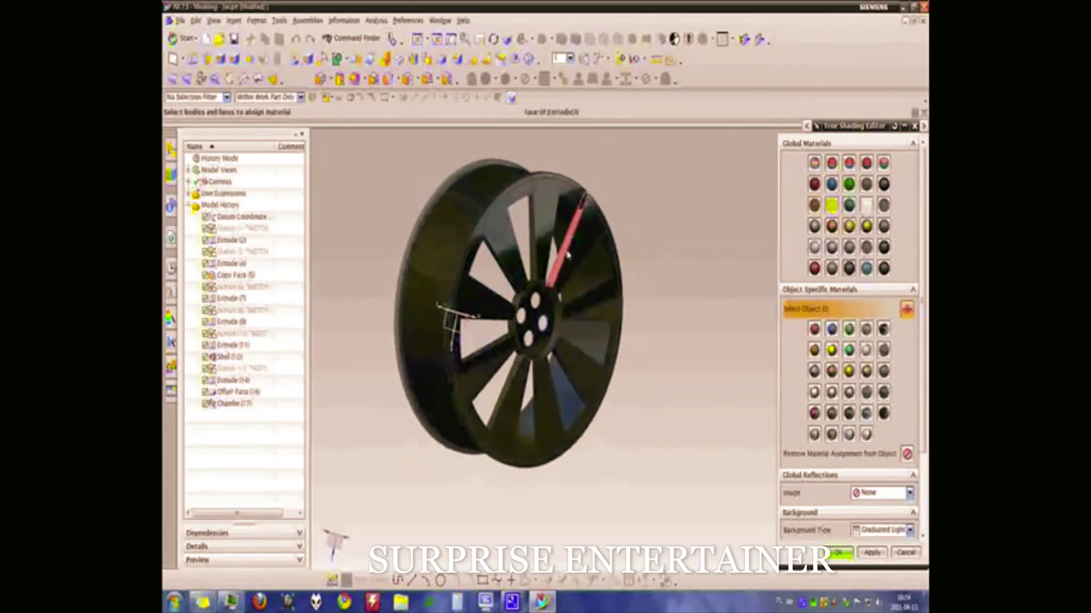
Step: Select nine spokes and give them a light grey material
click(574, 256)
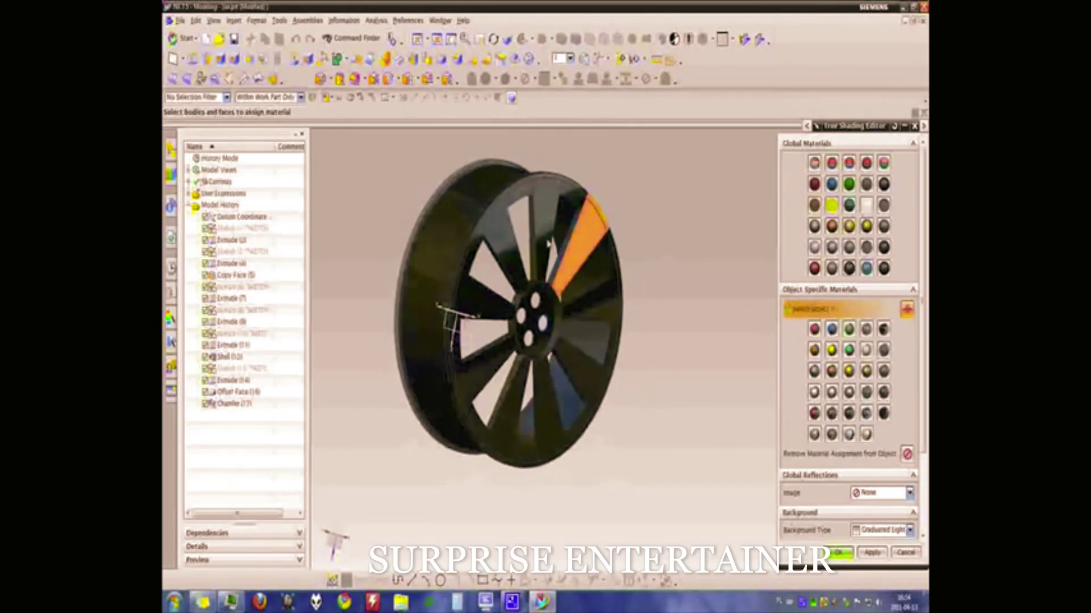
click(545, 227)
click(510, 243)
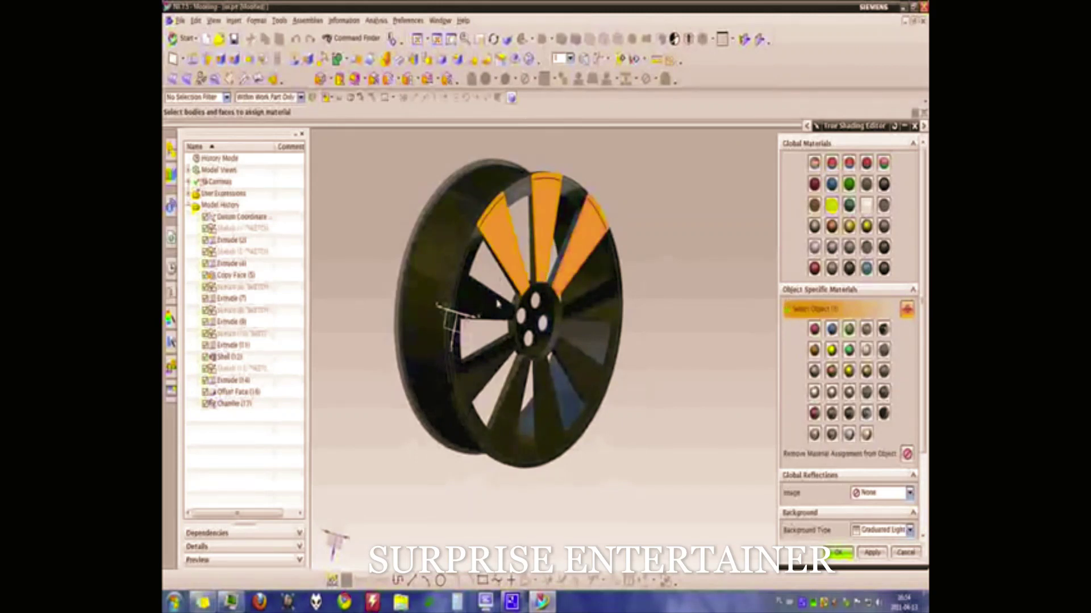
click(494, 307)
click(489, 372)
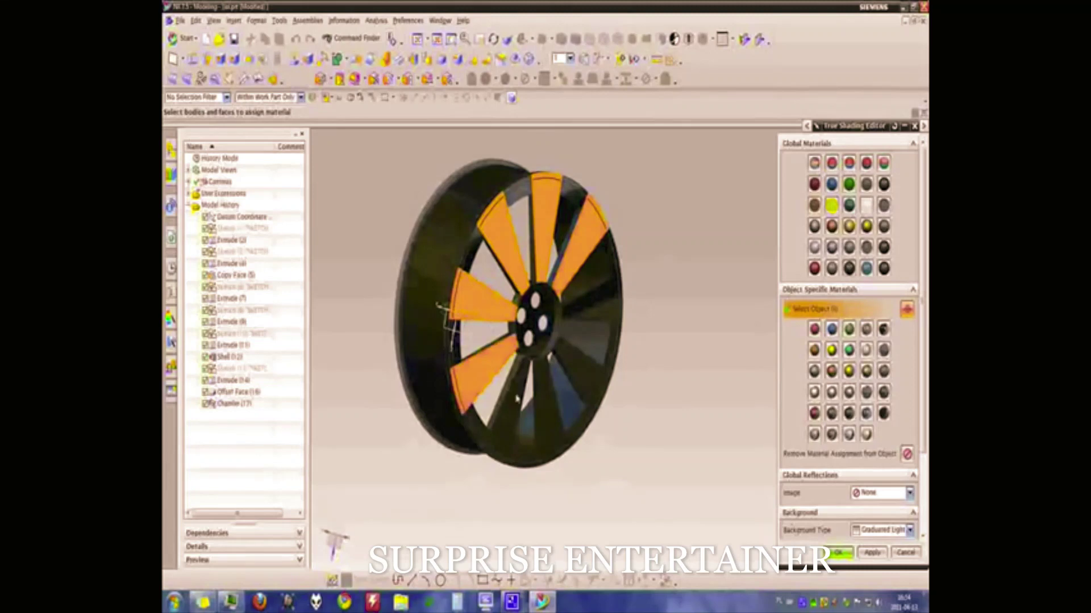
click(515, 401)
click(554, 401)
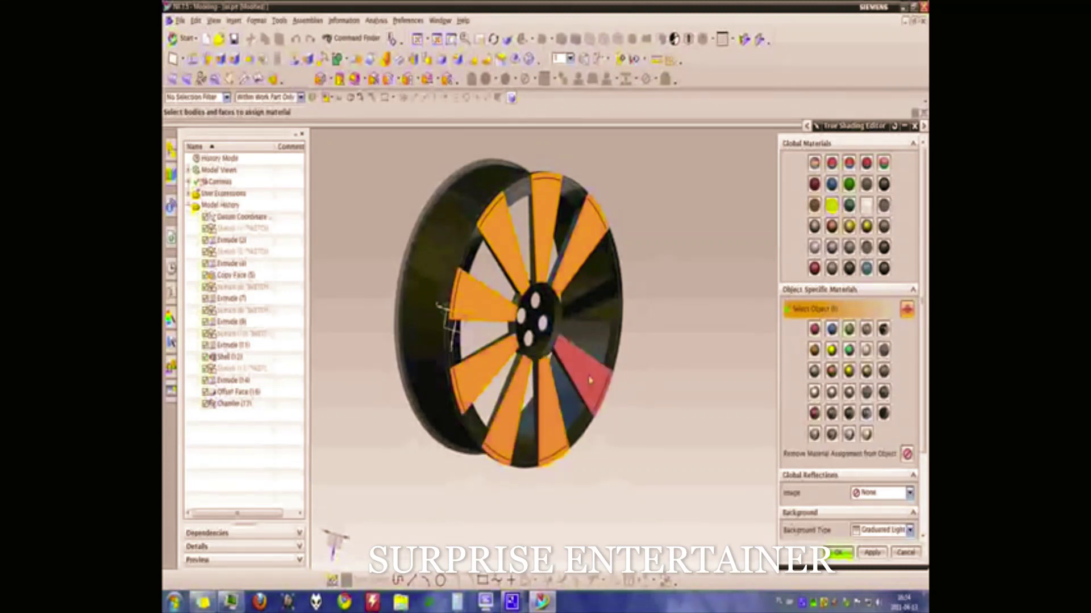
click(585, 367)
click(602, 303)
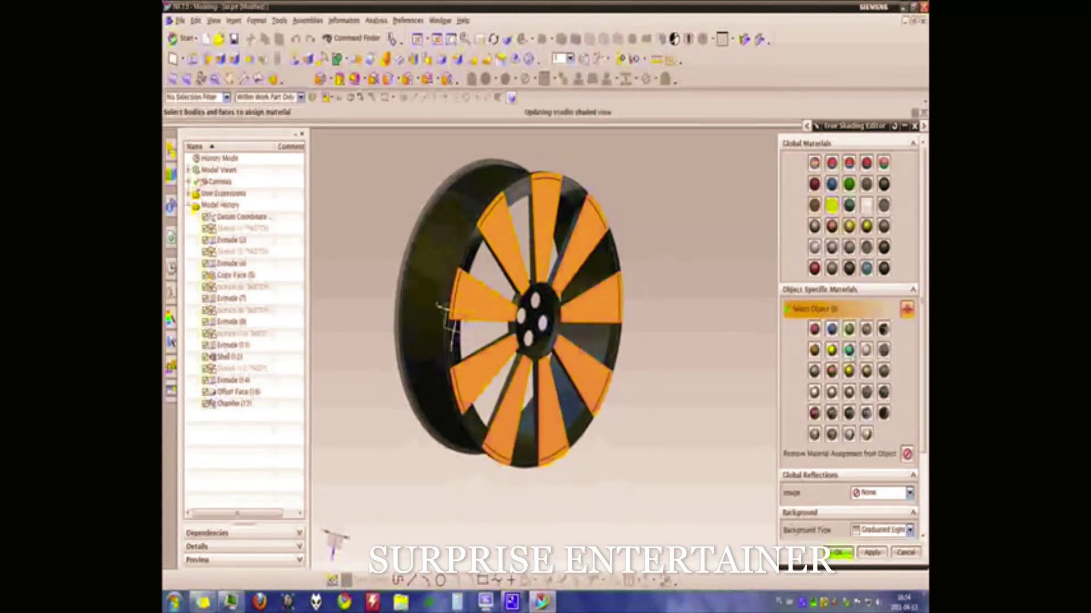
click(852, 358)
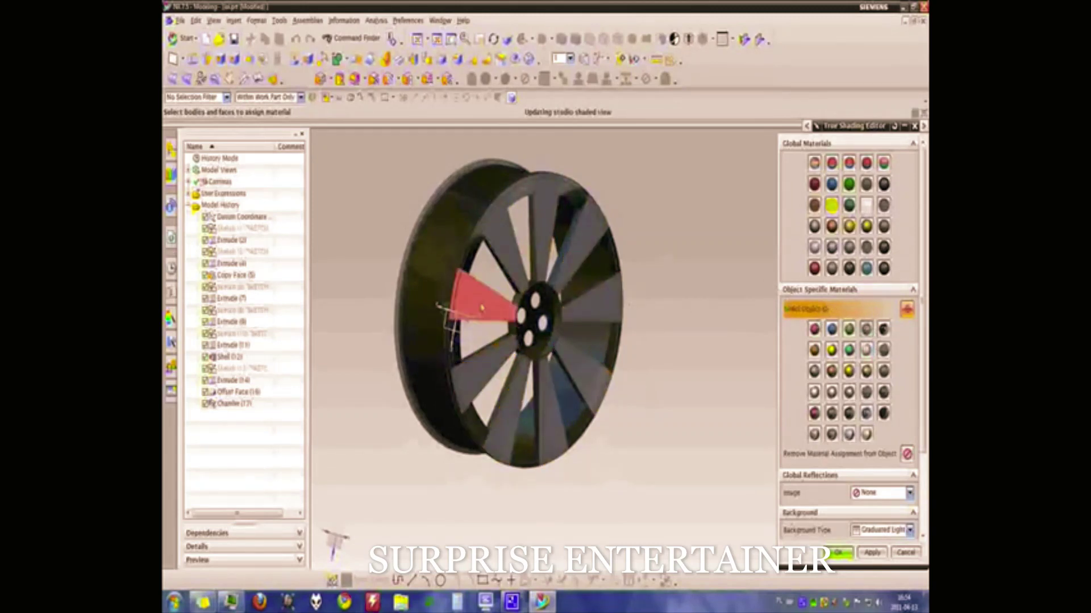
Step: Reselect the left, upper-left and right-side spokes
click(496, 290)
click(506, 261)
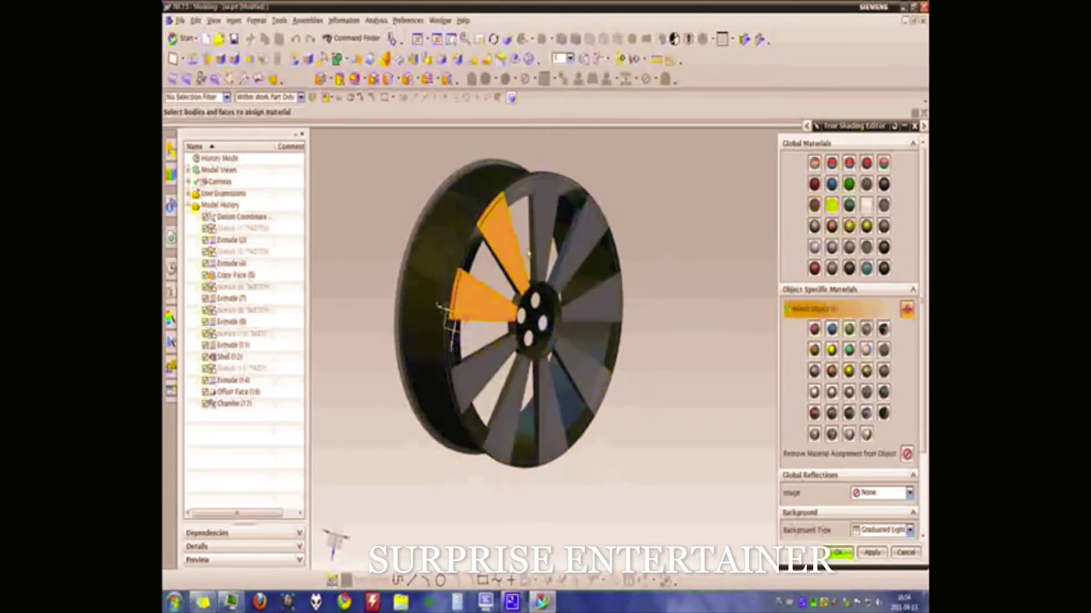
click(556, 230)
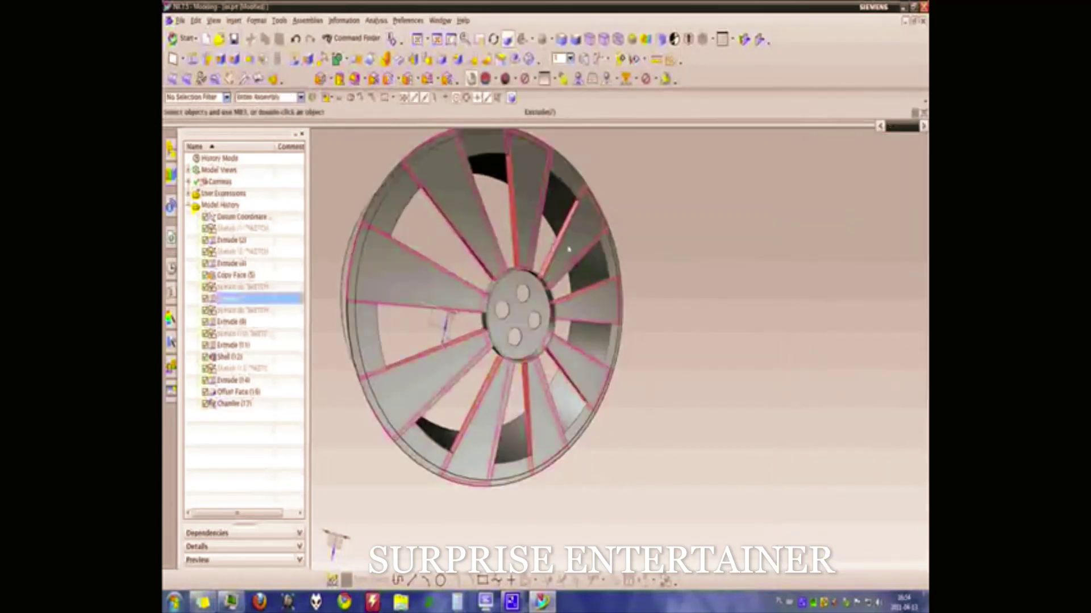
Step: Apply a dark material, then a darker glossy black, to the whole wheel
middle_drag(630, 207, 739, 116)
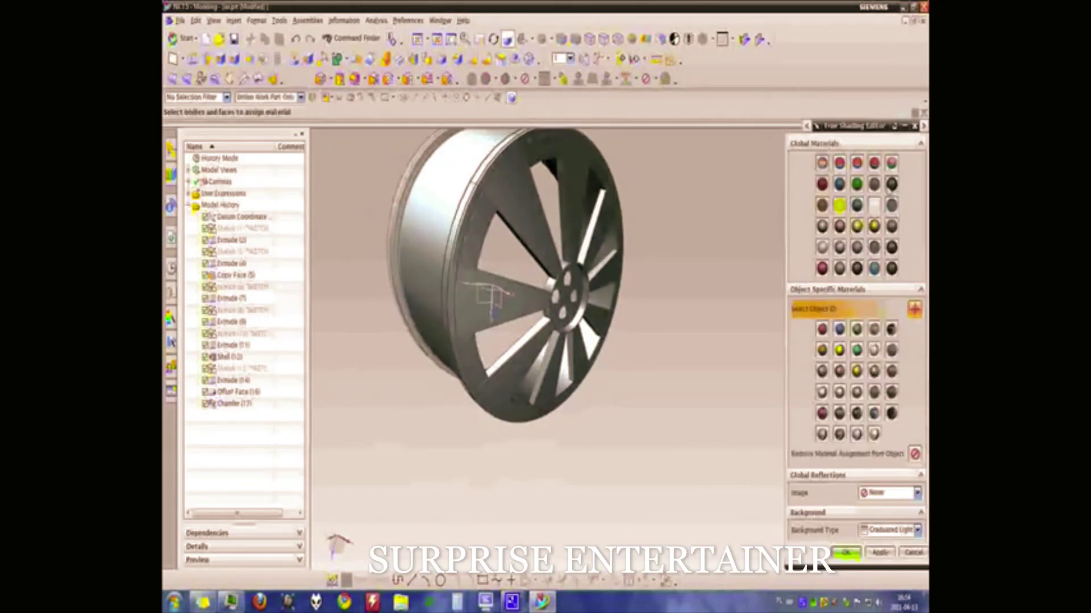
click(887, 187)
click(891, 270)
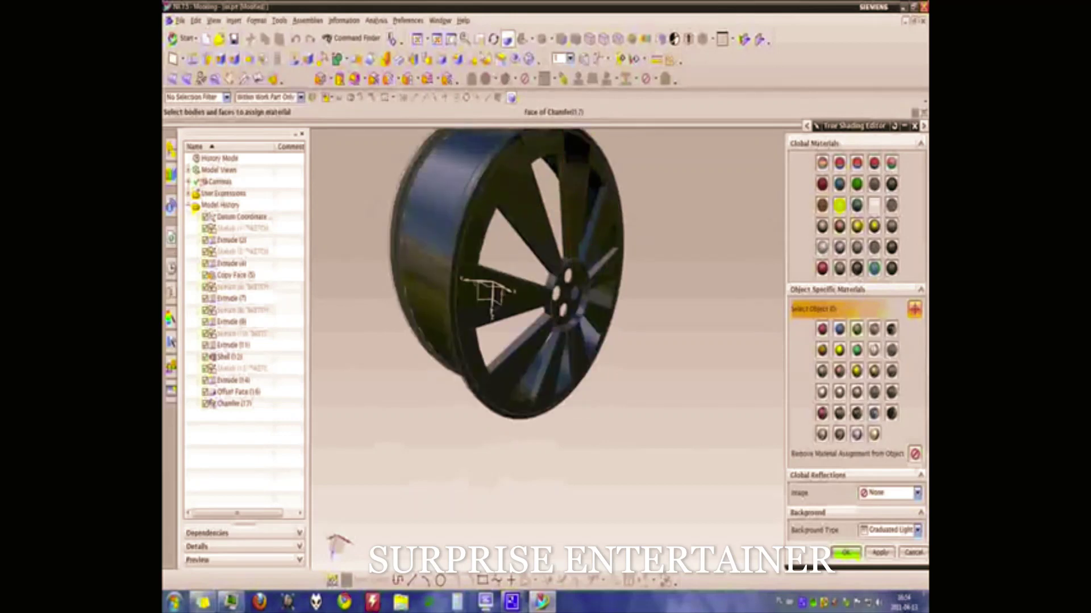
Step: From an oblique view, select nine spokes and give them grey glossy plastic
click(507, 38)
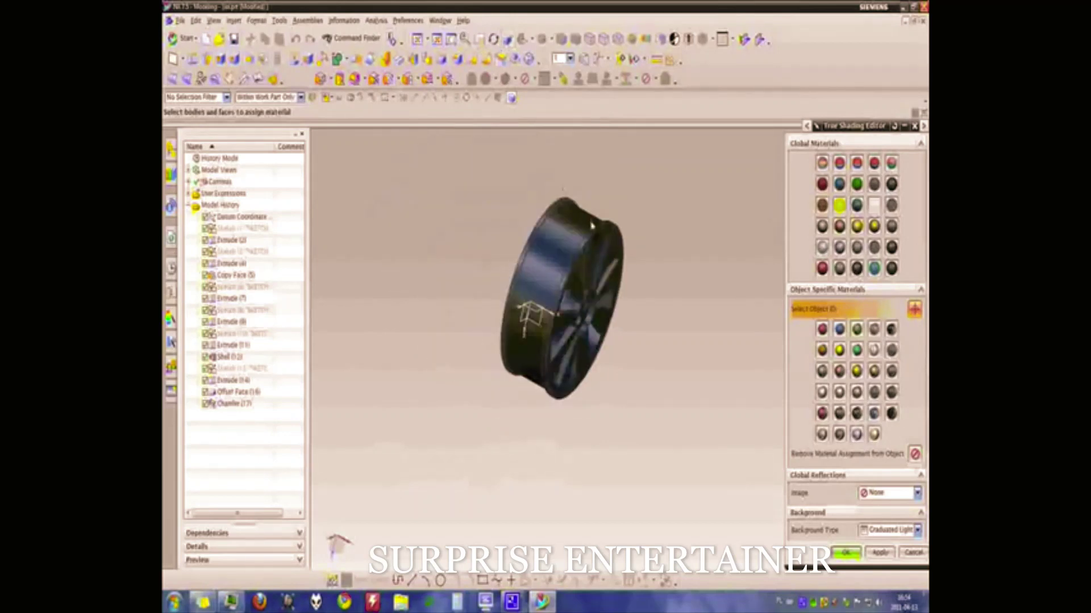
key(ctrl+alt+f)
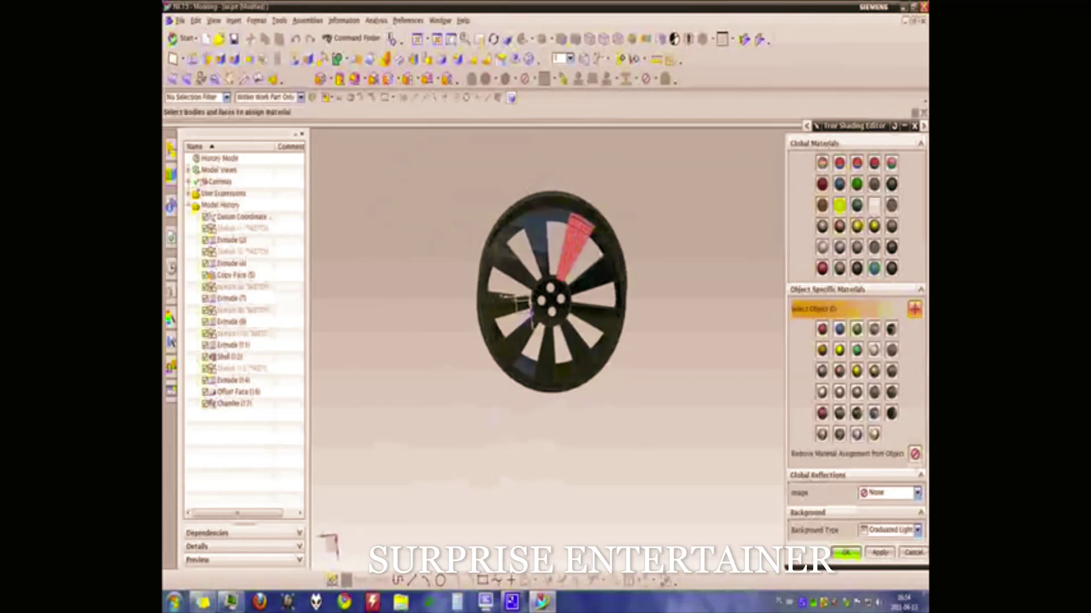
middle_drag(577, 238, 603, 255)
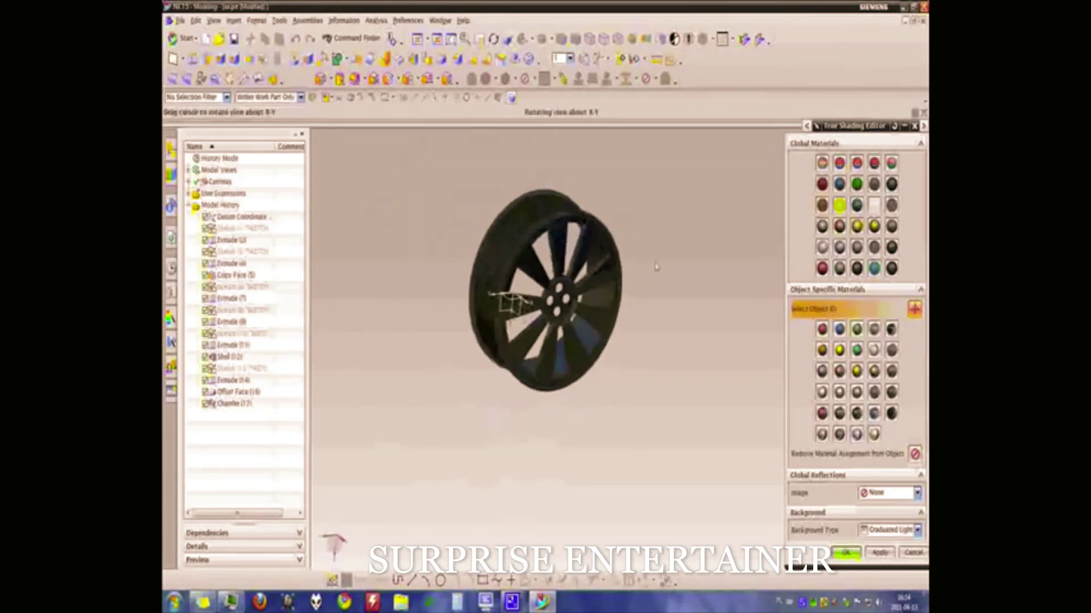
click(599, 241)
click(610, 285)
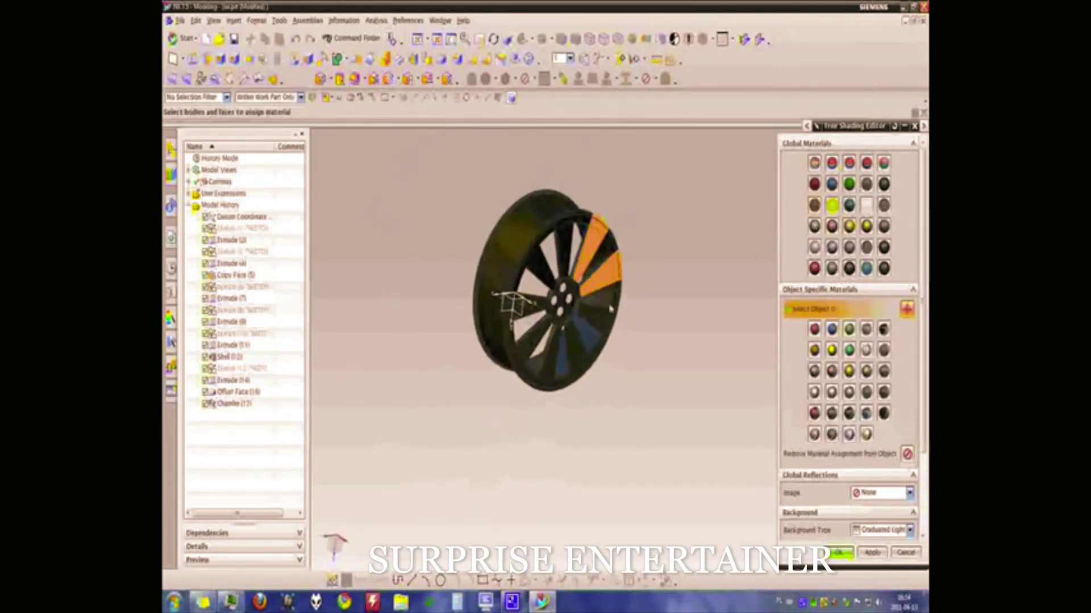
click(602, 323)
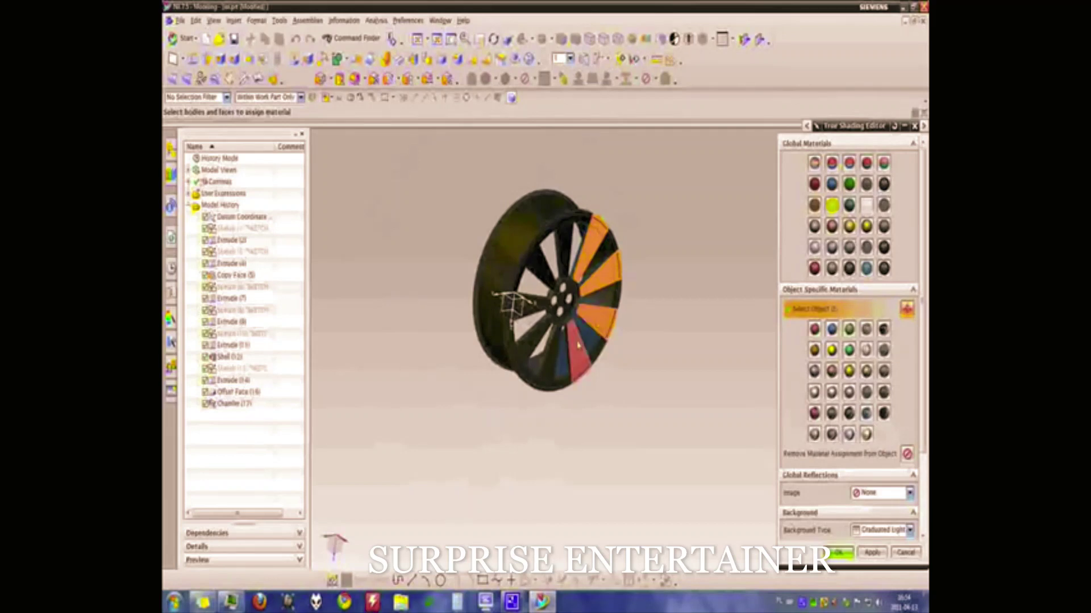
click(578, 349)
click(552, 360)
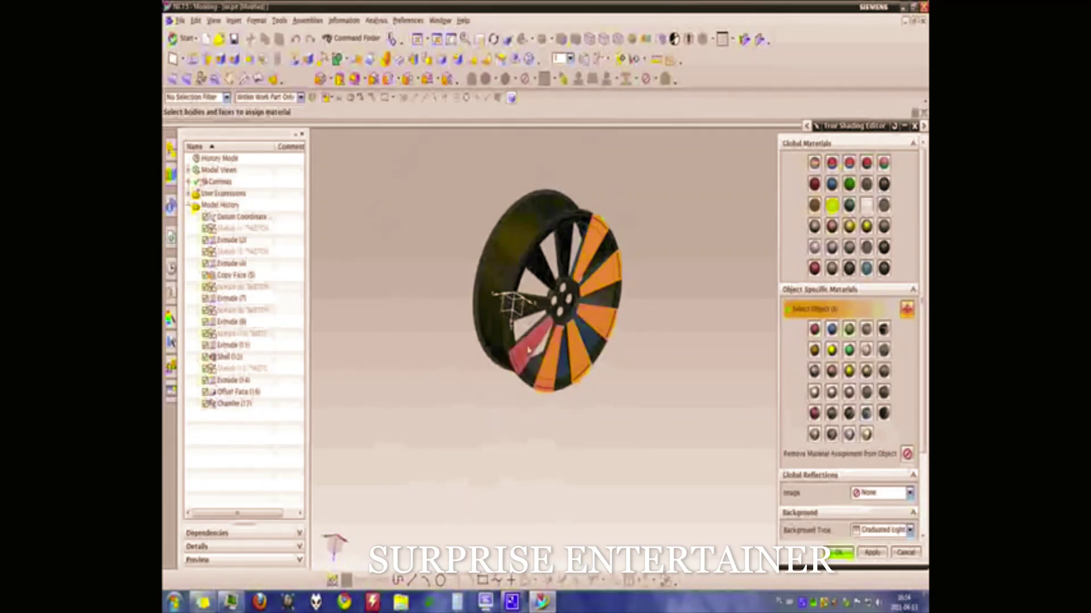
click(525, 345)
click(526, 312)
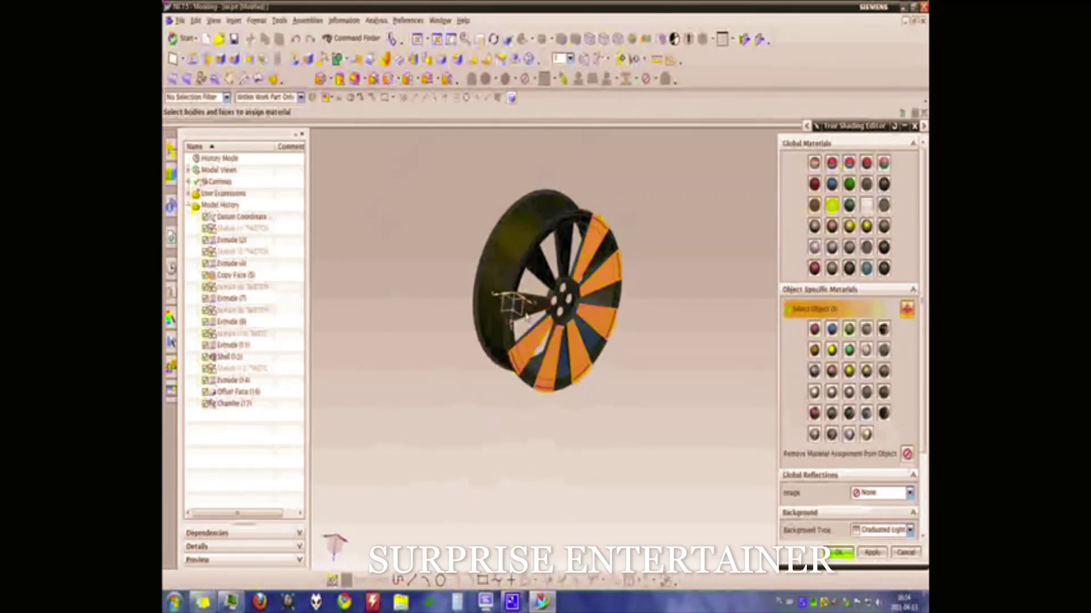
click(538, 266)
click(571, 253)
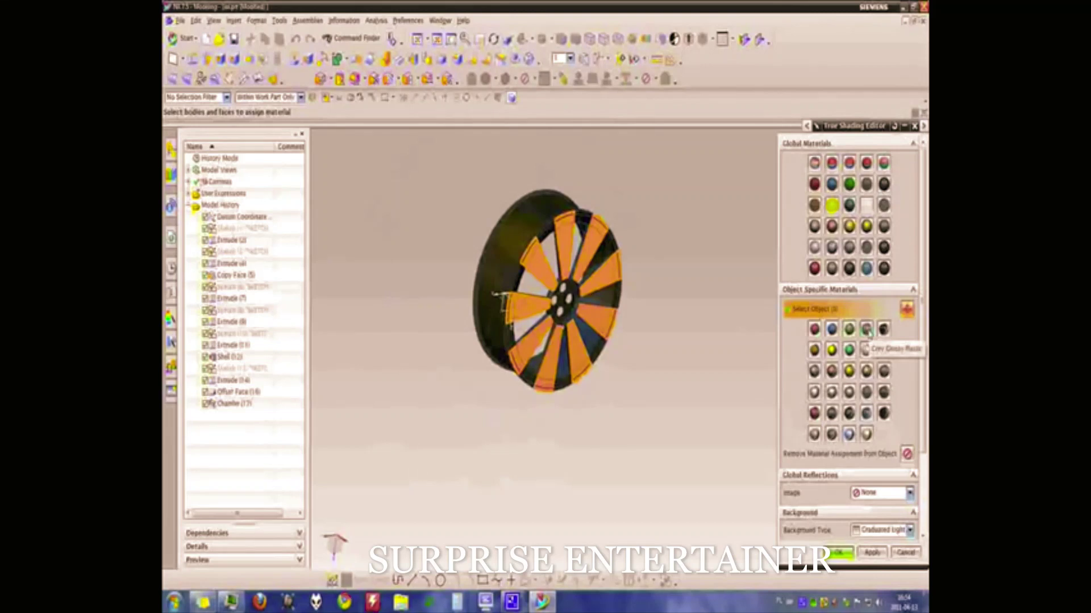
click(866, 329)
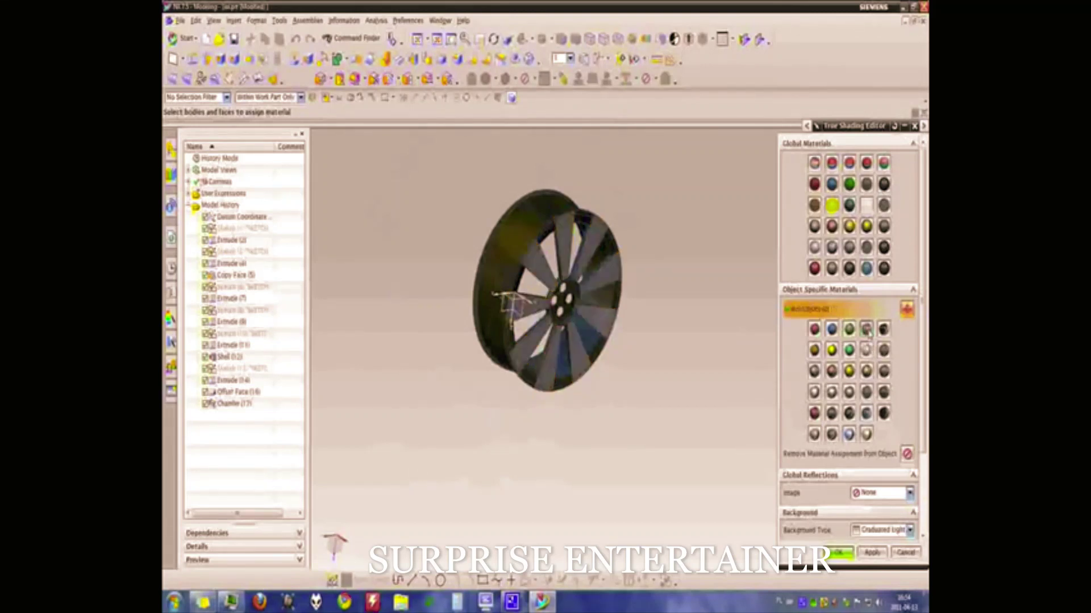
Step: Apply the chosen material to five more spokes around the top and left
click(595, 279)
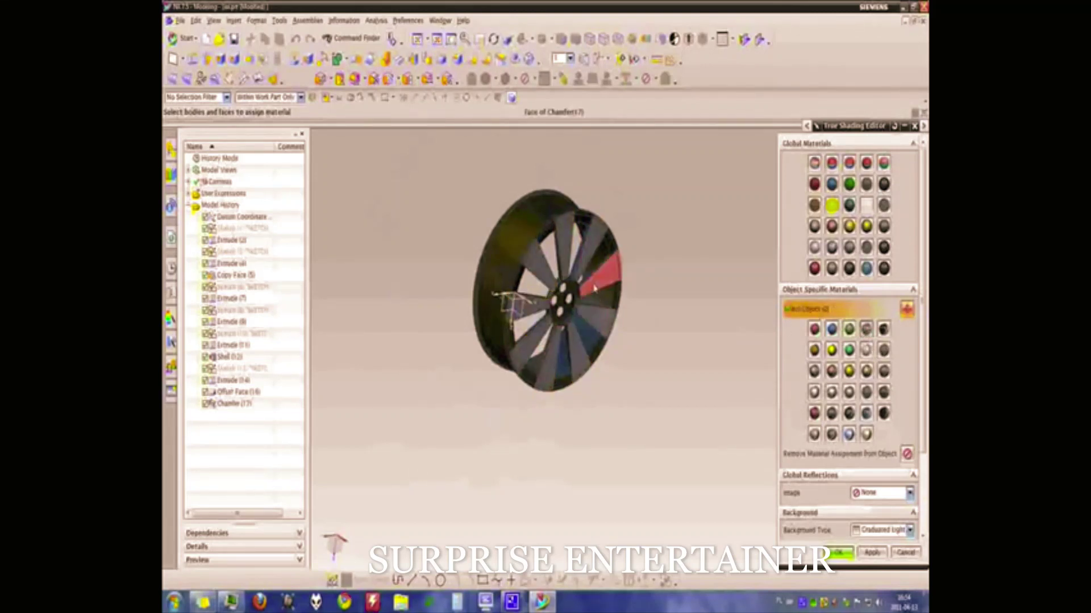
click(593, 247)
click(569, 253)
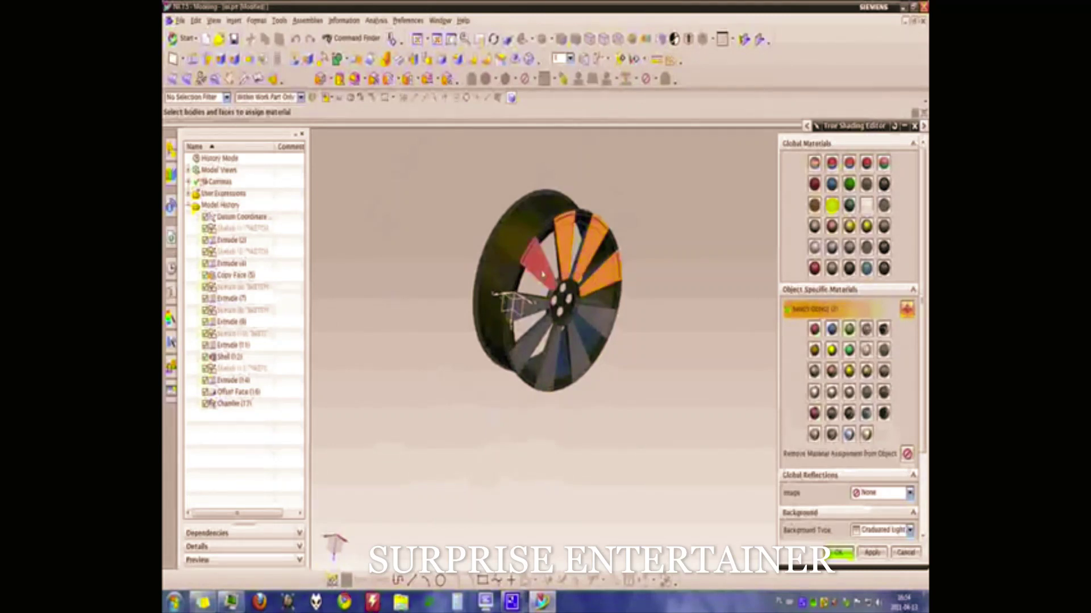
click(539, 271)
click(527, 316)
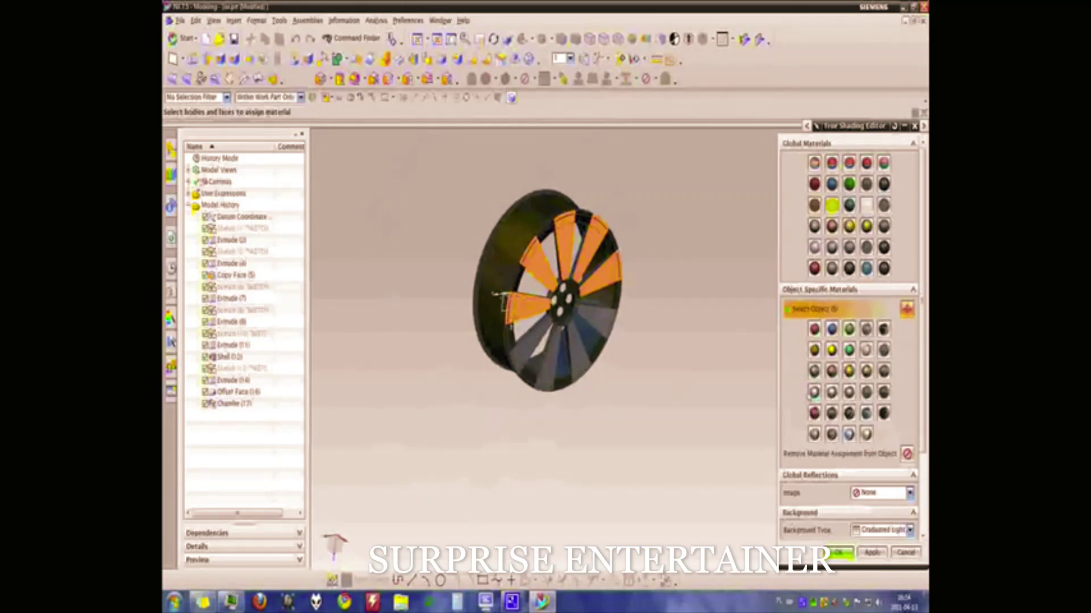
click(814, 392)
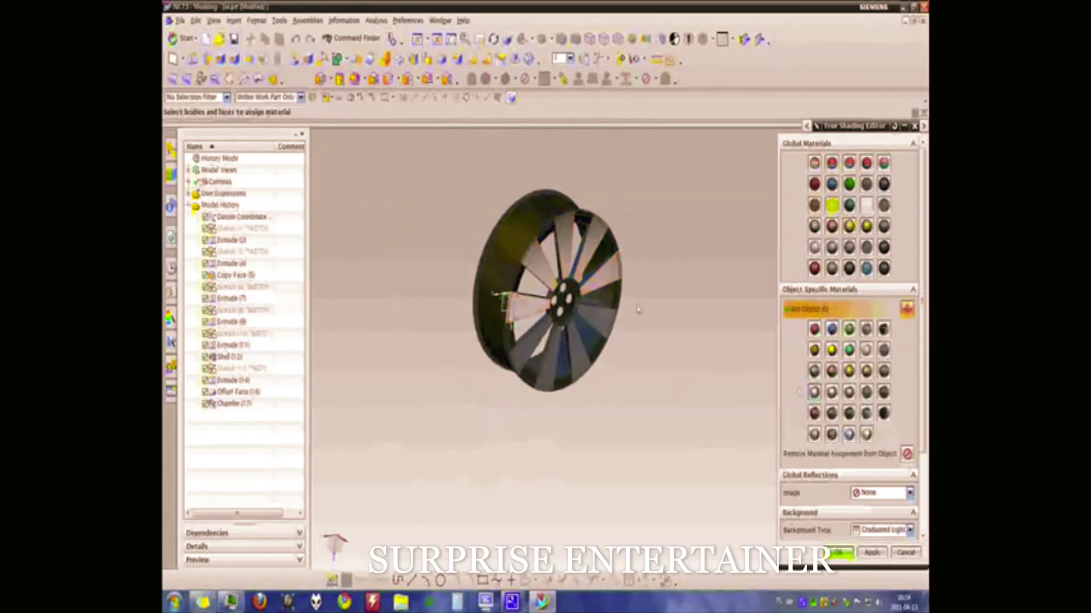
scroll(622, 293, down, 3)
scroll(609, 279, up, 4)
scroll(602, 284, up, 2)
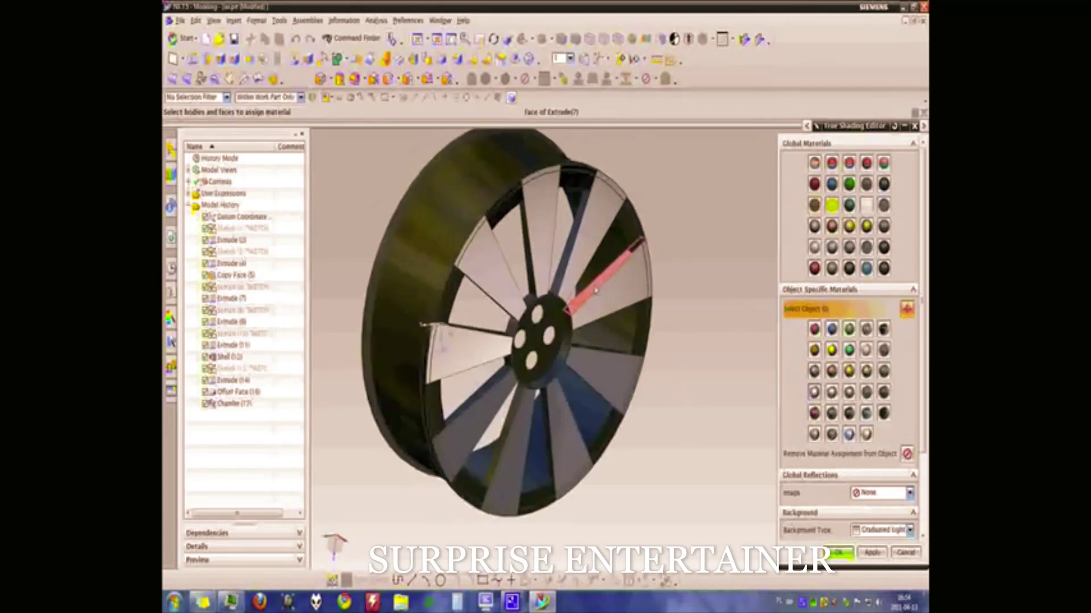
middle_drag(587, 285, 568, 271)
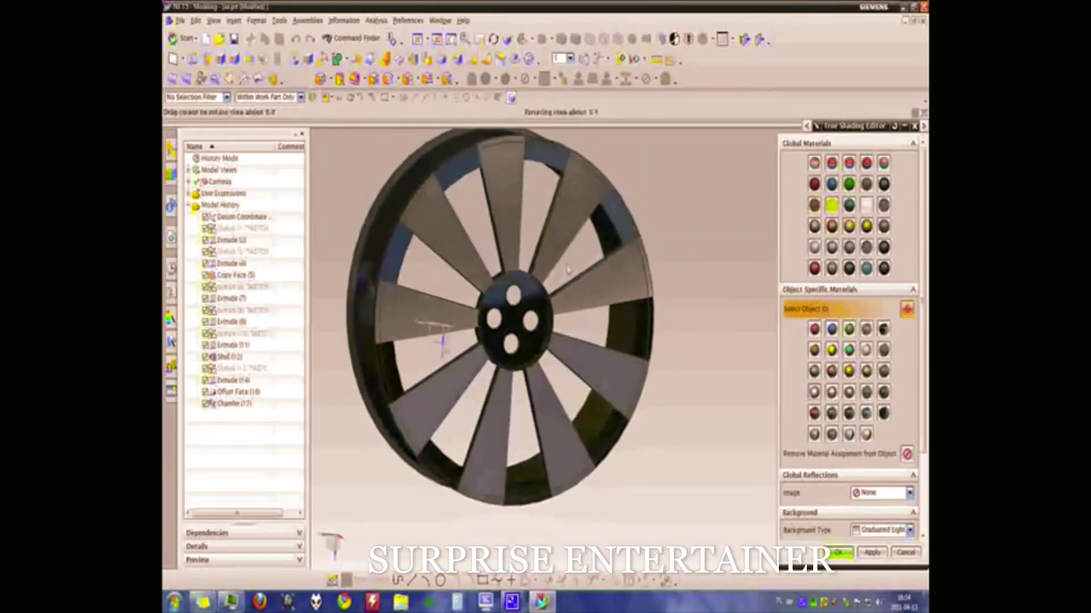
Step: Make the lower-left and right spokes grey and the bottom and lower-right spokes light tan
click(482, 361)
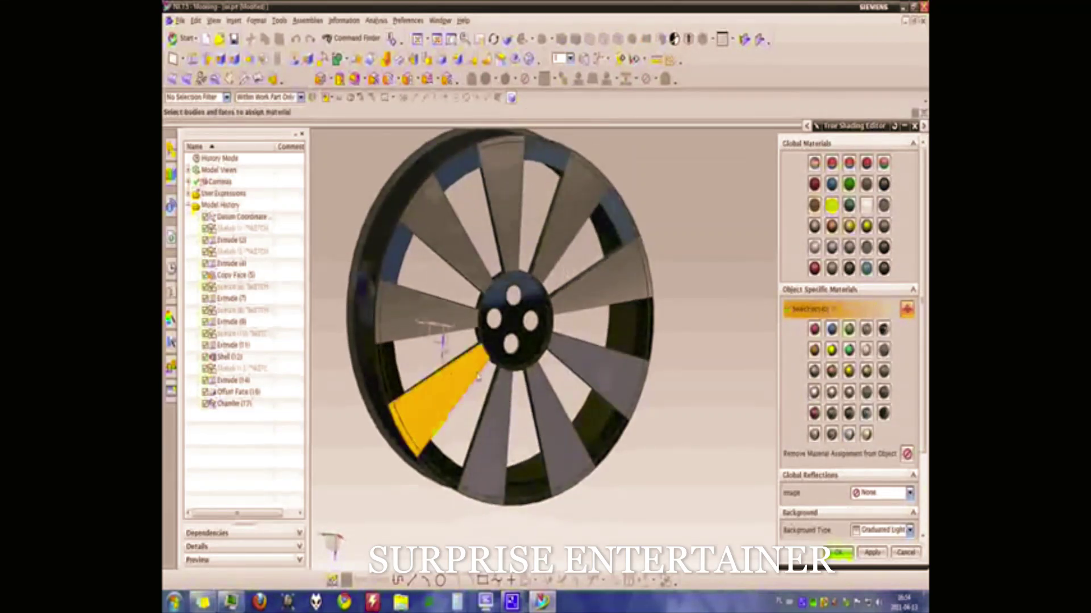
click(831, 393)
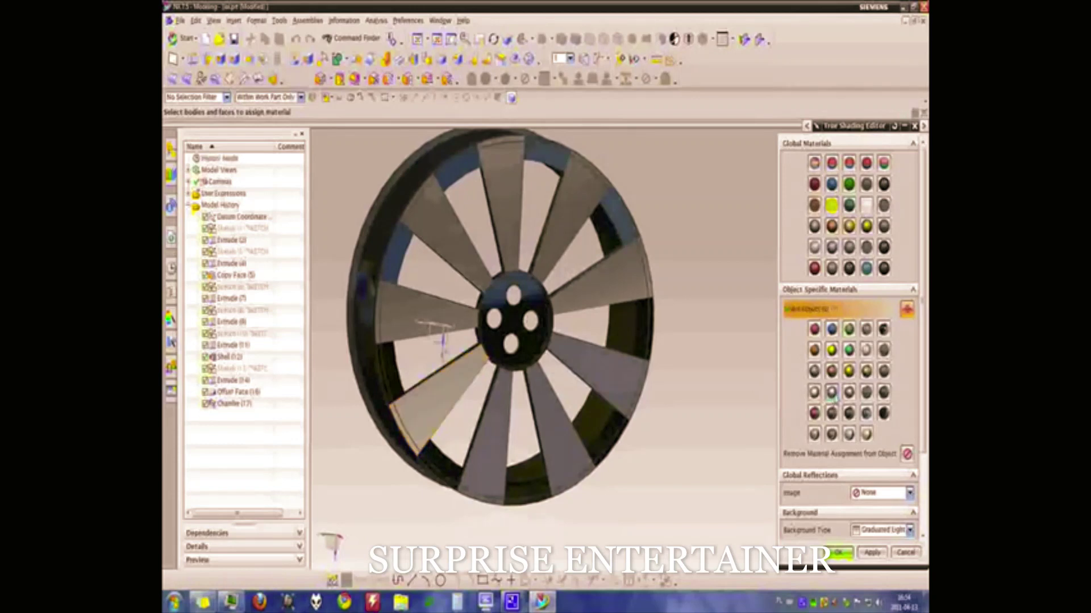
click(503, 439)
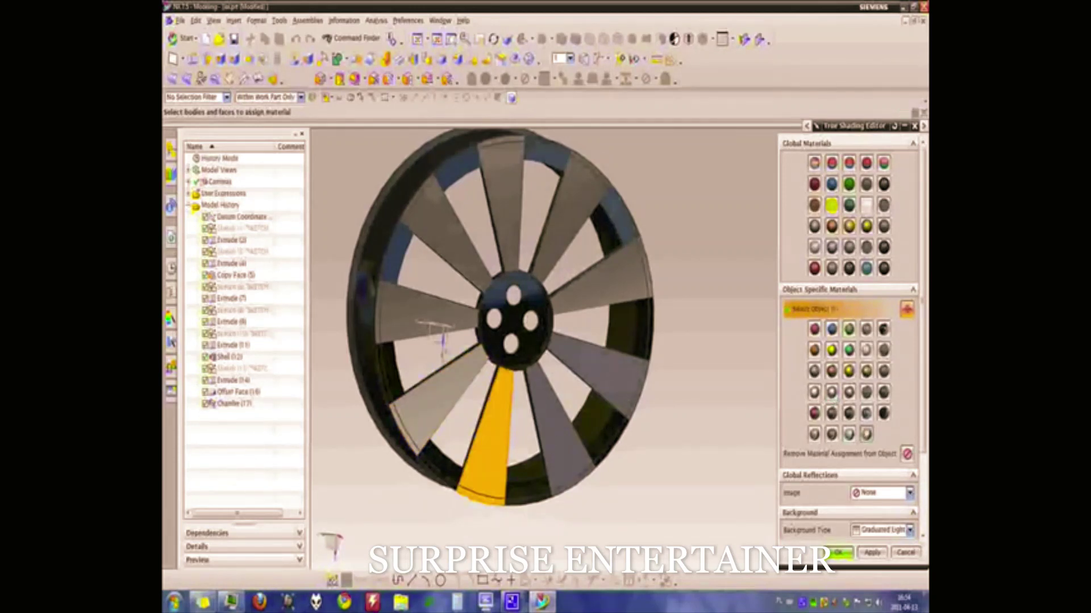
click(865, 436)
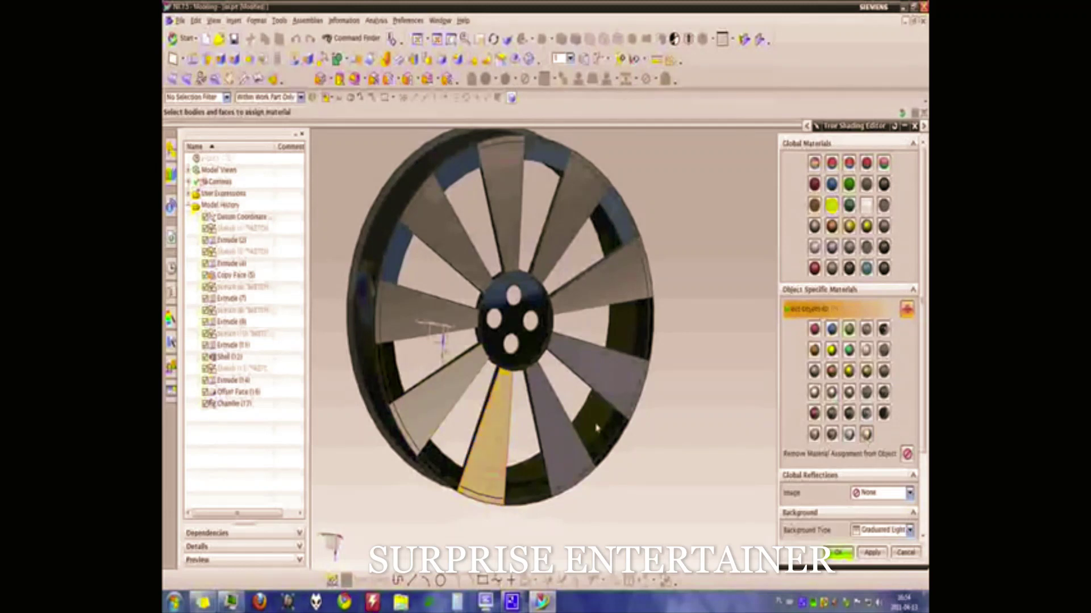
click(556, 421)
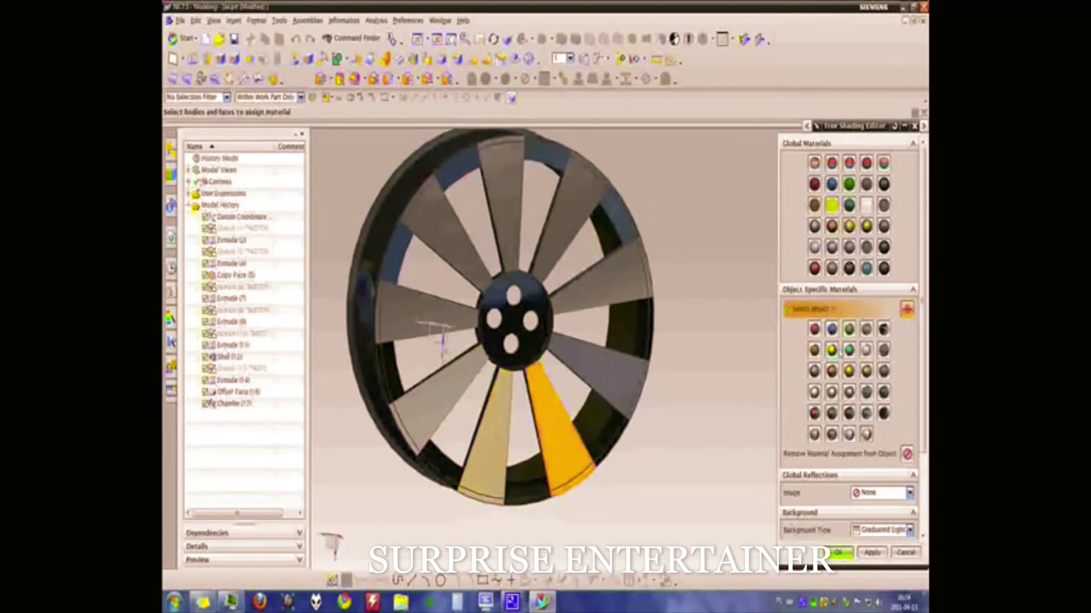
click(866, 351)
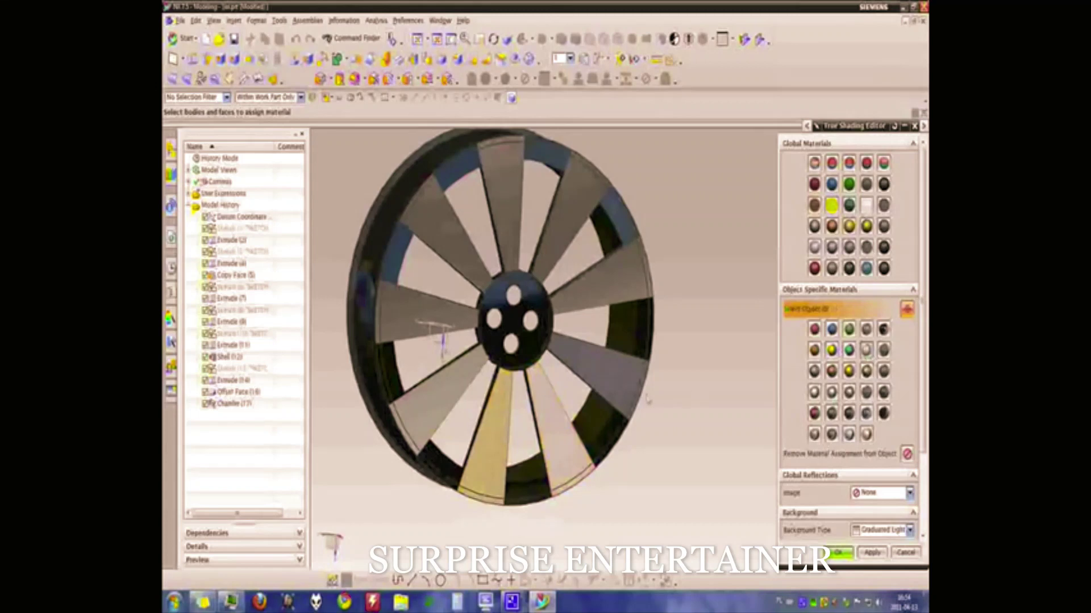
click(620, 390)
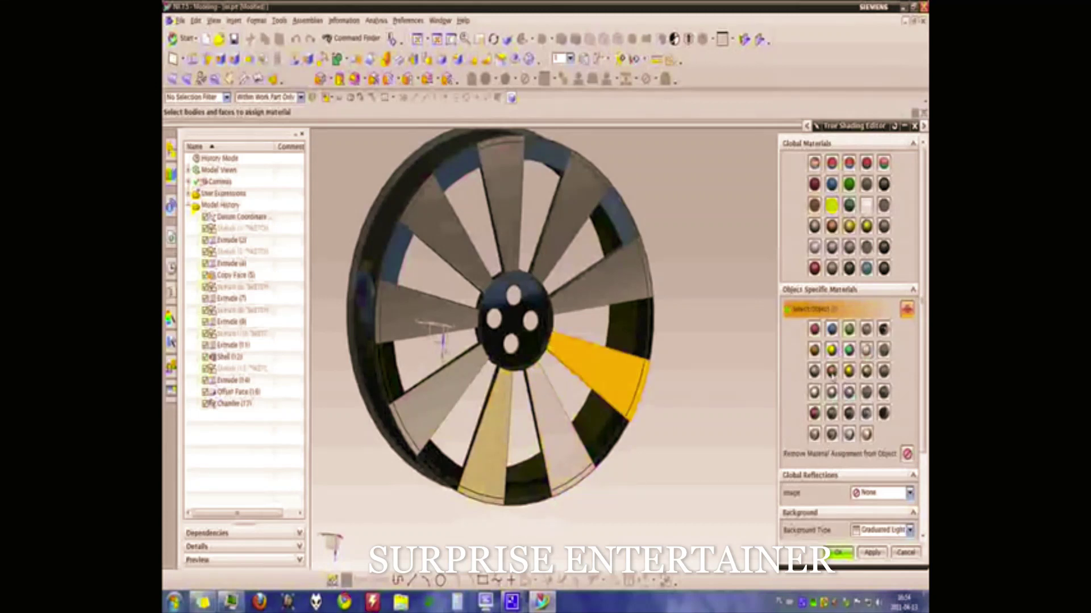
click(814, 371)
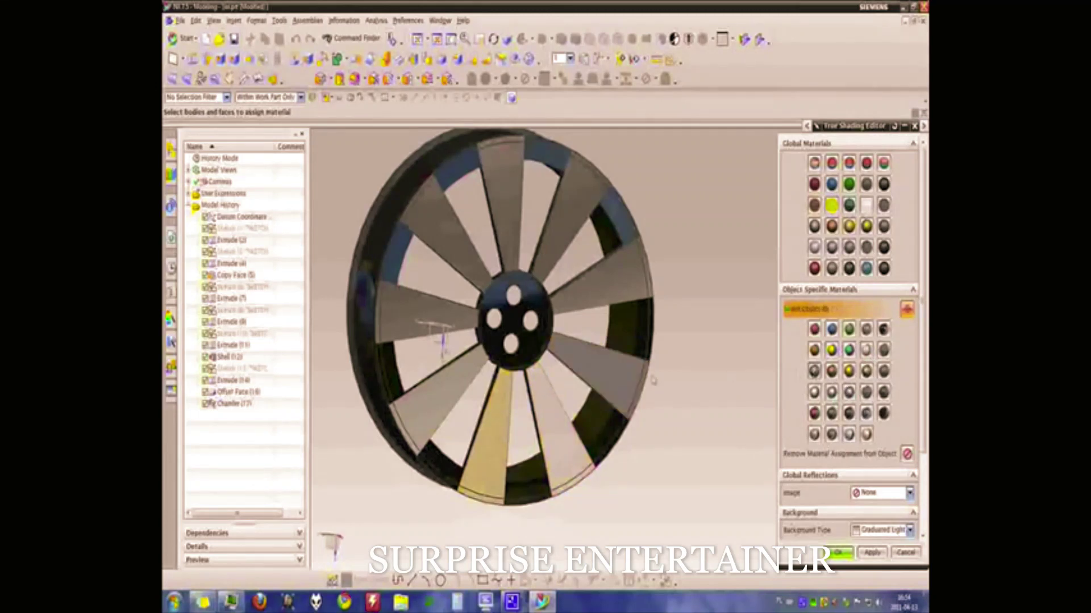
Step: Recolour the right spoke grey, the upper-right spoke dark grey, then the right spoke light grey
click(613, 383)
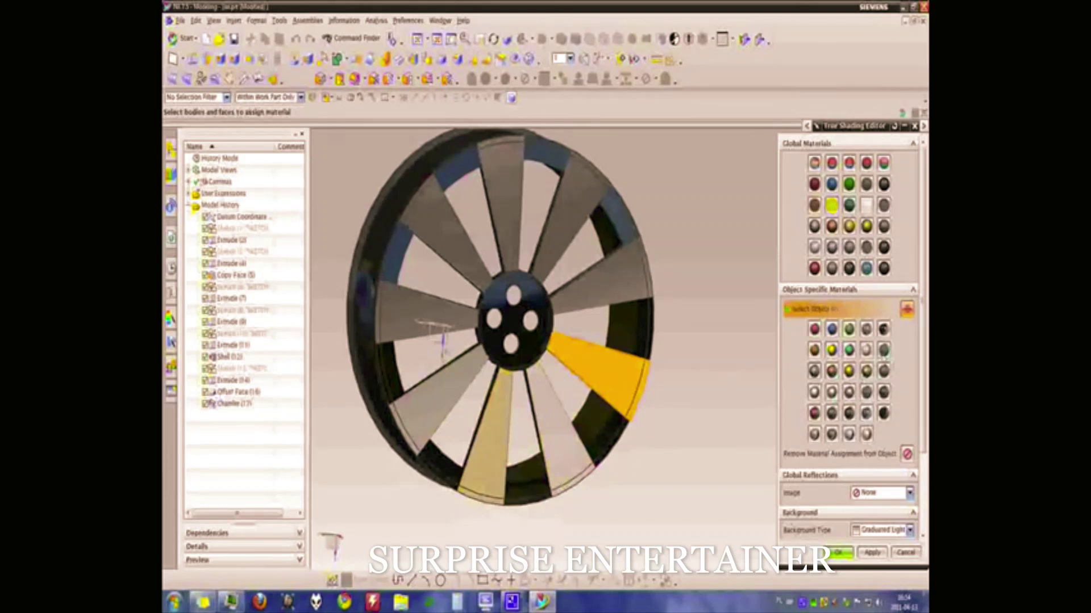
click(883, 350)
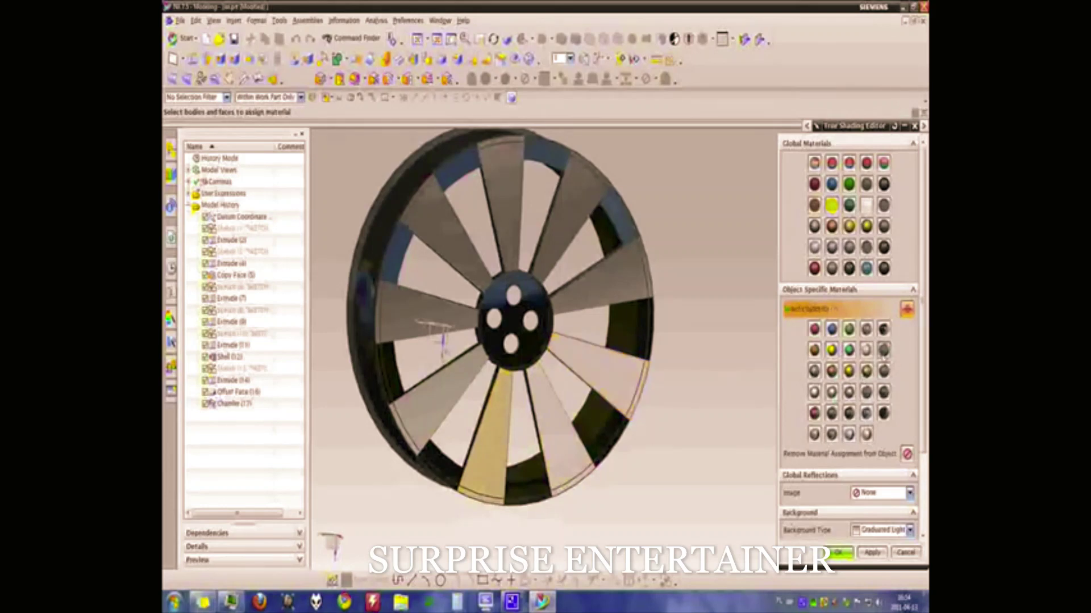
click(598, 309)
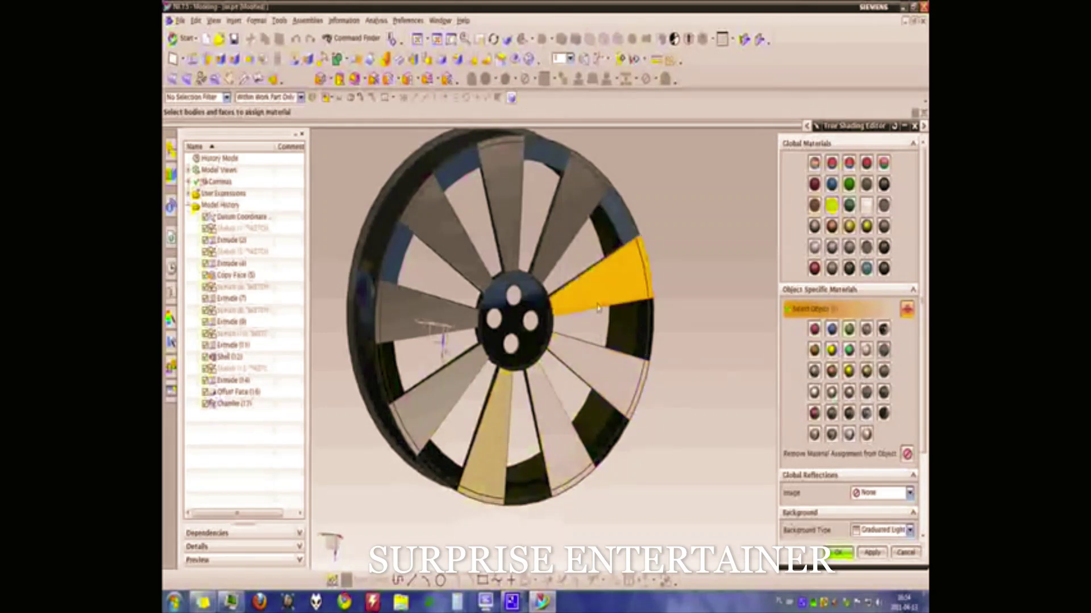
click(884, 334)
click(597, 371)
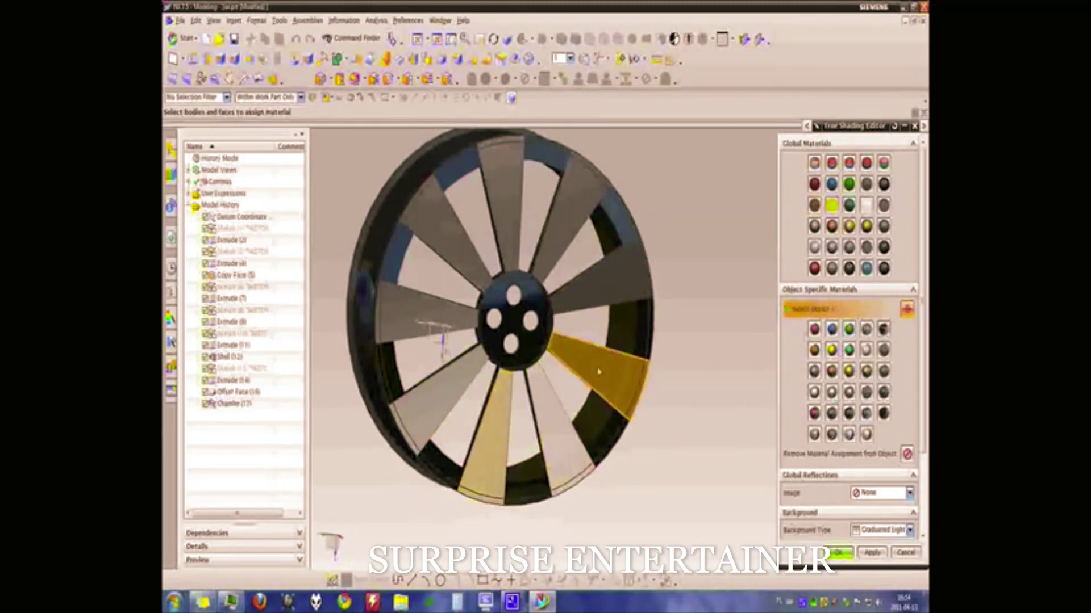
click(883, 371)
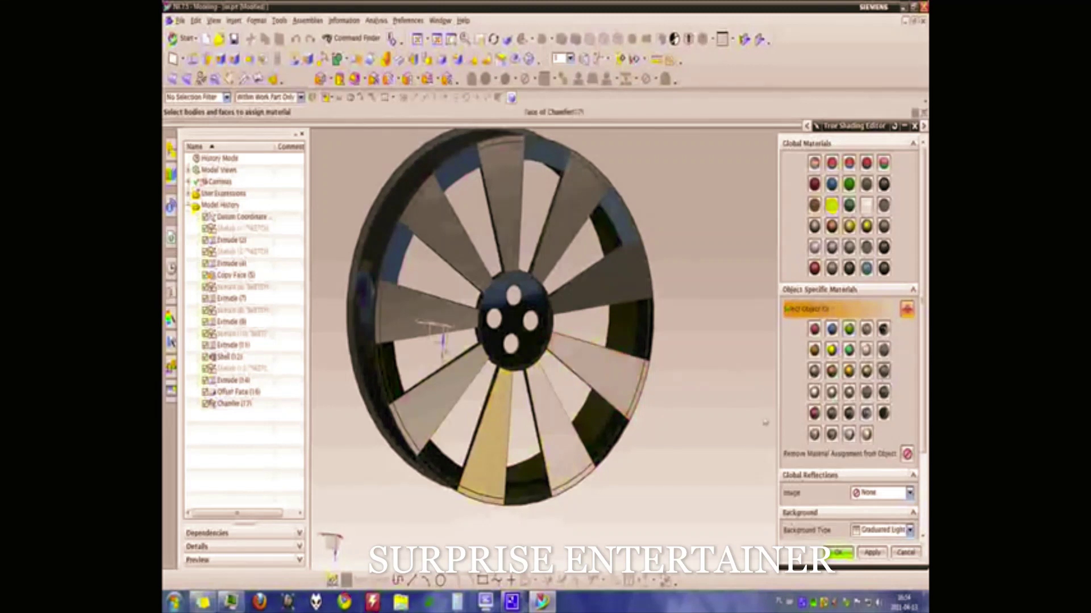
Step: Give five right-side spokes the light grey material one at a time
click(624, 374)
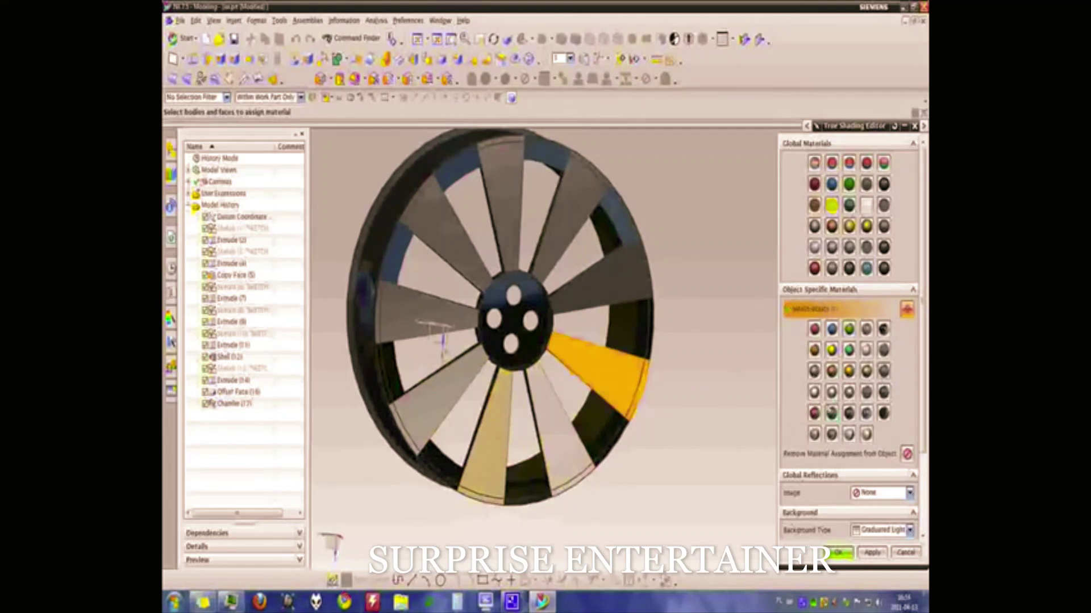
click(849, 392)
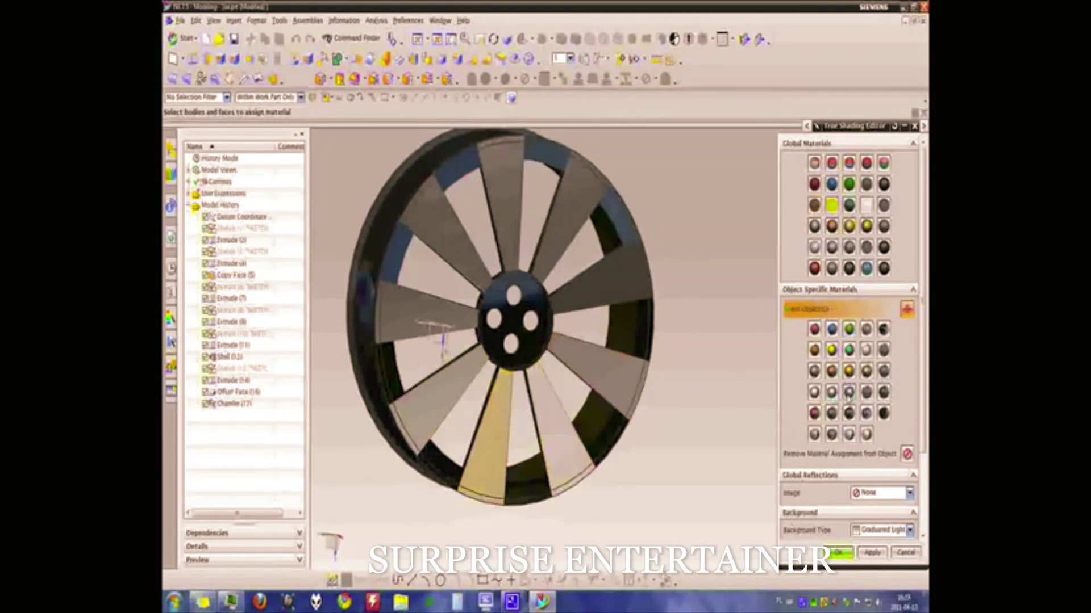
click(606, 313)
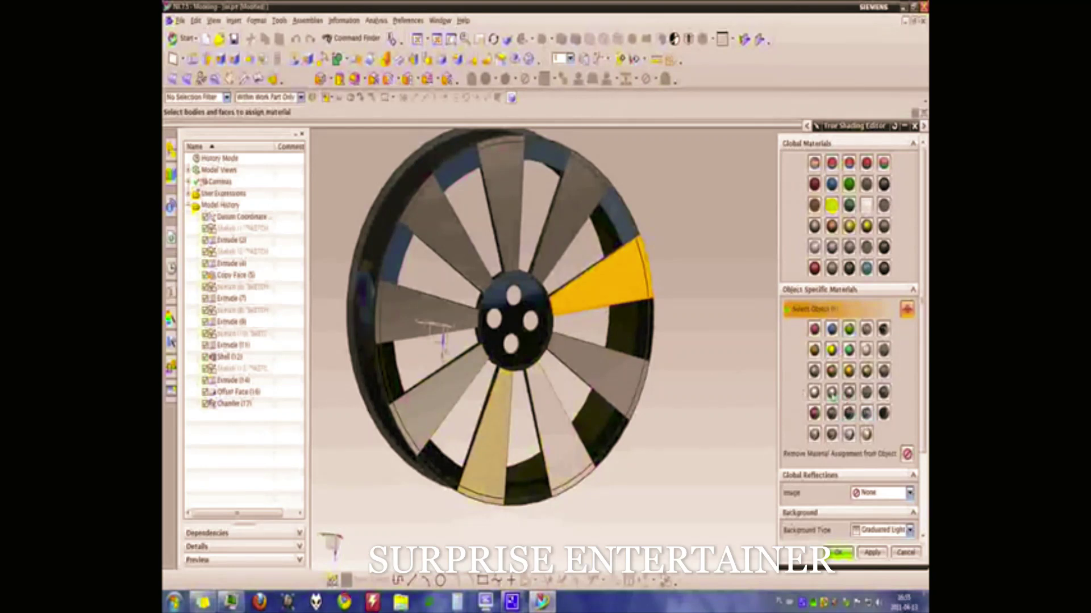
click(831, 392)
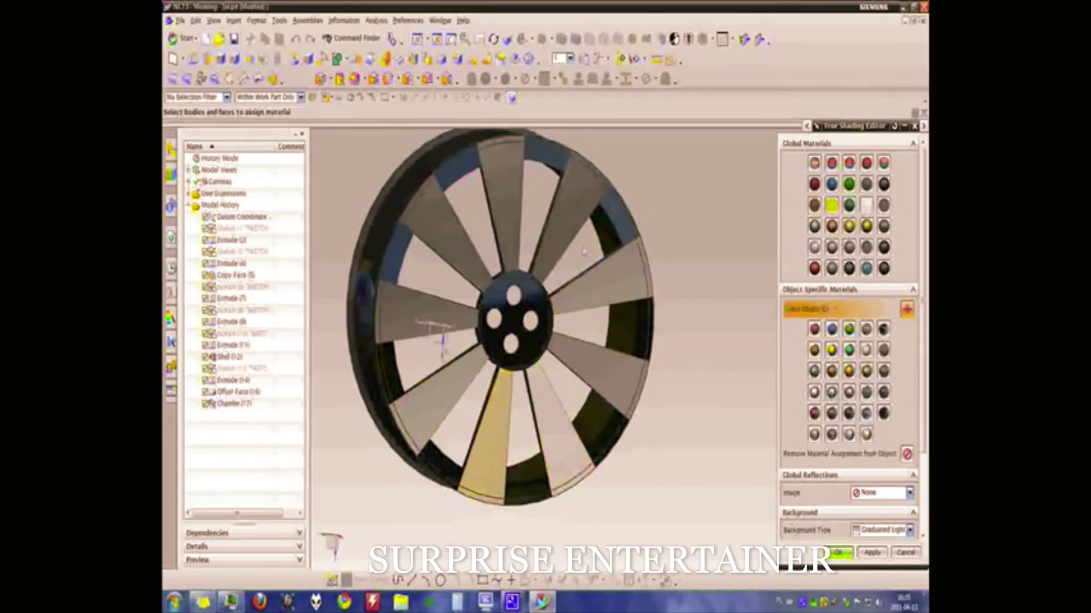
click(573, 230)
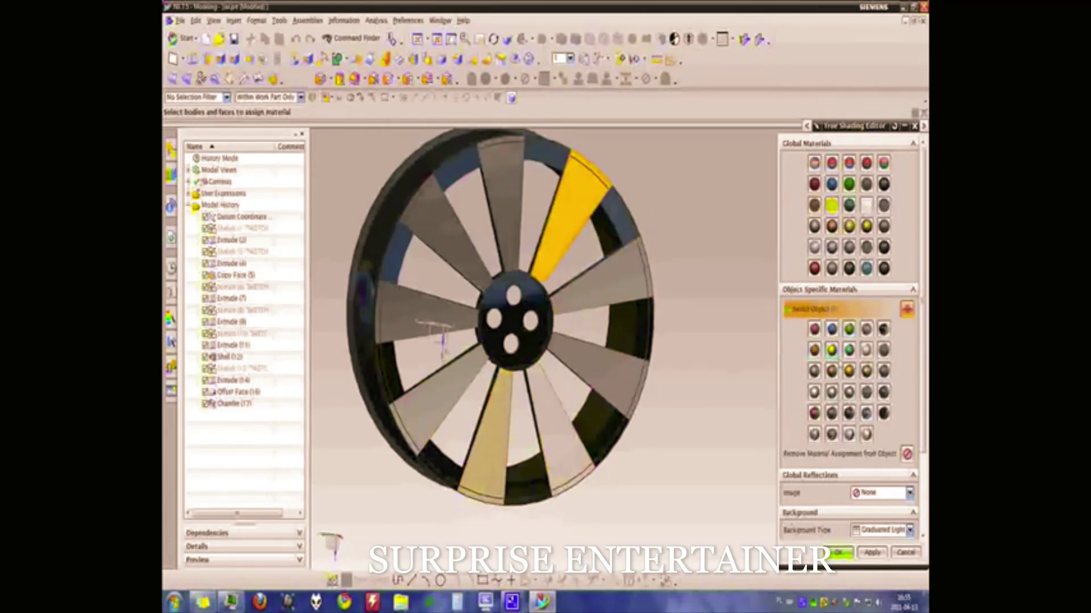
click(866, 329)
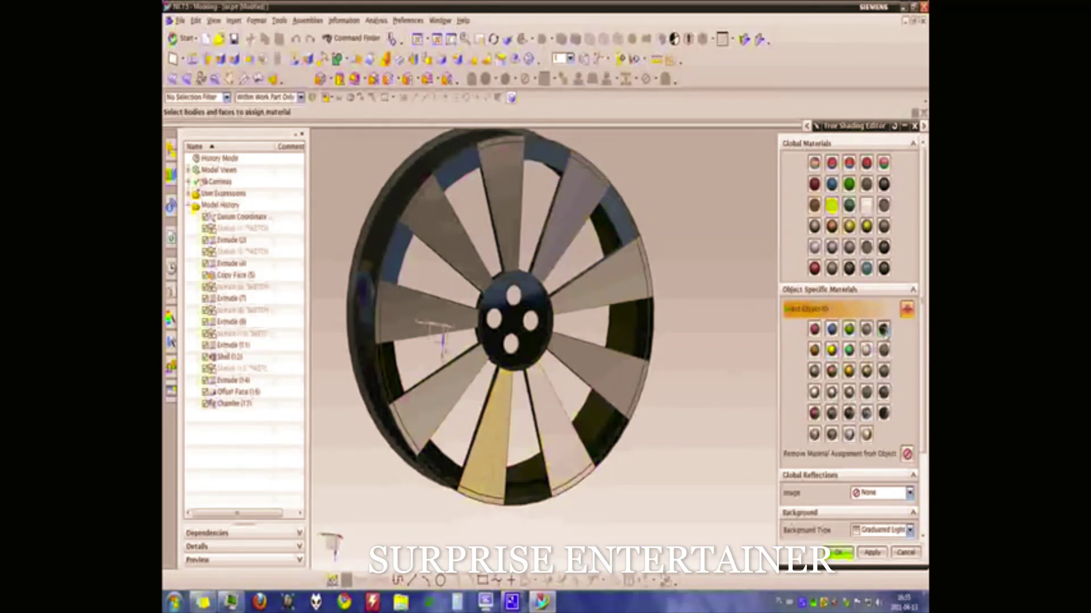
click(609, 293)
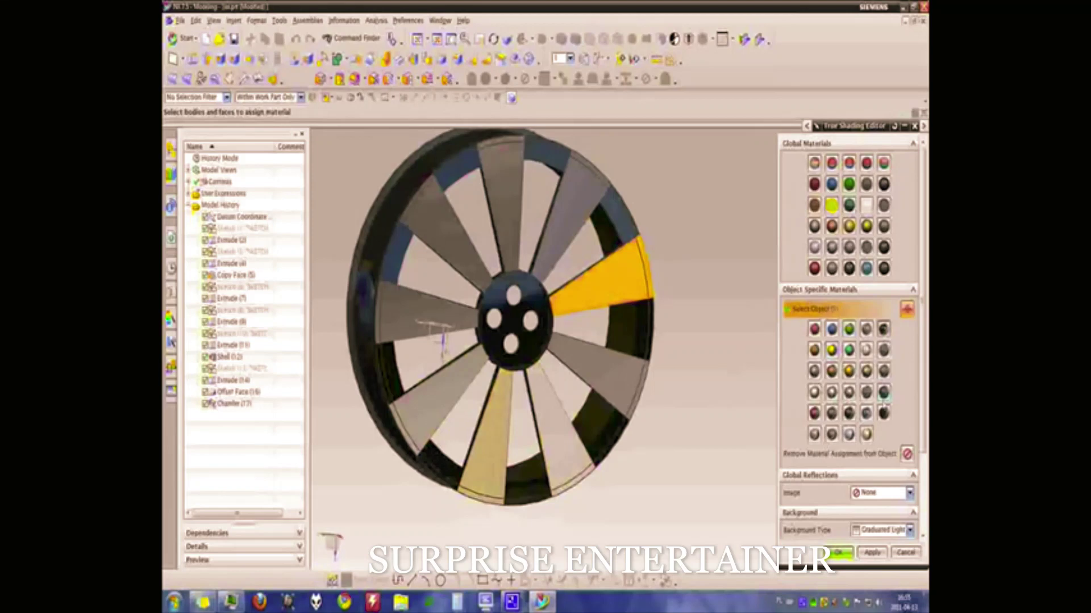
click(887, 397)
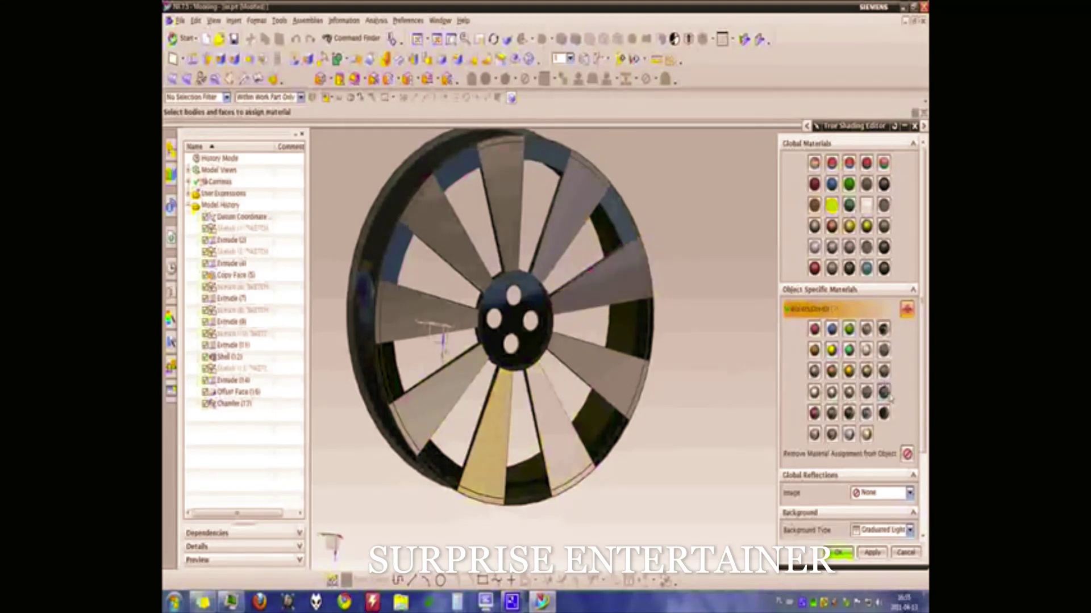
click(626, 288)
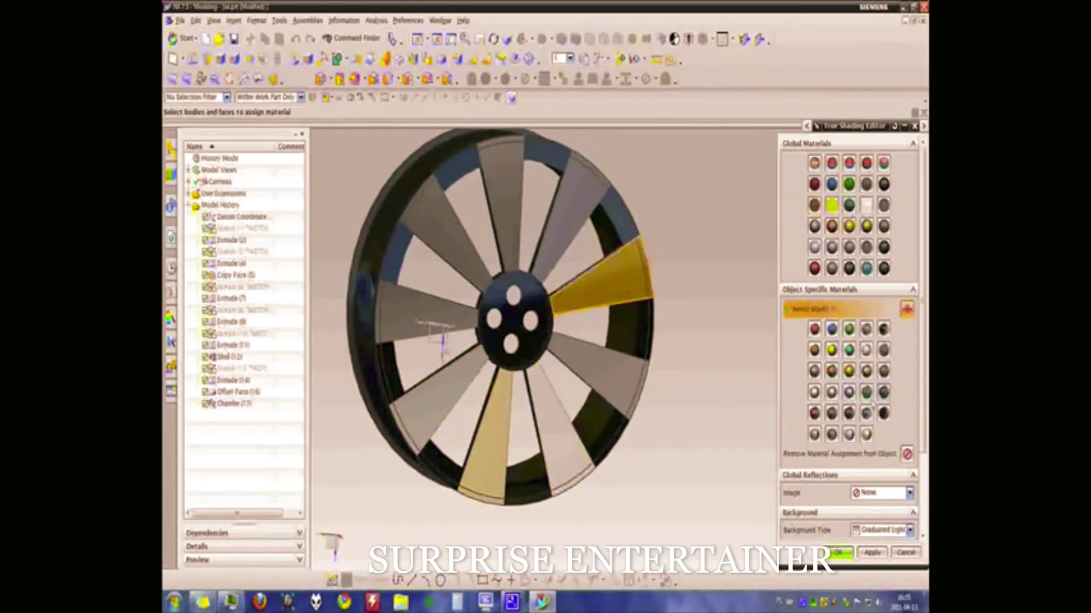
click(864, 399)
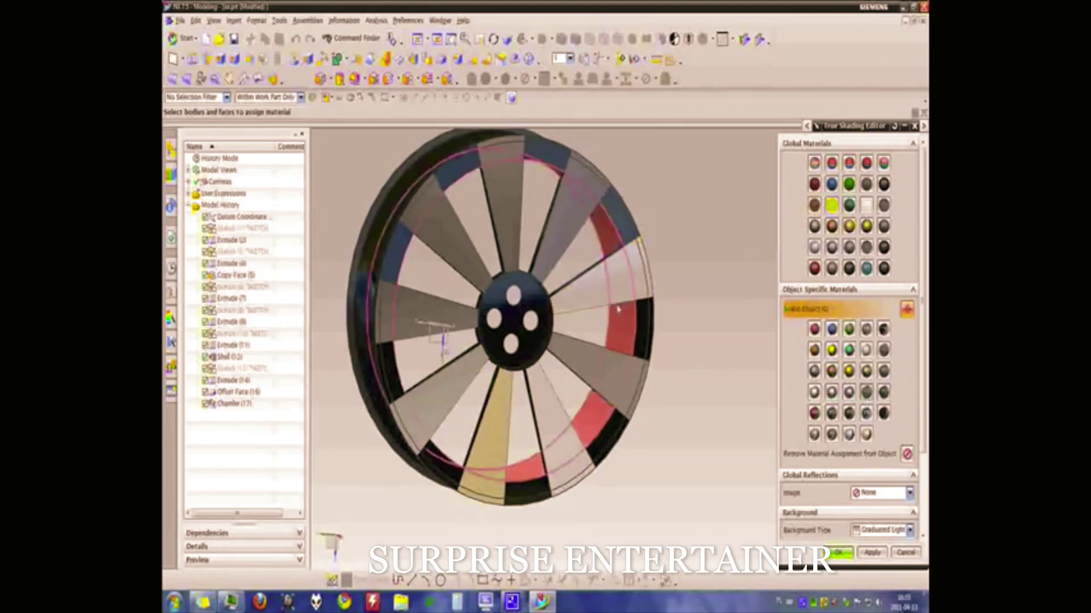
Step: Select the eight remaining spokes from bottom through top and apply the light metallic material
click(603, 377)
click(553, 412)
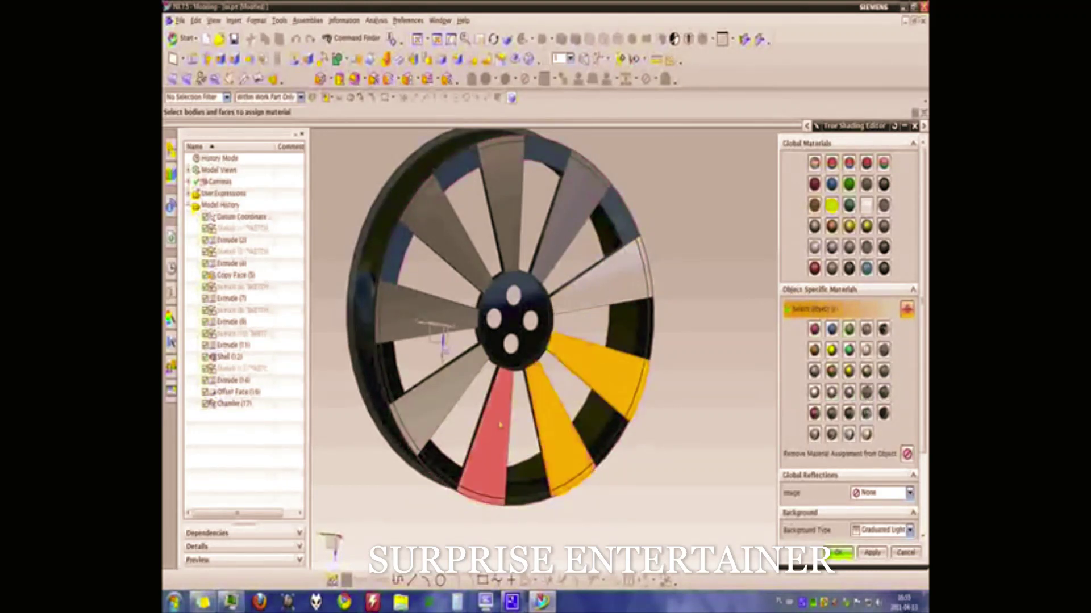
click(500, 424)
click(449, 378)
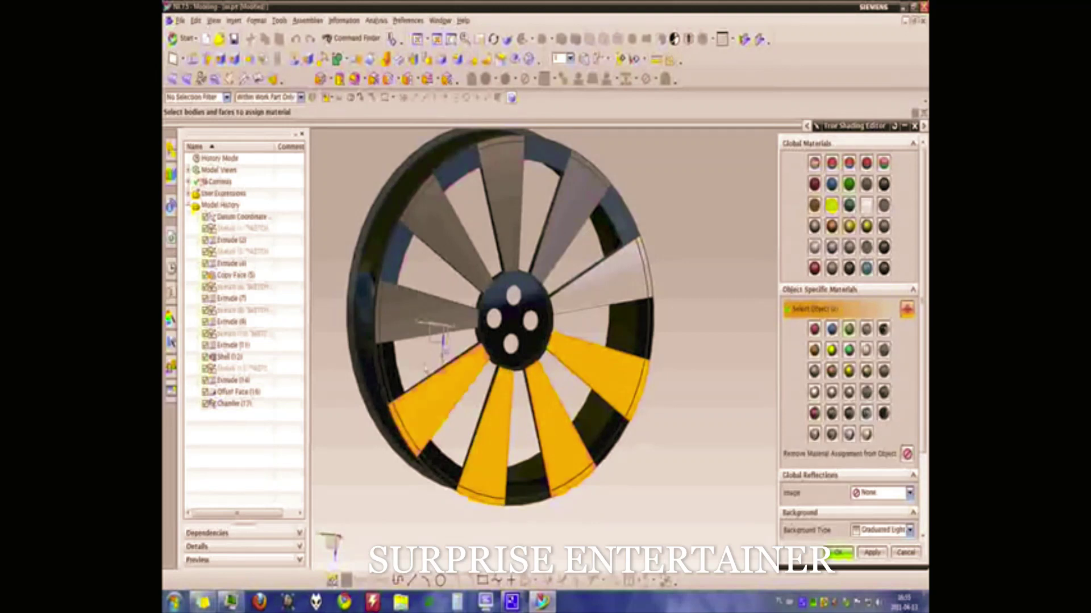
click(418, 332)
click(451, 248)
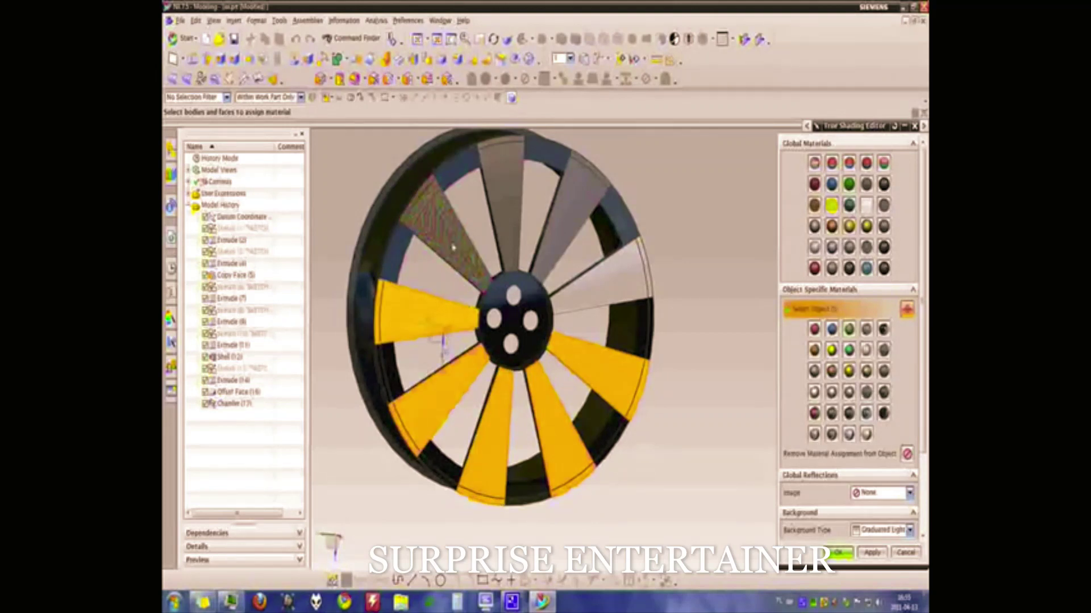
click(501, 224)
click(533, 221)
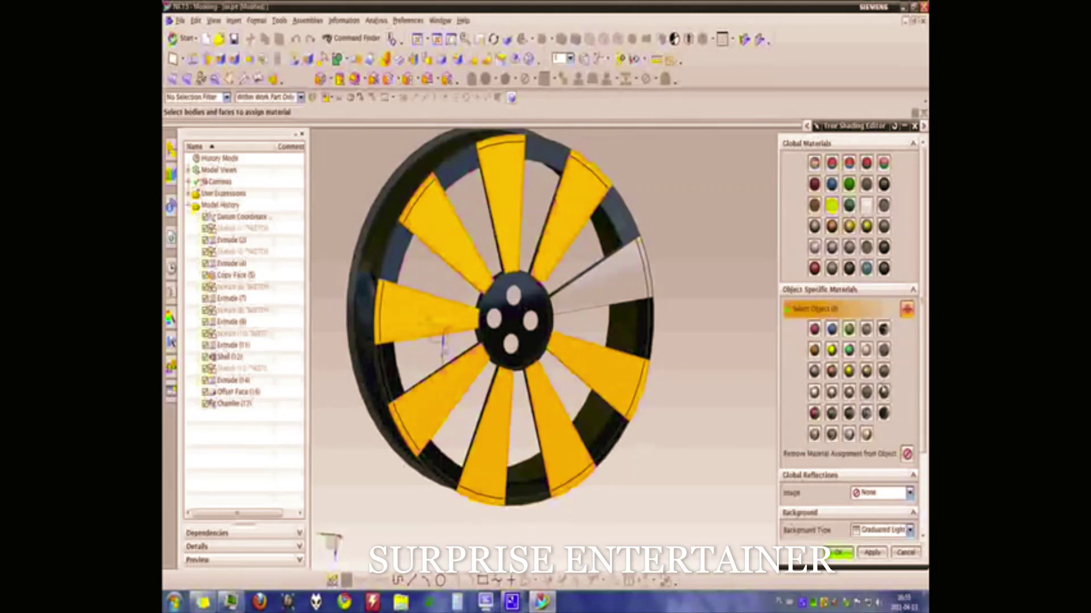
click(868, 393)
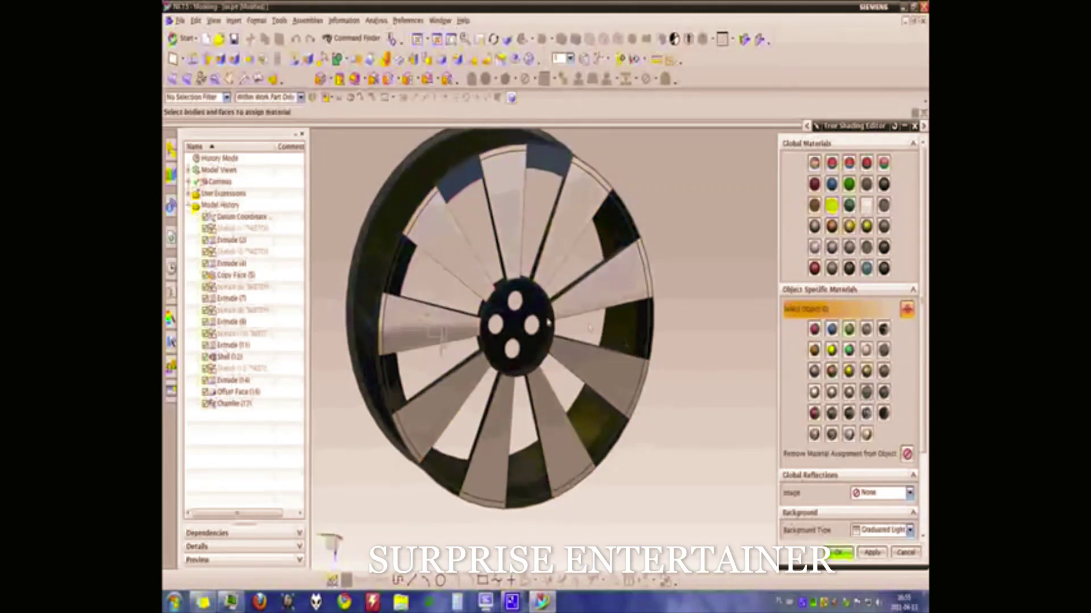
Step: Give the hub face a grey metallic material
click(540, 338)
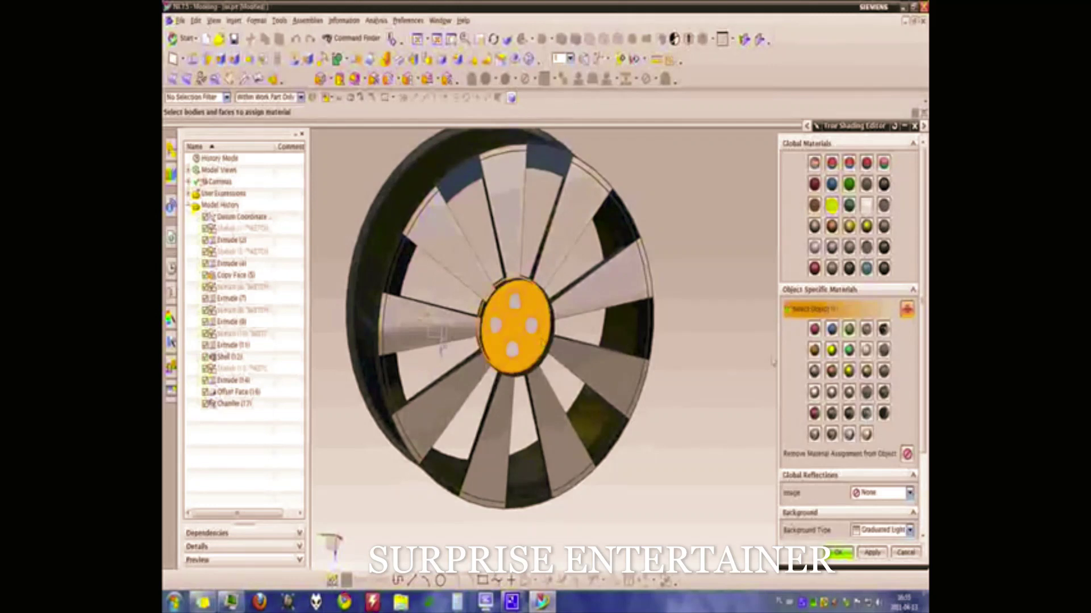
click(867, 393)
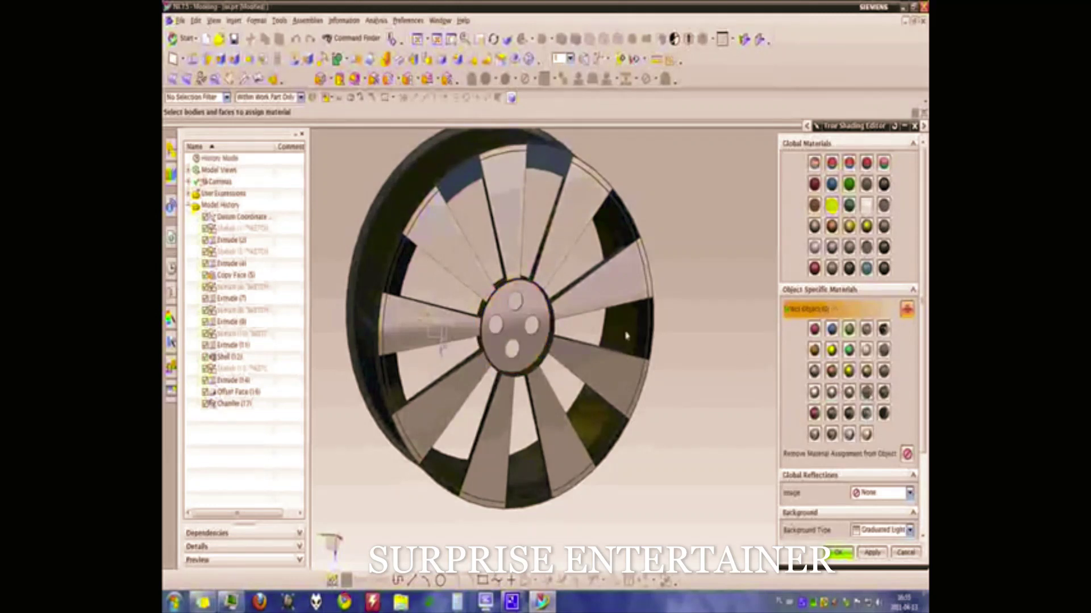
click(544, 349)
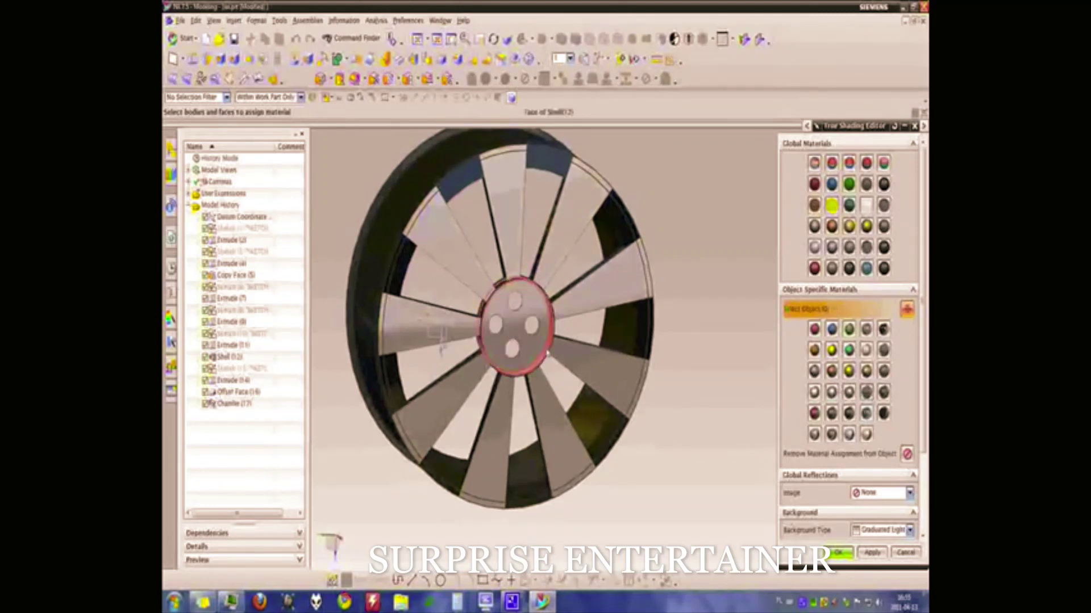
click(866, 395)
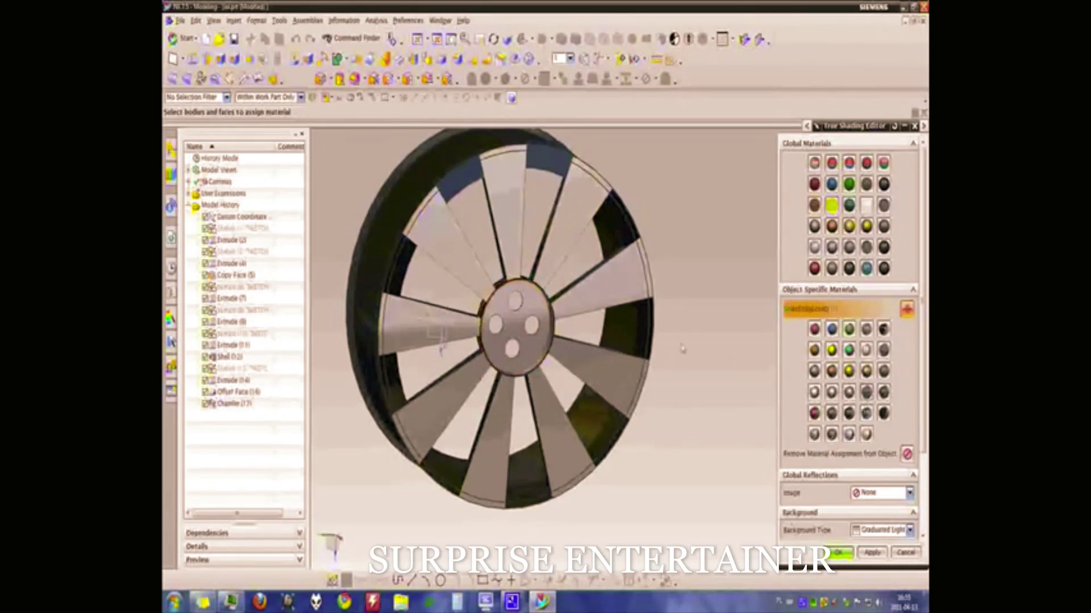
Step: Apply the same material to the hub's outer rim face and close the True Shading Editor
mouse_move(660, 339)
middle_down()
mouse_move(670, 323)
mouse_move(649, 327)
middle_up()
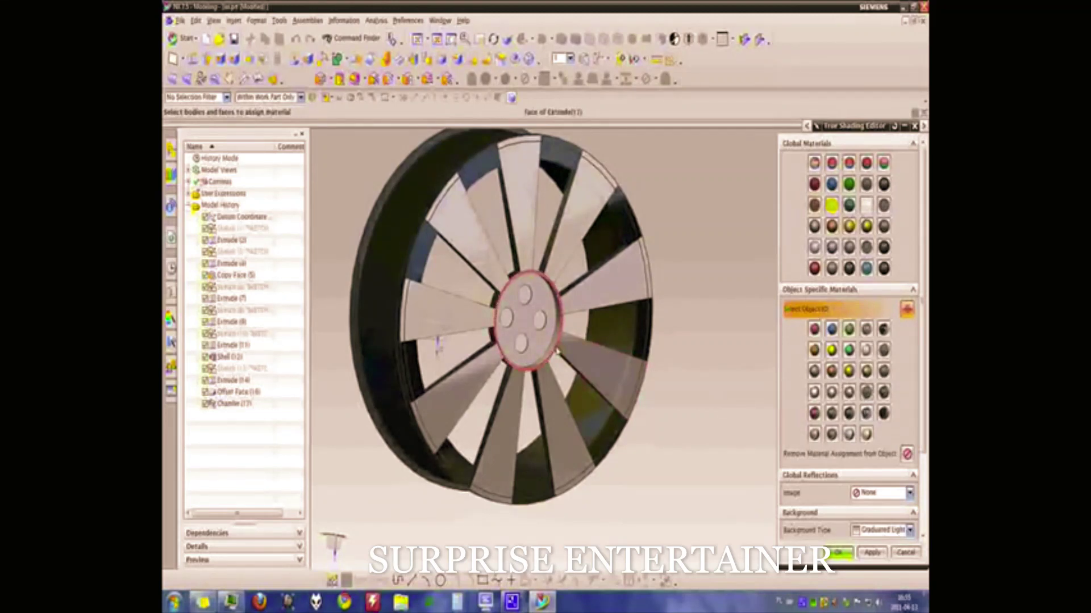
click(557, 351)
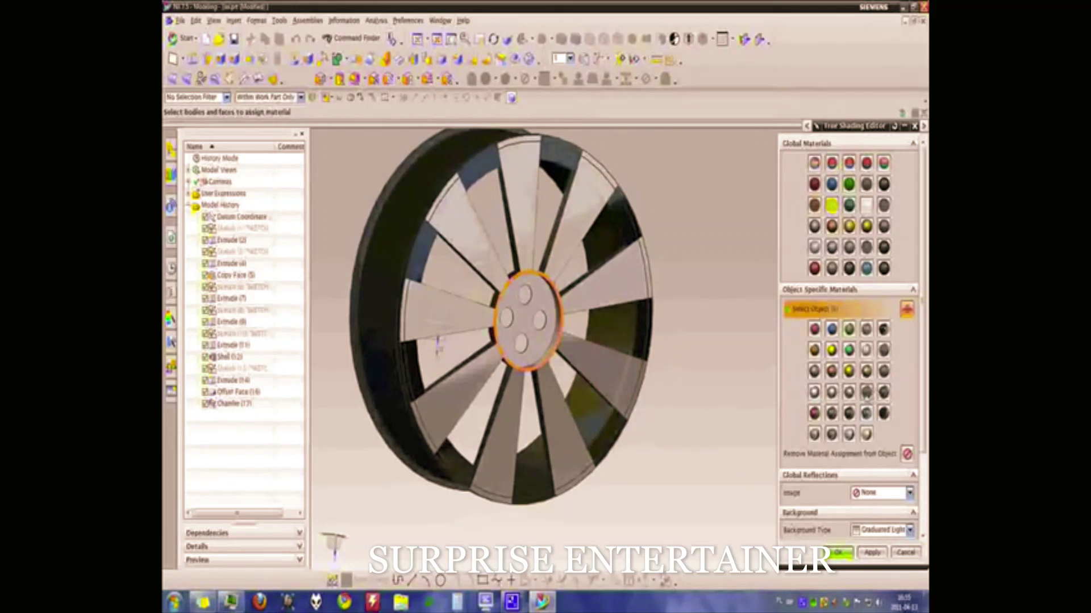
click(866, 392)
mouse_move(658, 324)
middle_down()
mouse_move(650, 309)
mouse_move(658, 316)
middle_up()
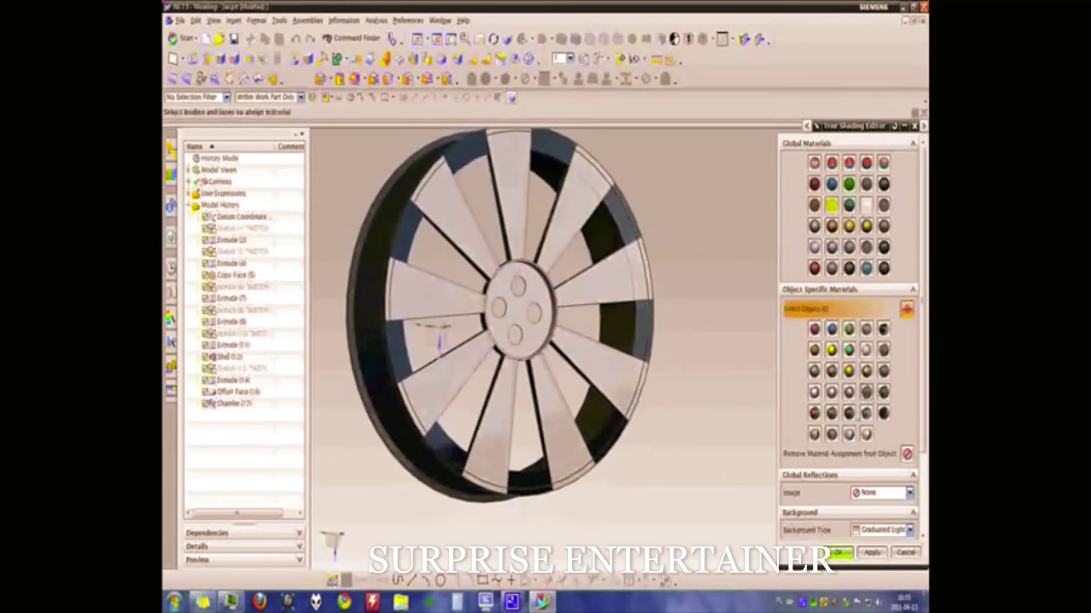
click(838, 552)
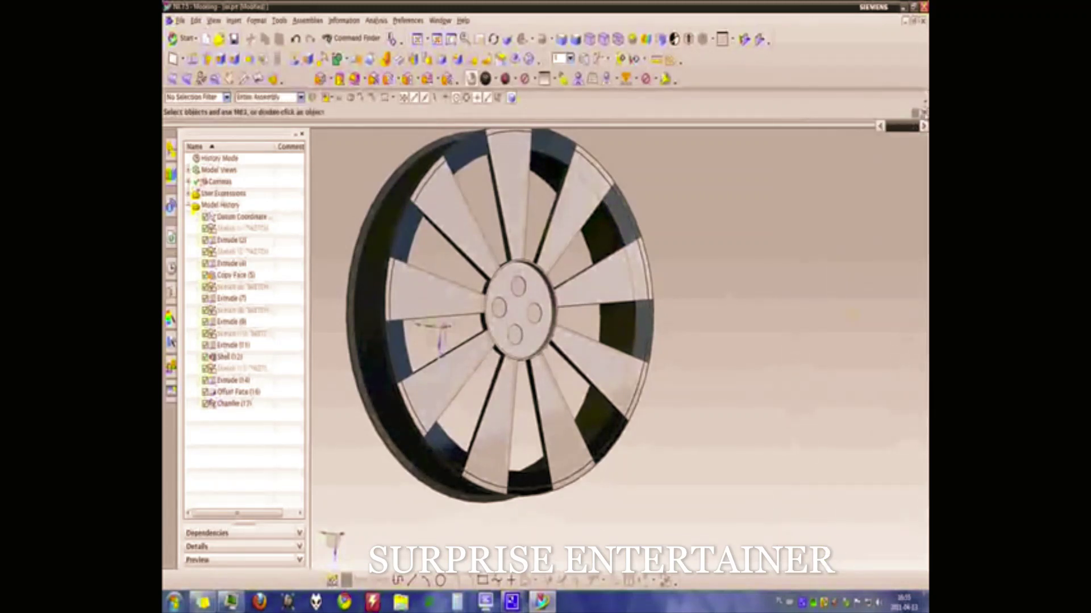
Step: View the finished wheel full-screen, orbiting to inspect the rim interior and spokes, then switch to the screen recorder
key(alt+Return)
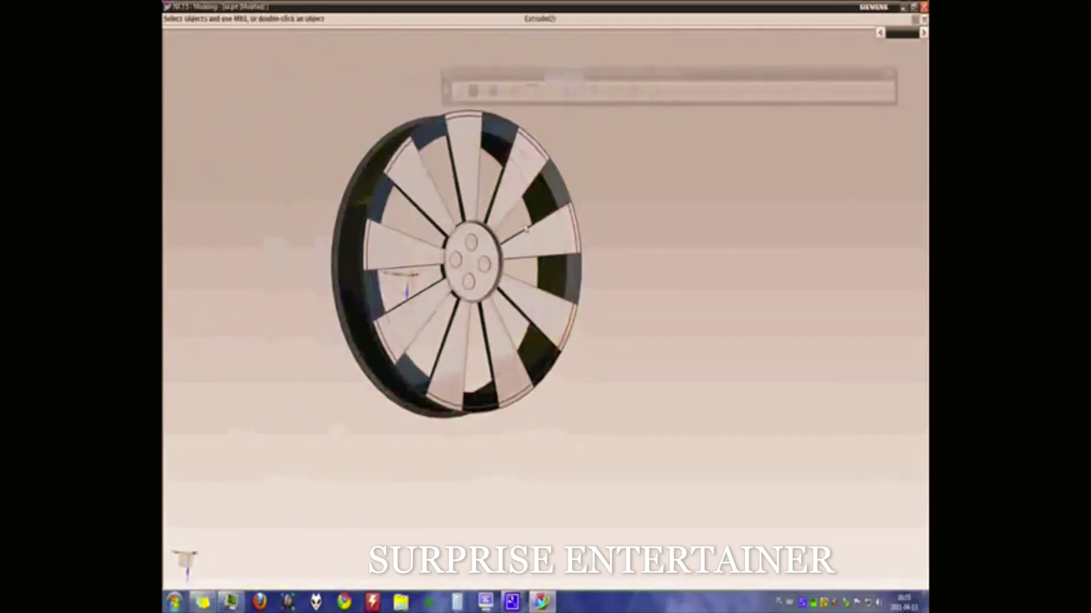
shift+middle_drag(510, 230, 613, 330)
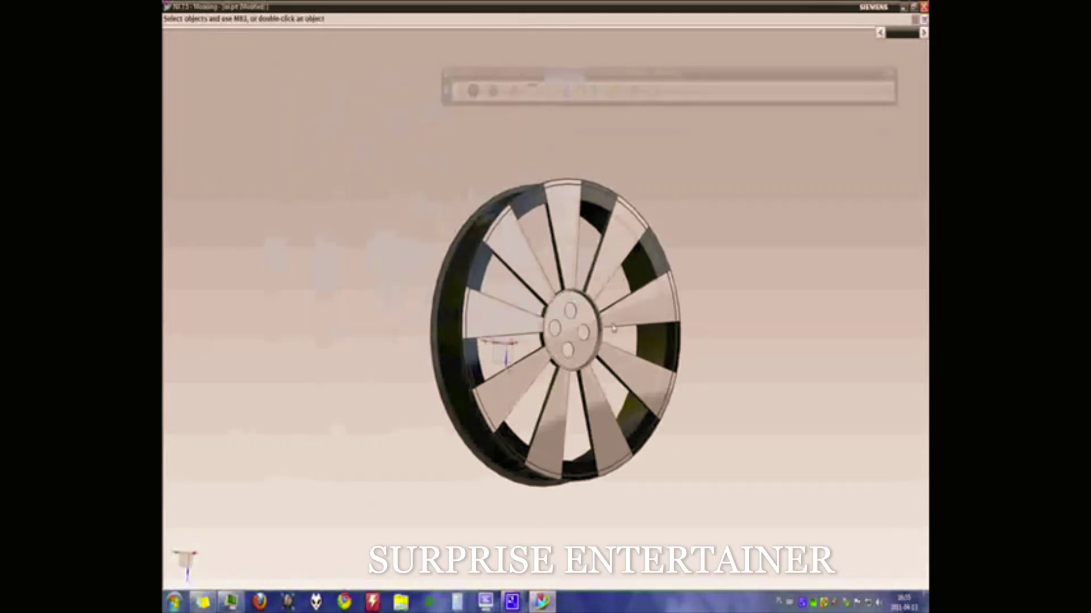
middle_drag(613, 328, 778, 263)
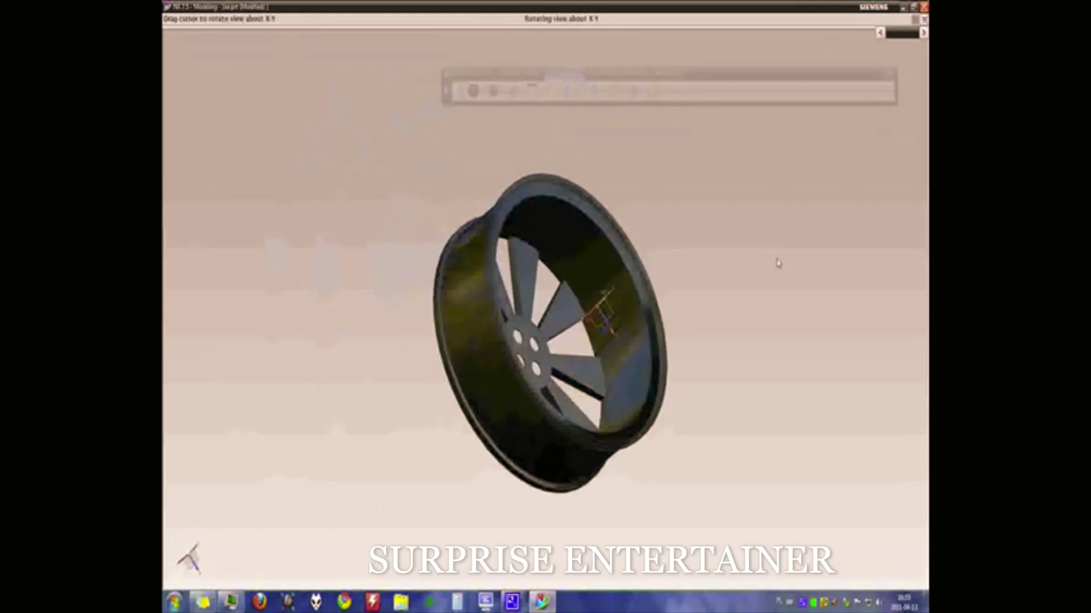
middle_drag(779, 263, 524, 521)
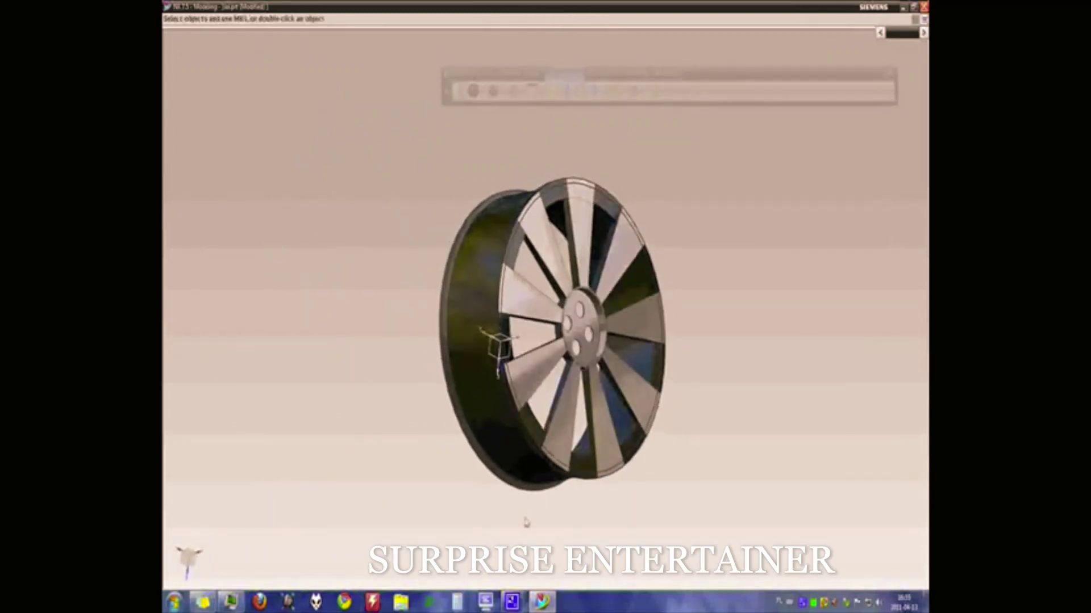
mouse_move(511, 602)
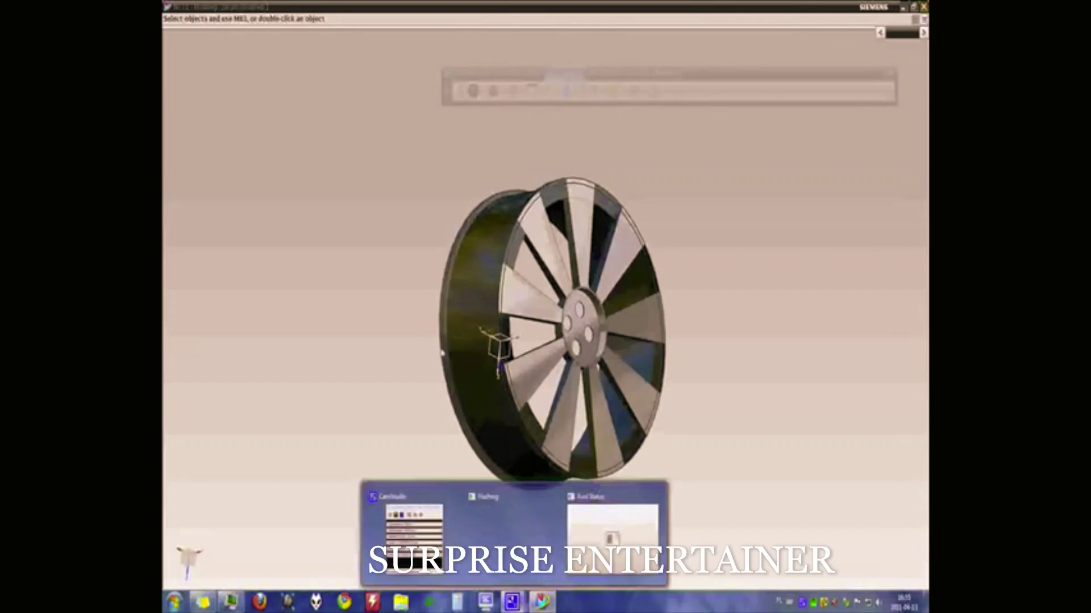
click(437, 511)
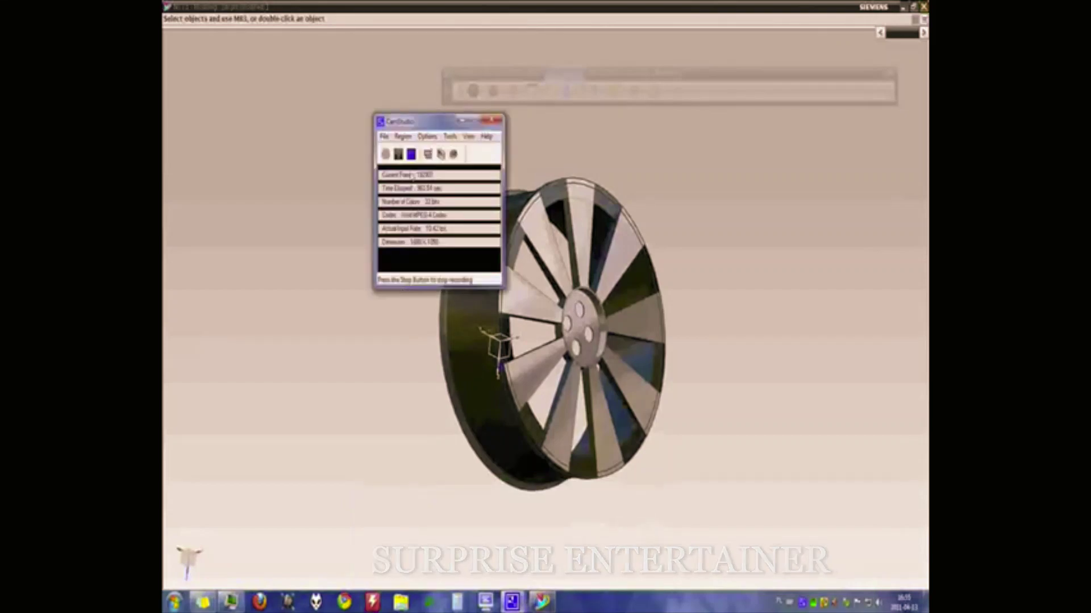